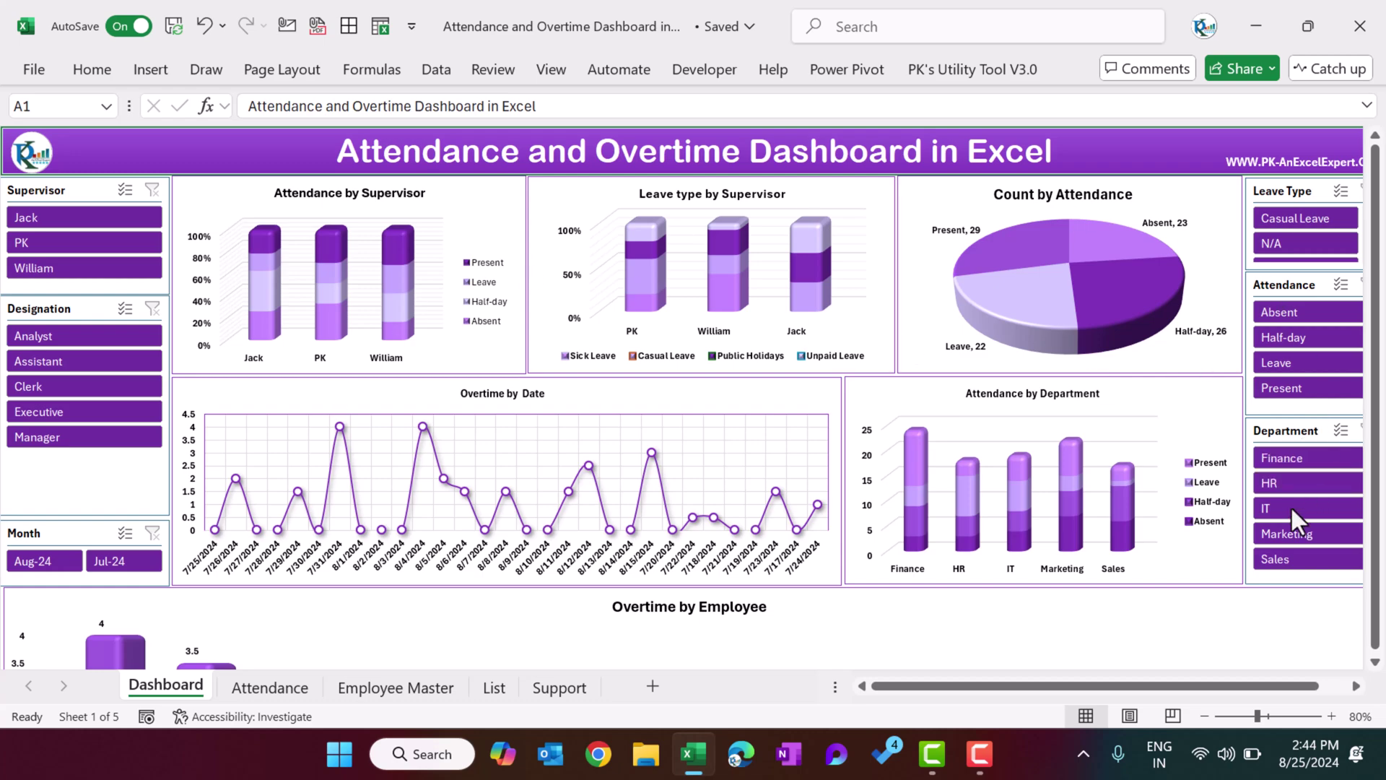
Step: Filter the dashboard by the departments HR, Finance, IT, Marketing and Sales in turn, and clear the department filter
click(1297, 487)
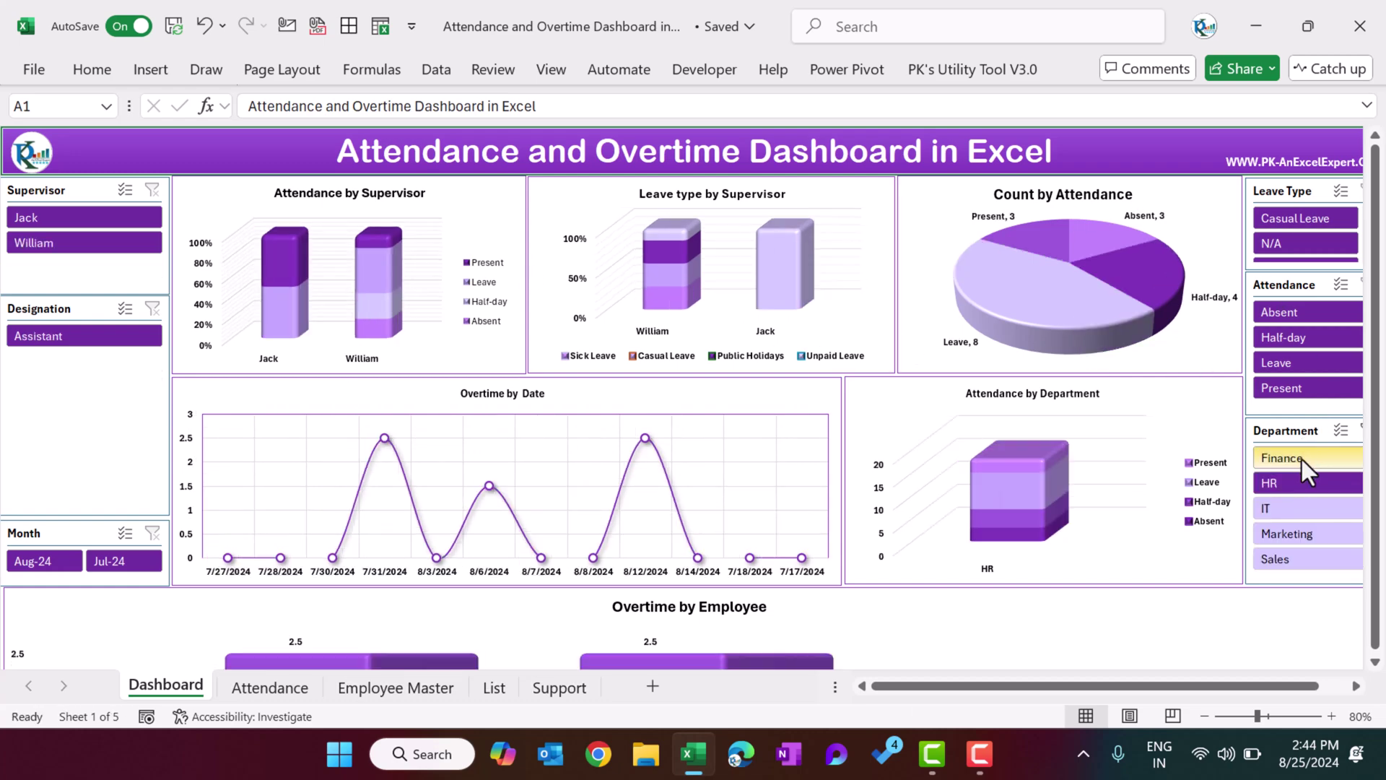
click(1297, 455)
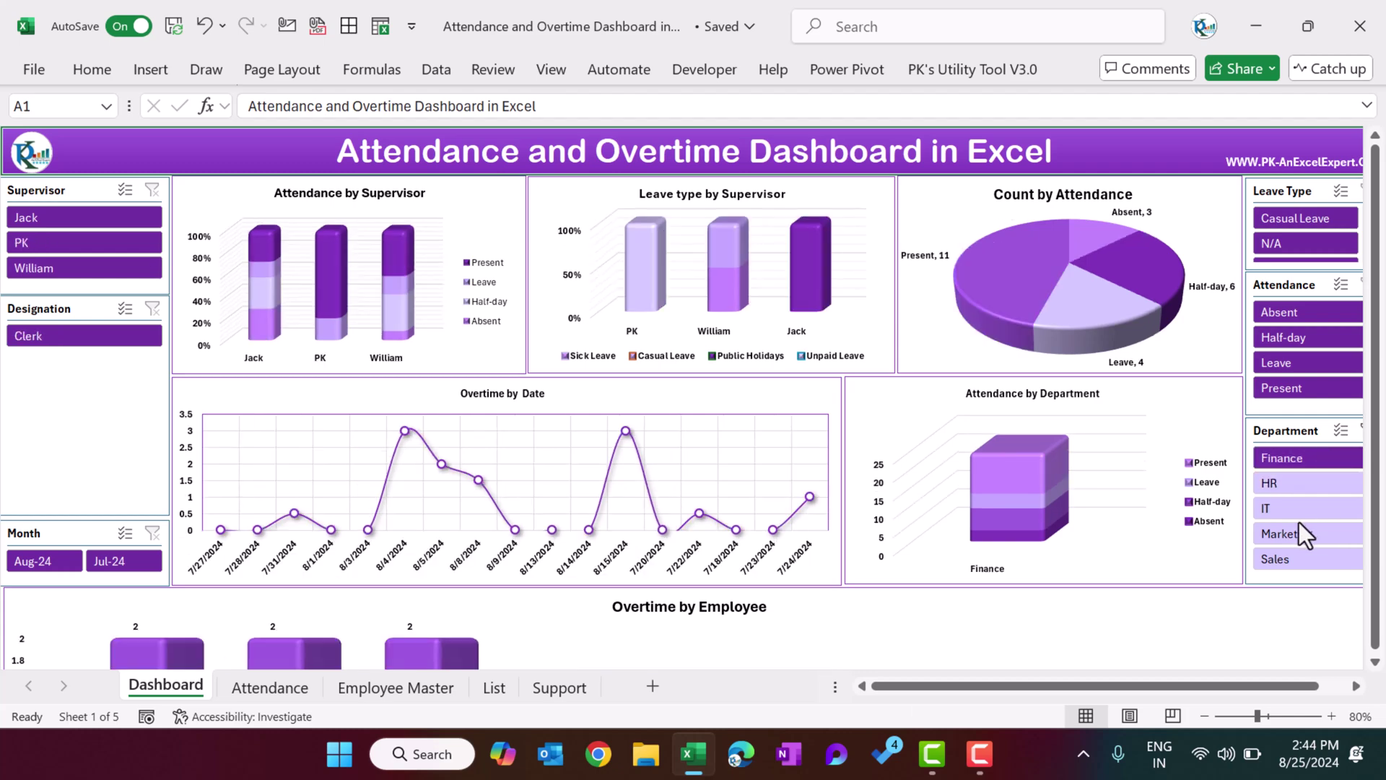
click(1298, 534)
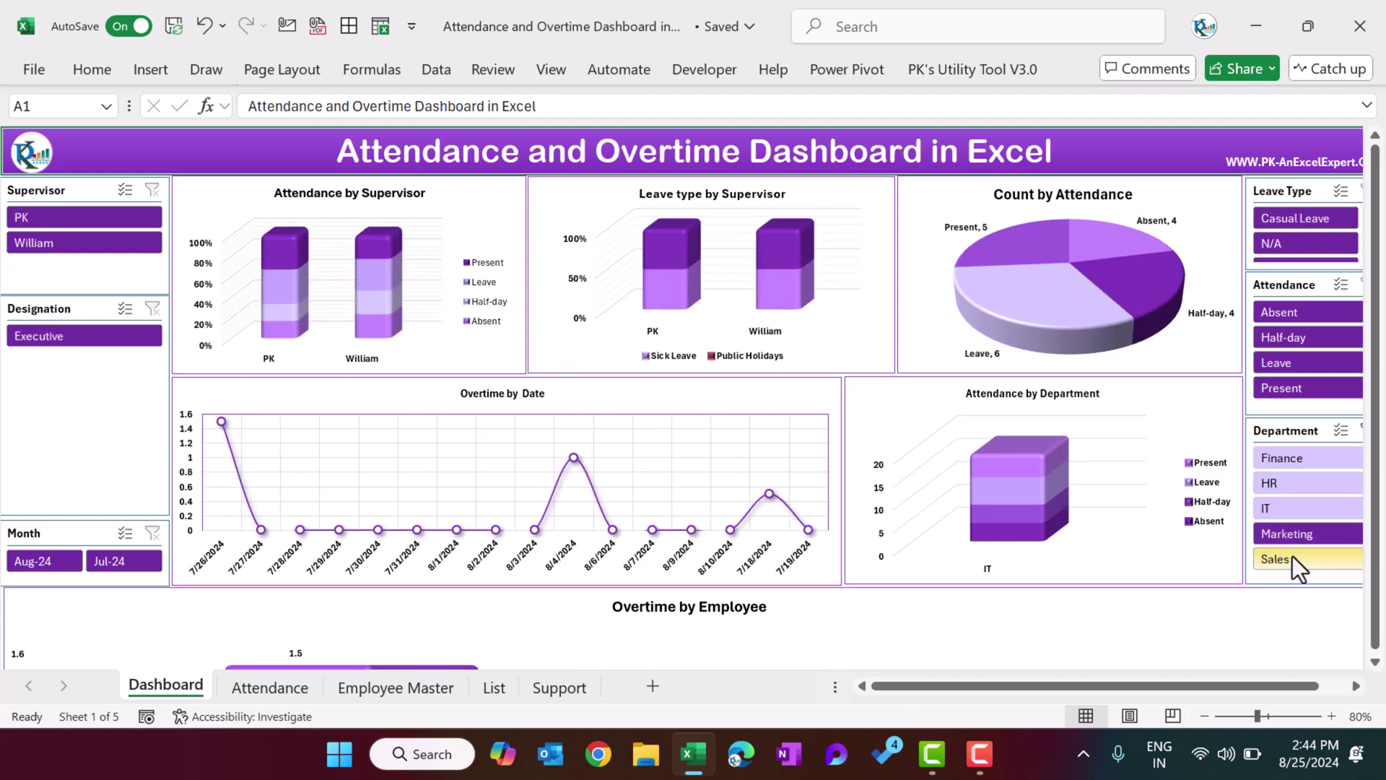
click(1289, 561)
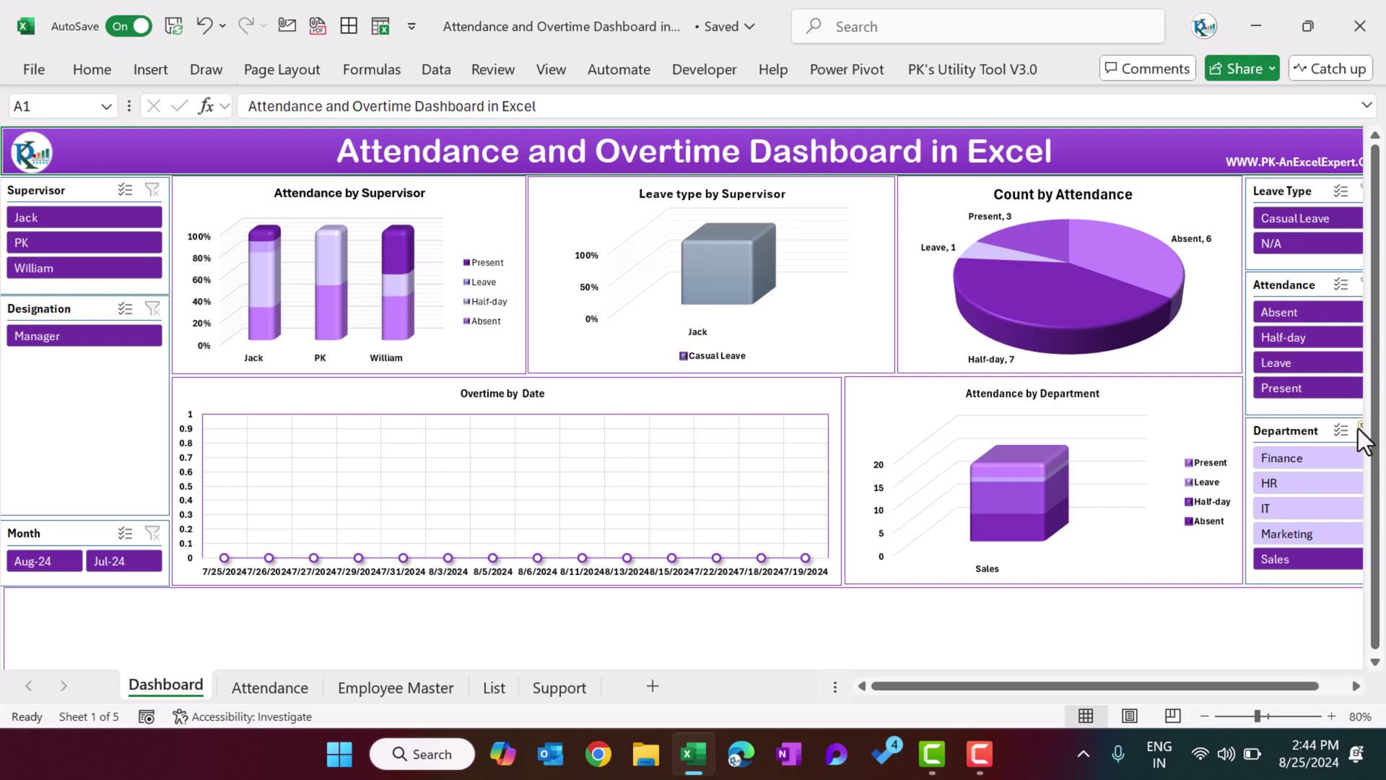
drag(1229, 687, 1157, 691)
click(1348, 431)
Step: Examine the Overtime by Employee chart on the dashboard
scroll(973, 499, down, 5)
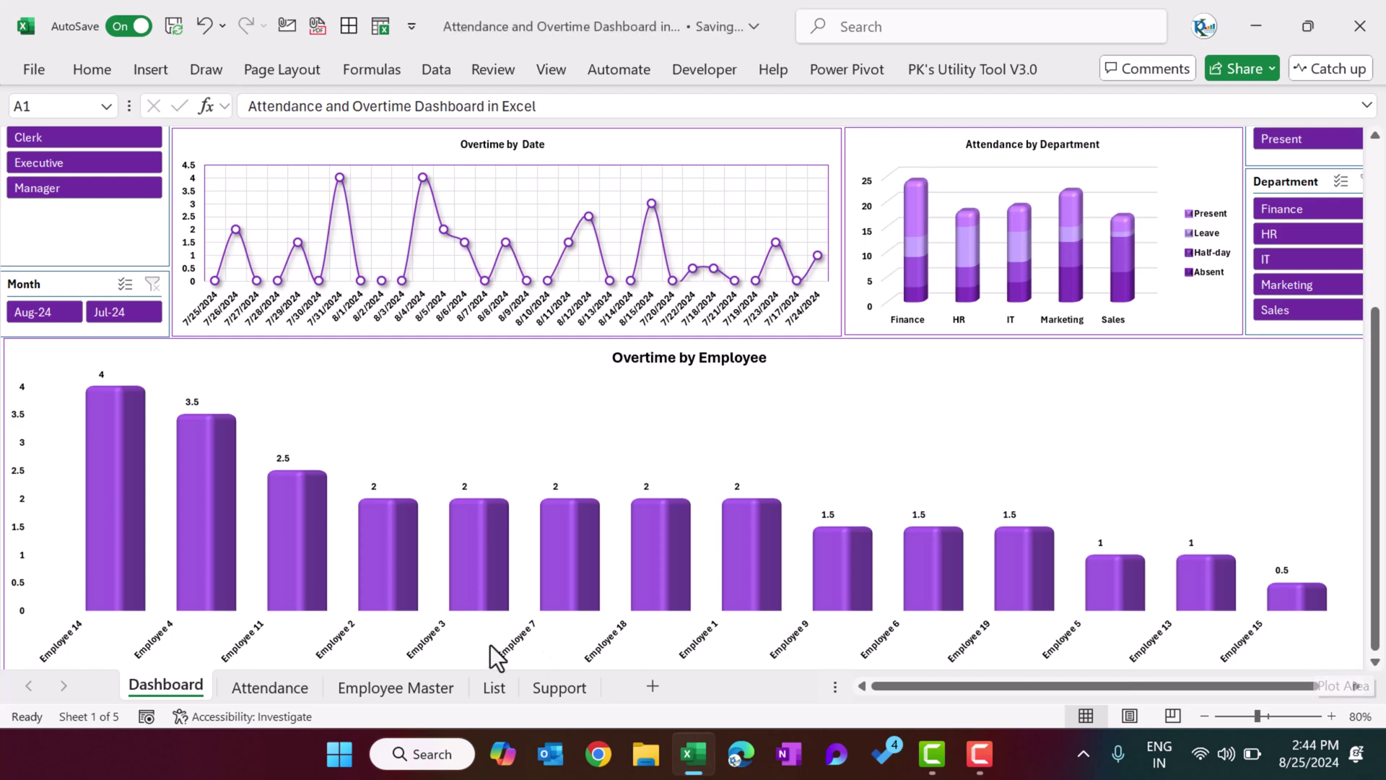
scroll(647, 499, up, 1)
scroll(647, 498, up, 5)
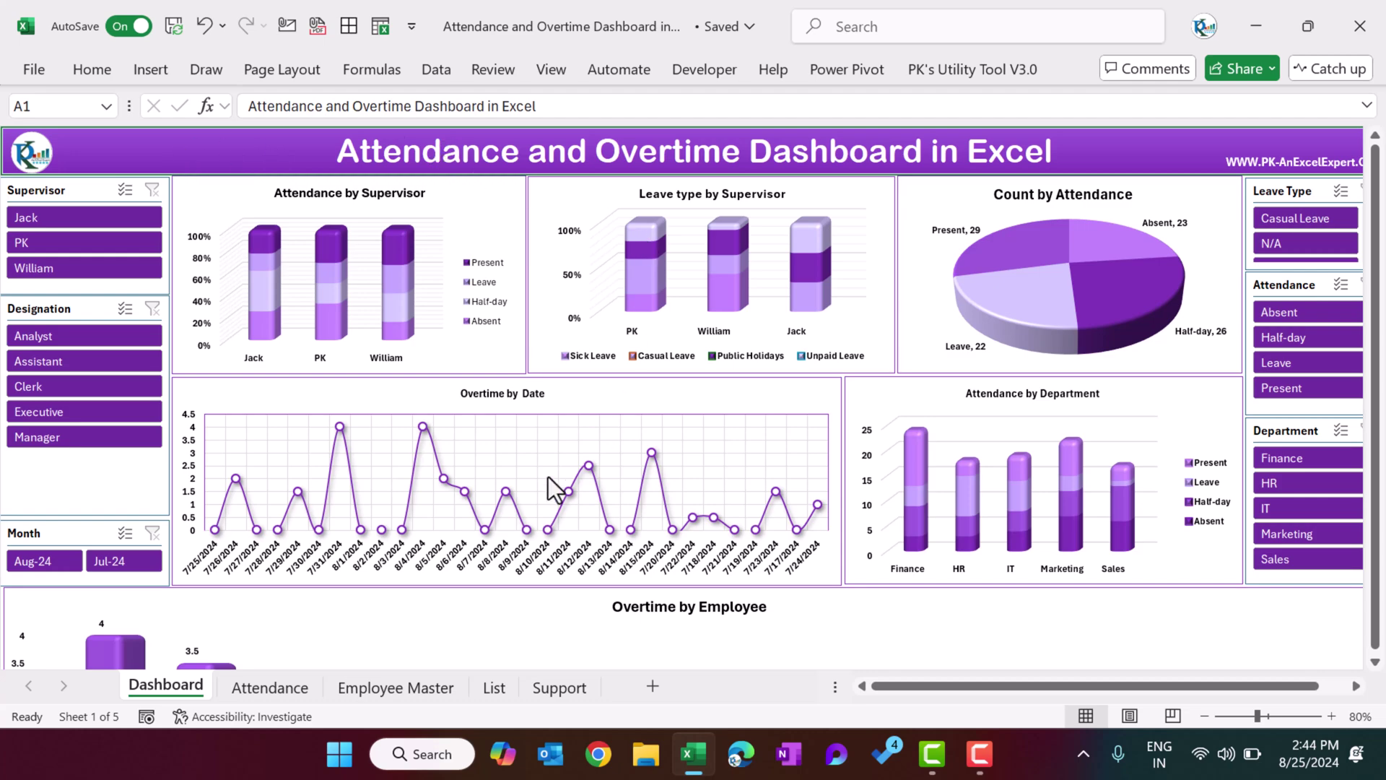
Step: Switch to the Attendance sheet and try to edit the employee name of the last record directly in its cell
click(271, 688)
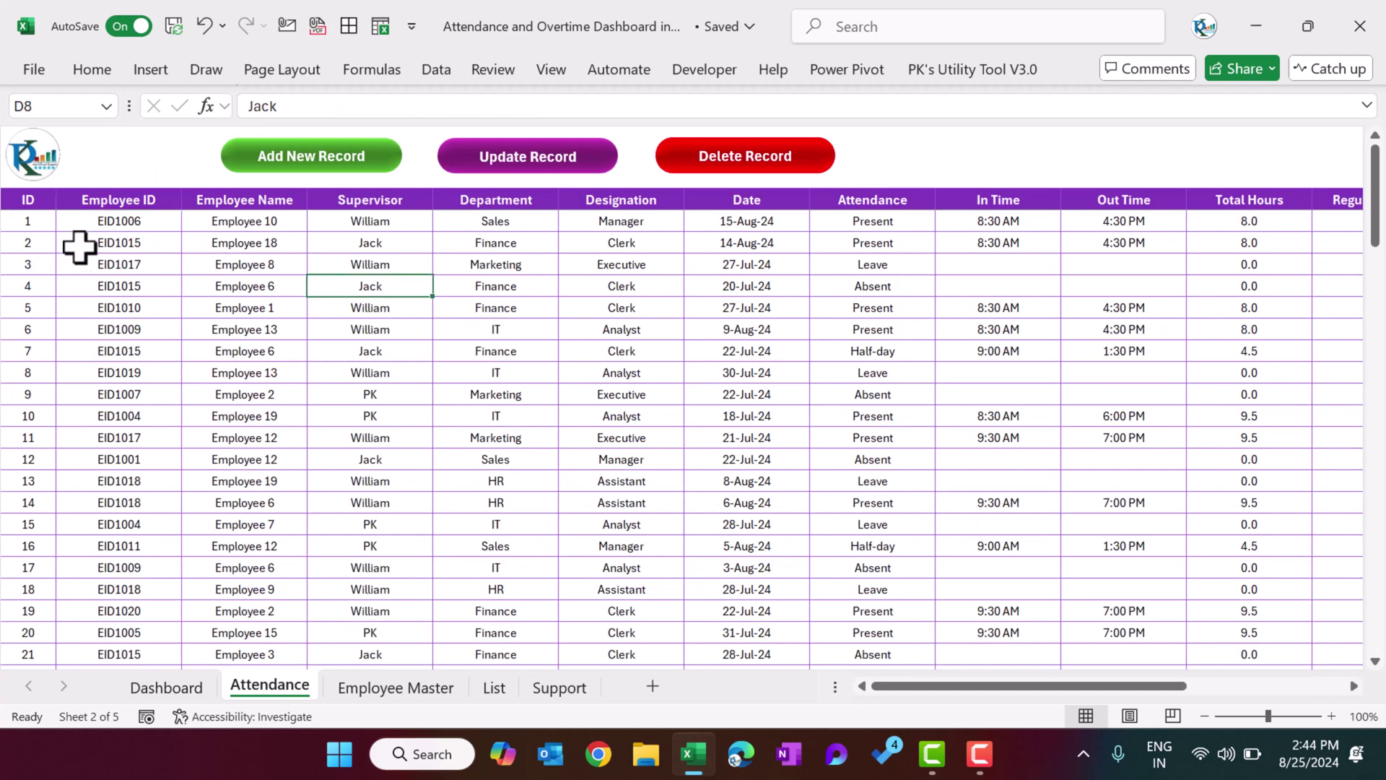
scroll(283, 265, down, 20)
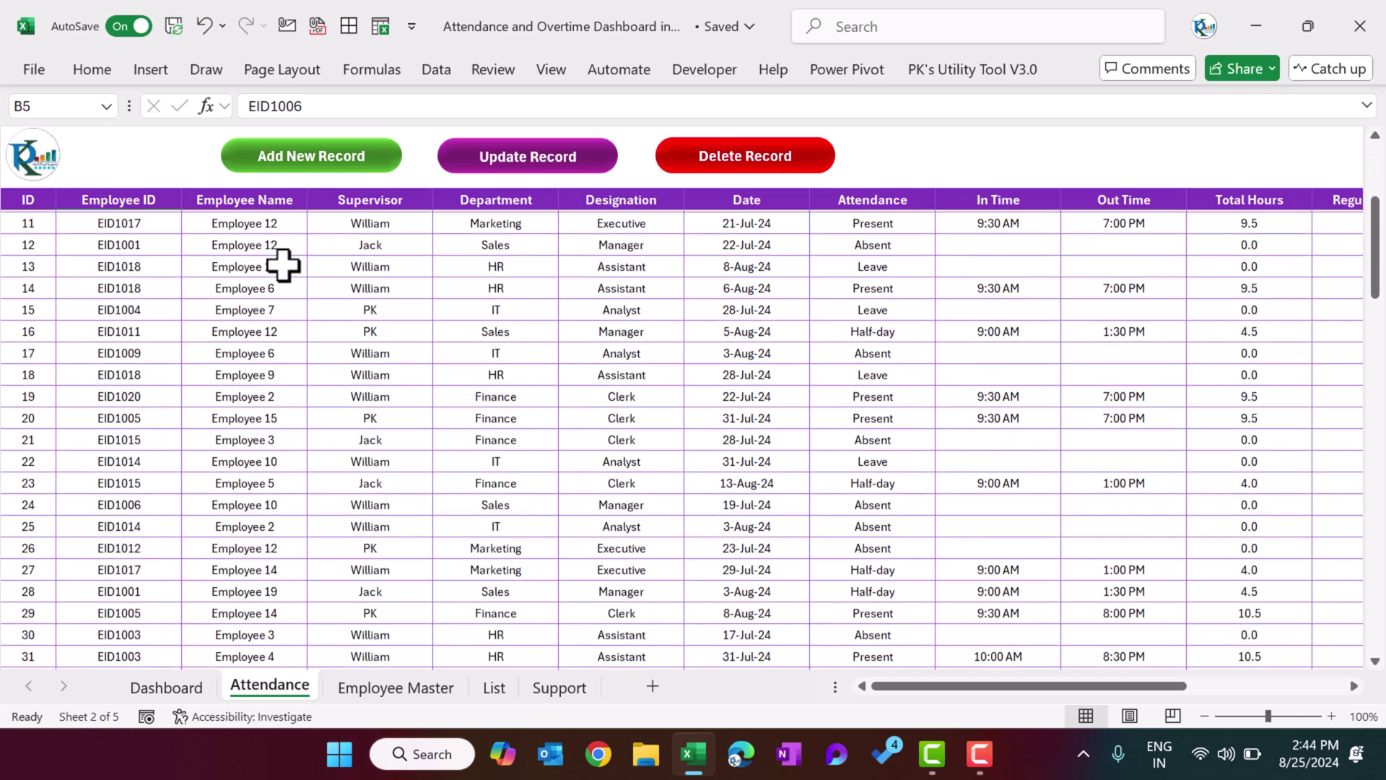
scroll(288, 265, down, 8)
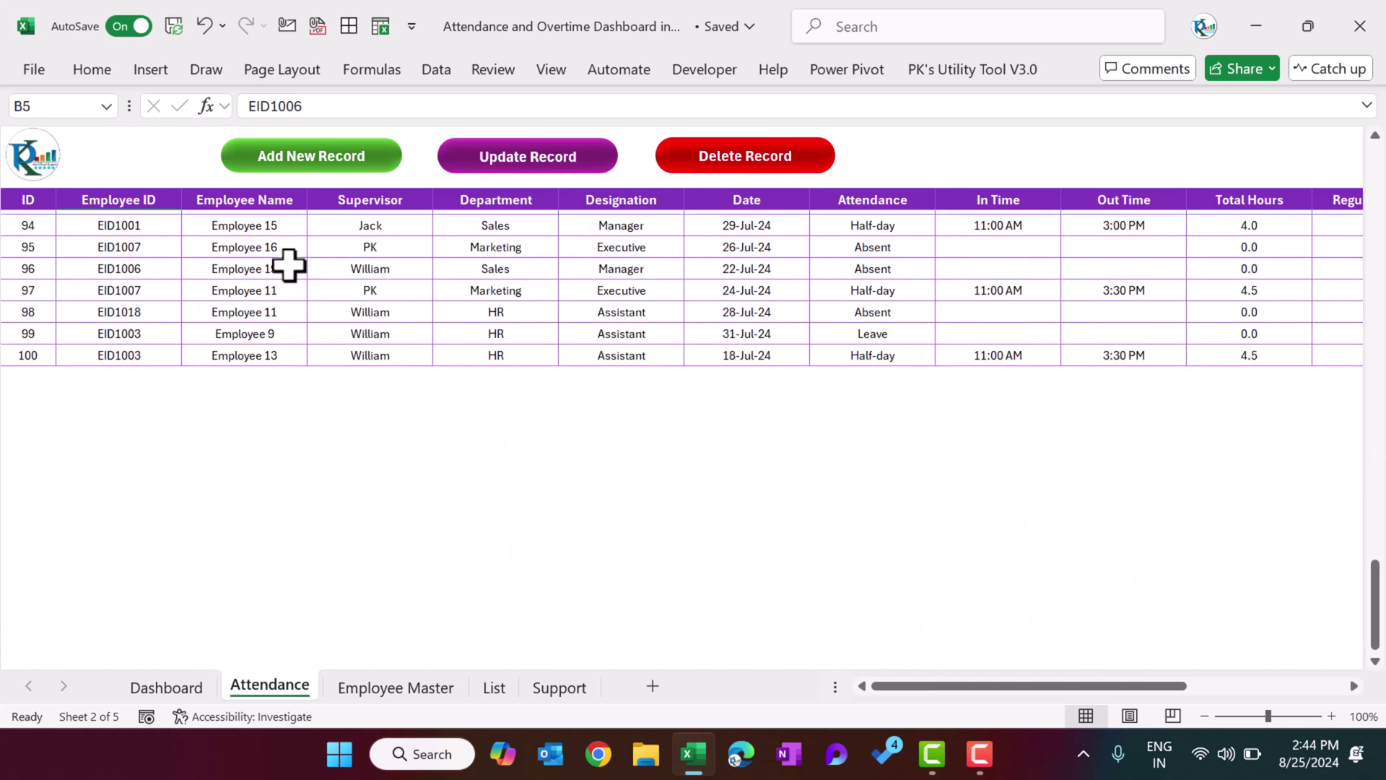
click(89, 359)
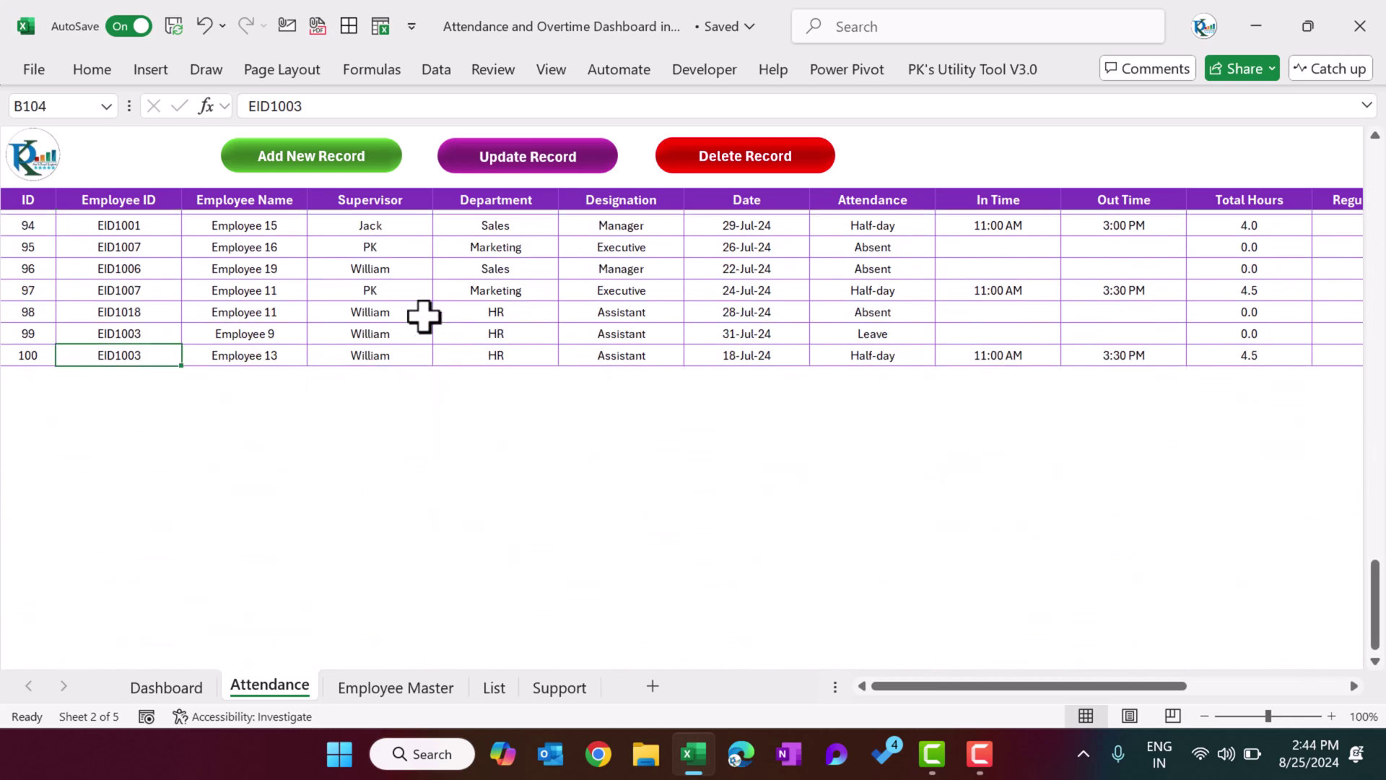
double_click(273, 358)
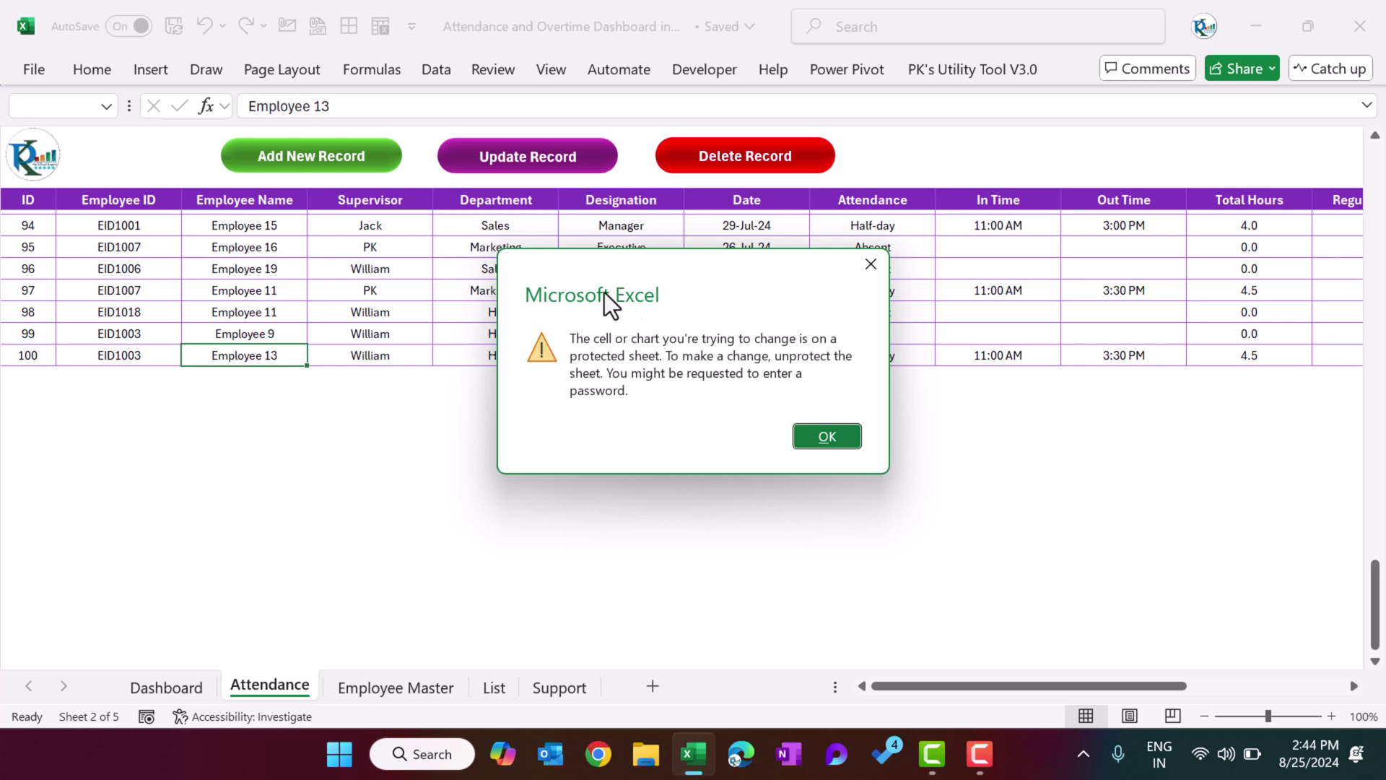
click(823, 436)
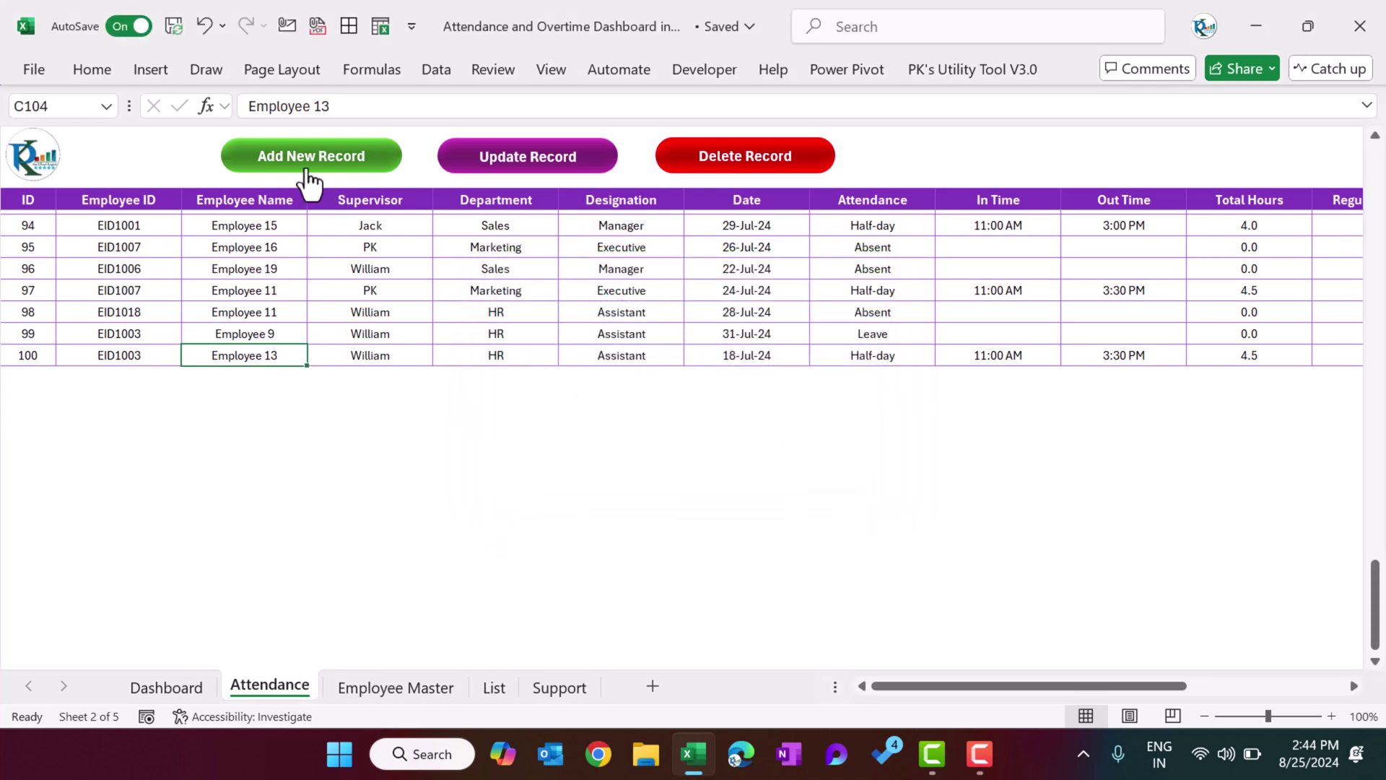
Step: Start a new attendance record for the sixth listed employee ID, dated 26-Aug-2024, with attendance Present
click(363, 173)
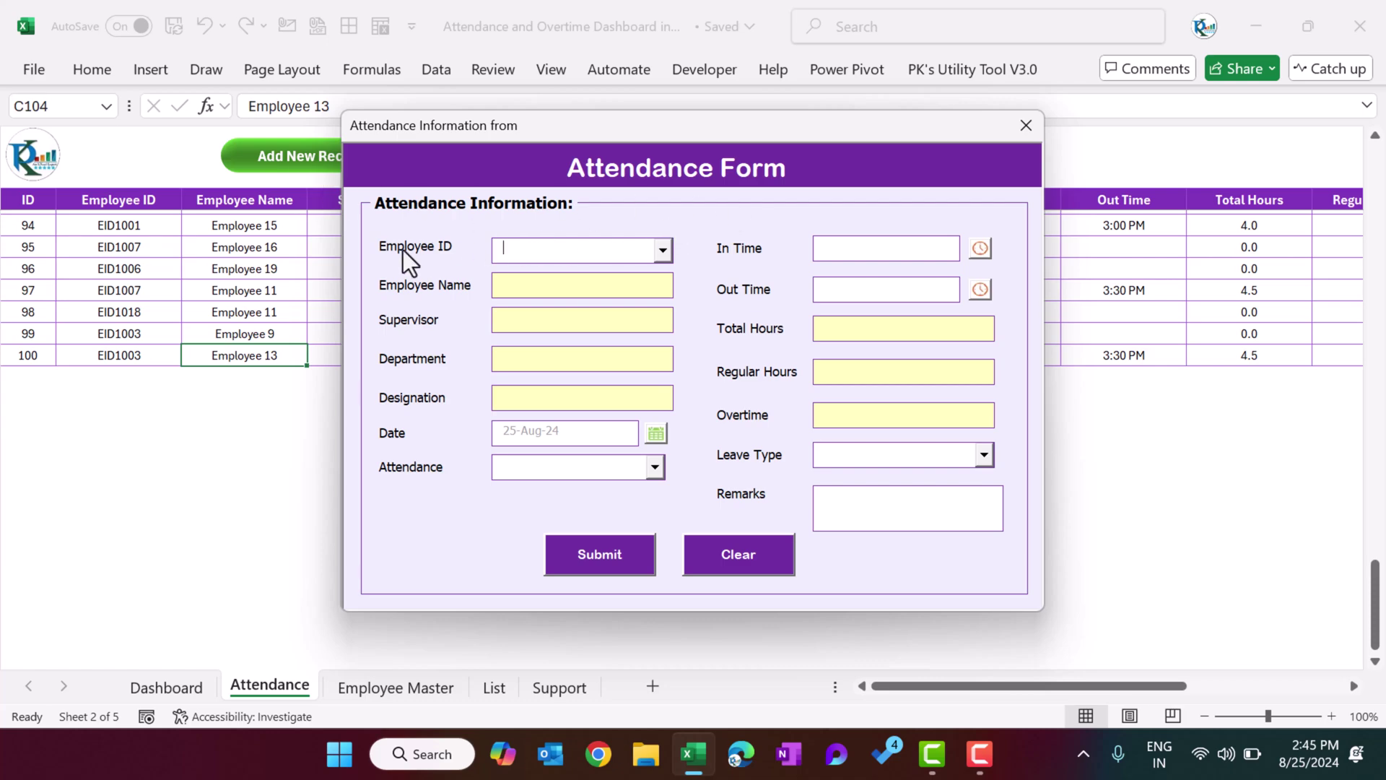
click(662, 250)
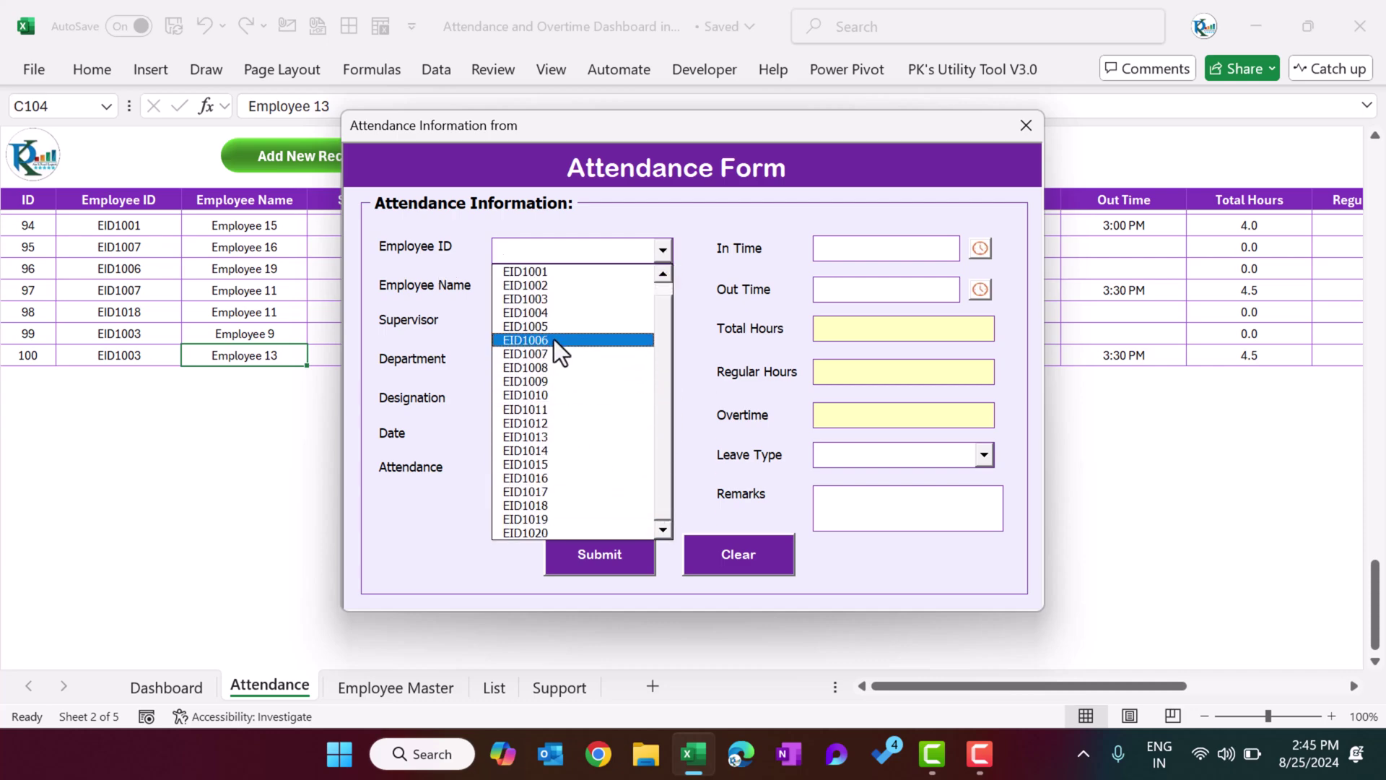
click(553, 340)
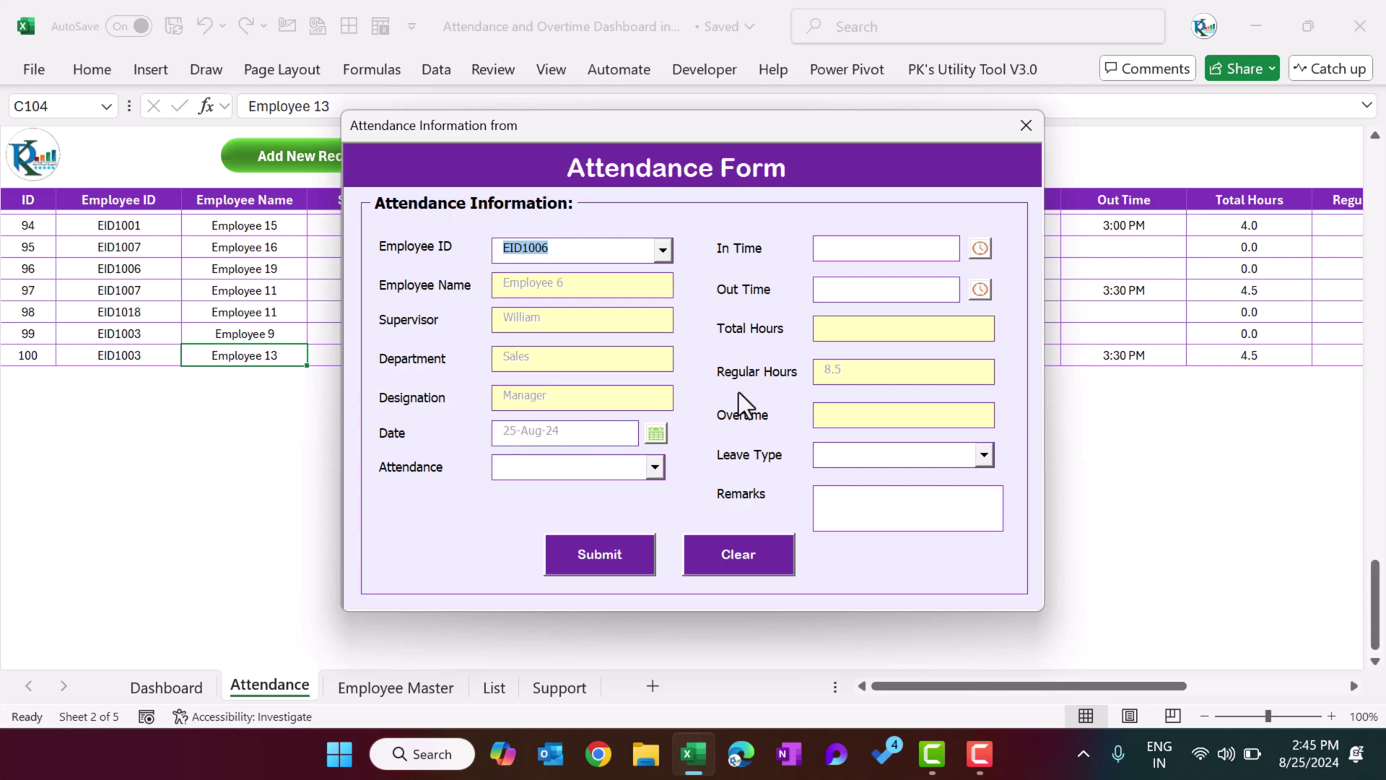
click(657, 434)
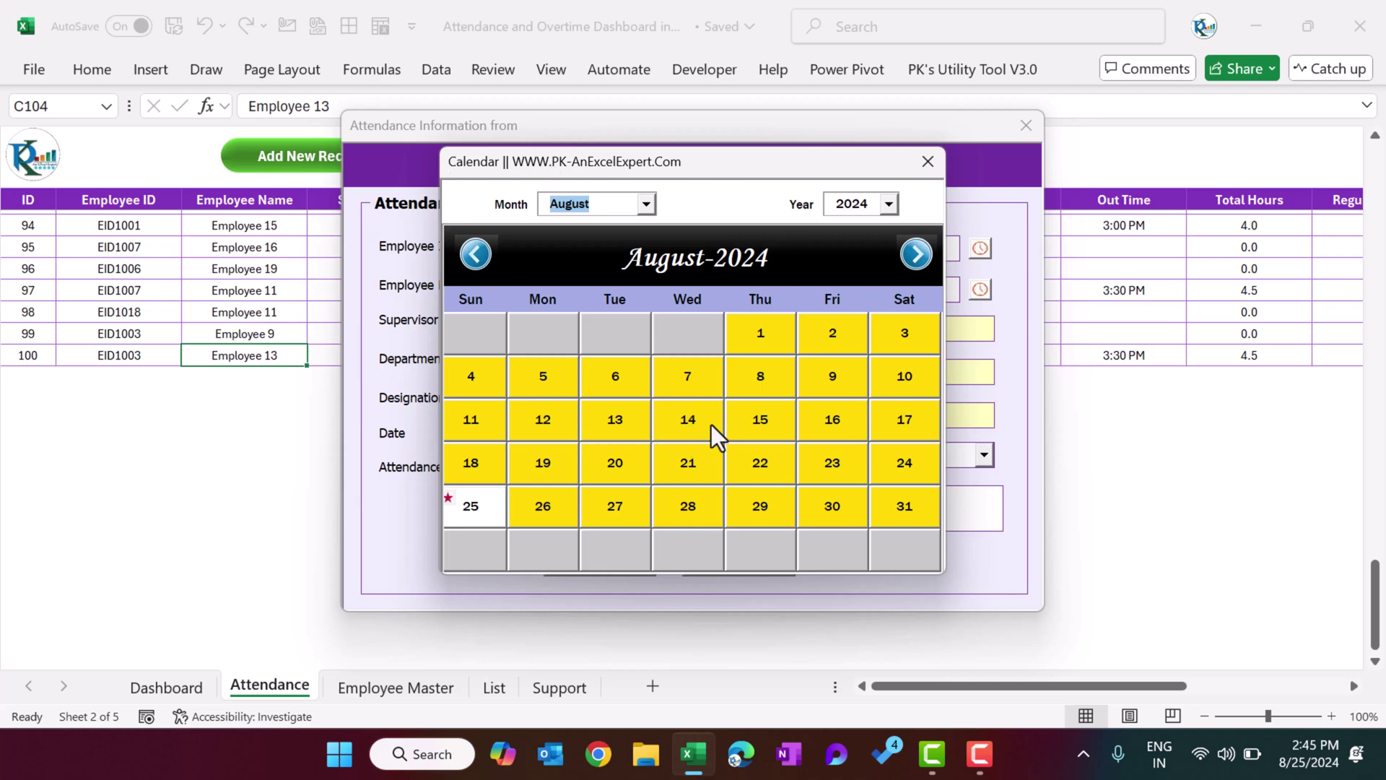
click(548, 509)
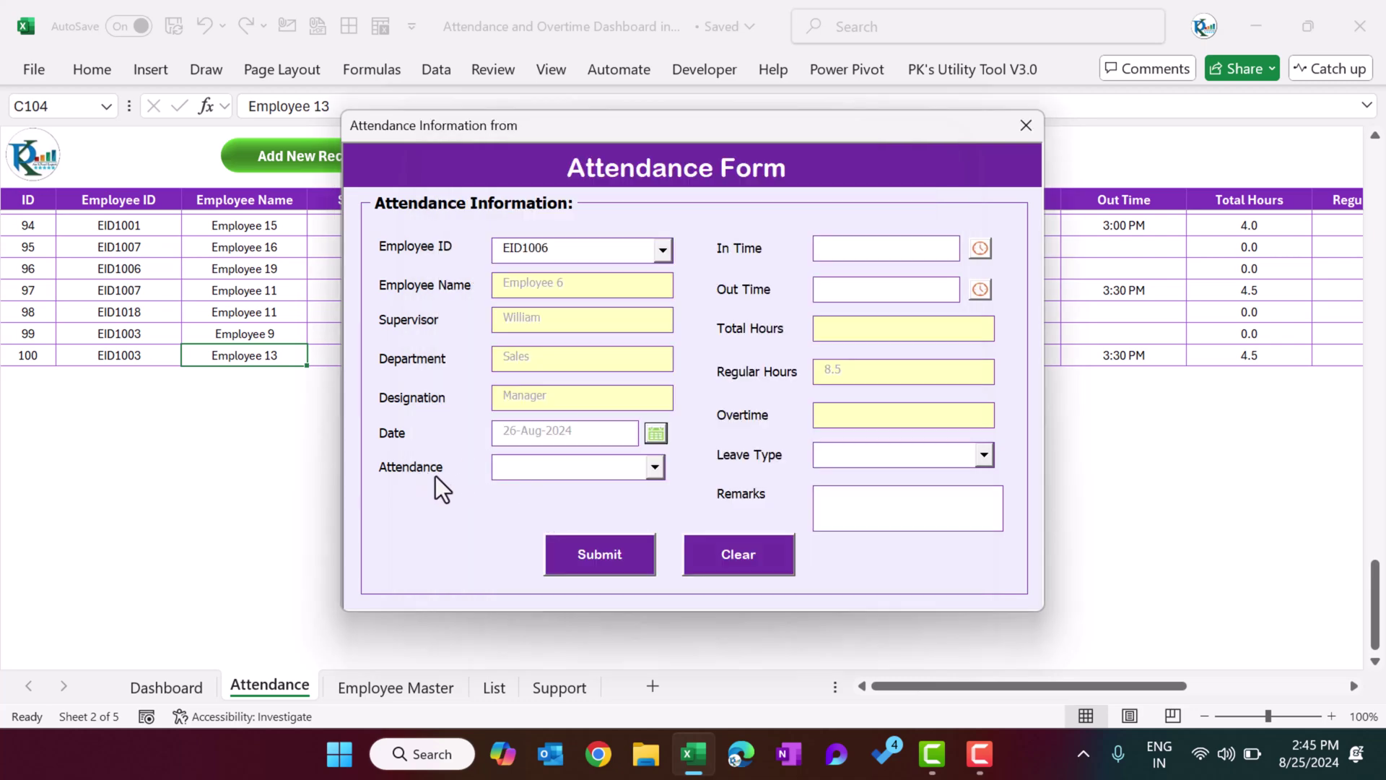
click(618, 469)
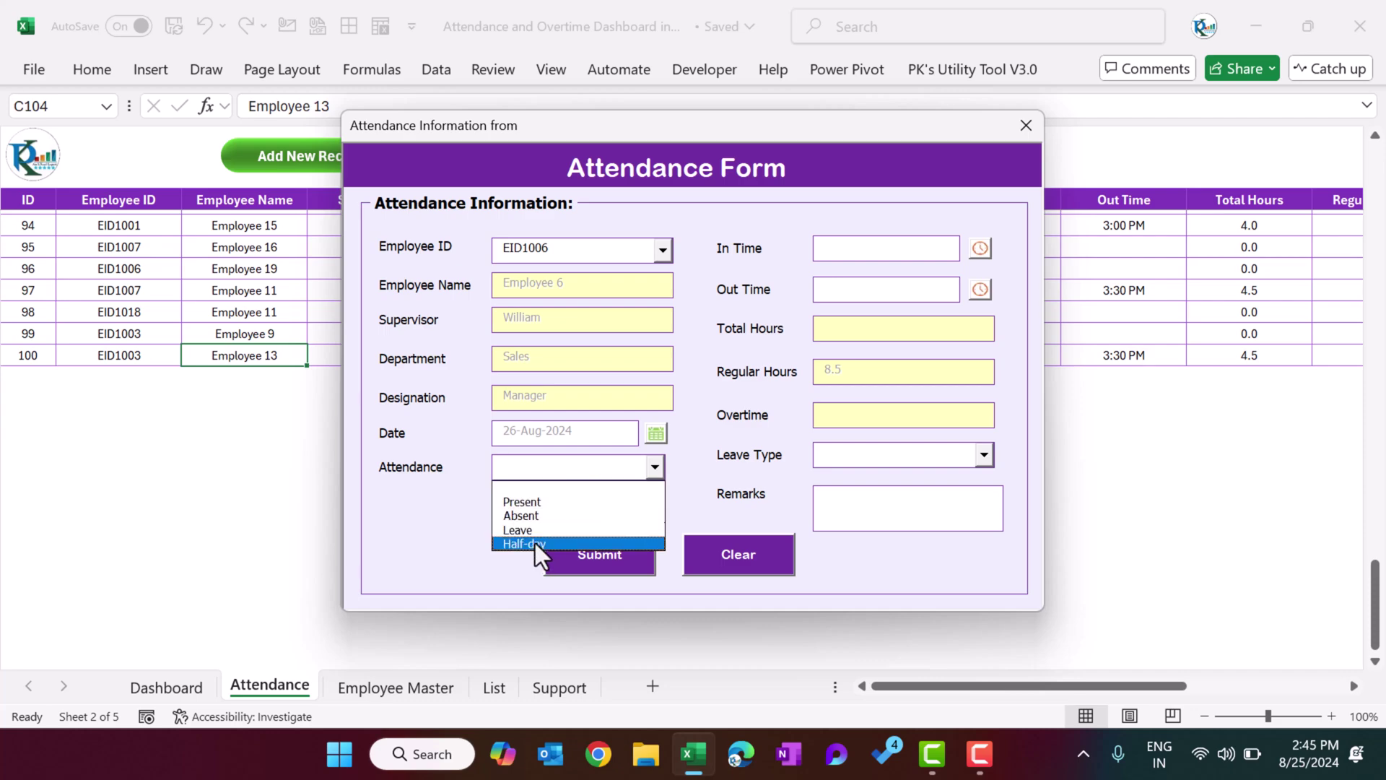
click(556, 504)
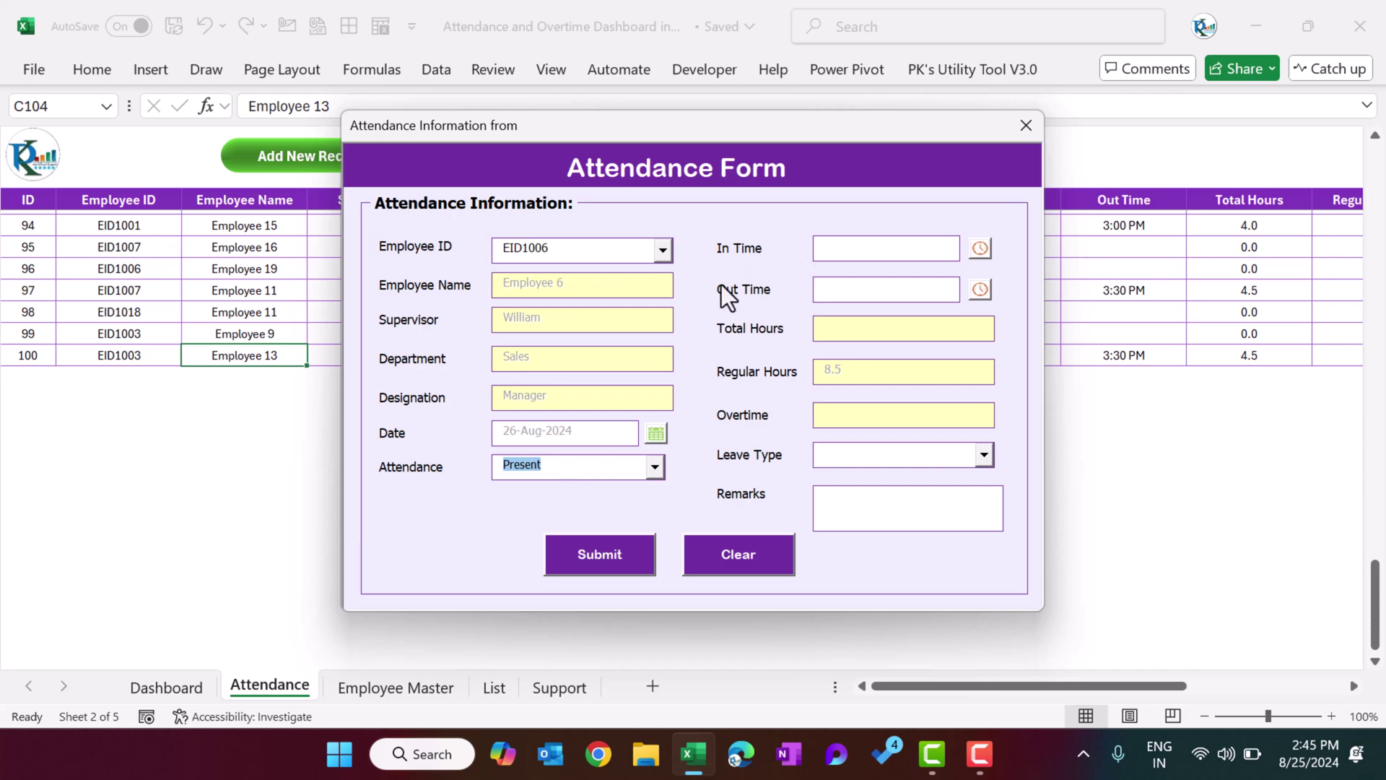
click(853, 252)
text(10:)
key(BackSpace)
key(BackSpace)
key(BackSpace)
Step: Set the In Time of the attendance record to 09:30 AM using the time picker
click(983, 249)
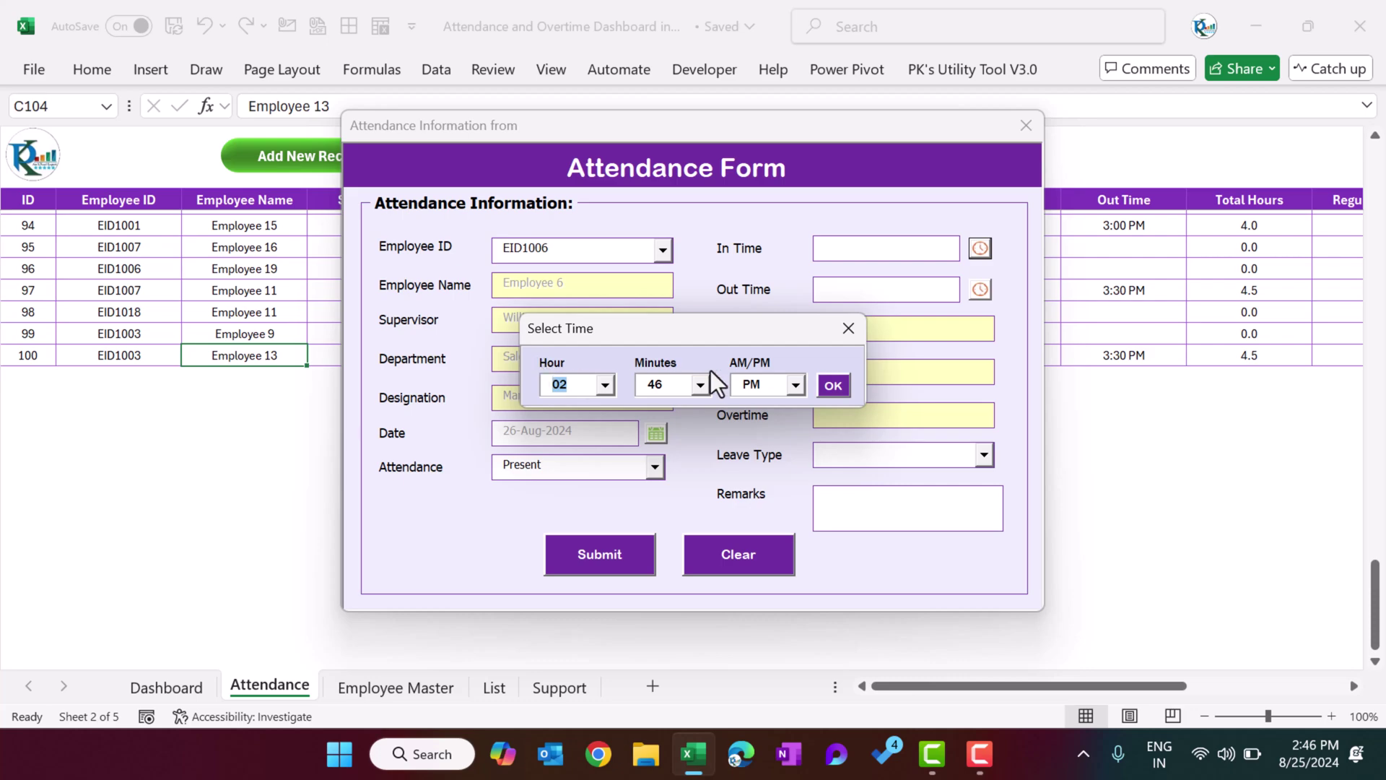
click(605, 386)
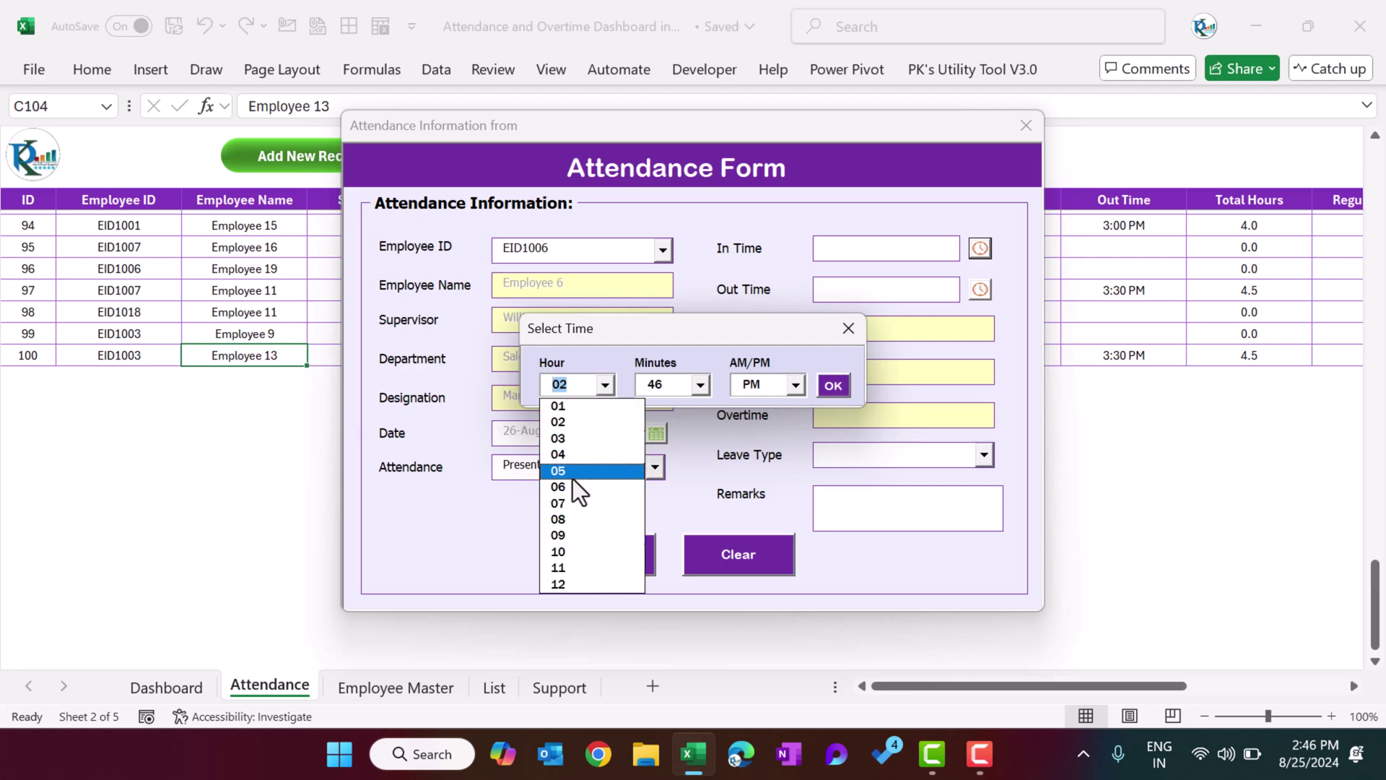
click(569, 535)
click(702, 386)
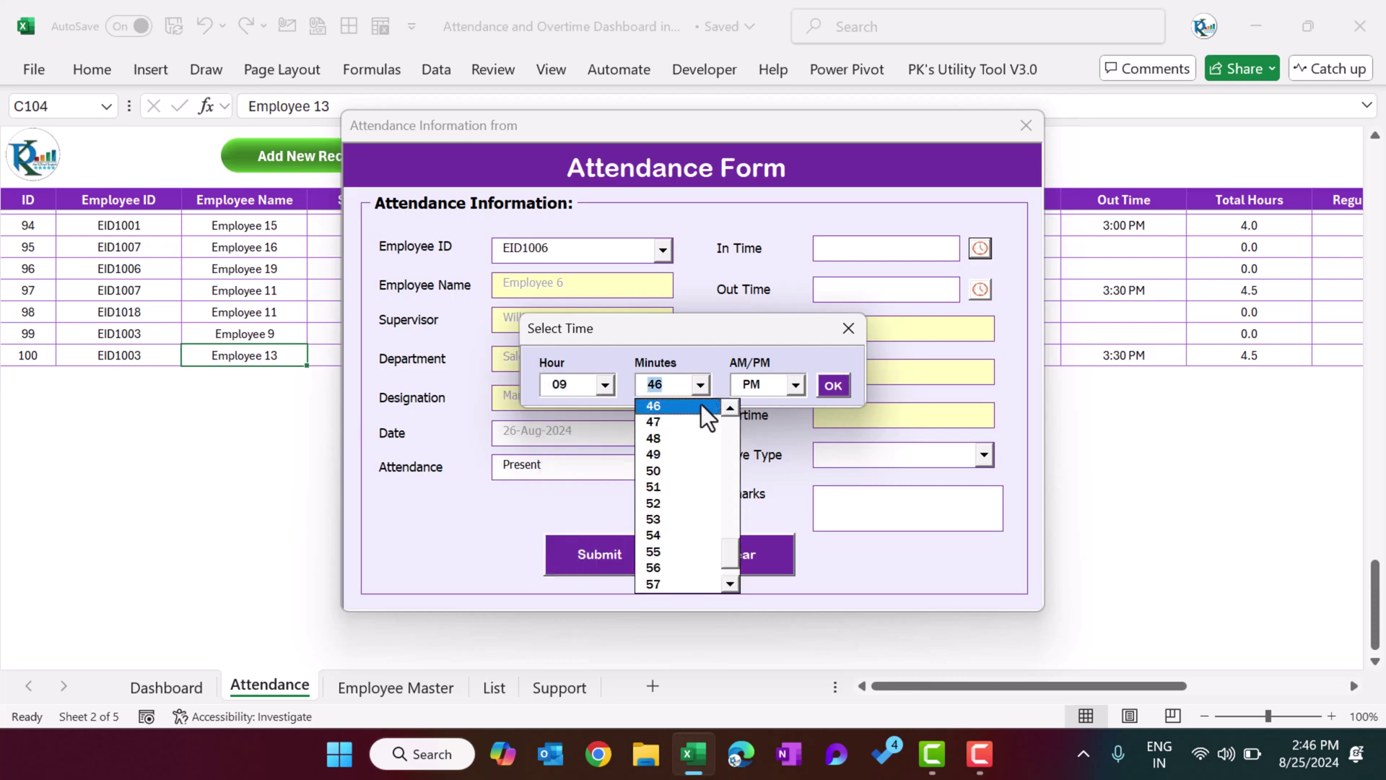
scroll(729, 406, up, 10)
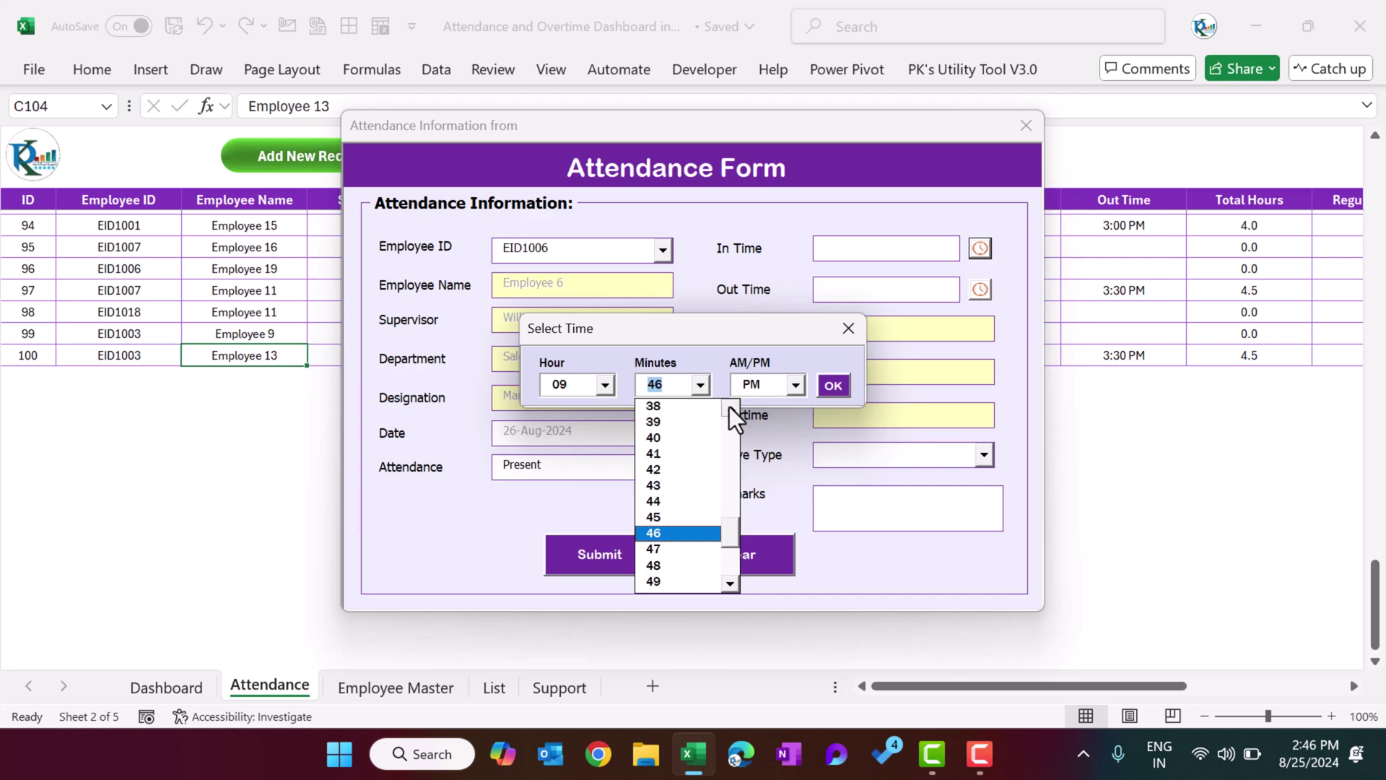
scroll(729, 405, up, 7)
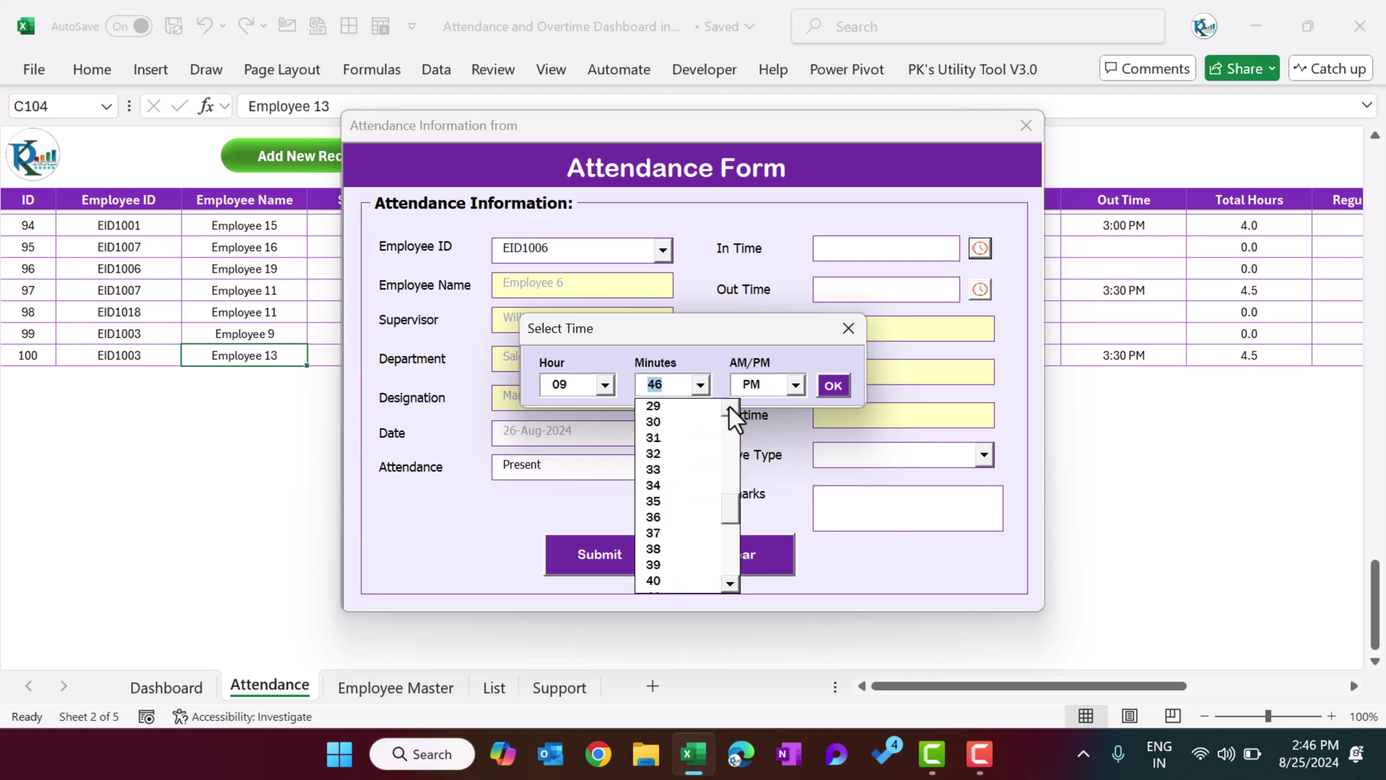
click(665, 422)
click(795, 384)
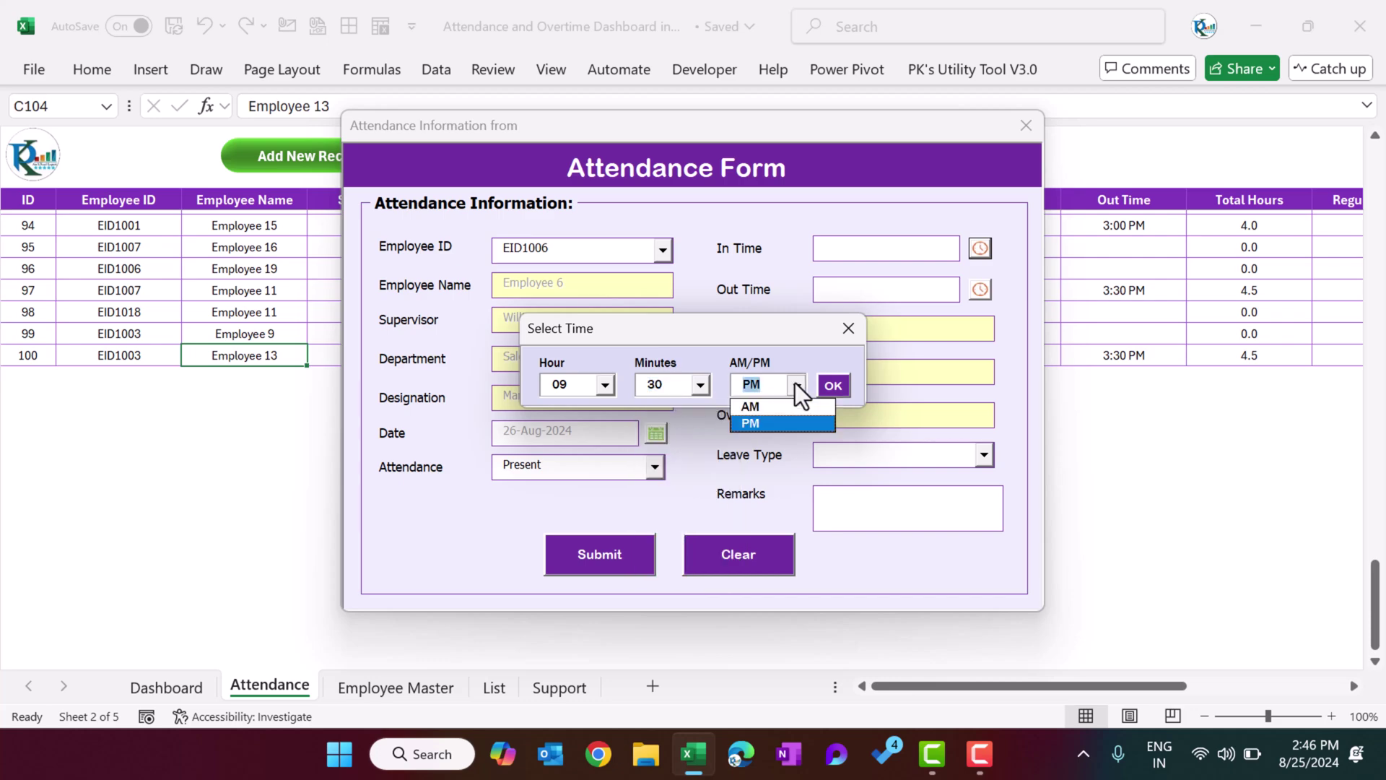
click(762, 406)
click(838, 387)
Step: Set the Out Time of the attendance record to 07:45 PM using the time picker
click(977, 296)
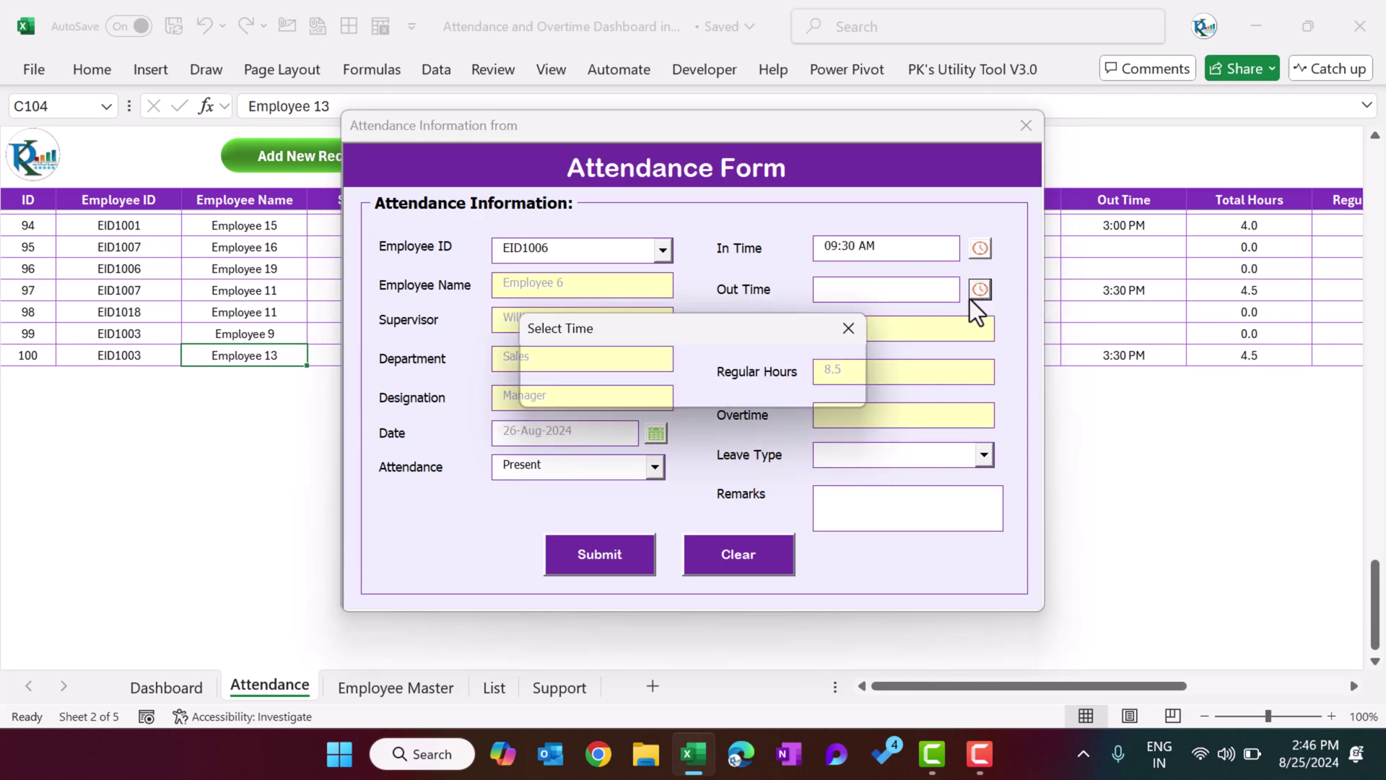
click(604, 387)
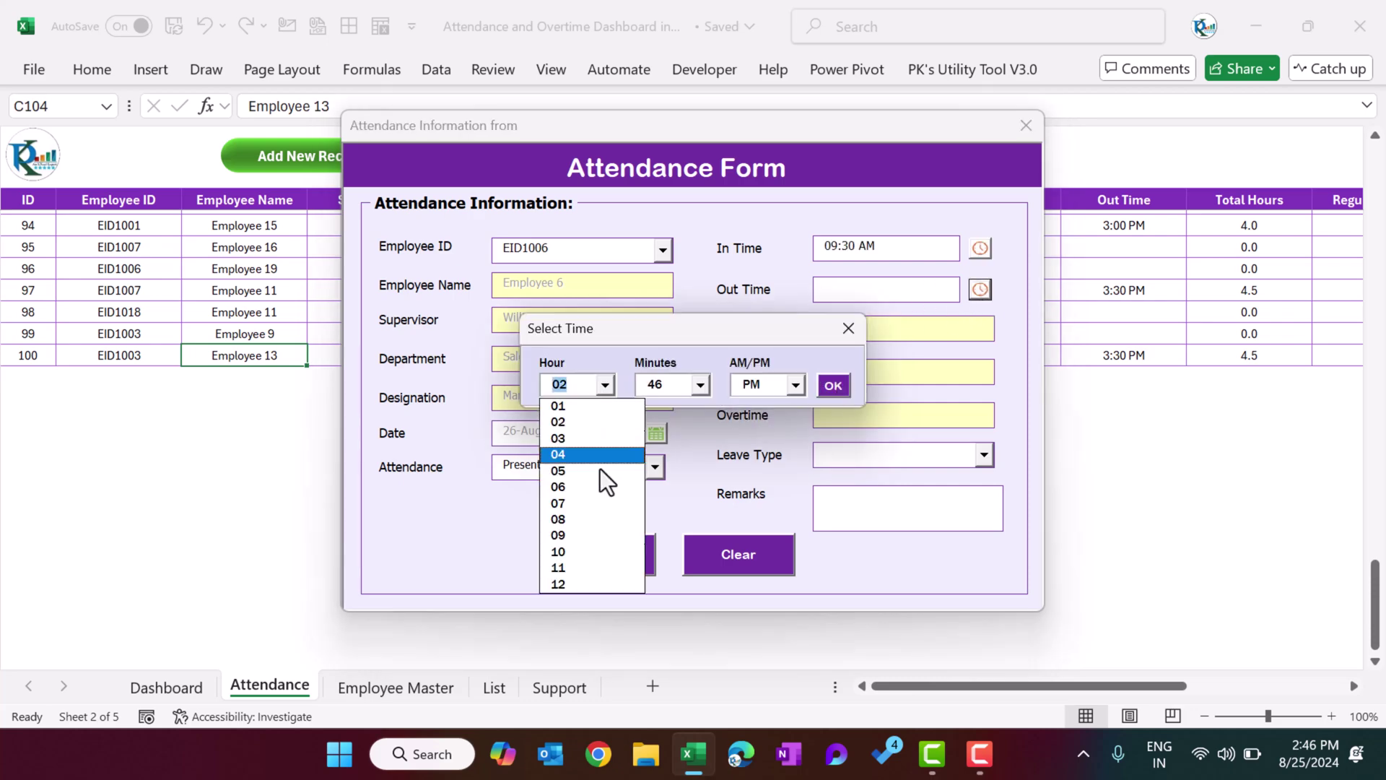
click(583, 504)
click(702, 385)
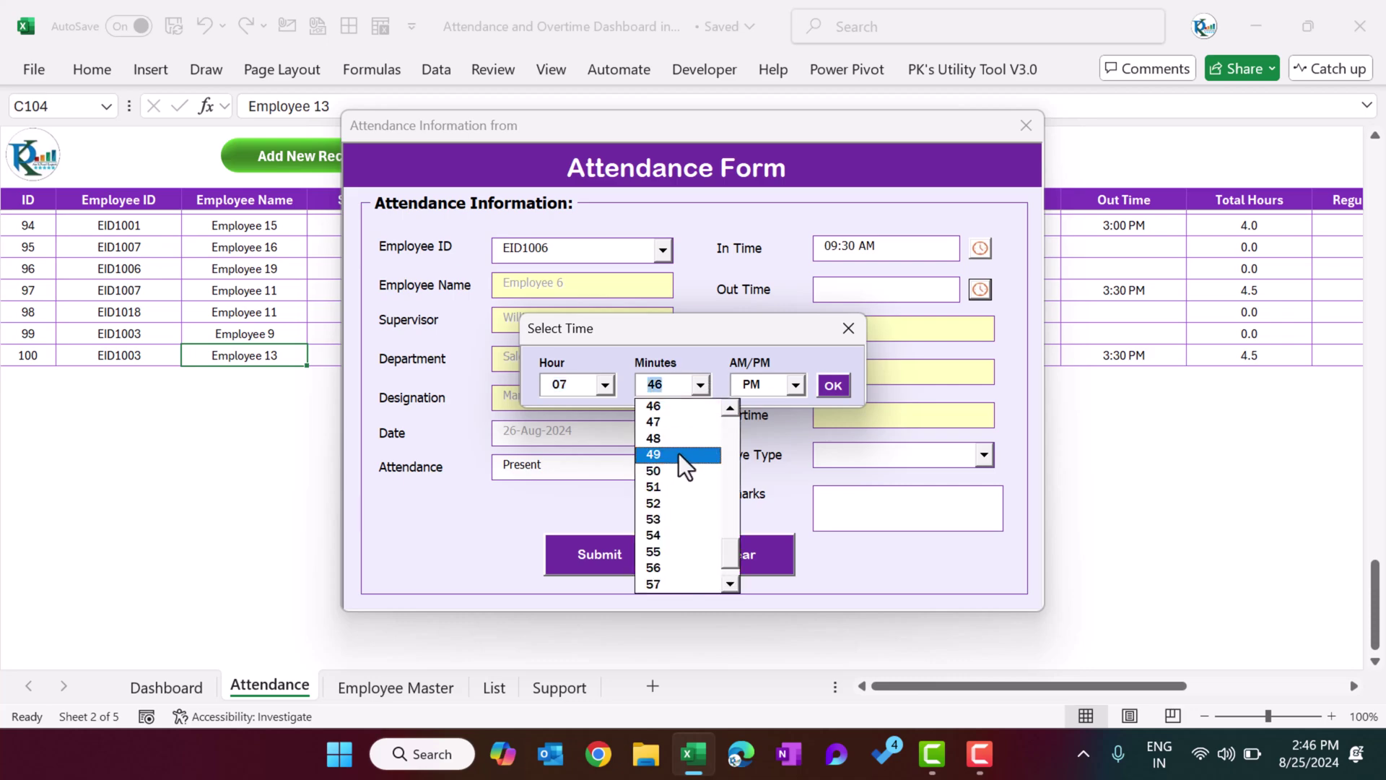
click(733, 399)
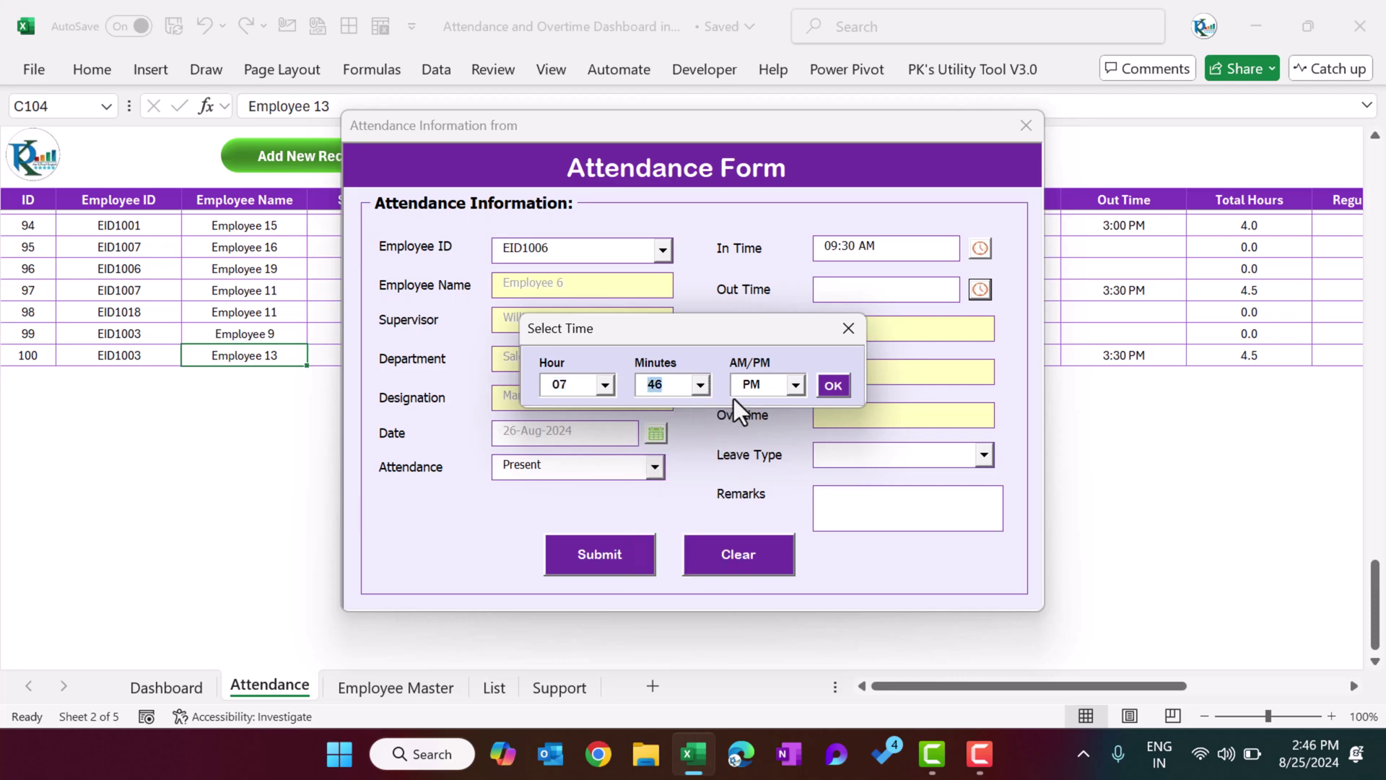
click(833, 386)
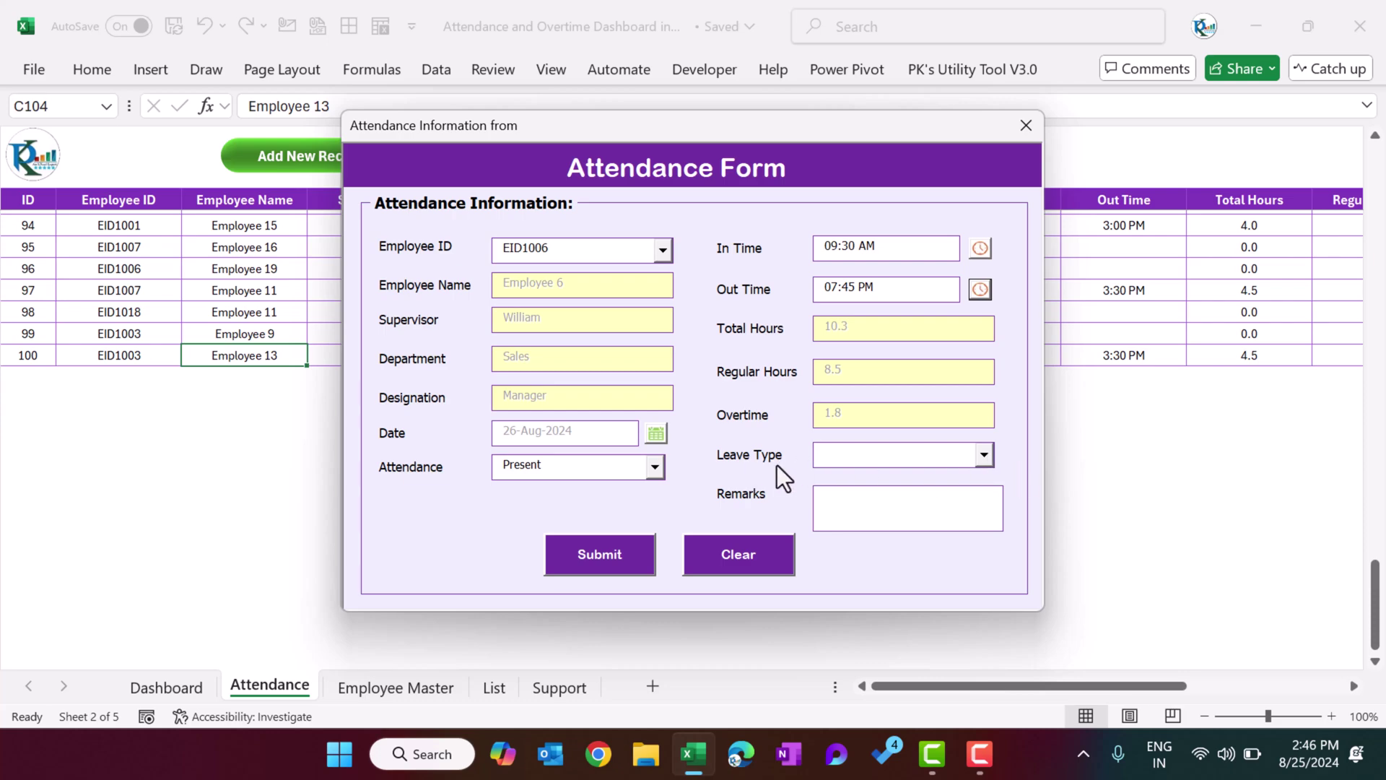
Step: Submit the attendance record with leave type N/A and no remarks, and close the attendance form
click(980, 456)
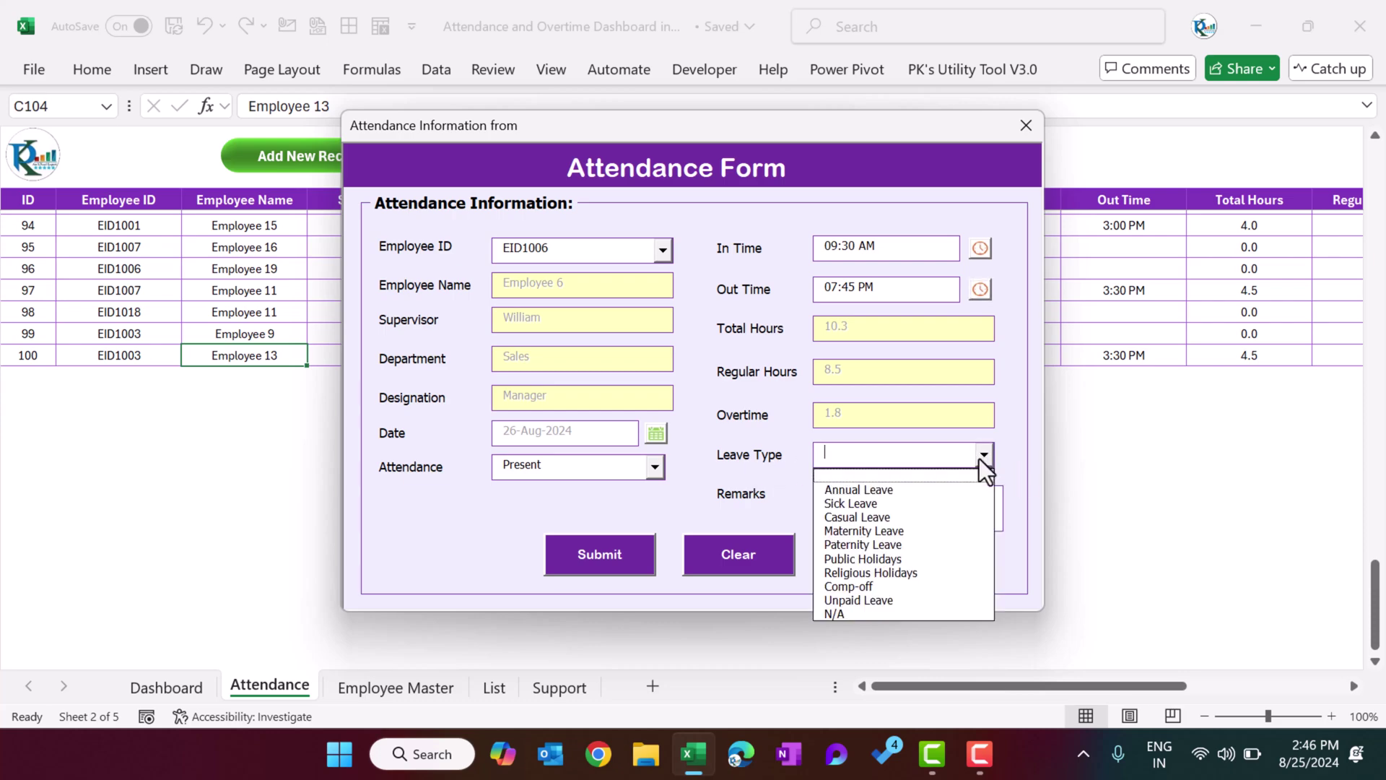
click(855, 614)
key(Tab)
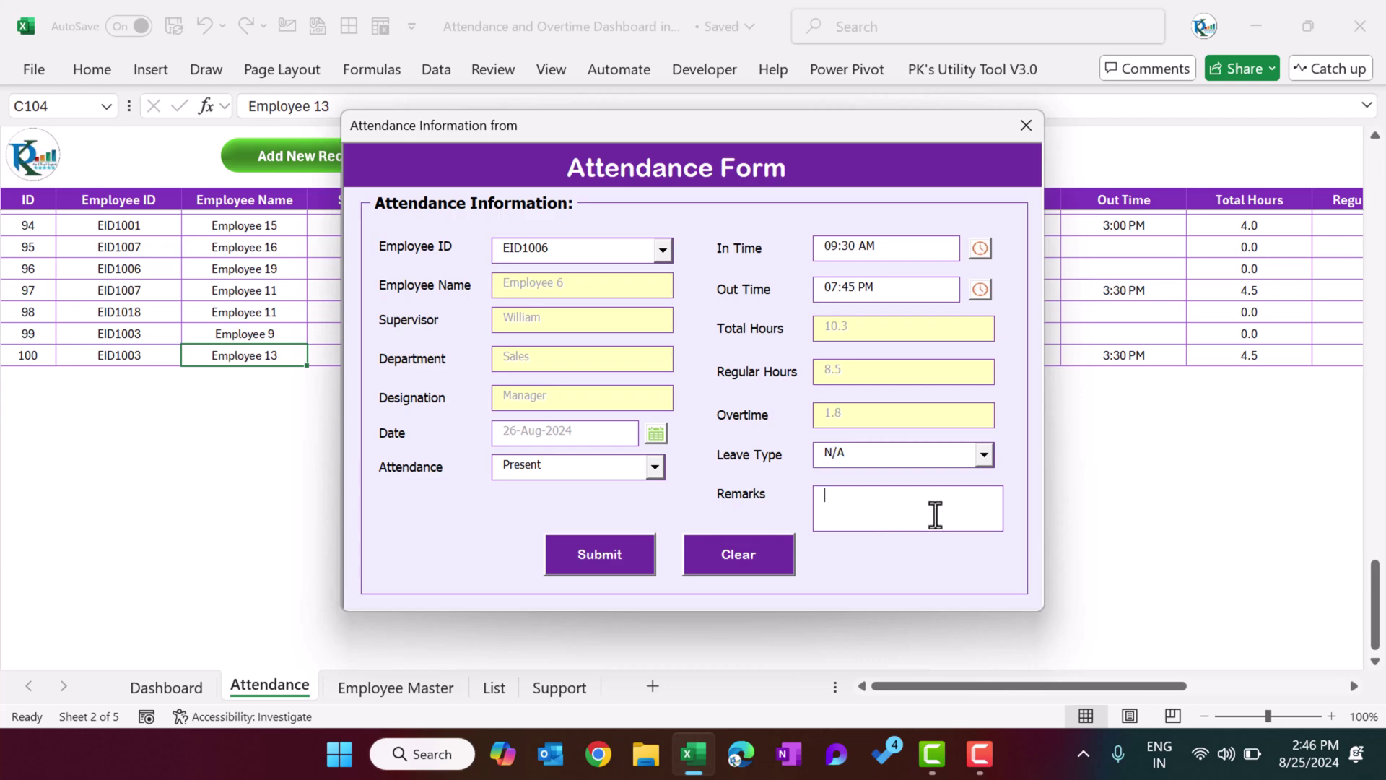
click(630, 563)
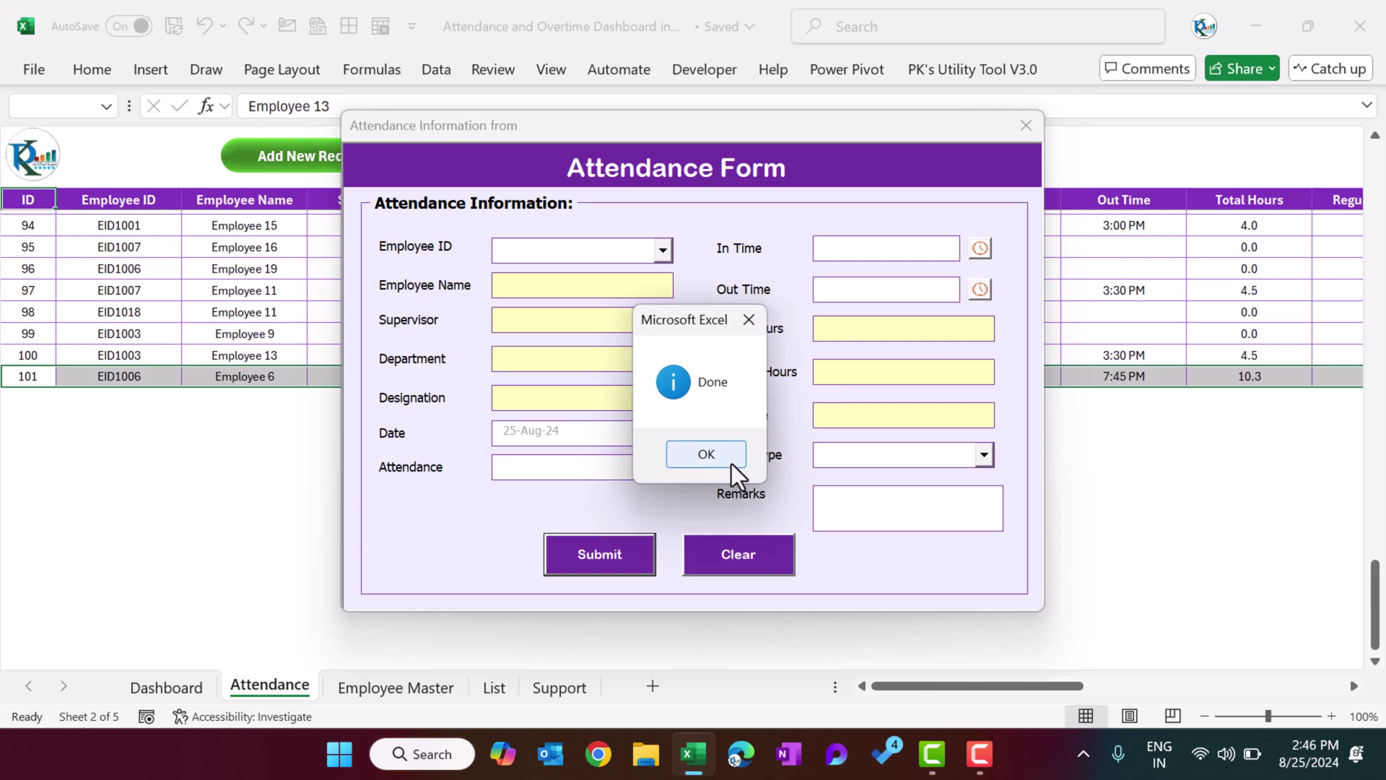
click(725, 459)
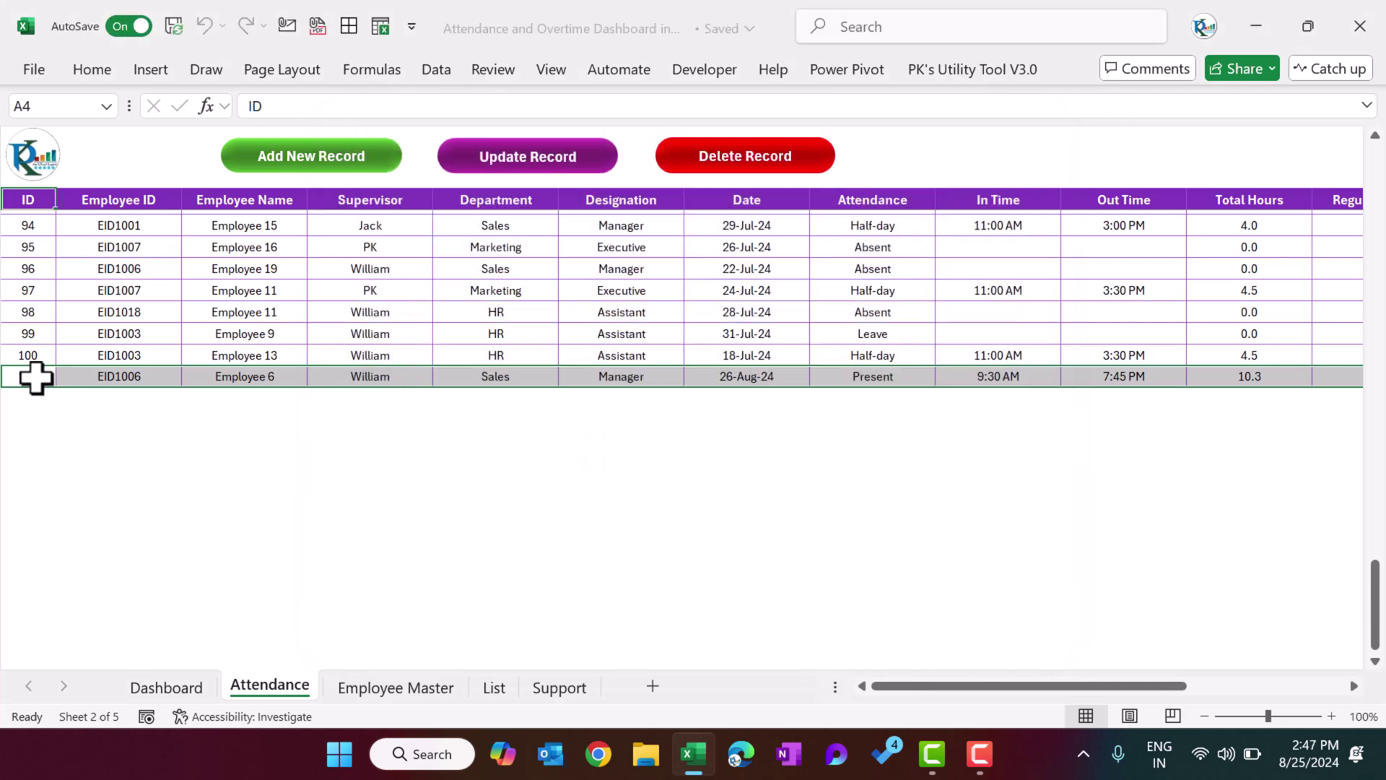
key(Escape)
click(101, 374)
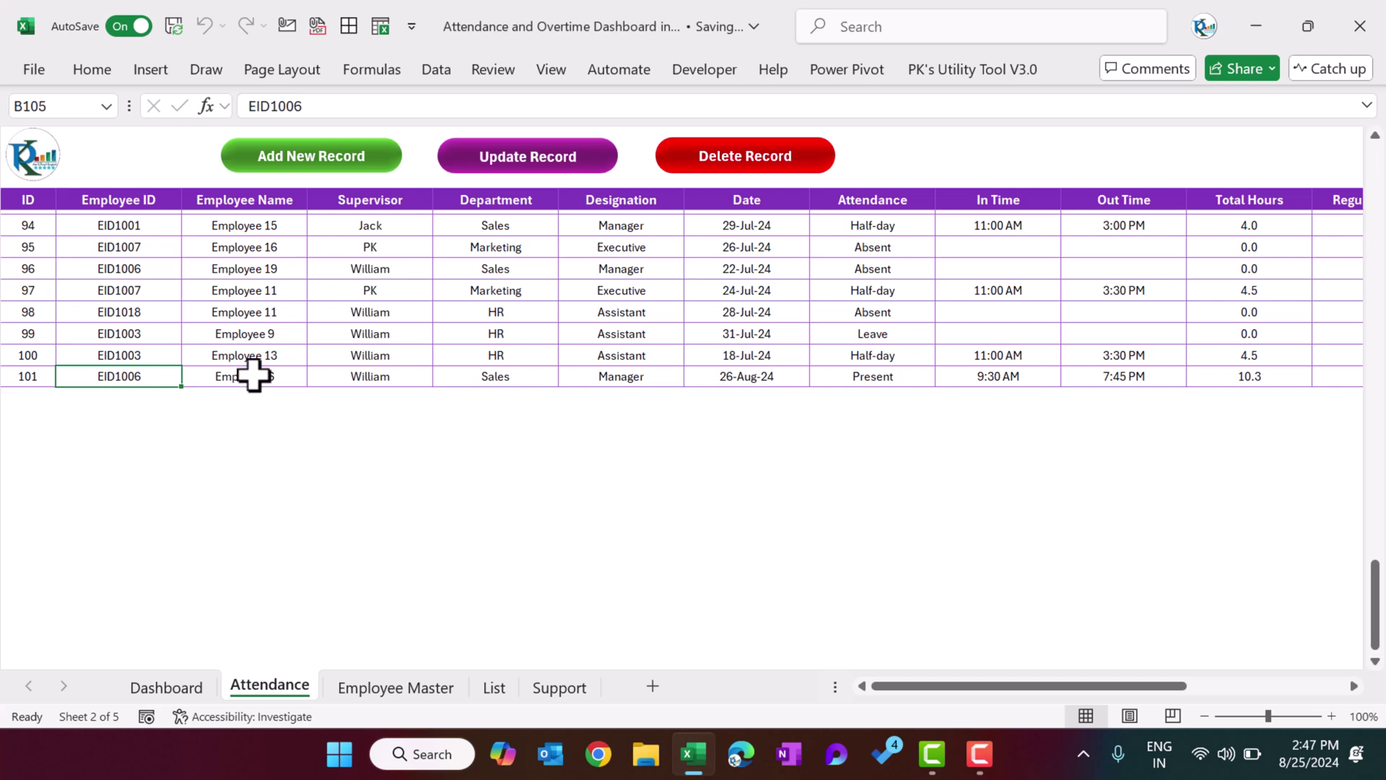
Step: Review all fields of the newly added attendance record with ID 101, from Employee Name through Leave Type, ending on its Date
click(254, 374)
click(371, 374)
click(578, 376)
key(Right)
key(Right)
key(Right)
key(Right)
key(Right)
key(Right)
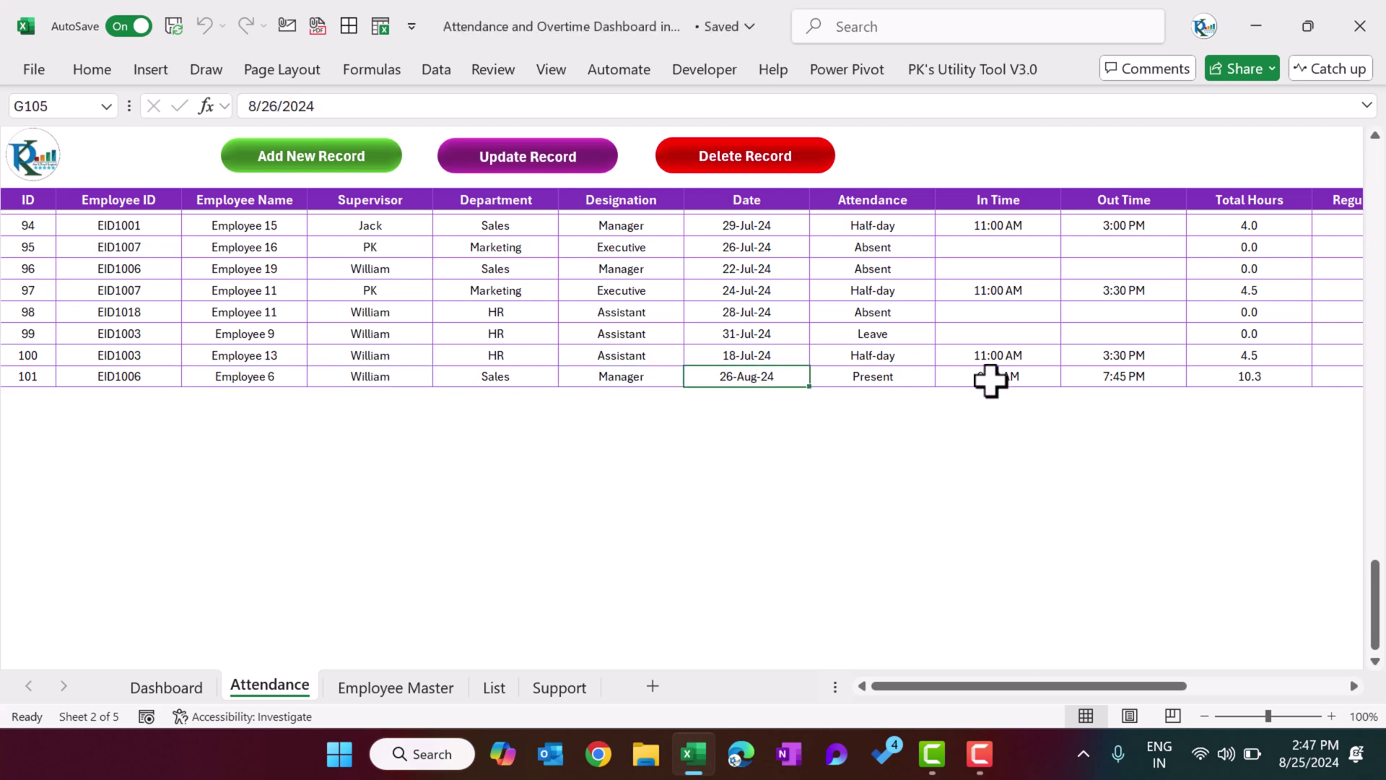
key(Right)
key(Right)
key(Right)
key(Right)
key(Right)
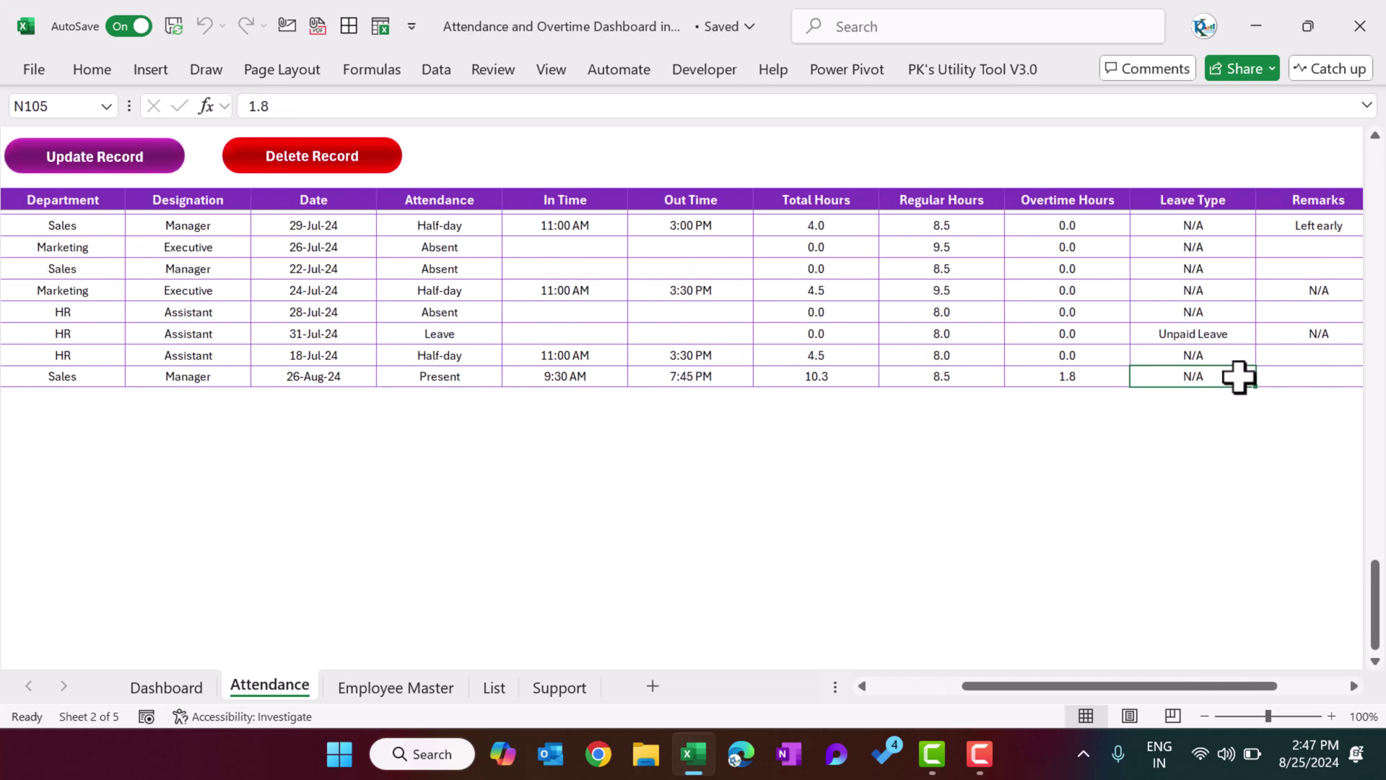
key(Left)
key(Left)
key(Left)
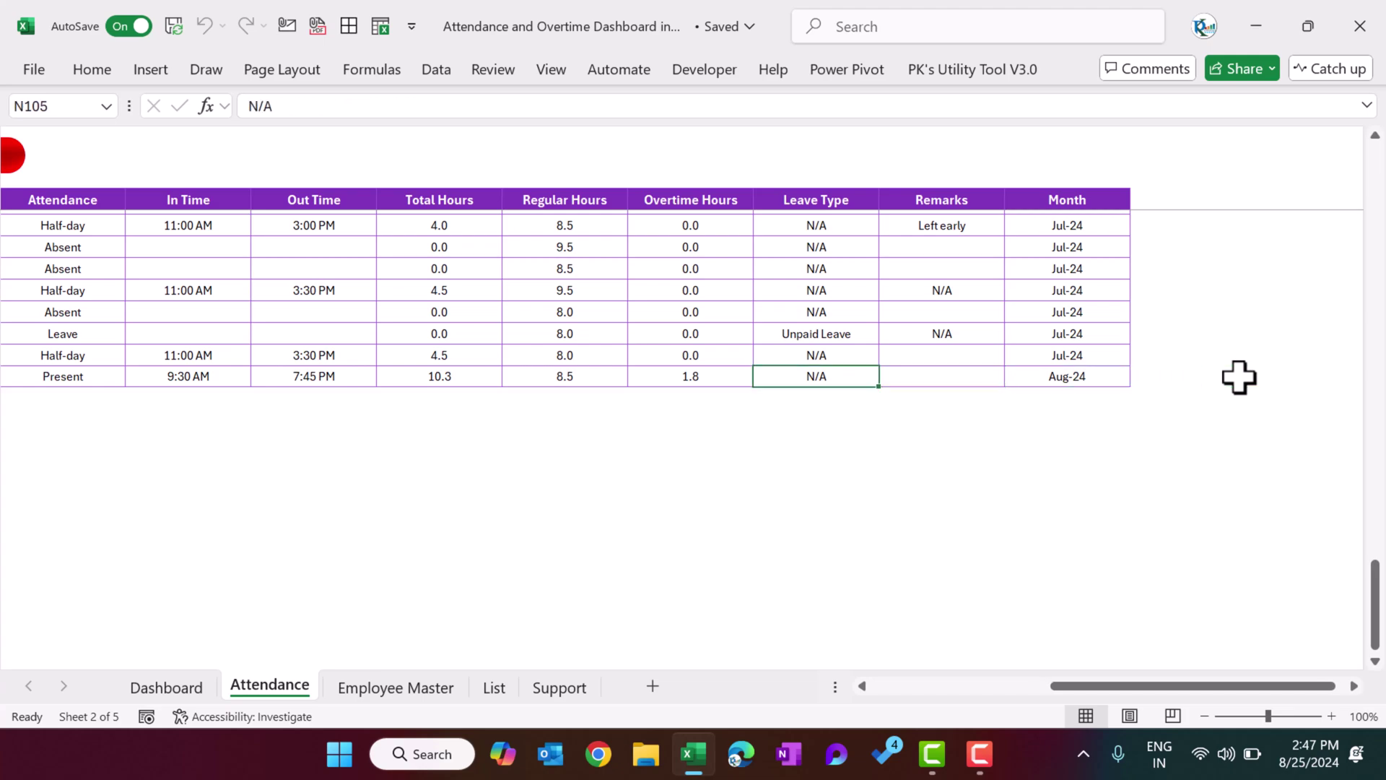
key(Home)
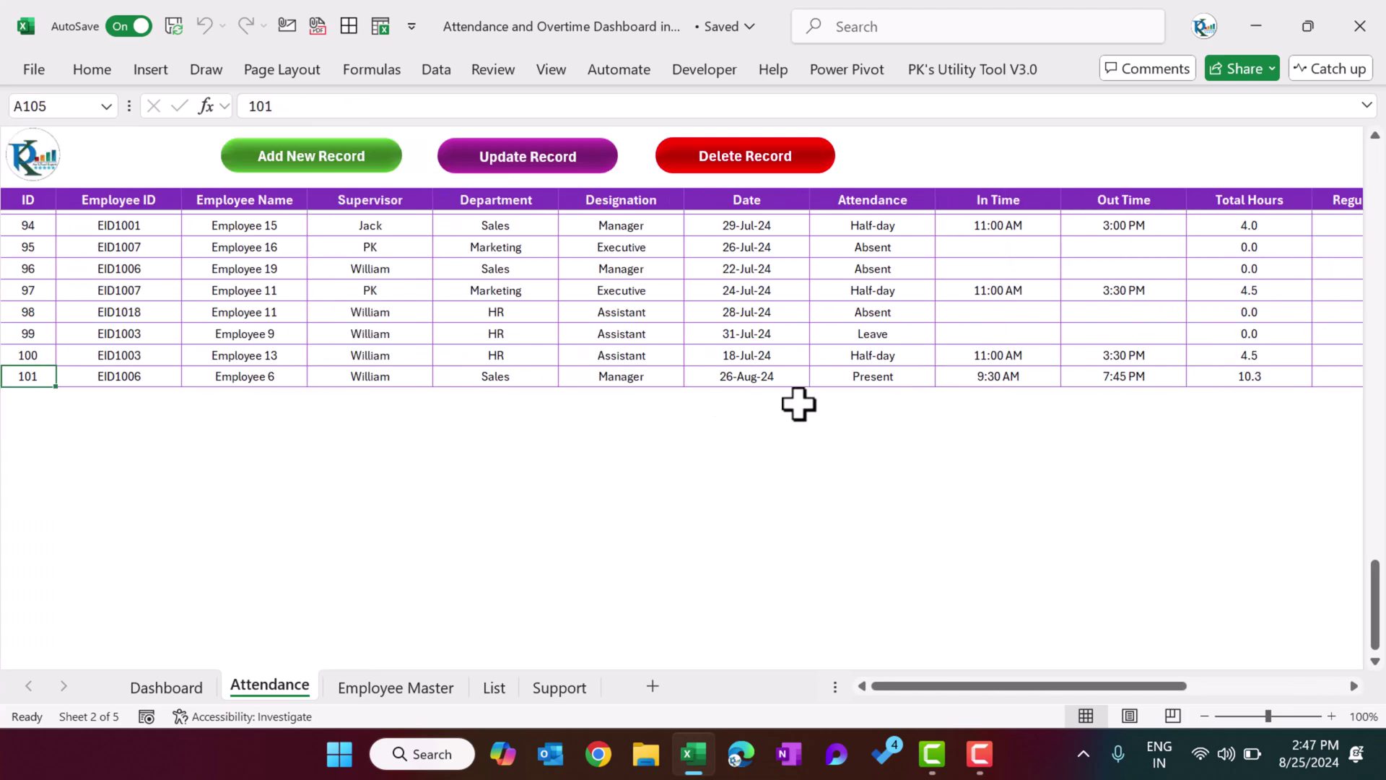
click(739, 377)
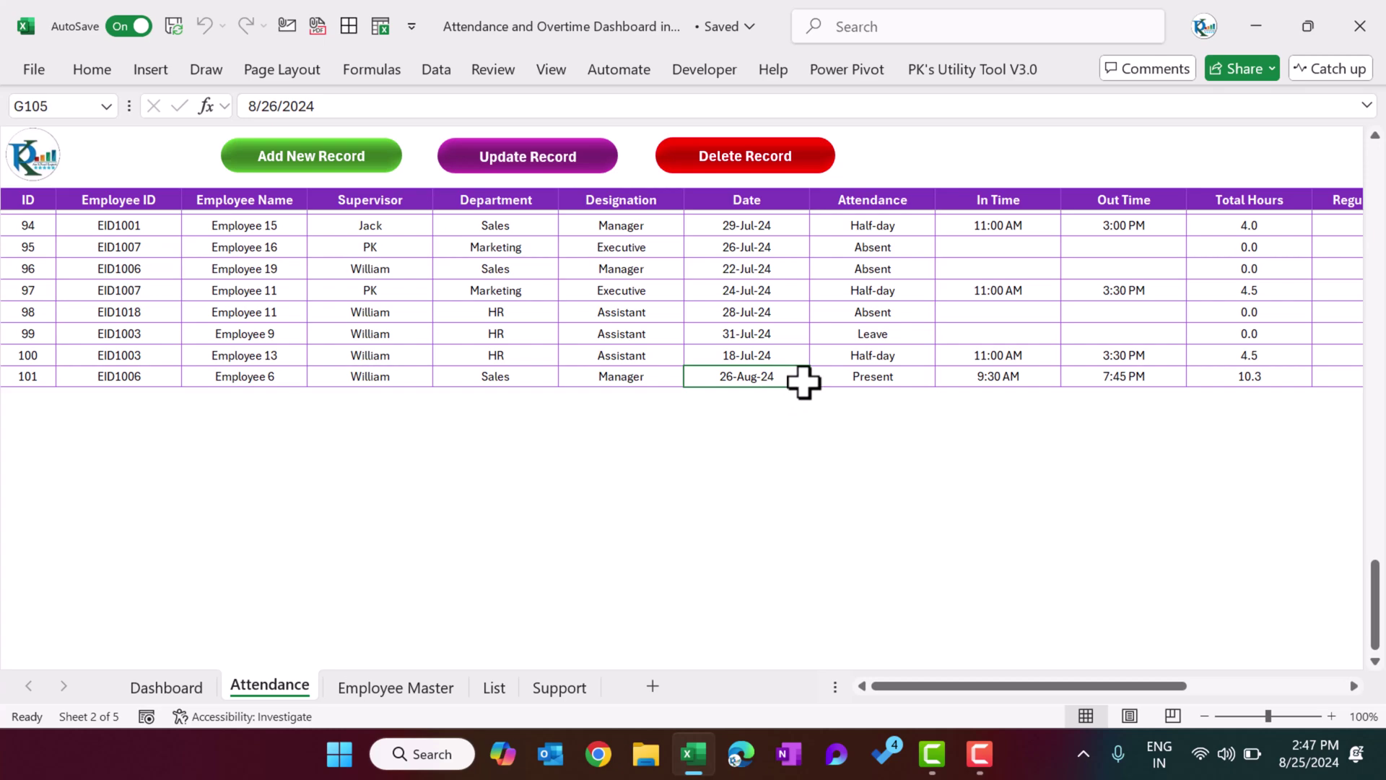
Step: View the Dashboard sheet's charts with the new record included, and return to the Attendance sheet
click(162, 687)
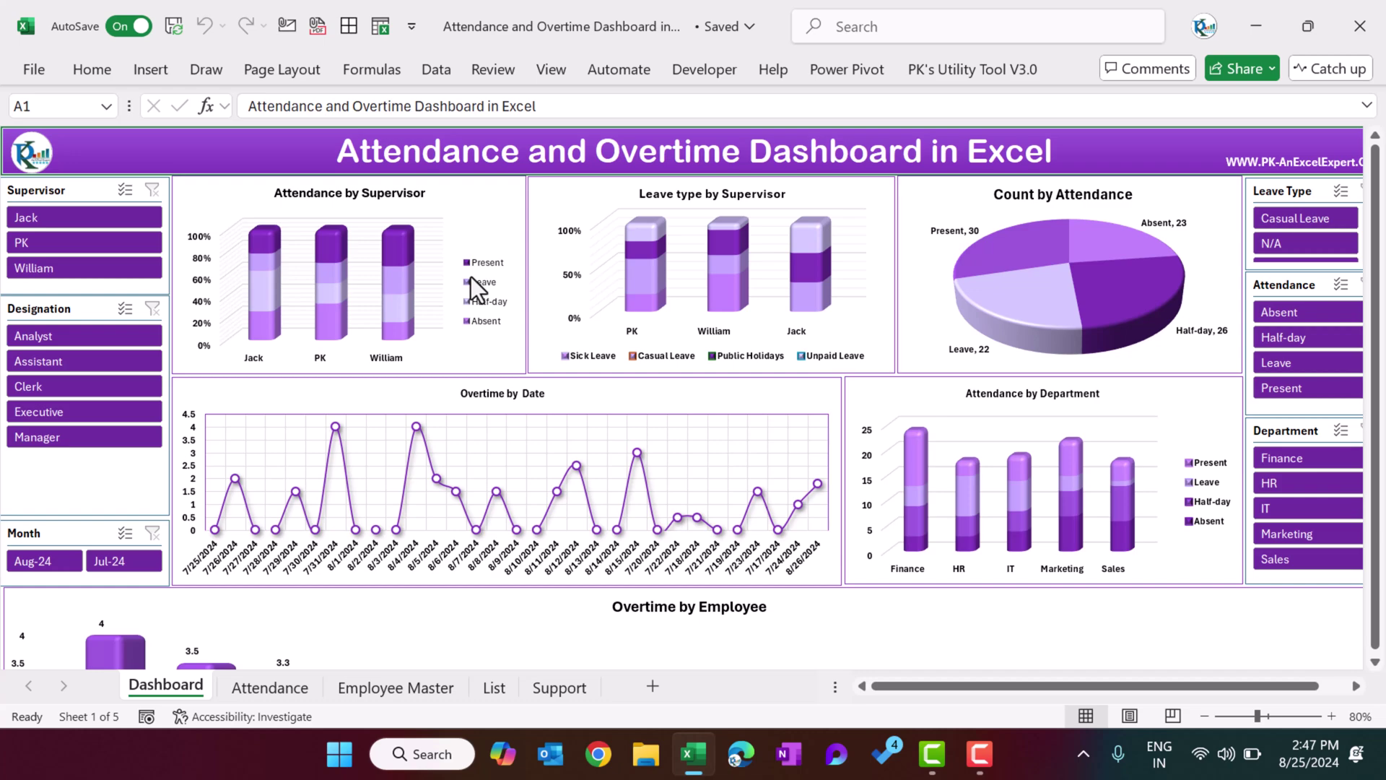
click(268, 687)
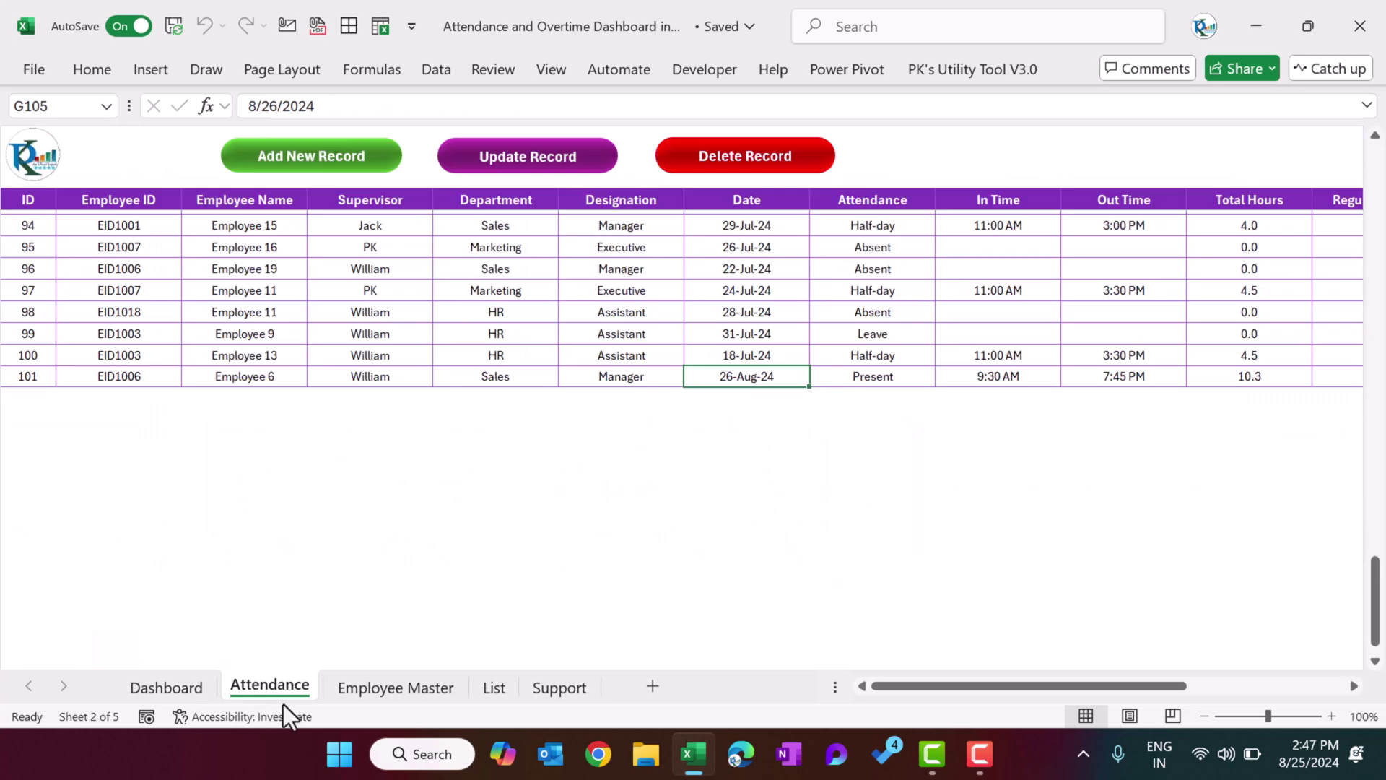
click(434, 483)
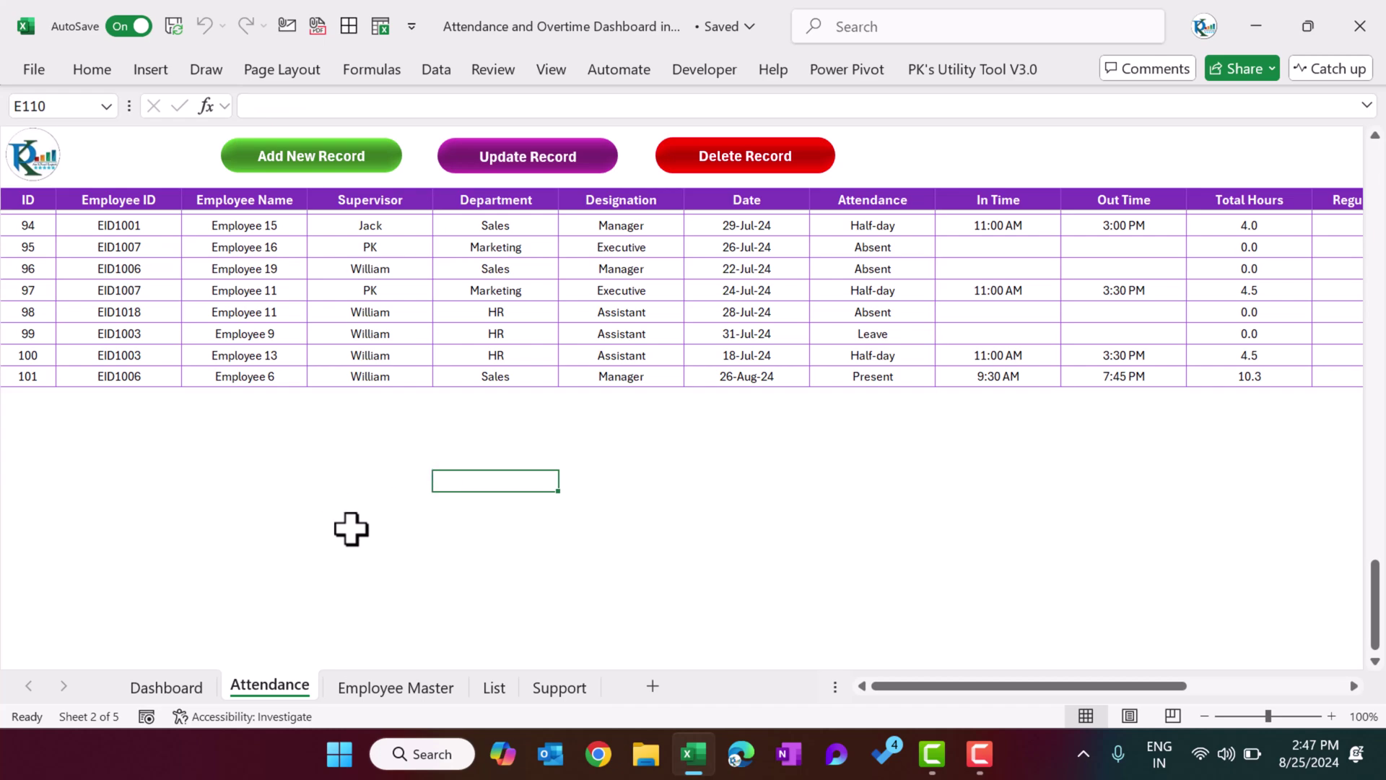
Step: Examine the Employee Master sheet column by column, from Employee ID and Employee Name through Designation and Regular Hours
click(388, 687)
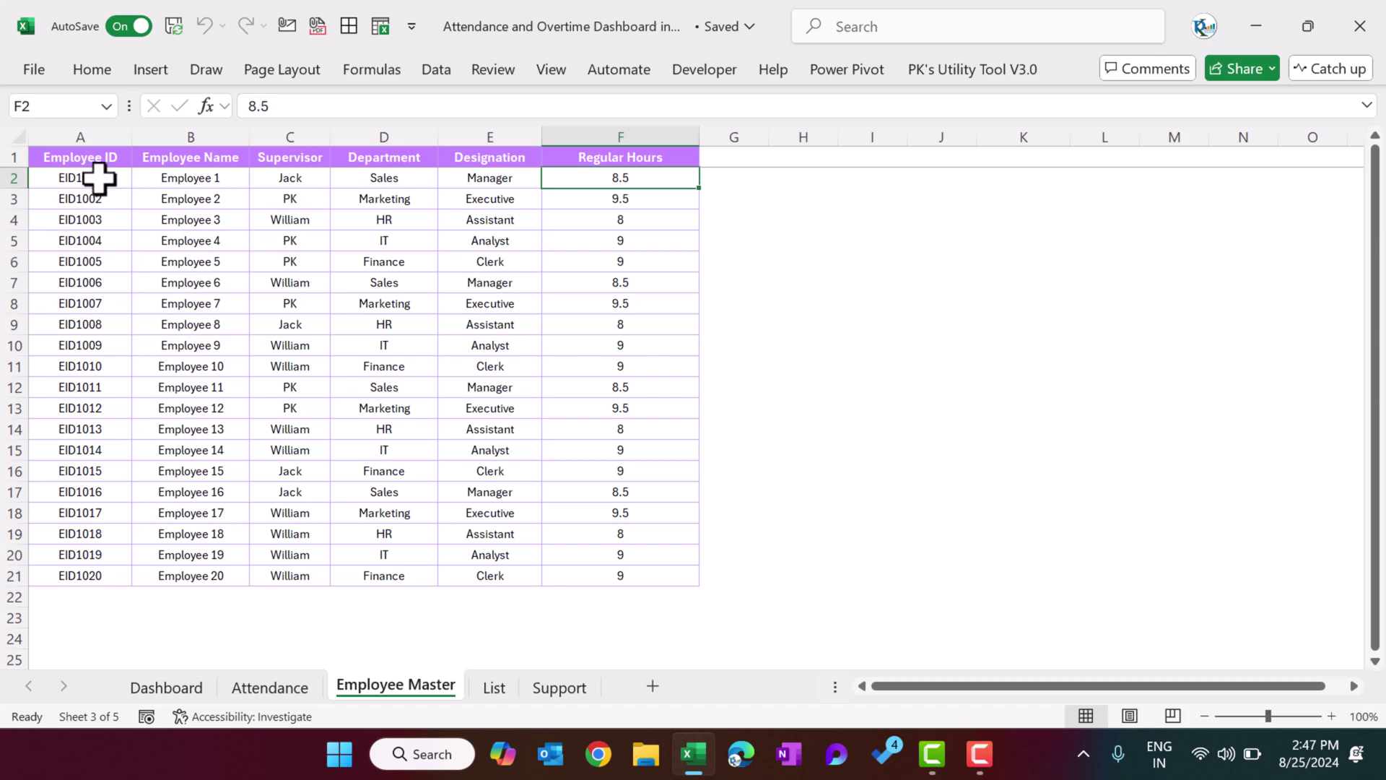
drag(102, 177, 84, 367)
drag(200, 186, 217, 301)
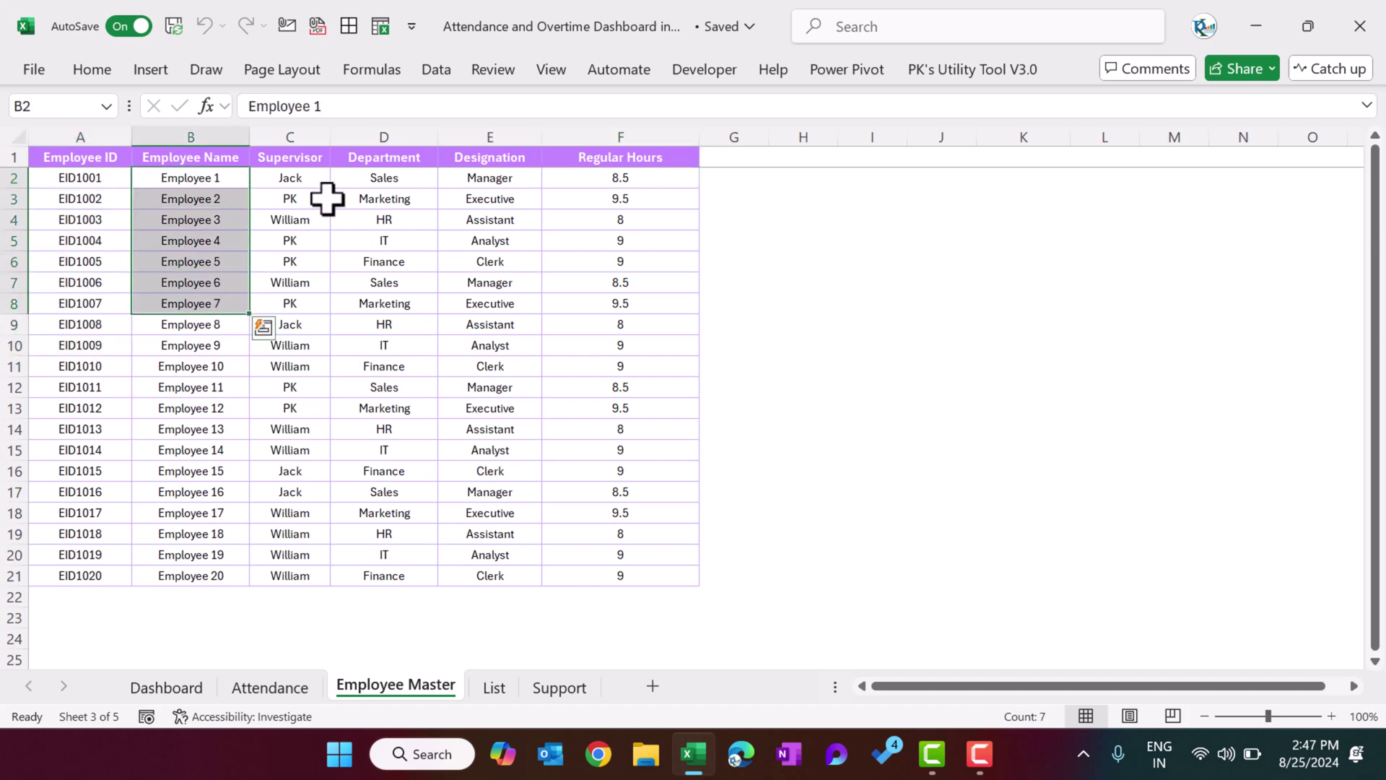
drag(325, 198, 281, 326)
drag(413, 175, 433, 259)
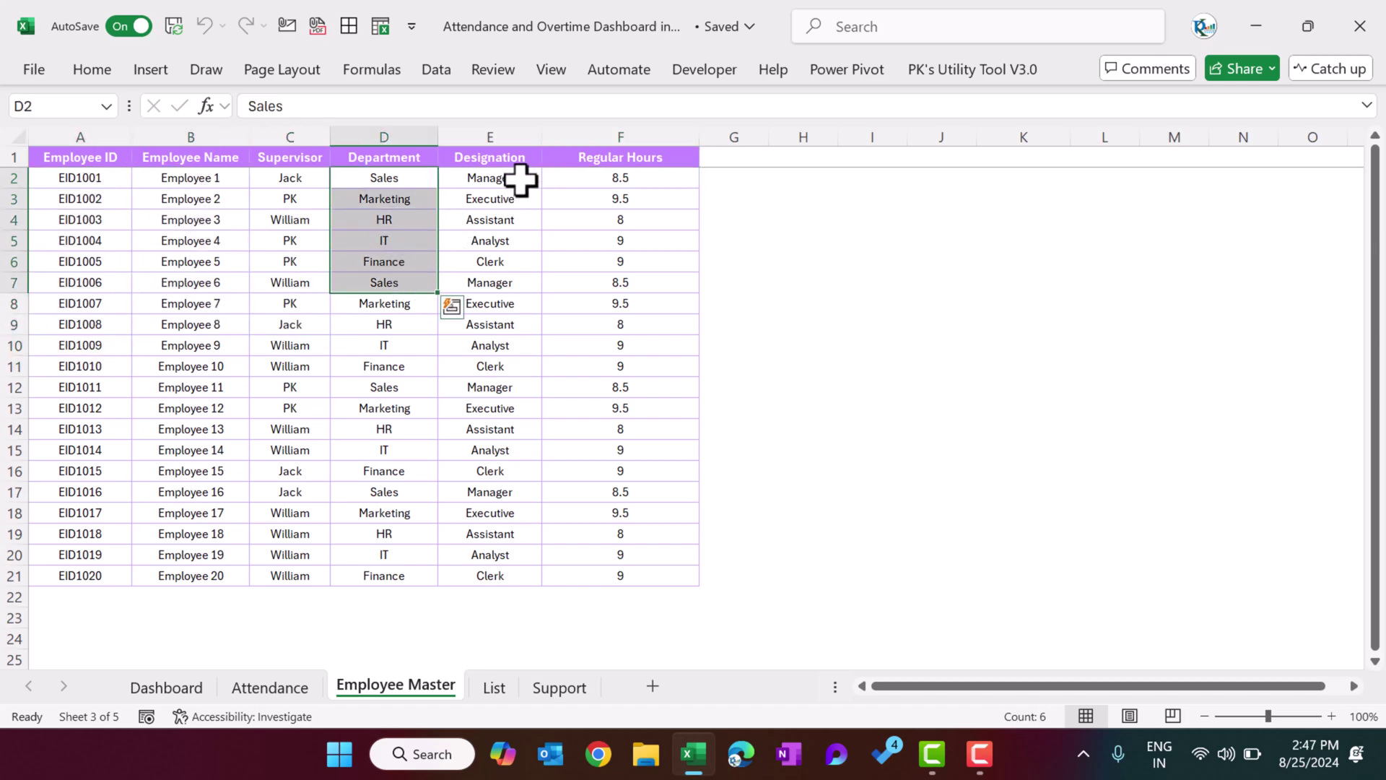
drag(509, 177, 495, 325)
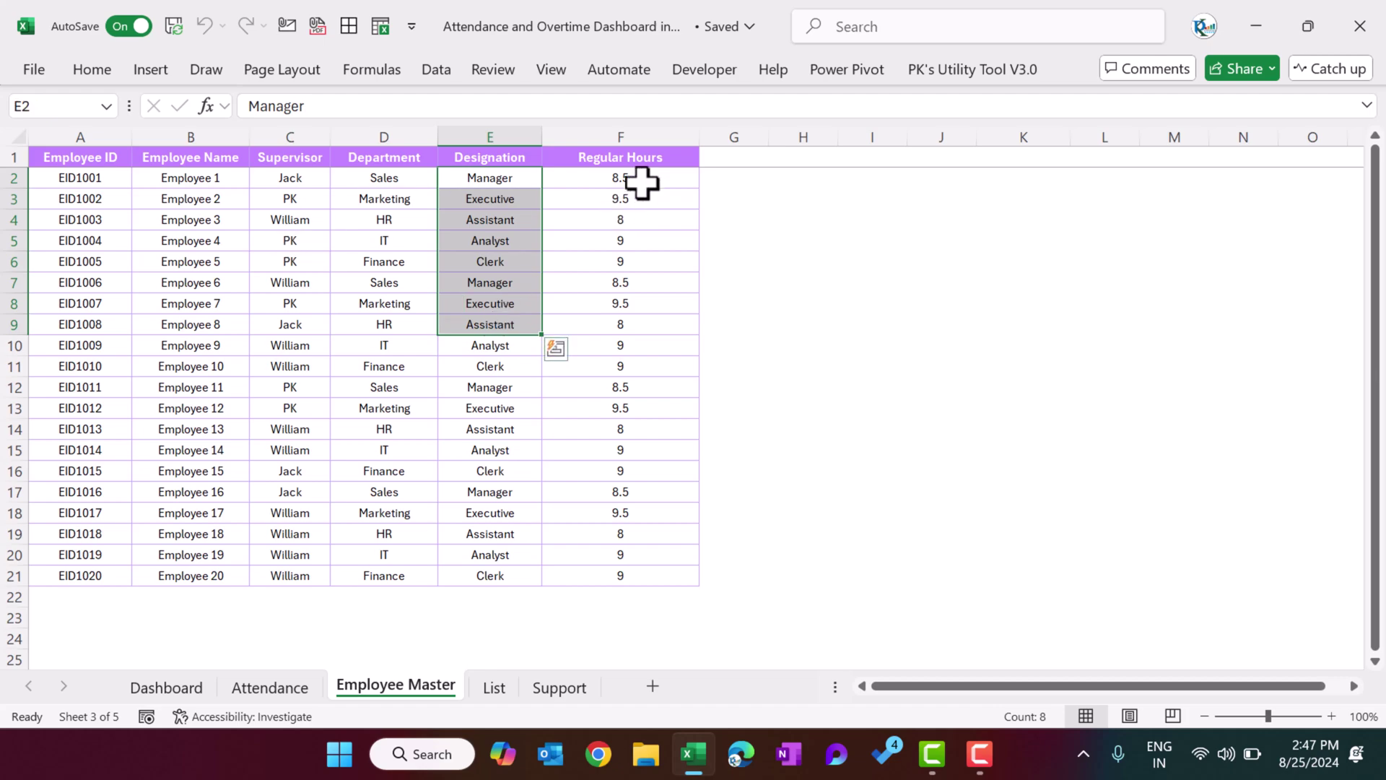
drag(640, 182, 663, 394)
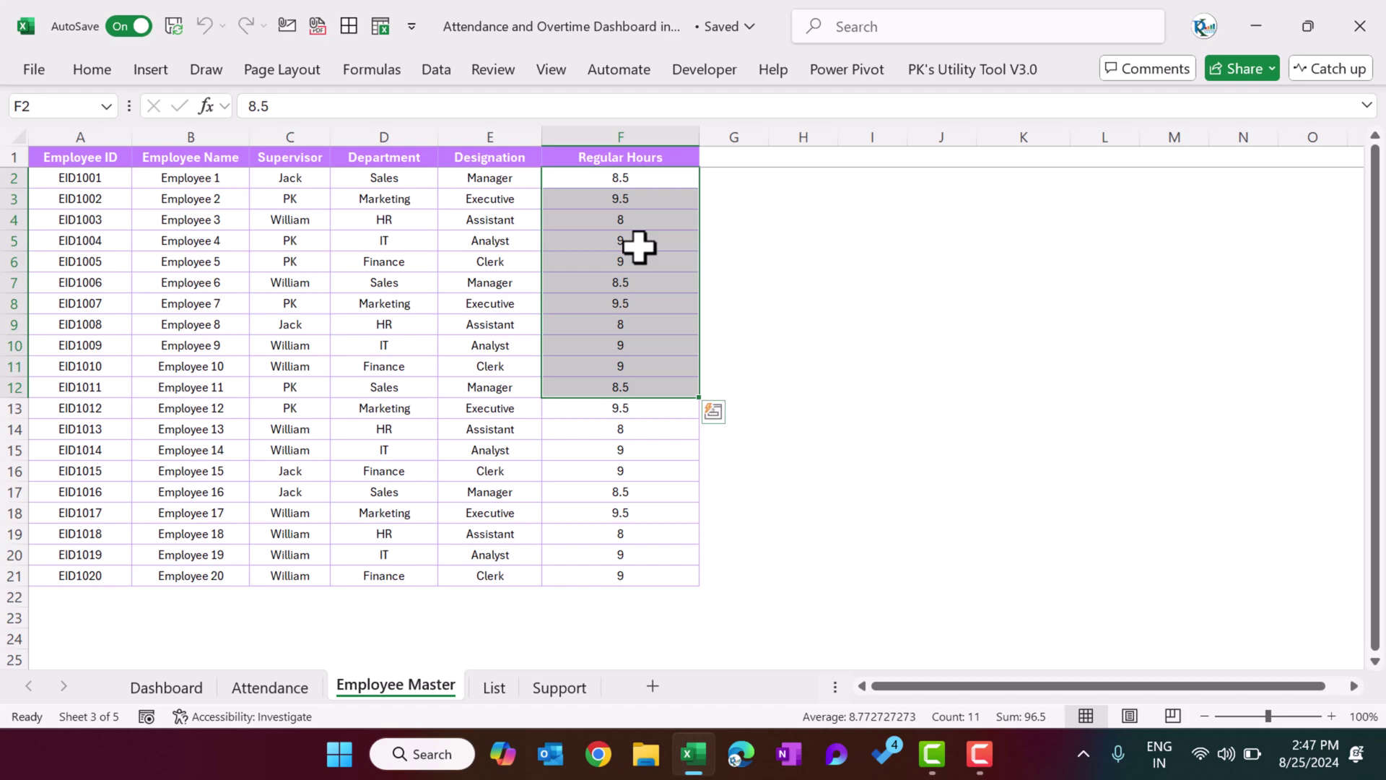
Step: Examine the Status and Leave Type lists on the List sheet, including the N/A leave type
click(496, 689)
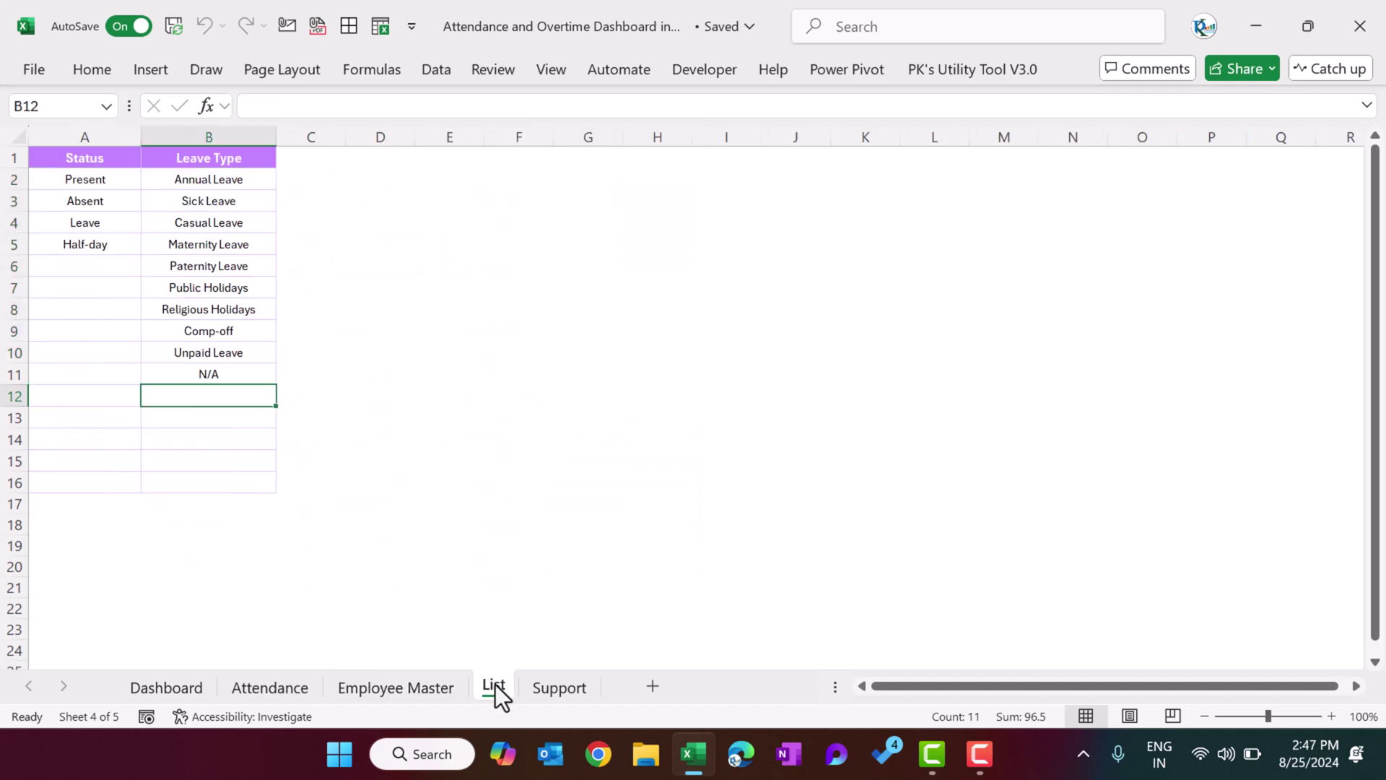
click(226, 311)
drag(101, 181, 77, 344)
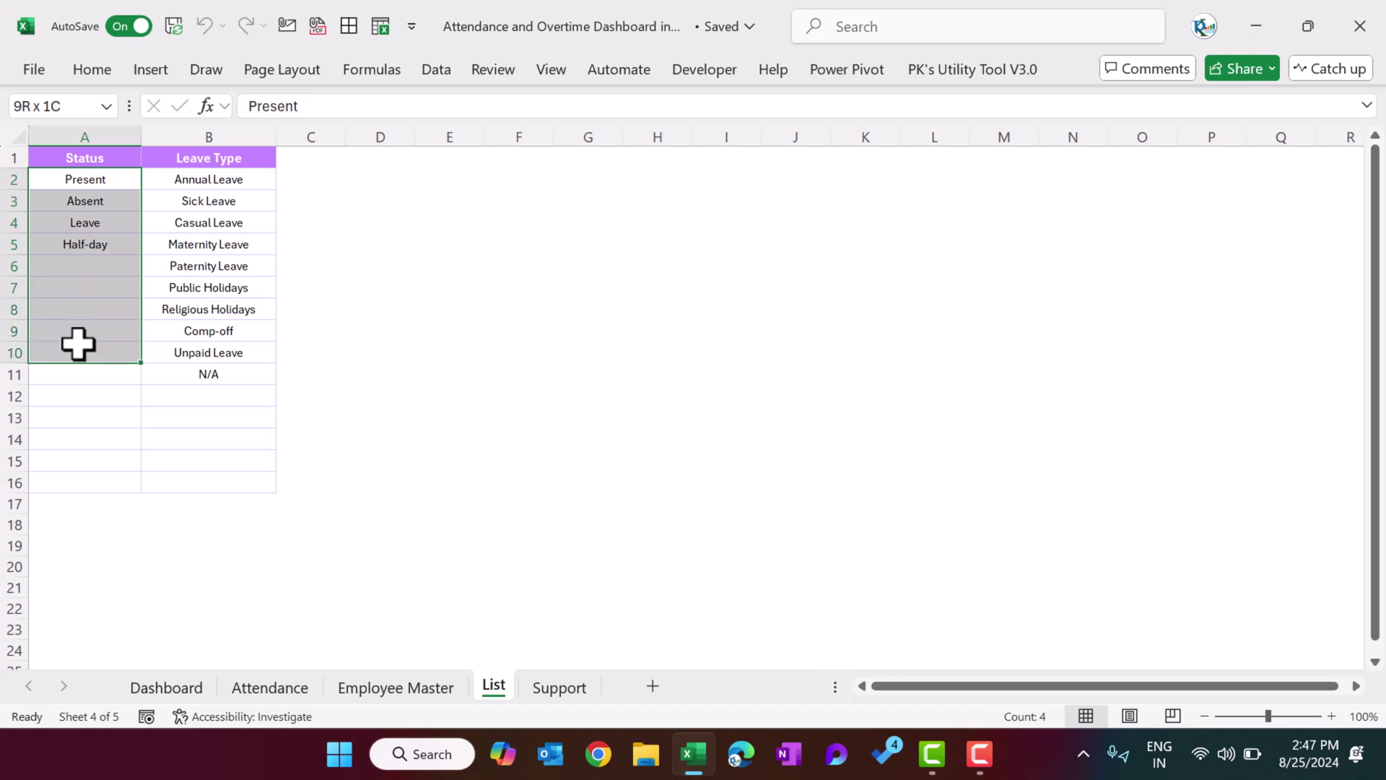
drag(121, 177, 94, 406)
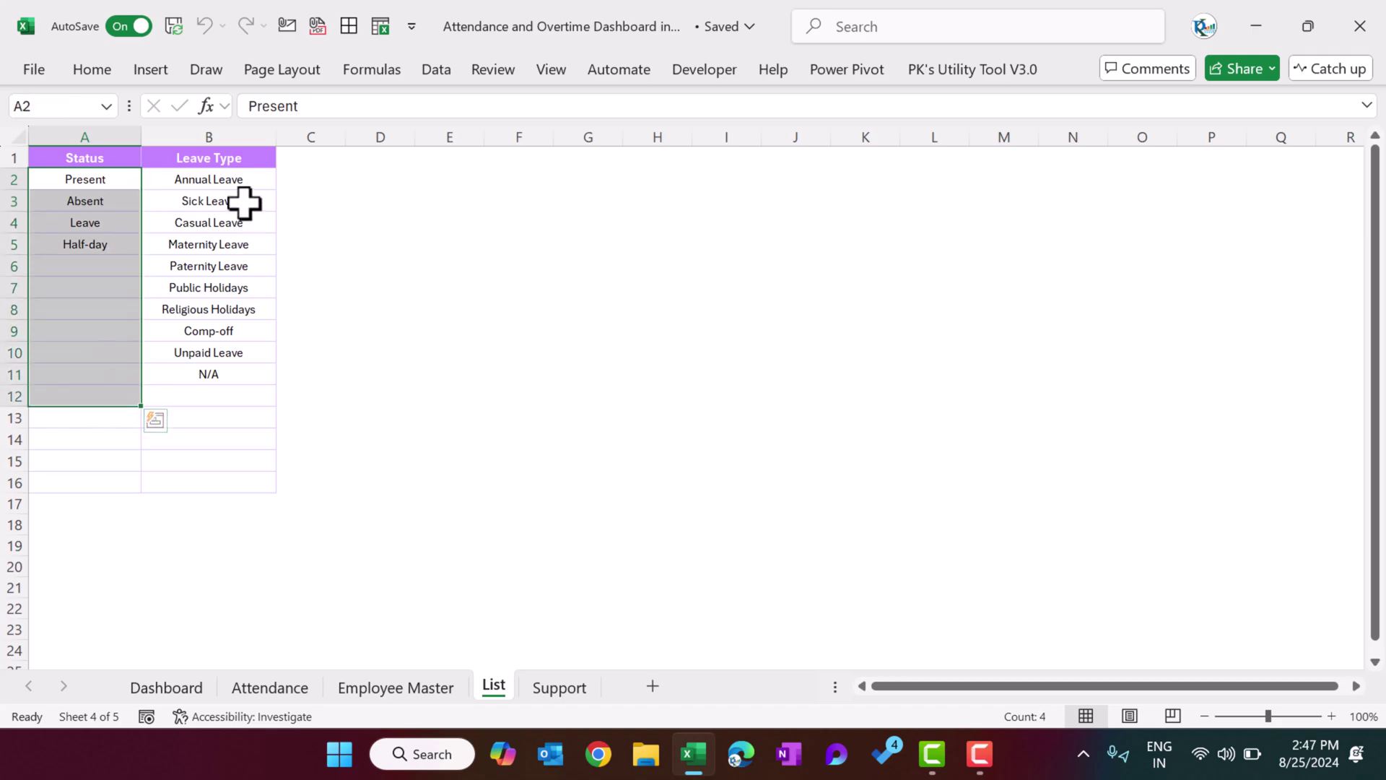
drag(217, 179, 229, 370)
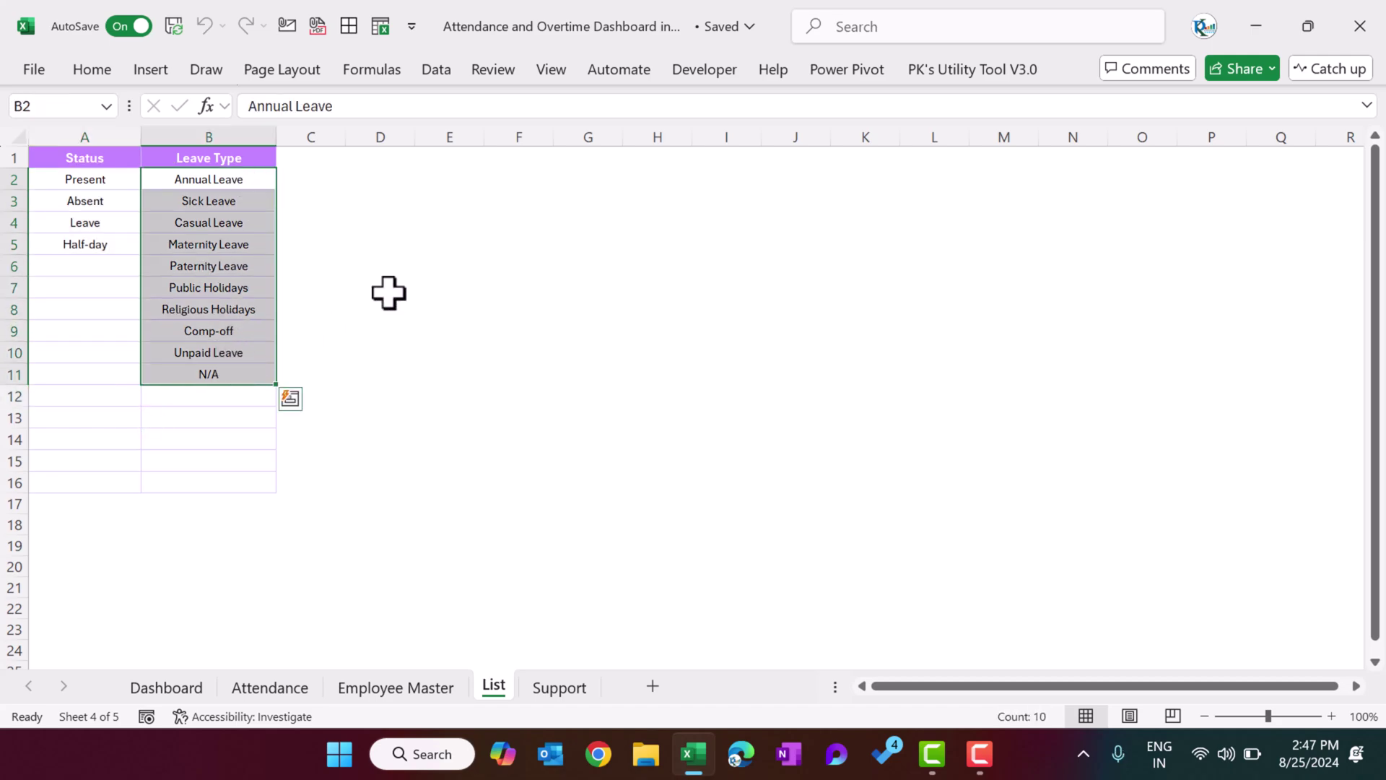
drag(241, 189, 229, 371)
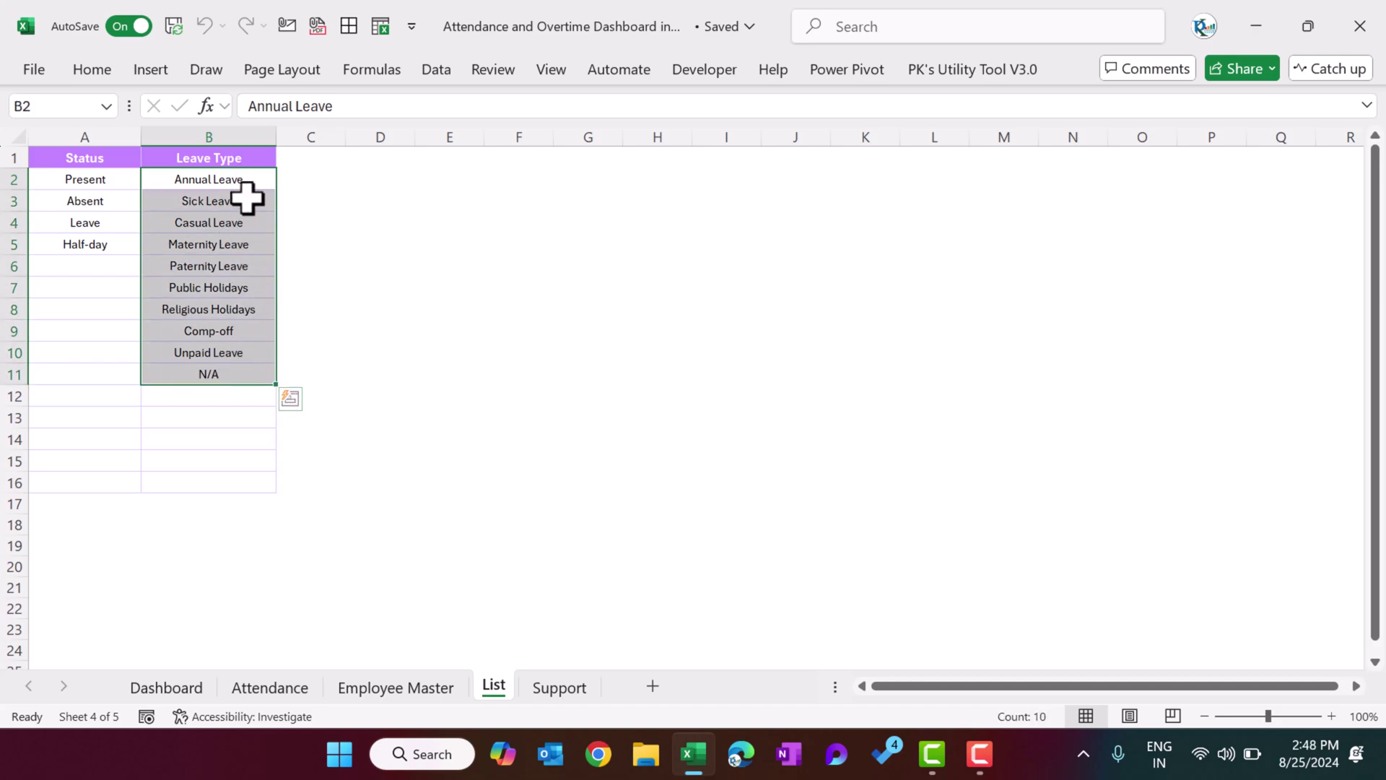
click(226, 374)
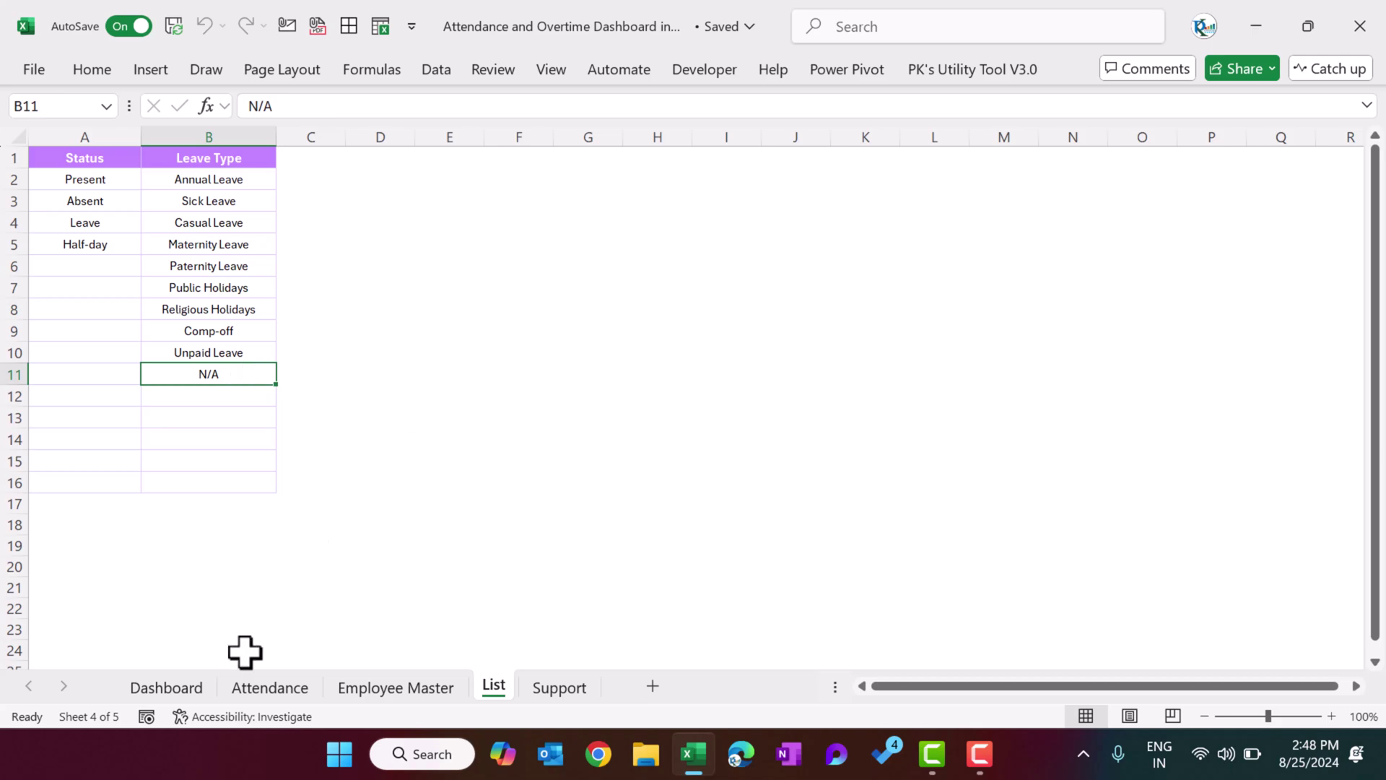
Step: Go back to the Attendance sheet and open the frm_Attendance_info form's design in the Visual Basic editor
click(193, 695)
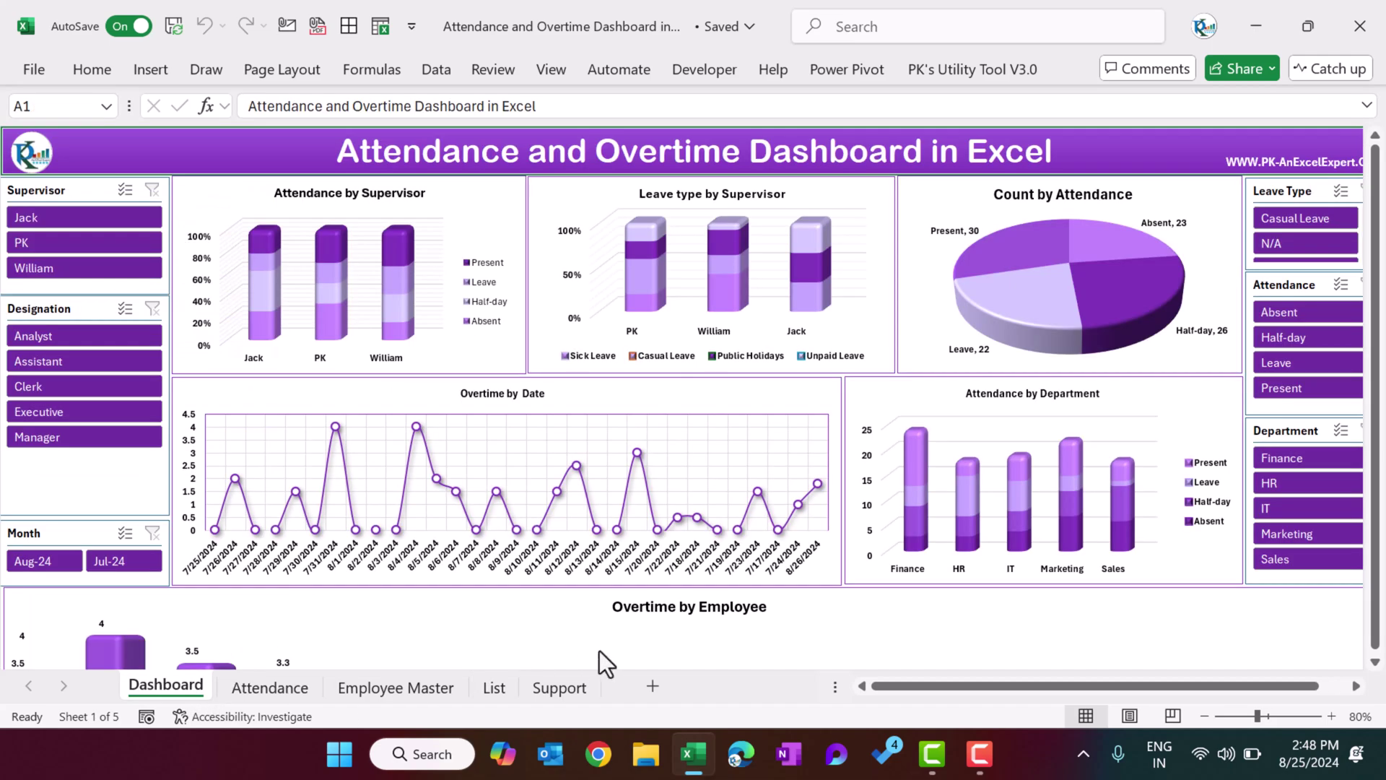
click(267, 686)
click(574, 288)
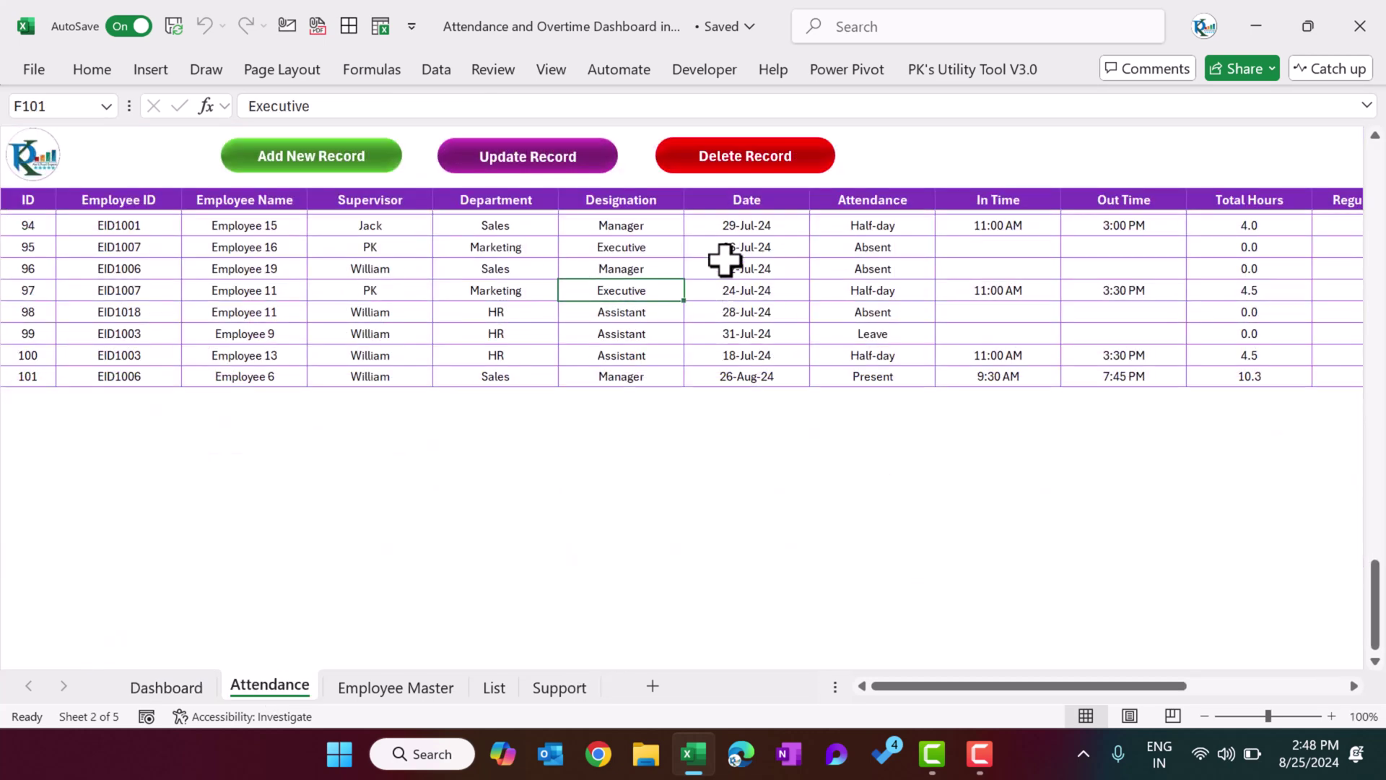
click(713, 68)
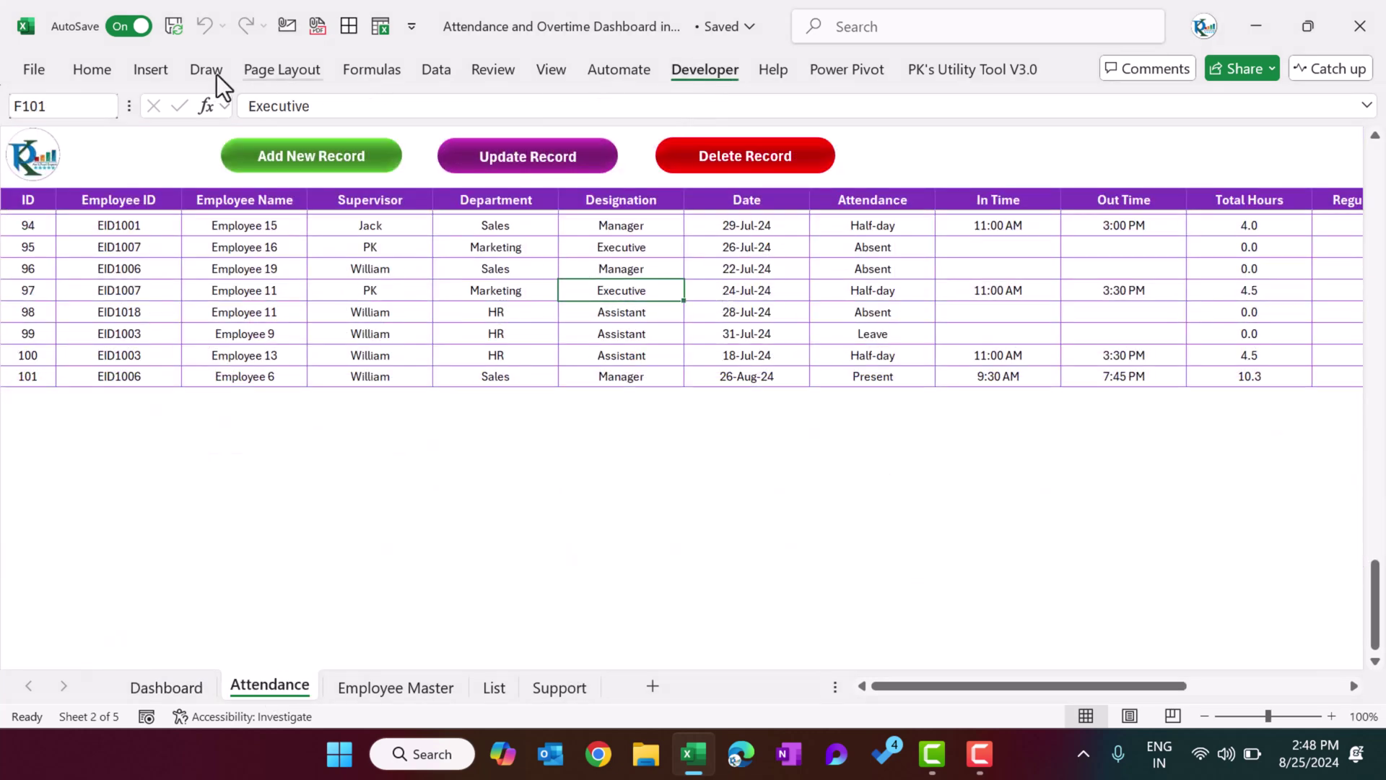
click(43, 127)
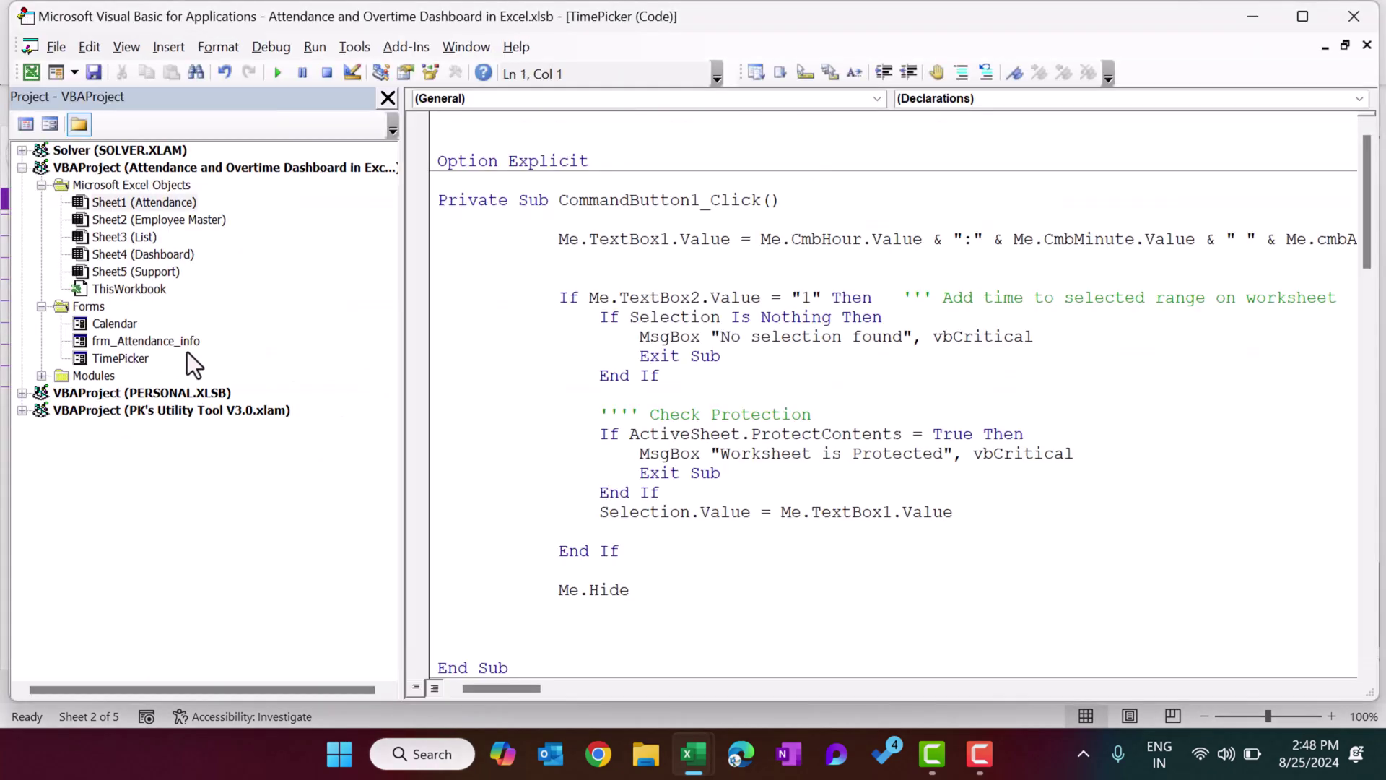
double_click(160, 342)
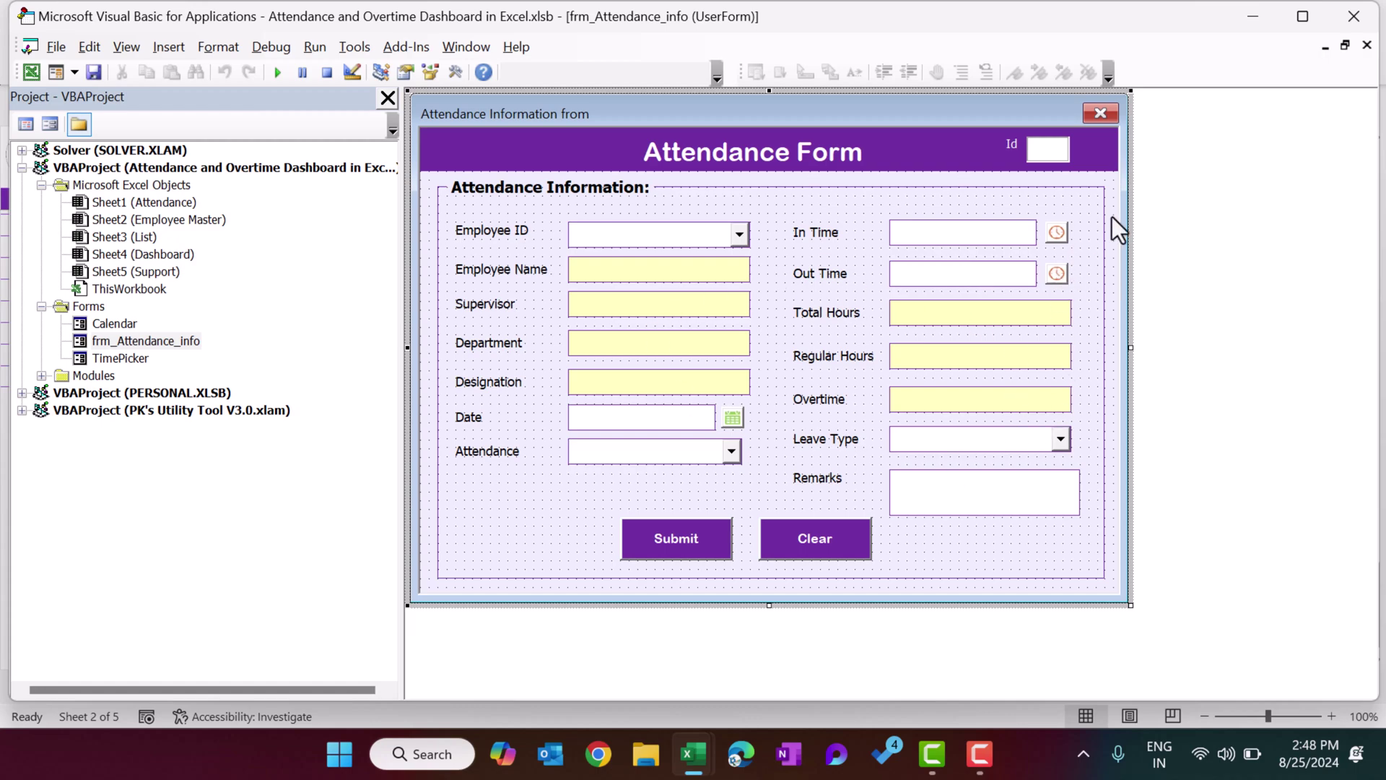
Step: Show the form's code, examine the ComboBox1.ListCount condition in UserForm_Activate, and check it against the Employee ID combo box
key(F7)
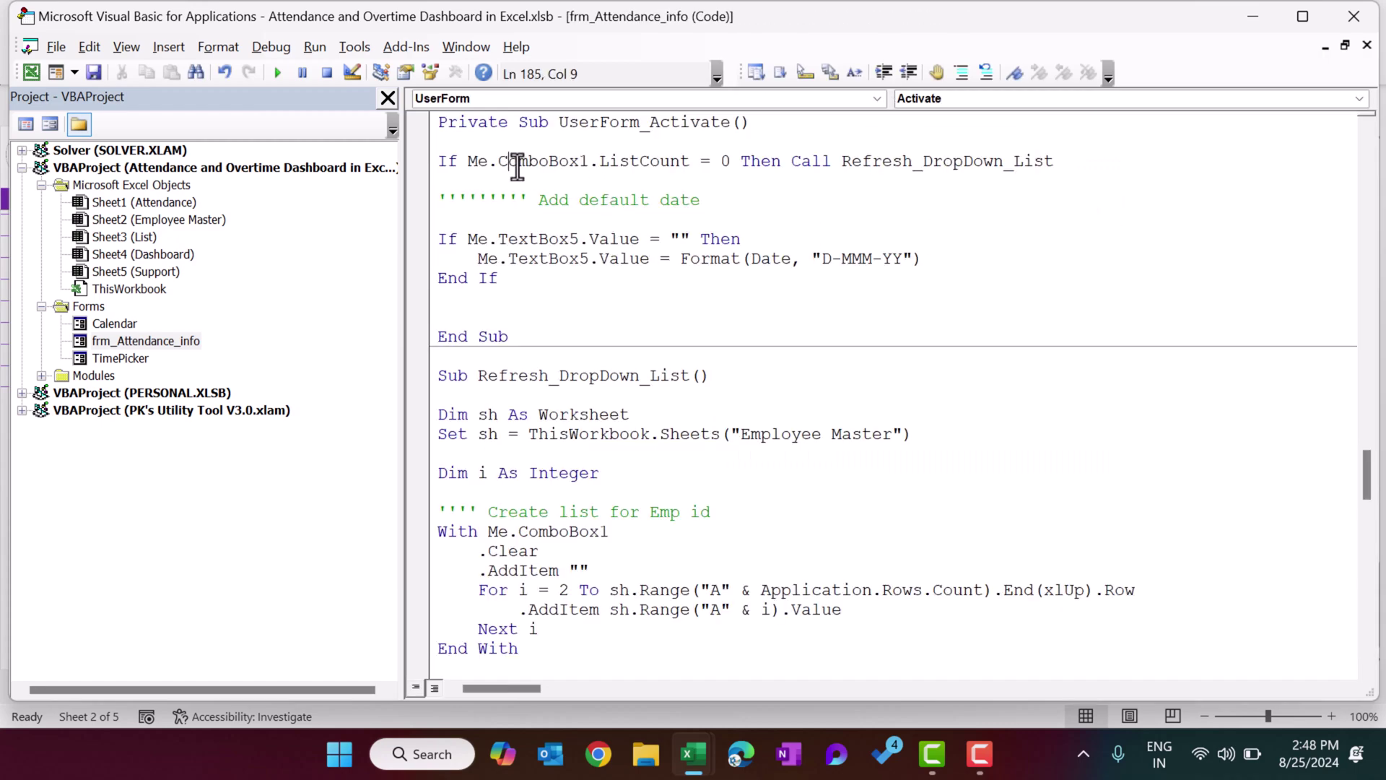
drag(517, 166, 1066, 173)
click(981, 224)
drag(527, 161, 664, 161)
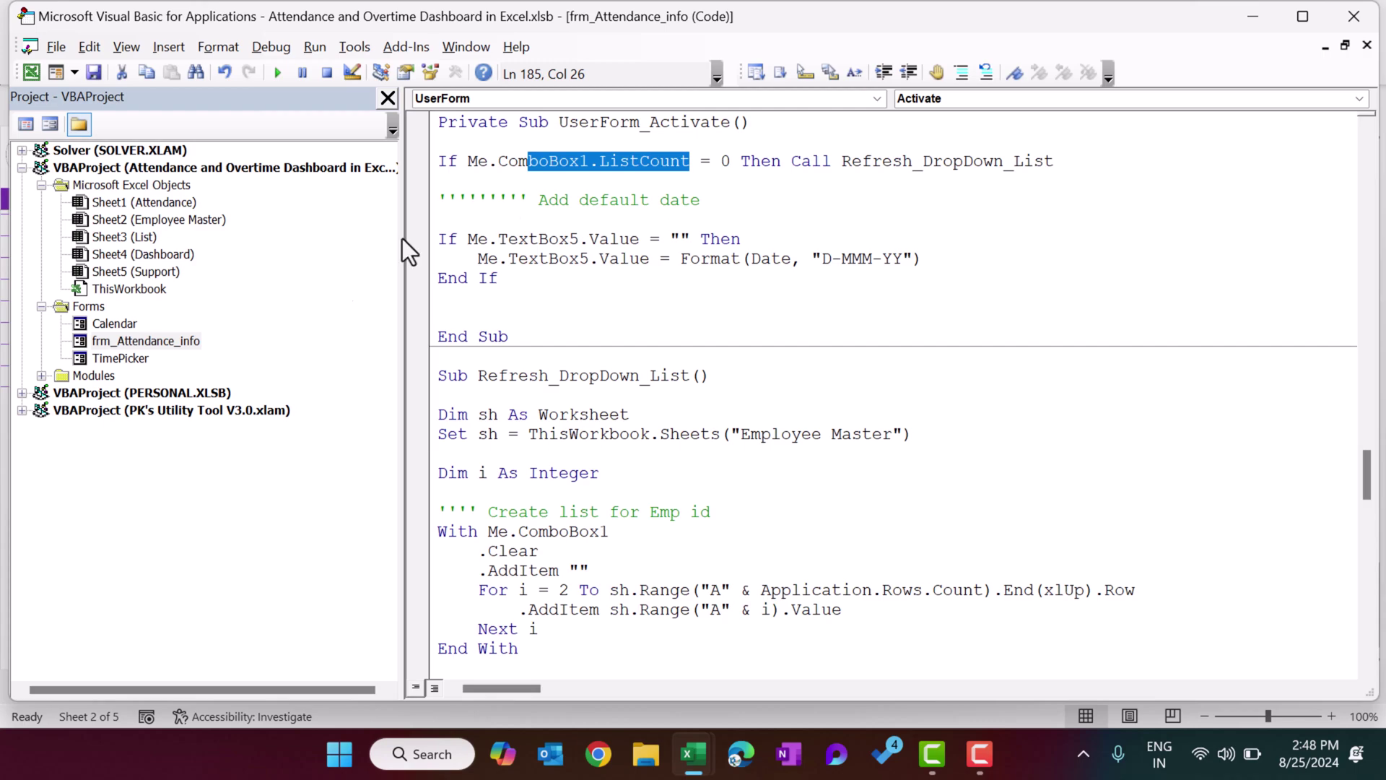
double_click(189, 345)
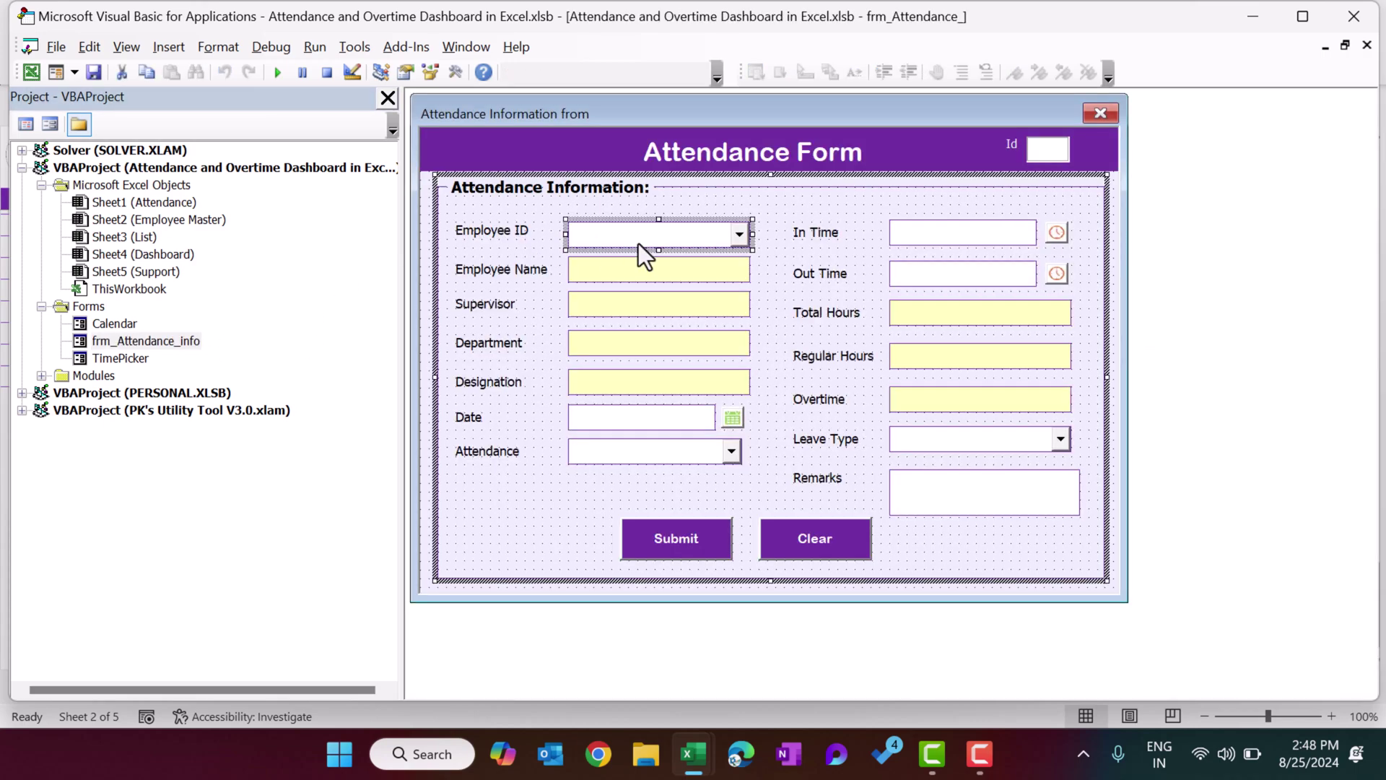
click(1367, 45)
Step: Examine the Refresh_DropDown_List call in UserForm_Activate and the start of the procedure it runs
drag(824, 162, 1052, 180)
click(873, 167)
drag(822, 159, 1052, 163)
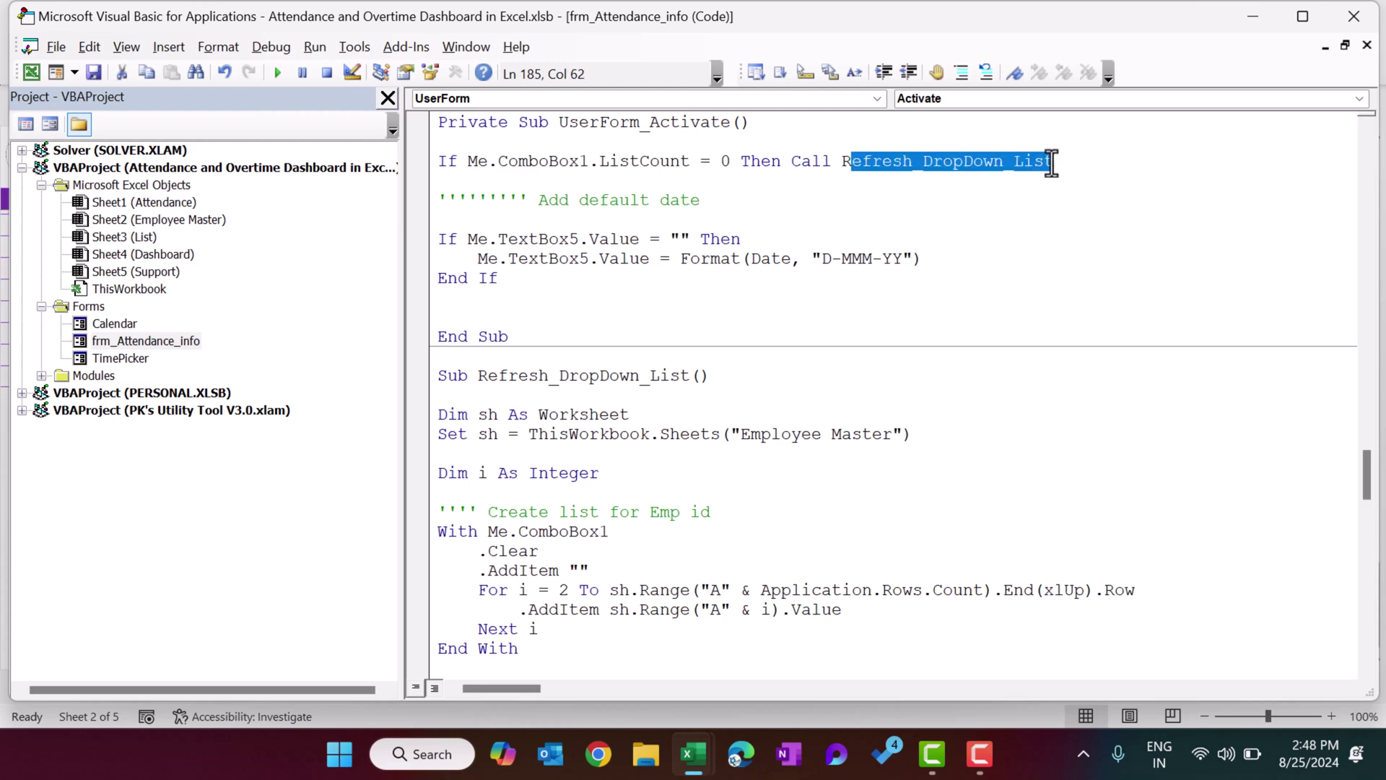
drag(478, 375, 688, 554)
scroll(582, 277, down, 2)
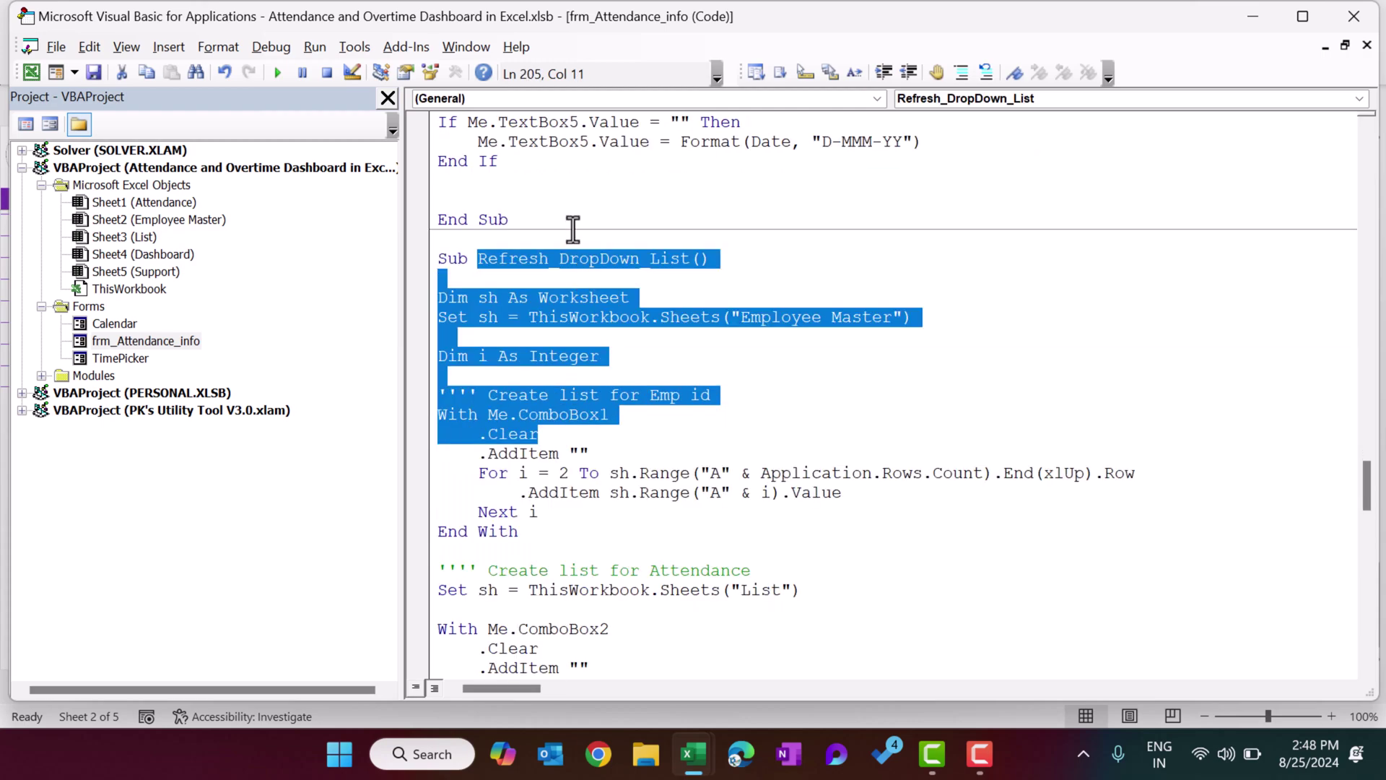
Step: Examine the default date code that formats TextBox5 as D-MMM-YY, and check it against the form's Date field
scroll(574, 221, up, 1)
drag(498, 181, 848, 204)
click(725, 235)
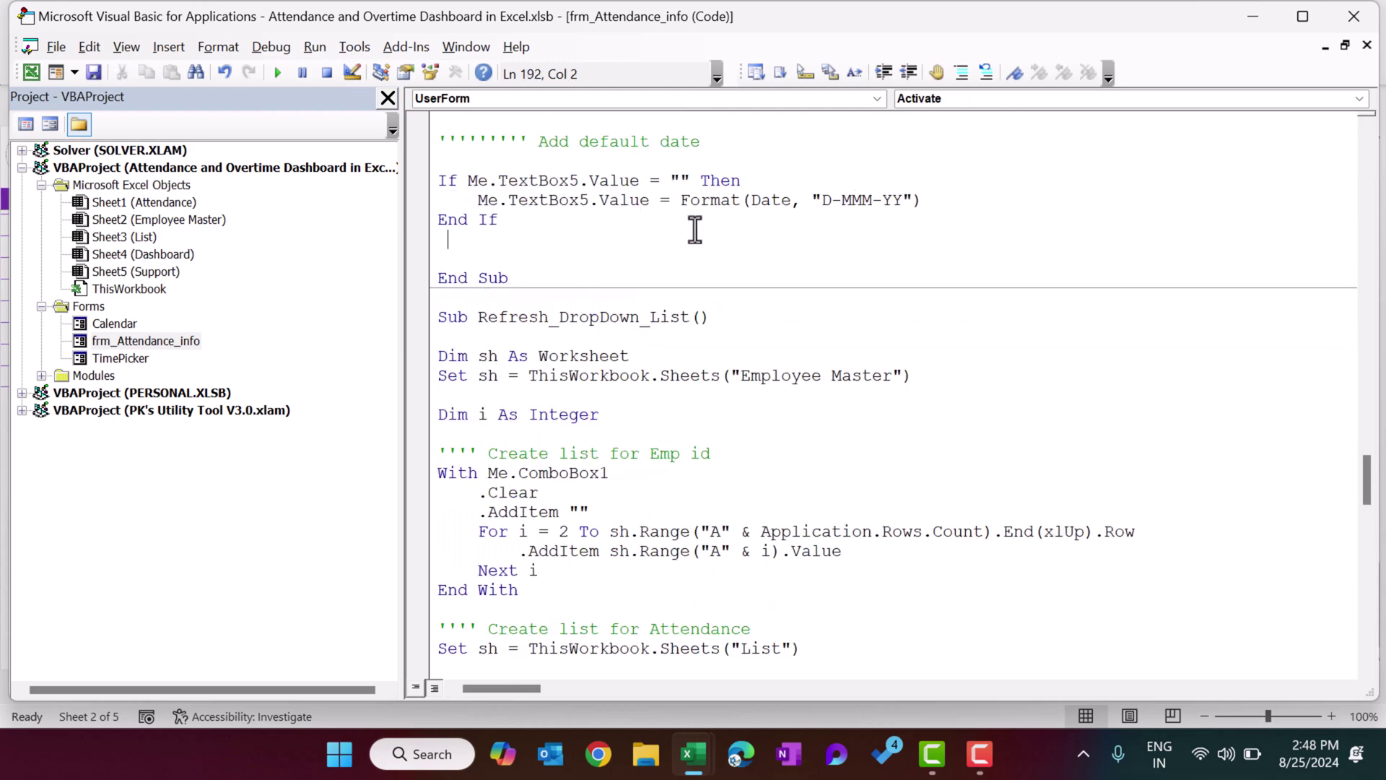
drag(953, 200, 672, 203)
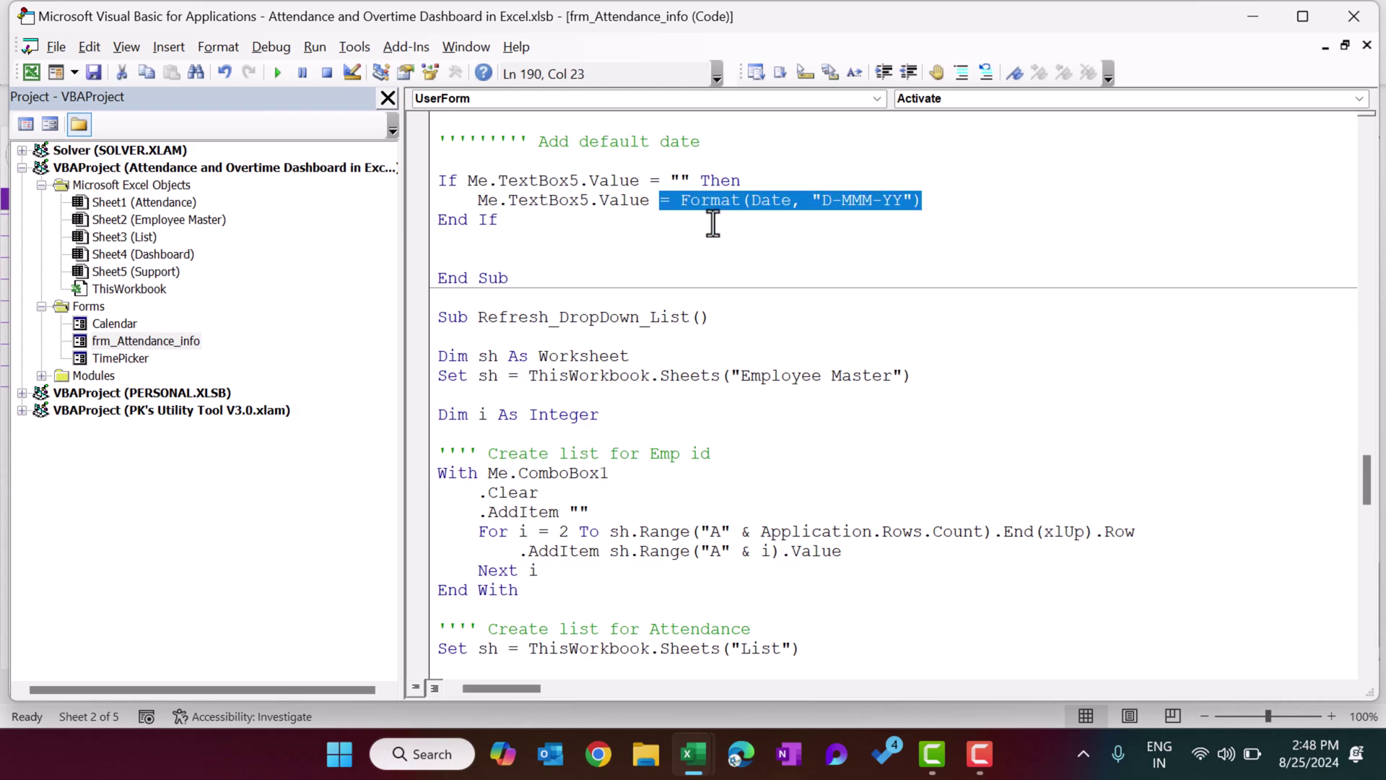
double_click(173, 340)
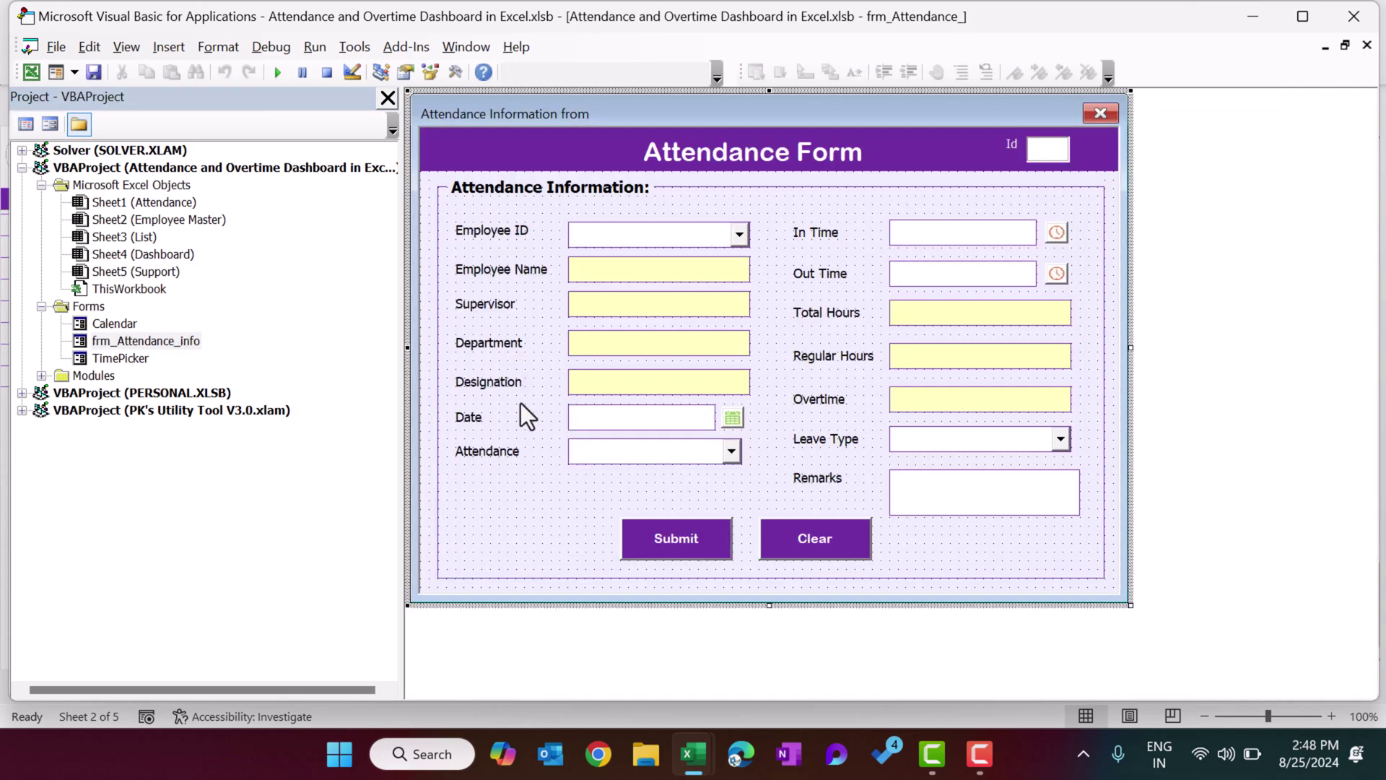
click(614, 417)
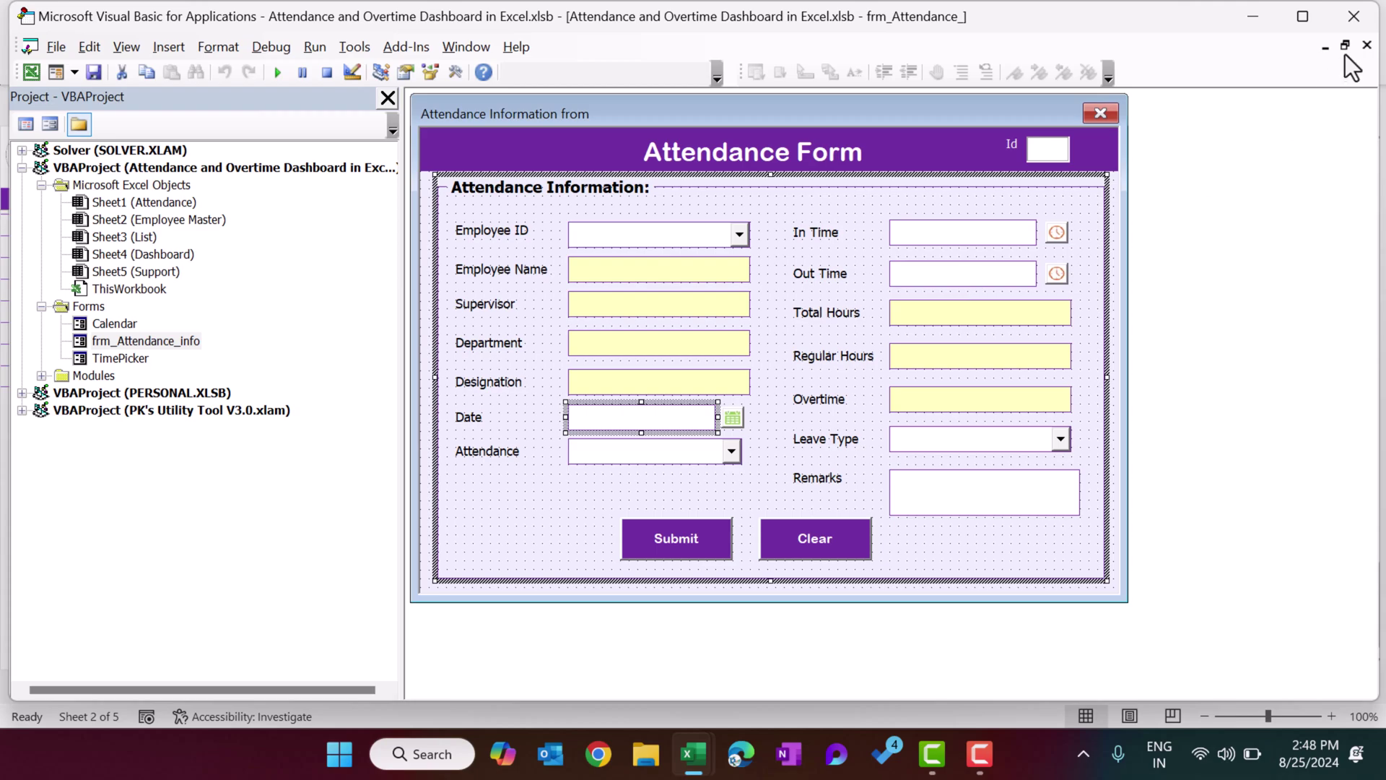
click(1367, 45)
Step: Examine the sheet reference at the start of Refresh_DropDown_List and check it against the Employee Master sheet
scroll(823, 291, down, 3)
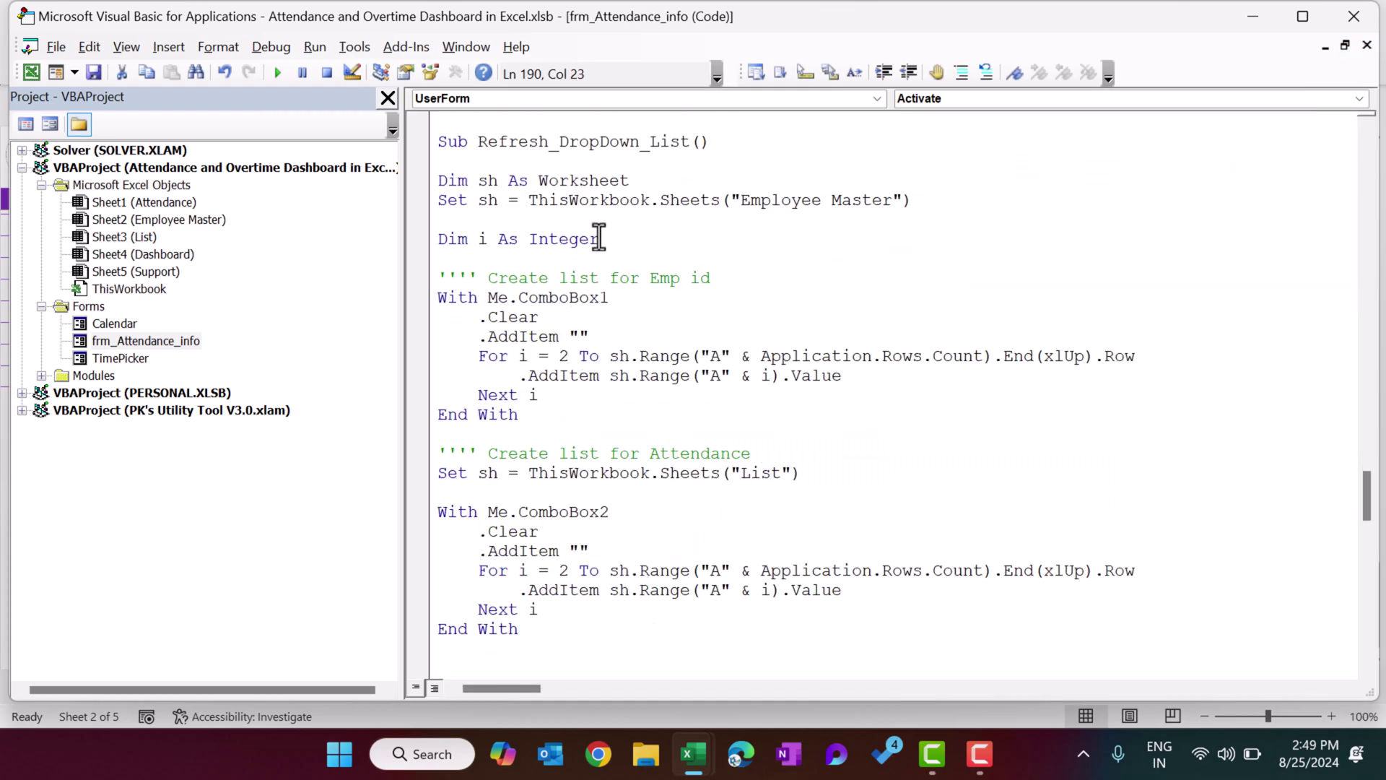
drag(464, 186, 927, 210)
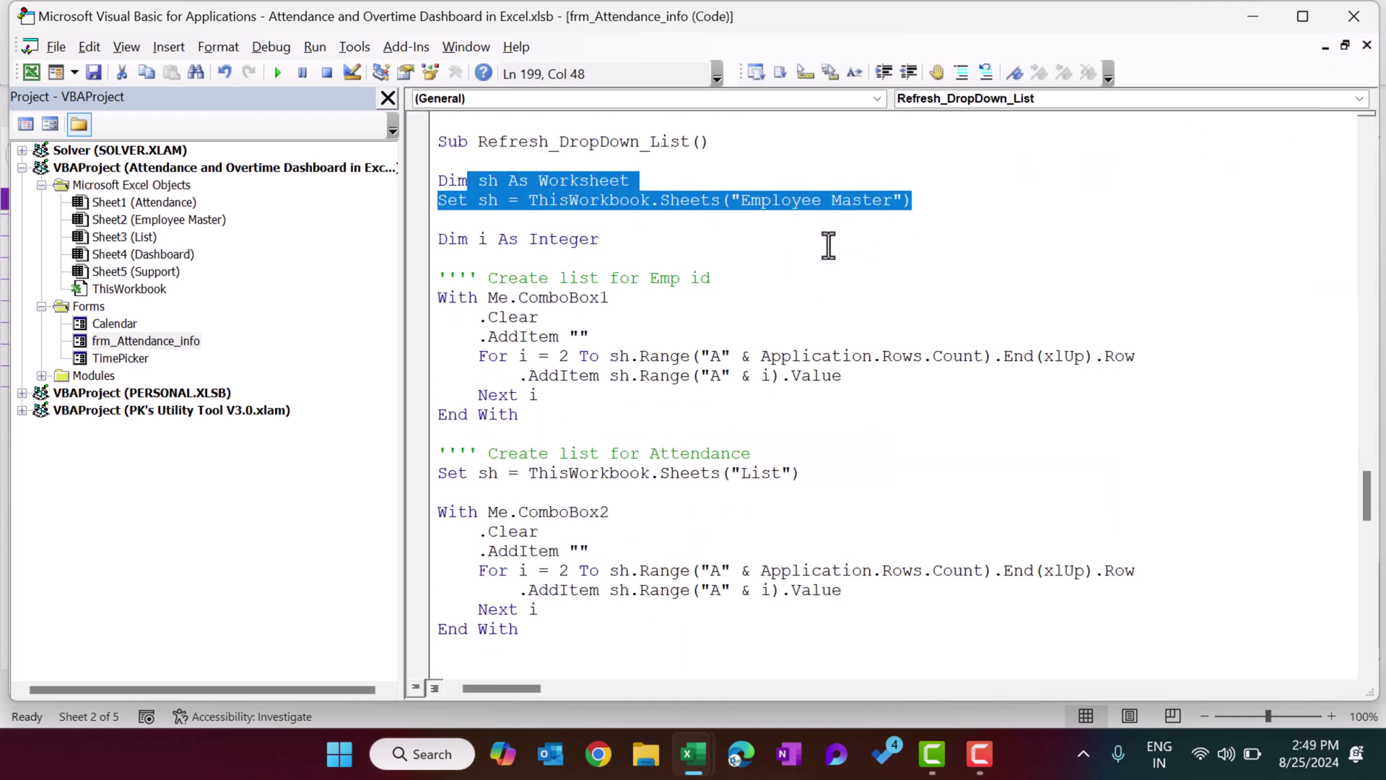
click(722, 258)
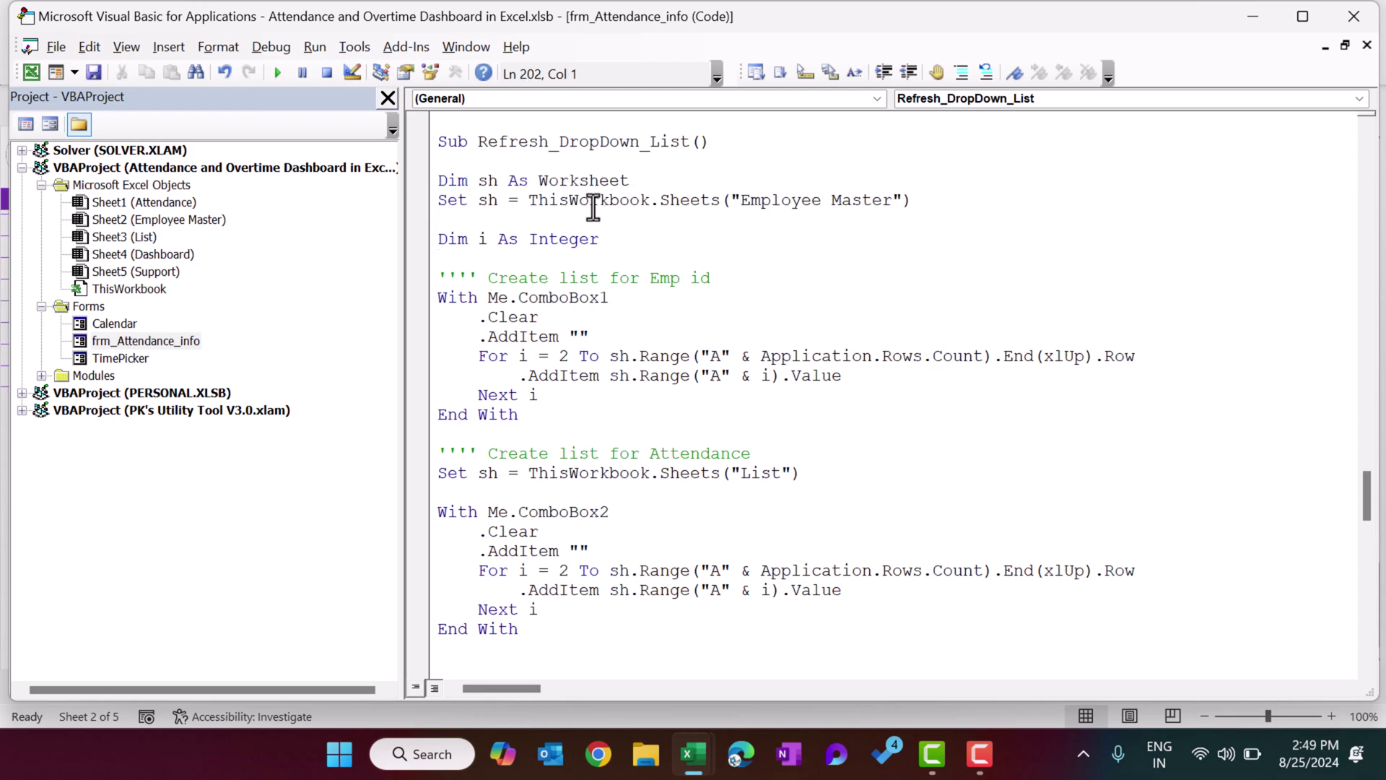
drag(733, 198, 912, 199)
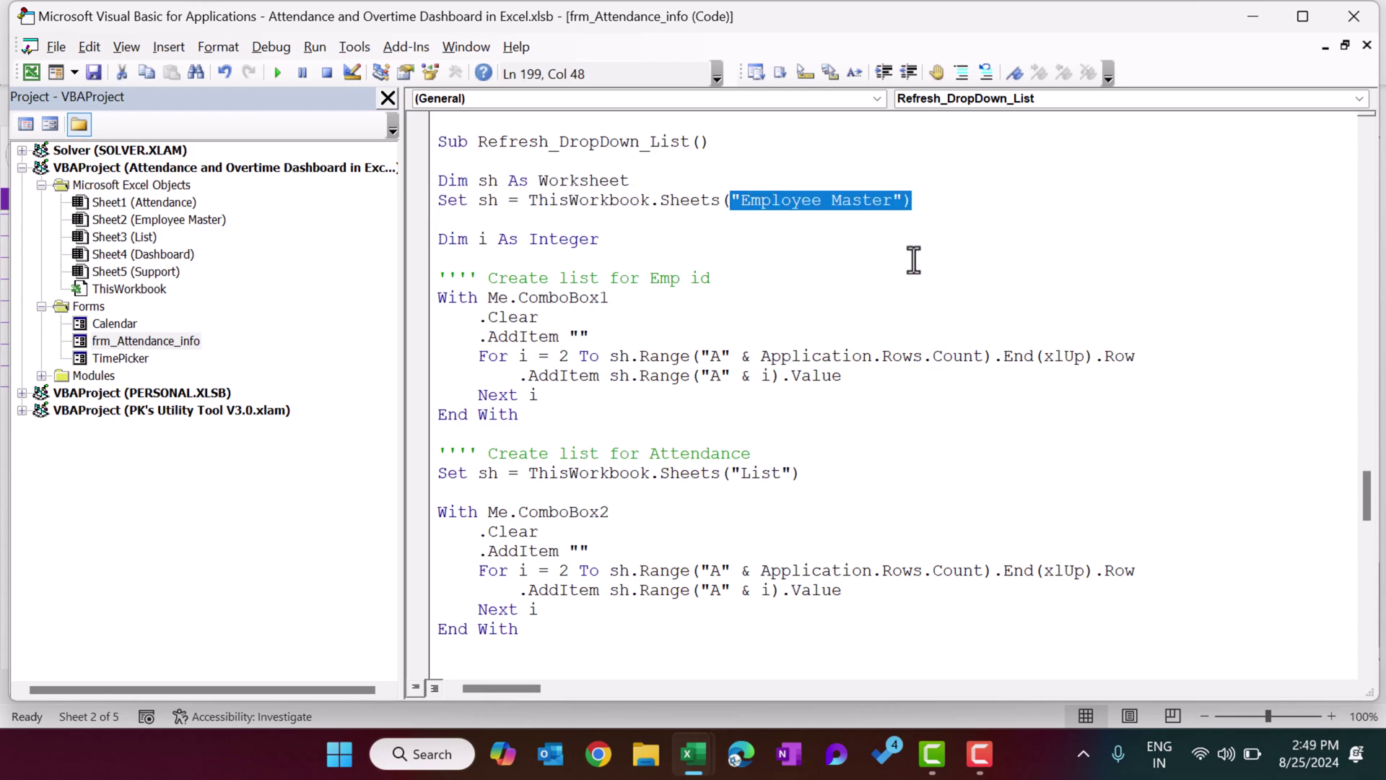
key(alt+Tab)
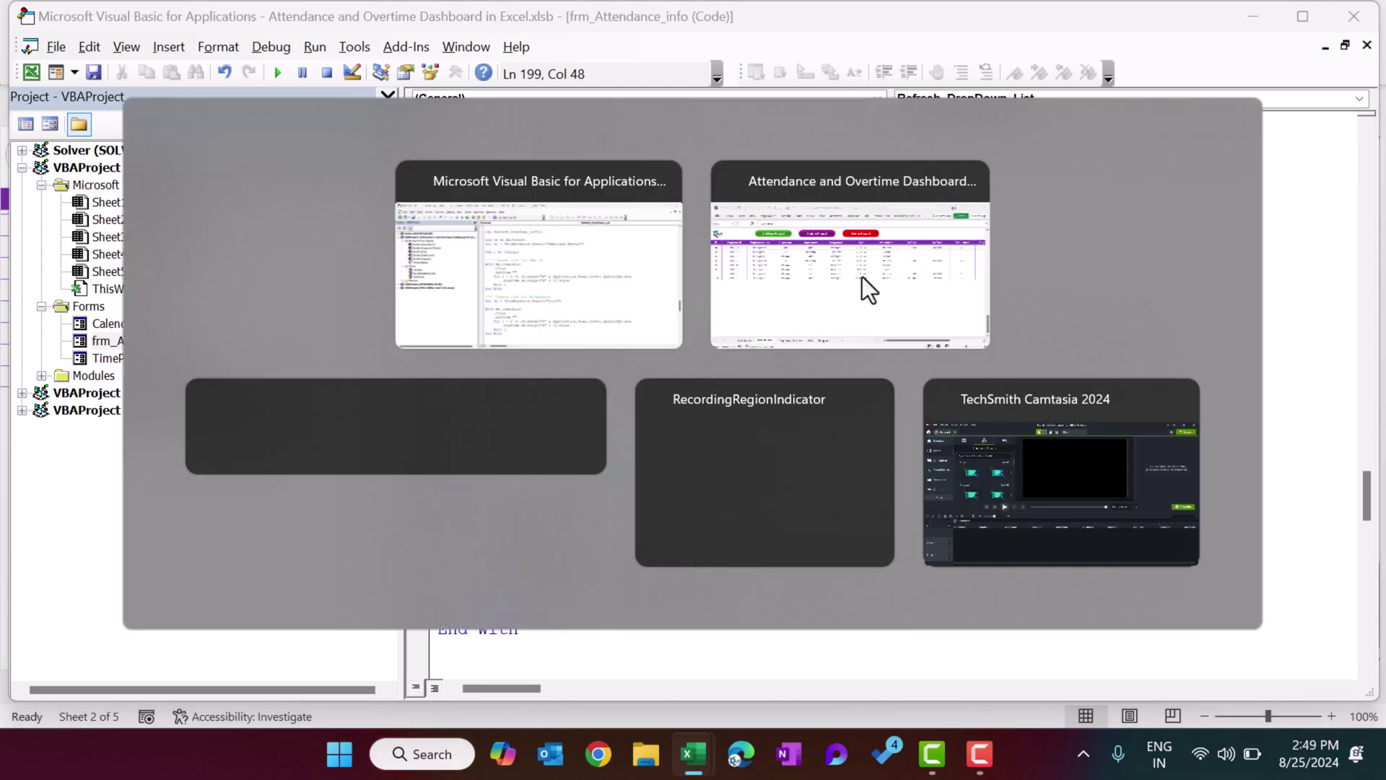
click(549, 402)
click(436, 683)
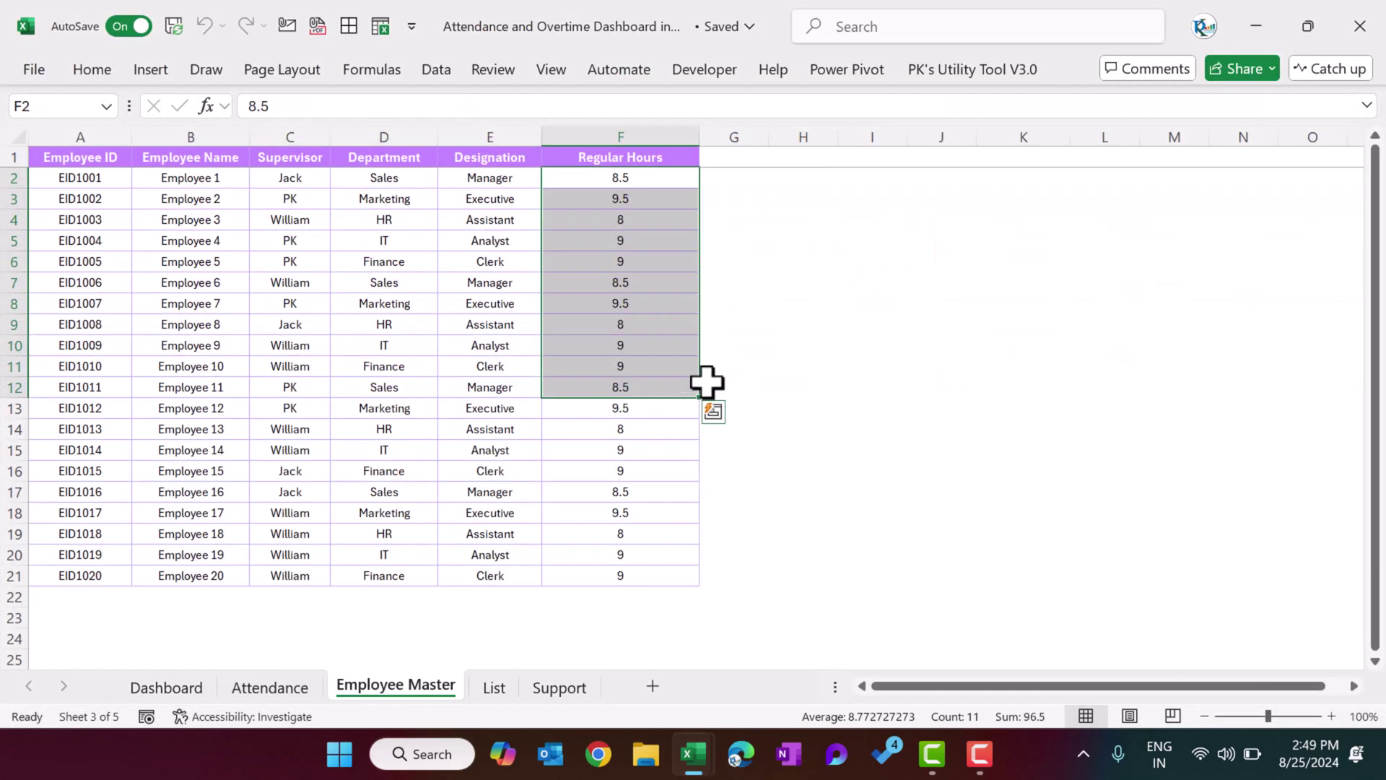
key(alt+Tab)
Step: Examine the ComboBox1 block that clears the combo box and fills the employee ID list
click(715, 280)
drag(489, 297, 672, 299)
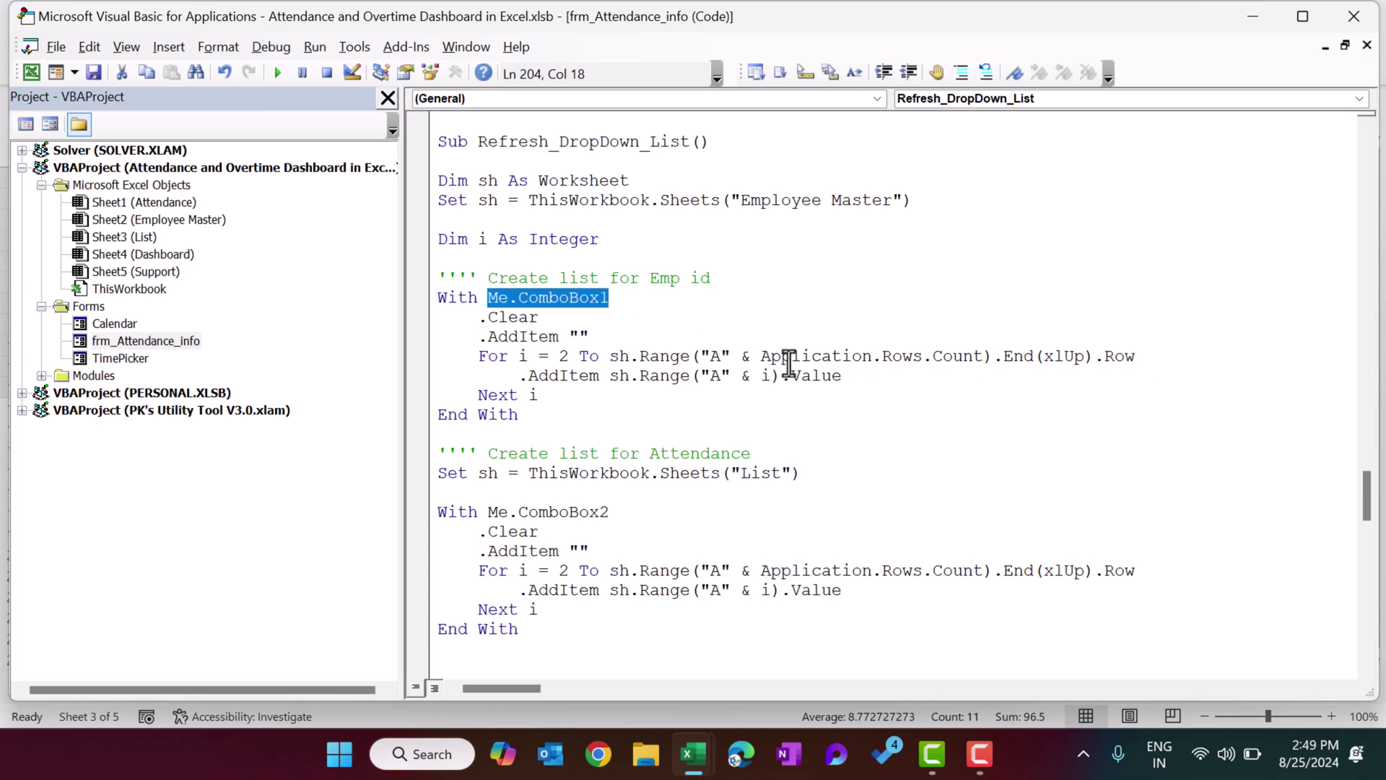
scroll(647, 332, down, 1)
click(690, 262)
drag(489, 264, 782, 341)
click(663, 356)
drag(578, 220, 736, 220)
scroll(729, 383, down, 2)
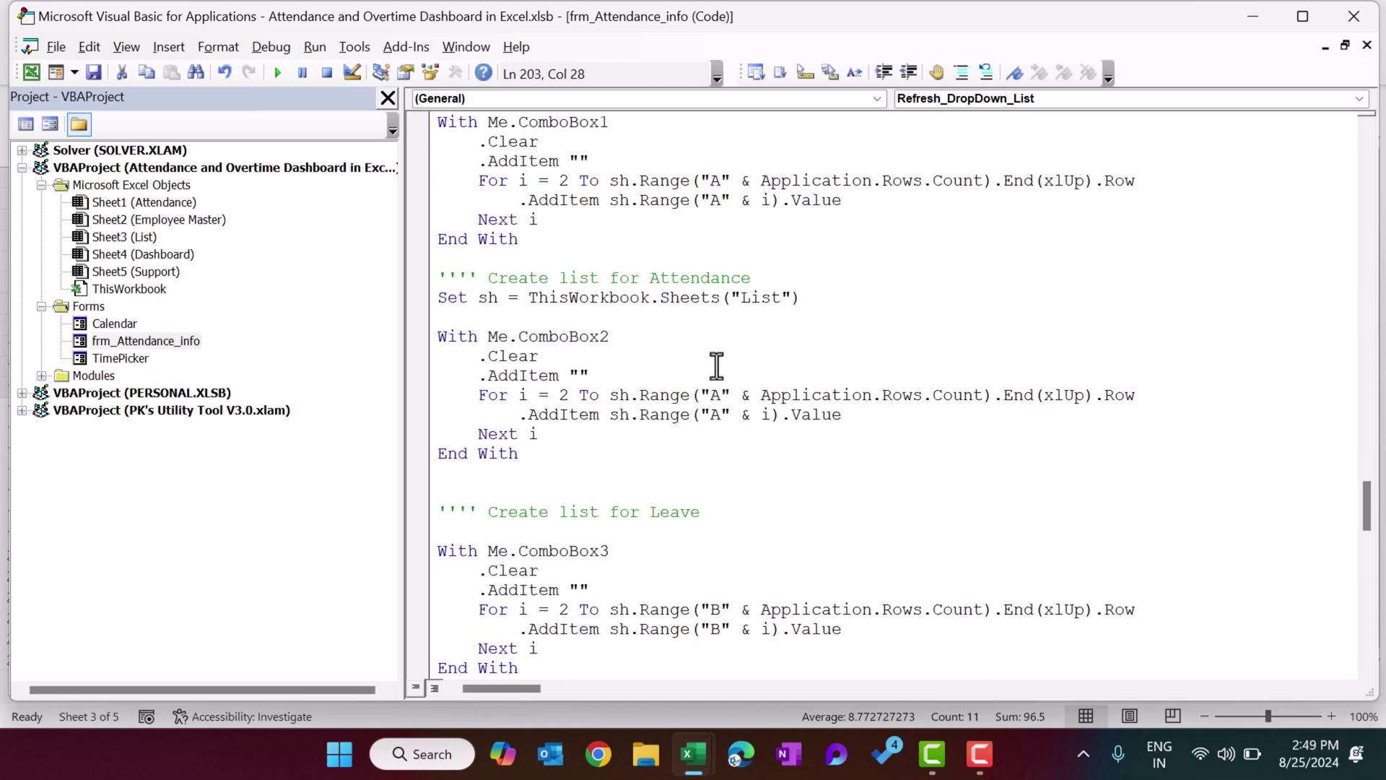
Step: Examine the blocks that create the Attendance list in ComboBox2 and the Leave list in ComboBox3
drag(628, 278, 769, 276)
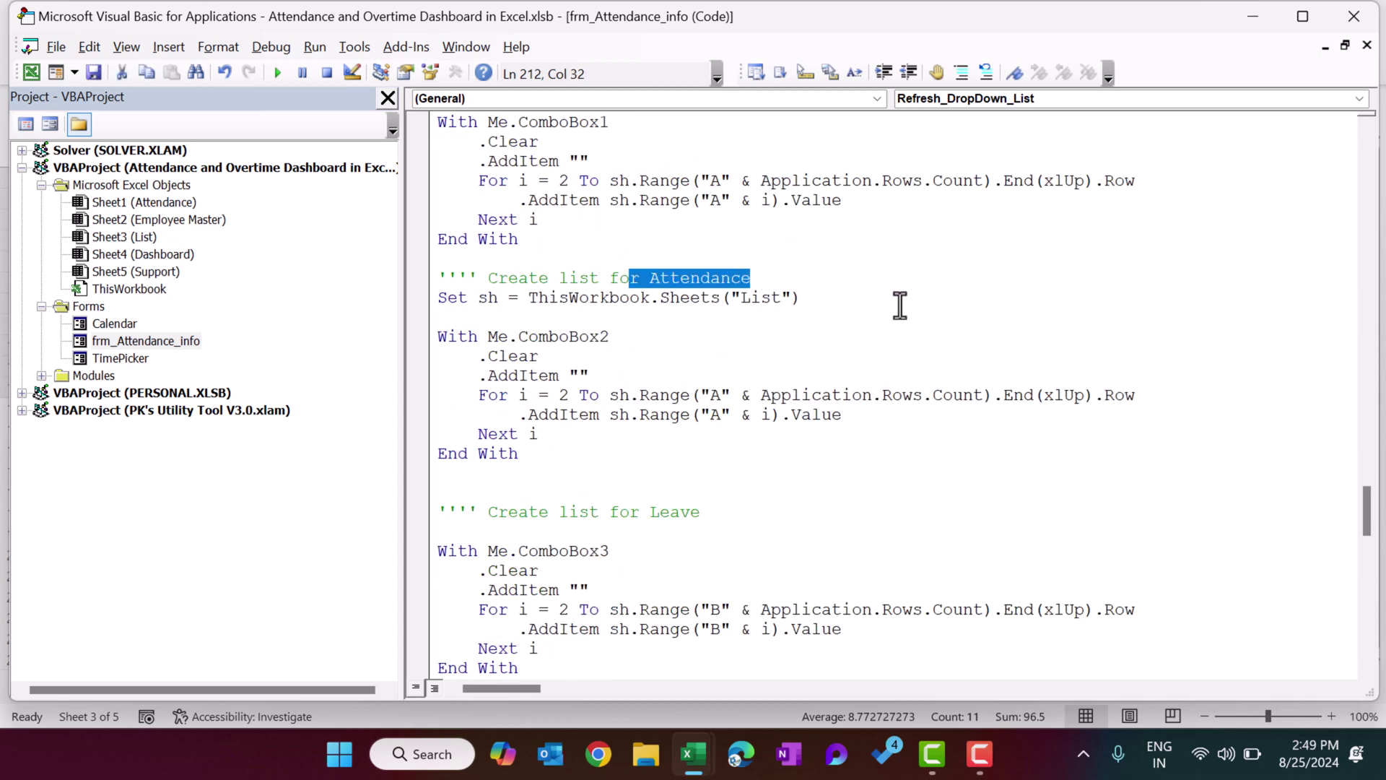
scroll(898, 304, down, 2)
drag(580, 395, 721, 397)
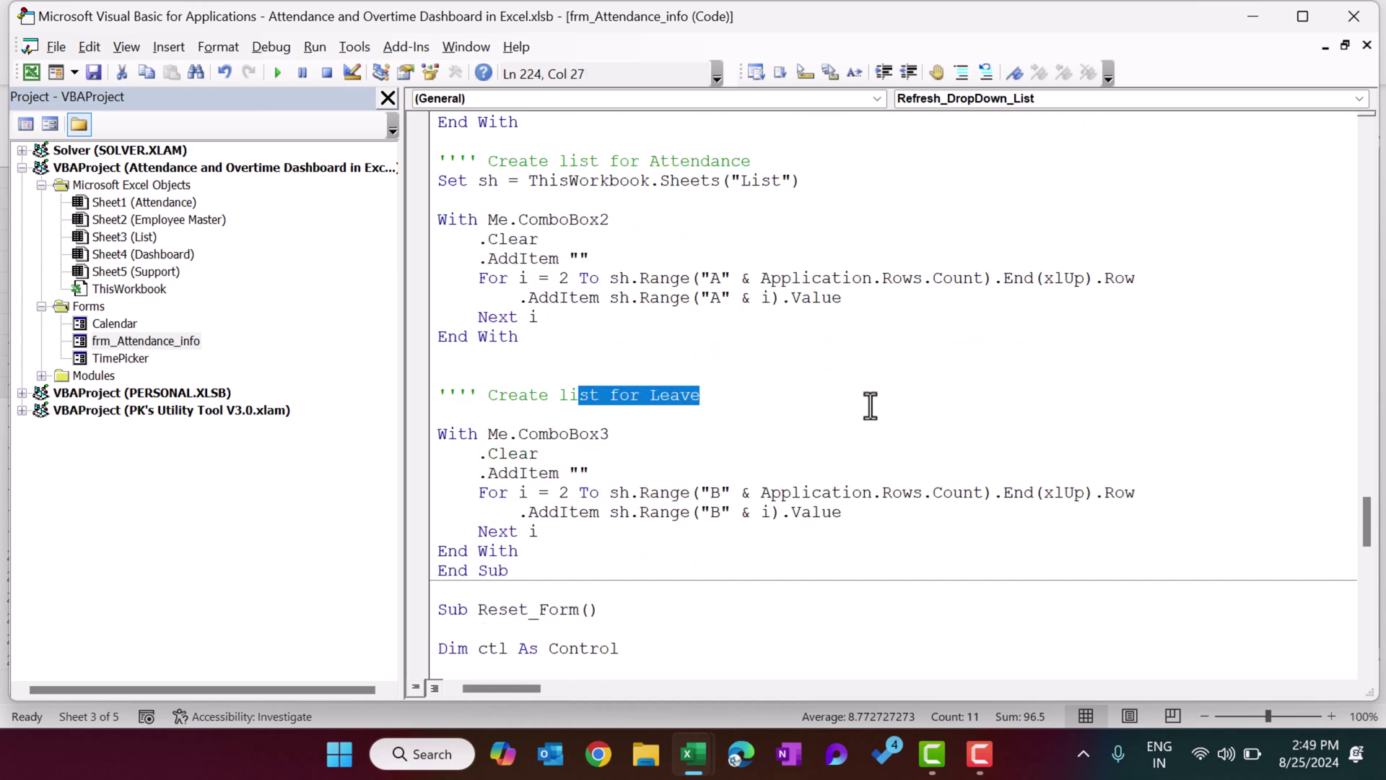
Step: Open the code behind the form's Clear button and go to the Reset_Form procedure it calls
double_click(182, 348)
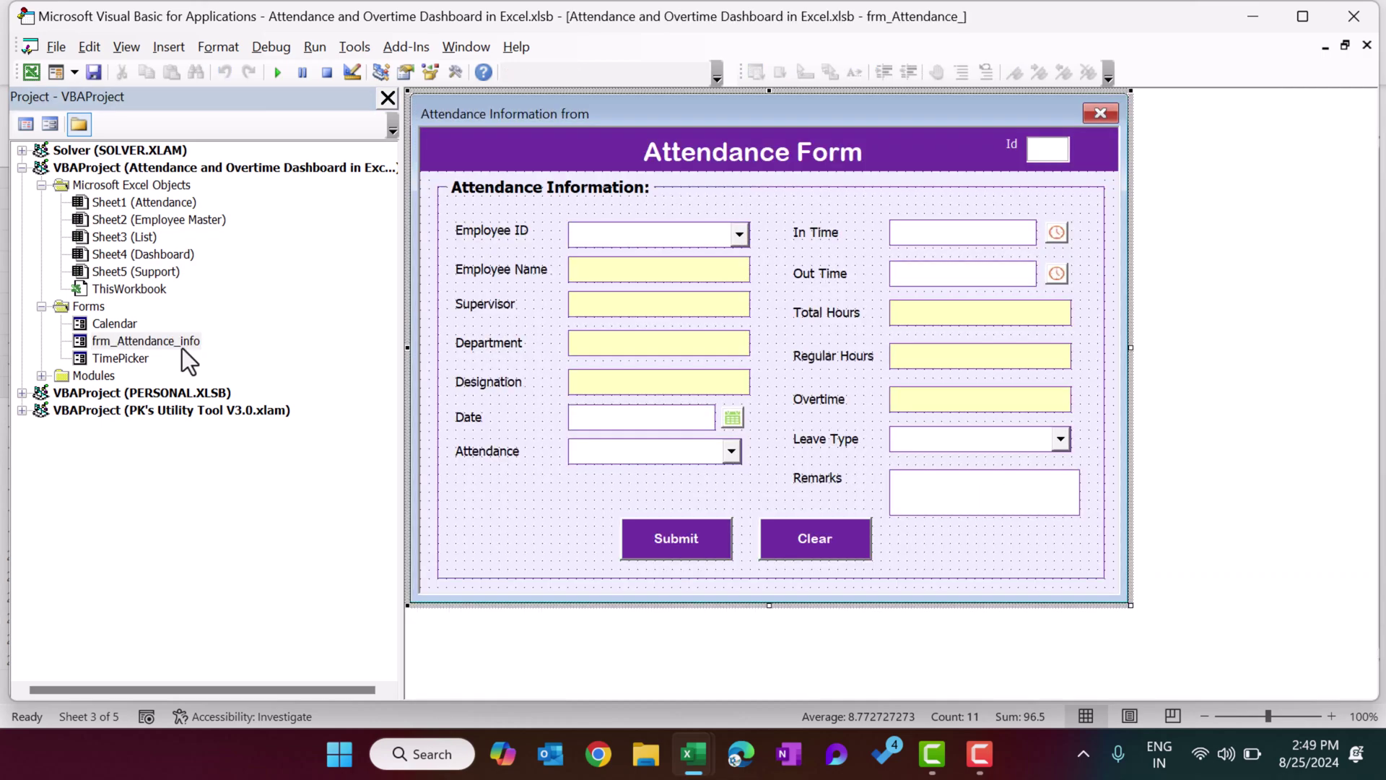
double_click(833, 553)
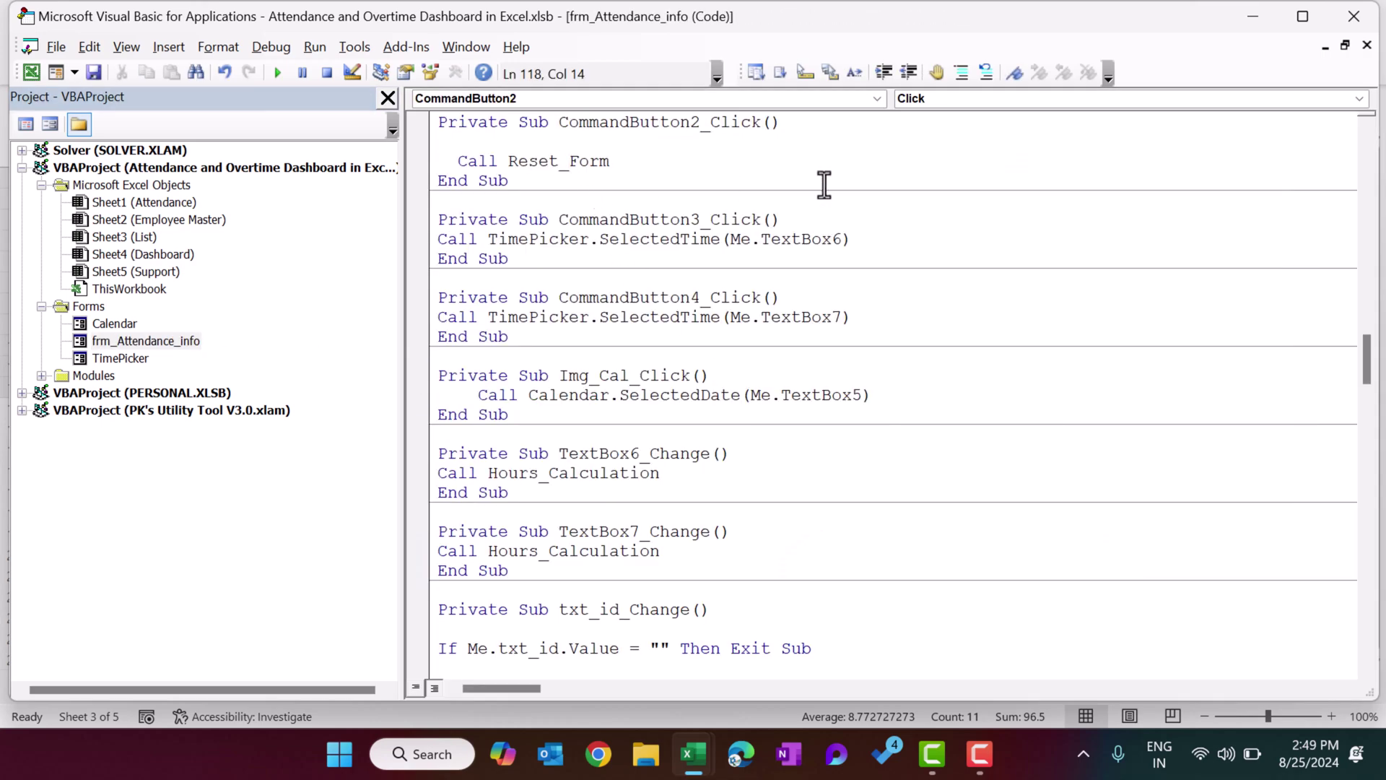
key(shift+F2)
scroll(761, 312, down, 4)
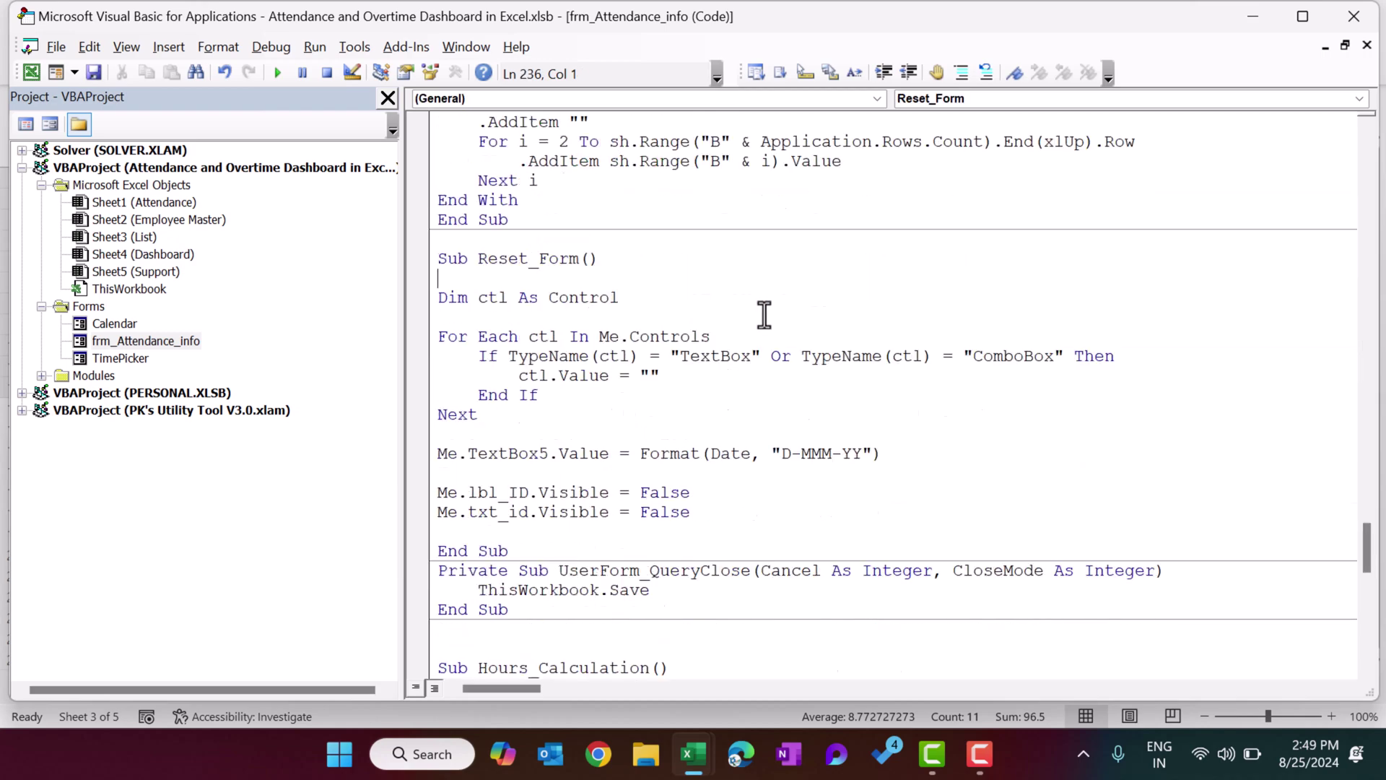
Step: Examine the Reset_Form loop that empties every TextBox and ComboBox control on the form
drag(480, 278, 782, 350)
click(706, 298)
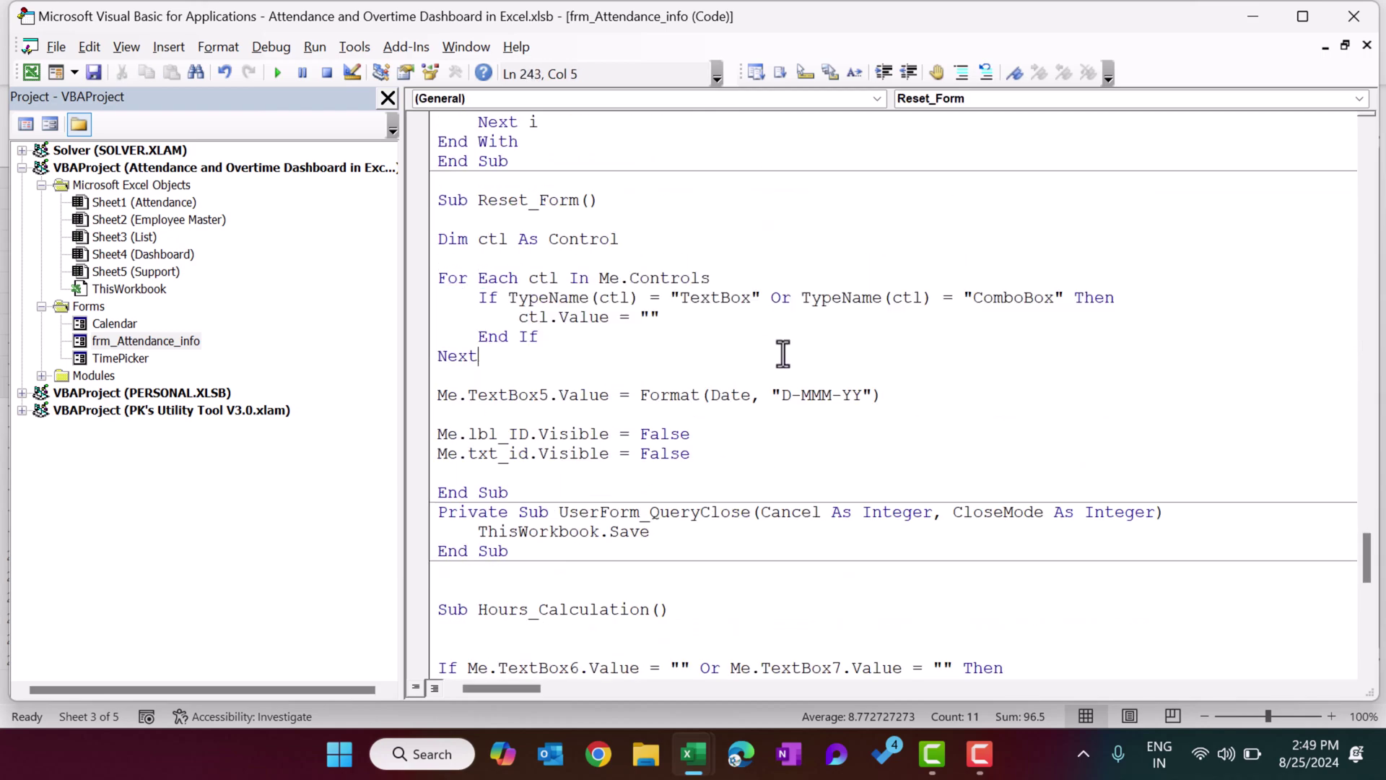
double_click(705, 298)
double_click(1000, 297)
drag(516, 354, 382, 278)
click(724, 378)
Step: Examine the Reset_Form lines for the default date and the hidden ID controls, and check the form's Id box
drag(477, 395, 639, 395)
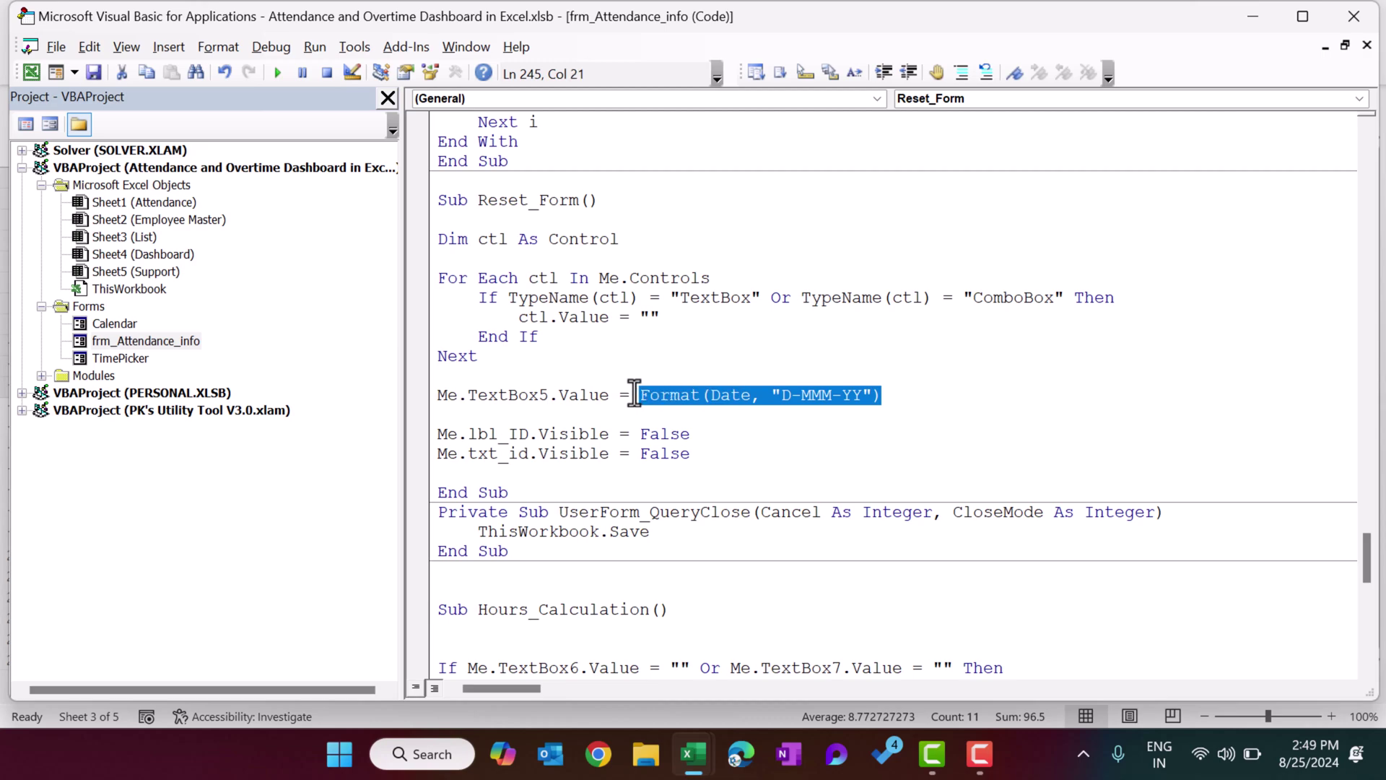
drag(753, 456, 433, 436)
click(755, 470)
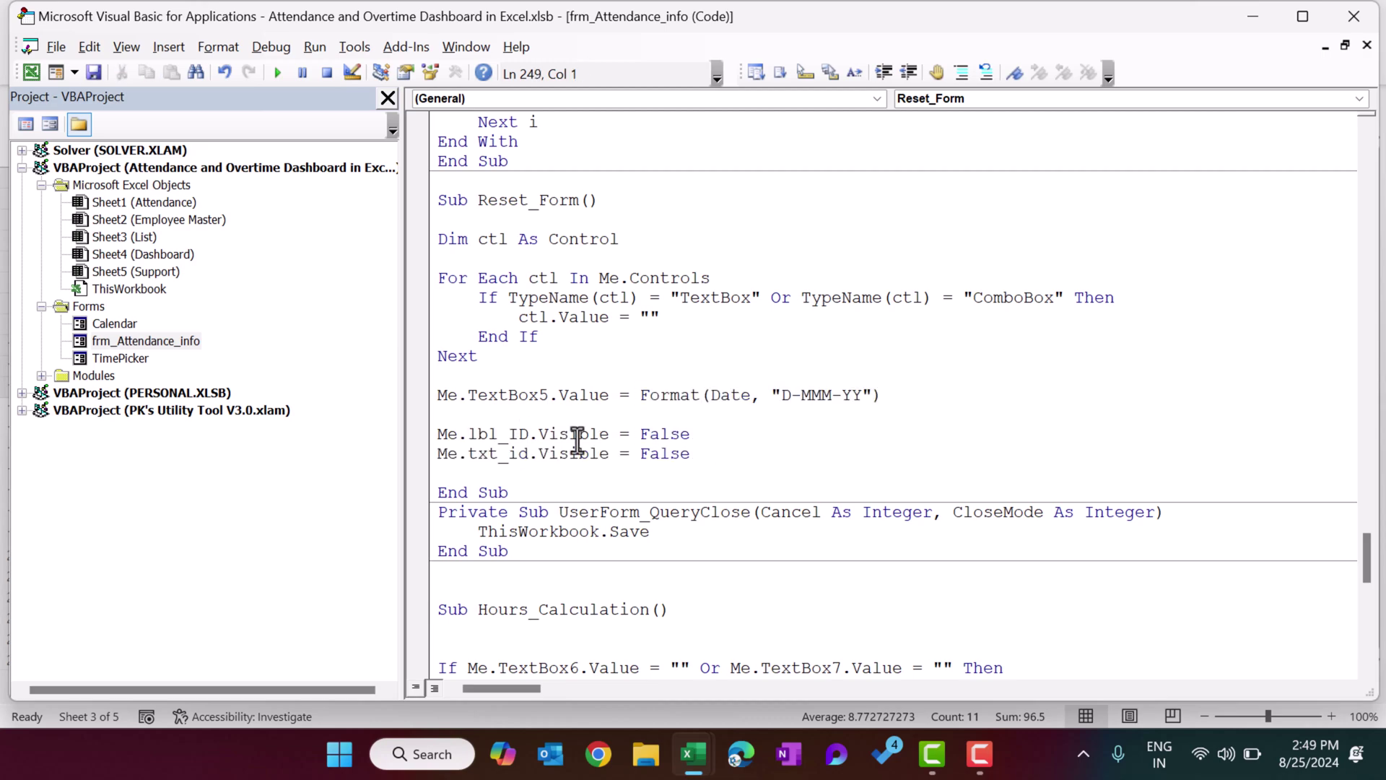
double_click(164, 341)
click(1042, 156)
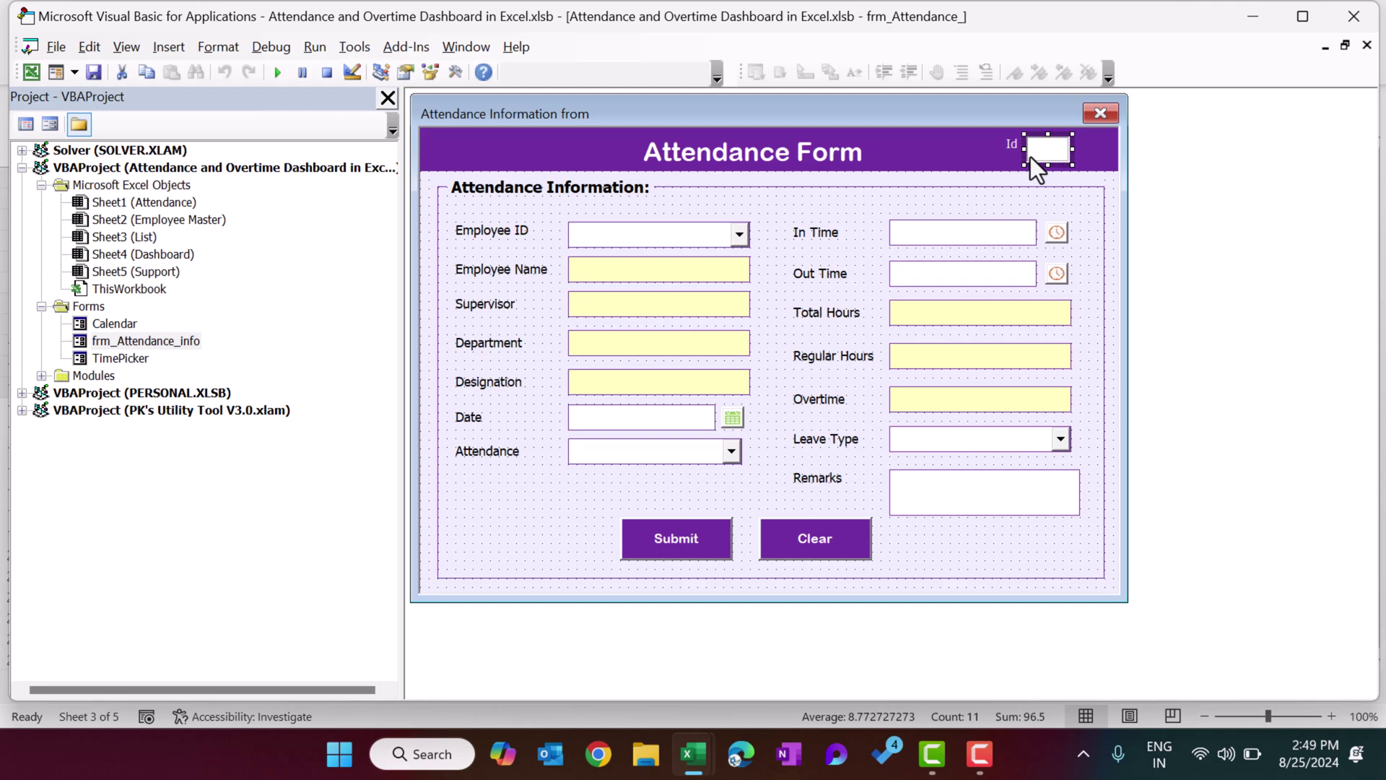
Step: Close the Visual Basic editor and open the record with ID 101 on the Attendance sheet for updating
click(1355, 22)
click(191, 552)
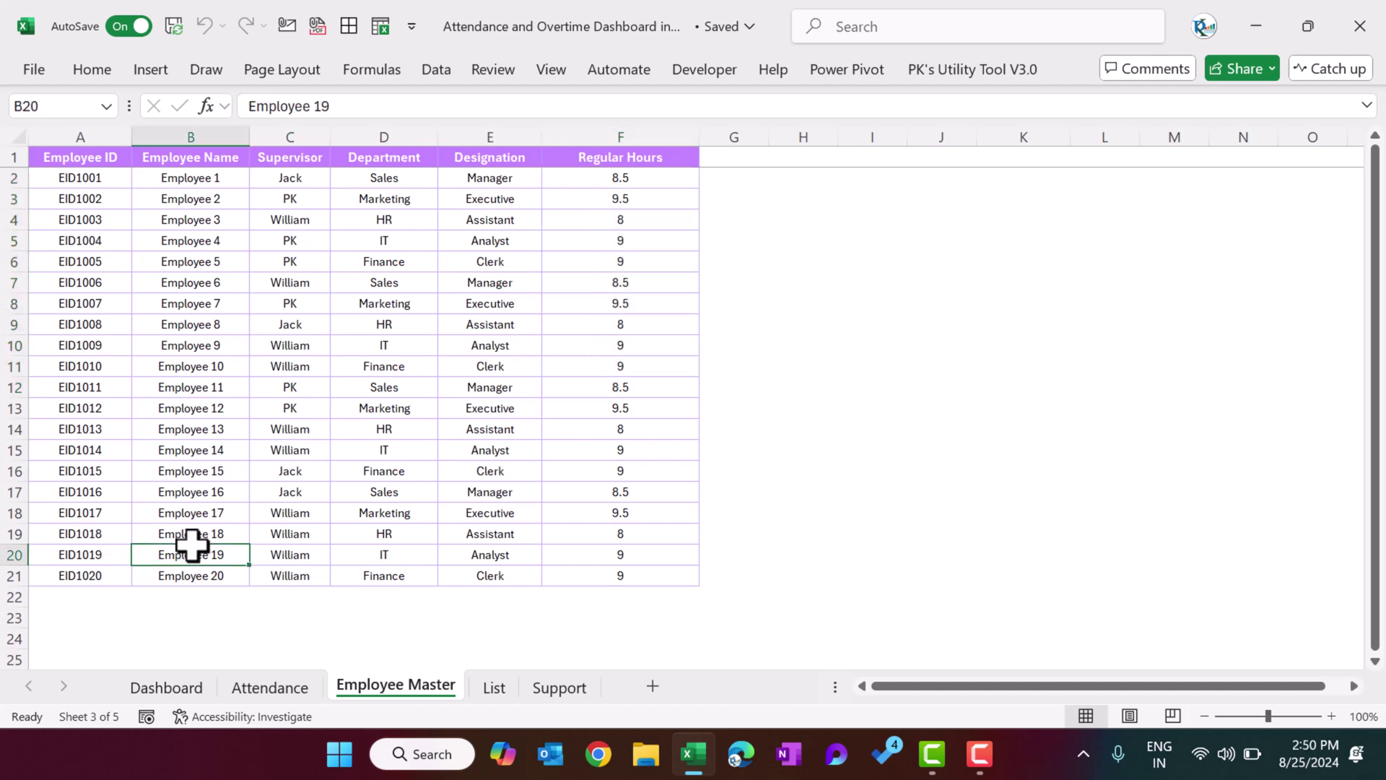
click(257, 686)
click(32, 376)
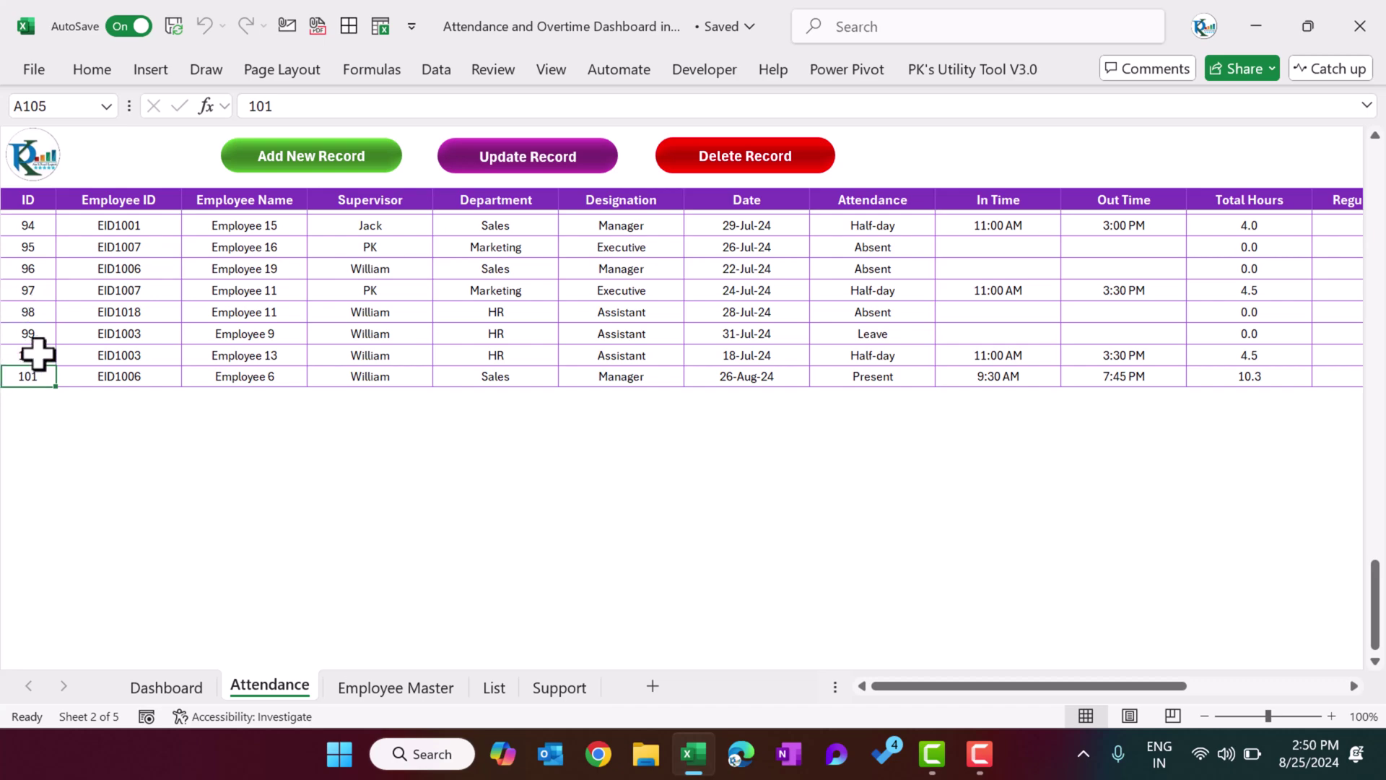
click(558, 164)
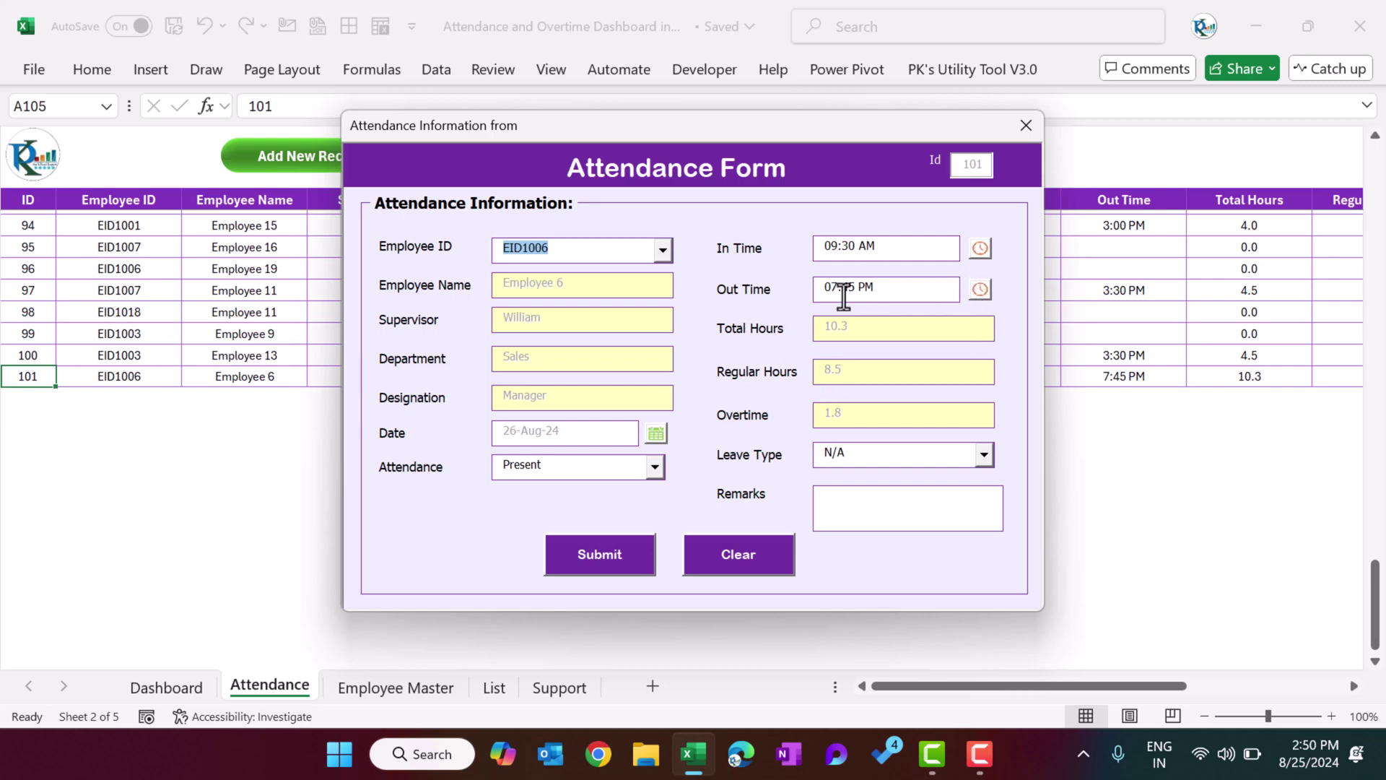
Step: Set the record's Out Time to 06:30 PM and submit the update
click(980, 291)
click(604, 384)
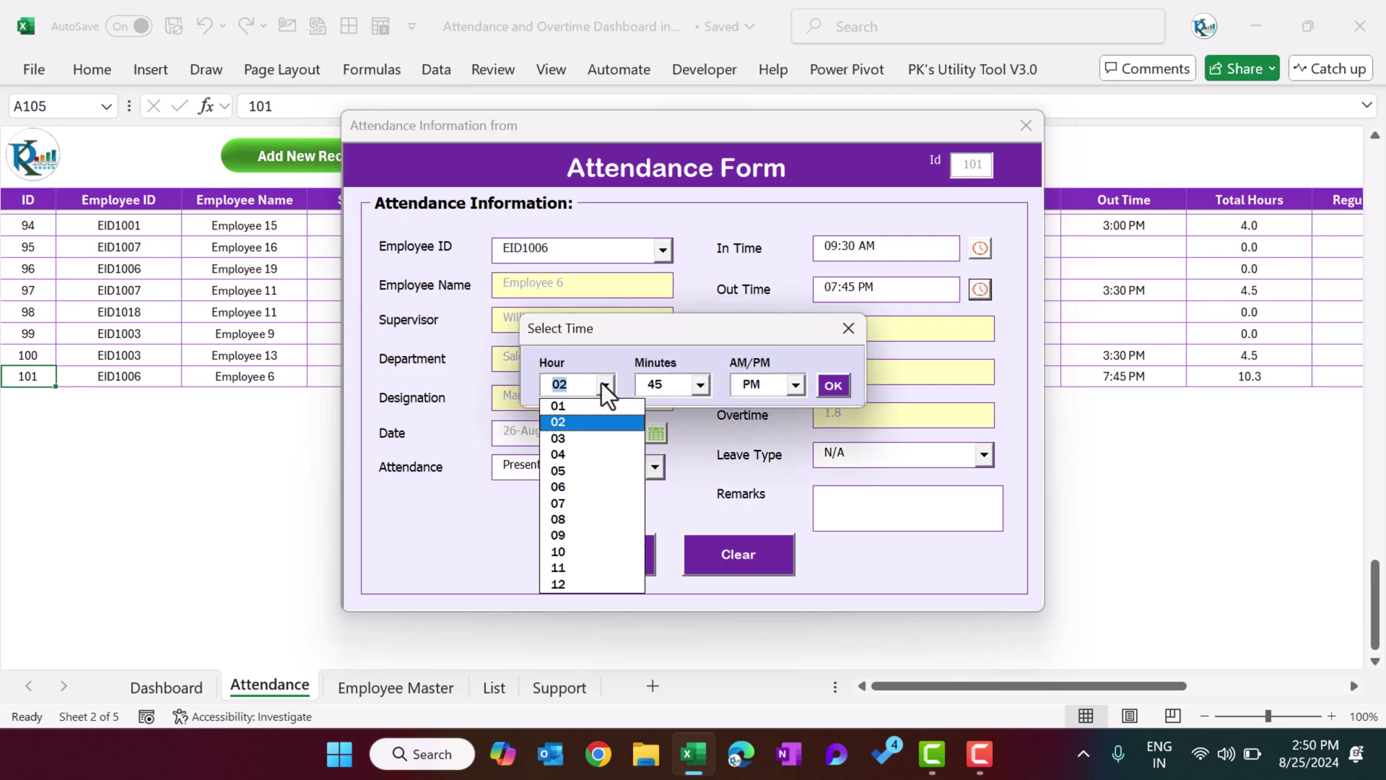
click(580, 483)
click(701, 385)
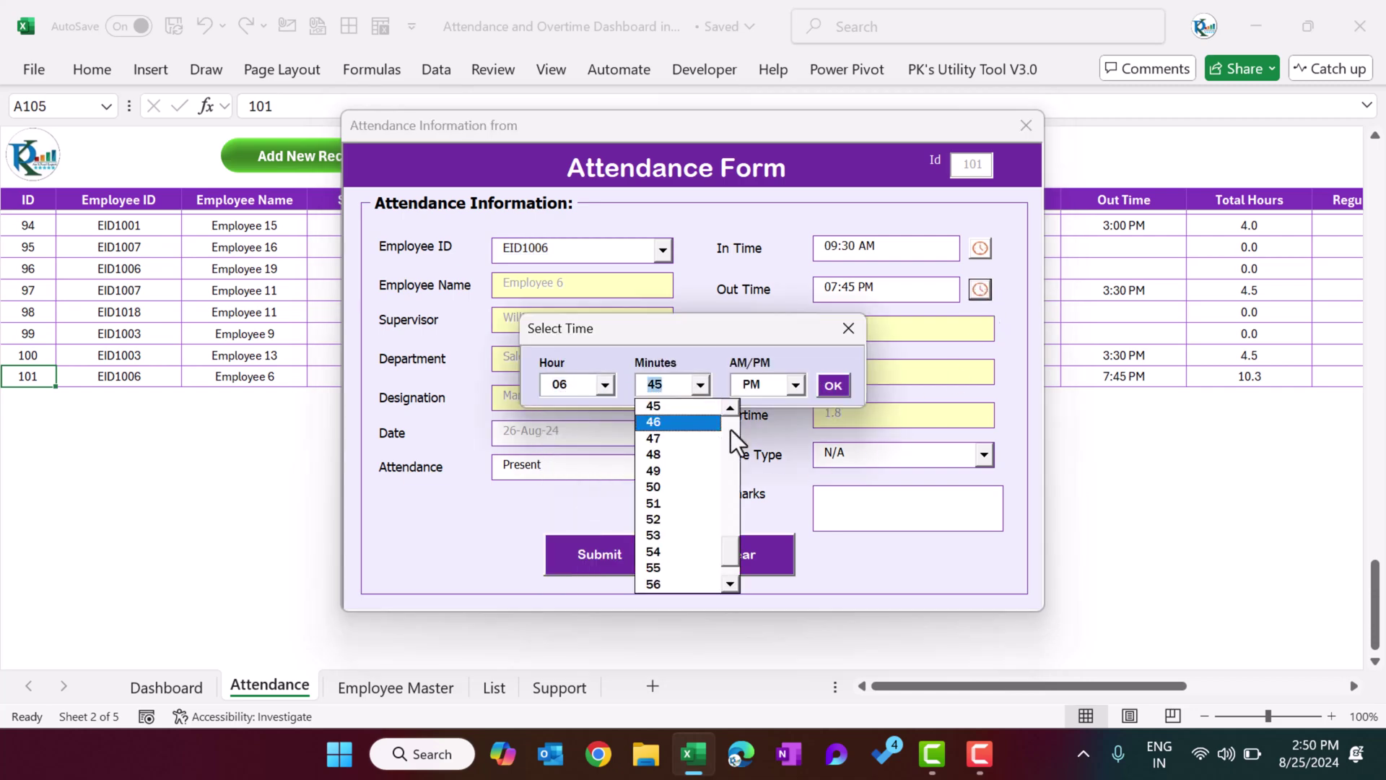
drag(732, 546, 739, 492)
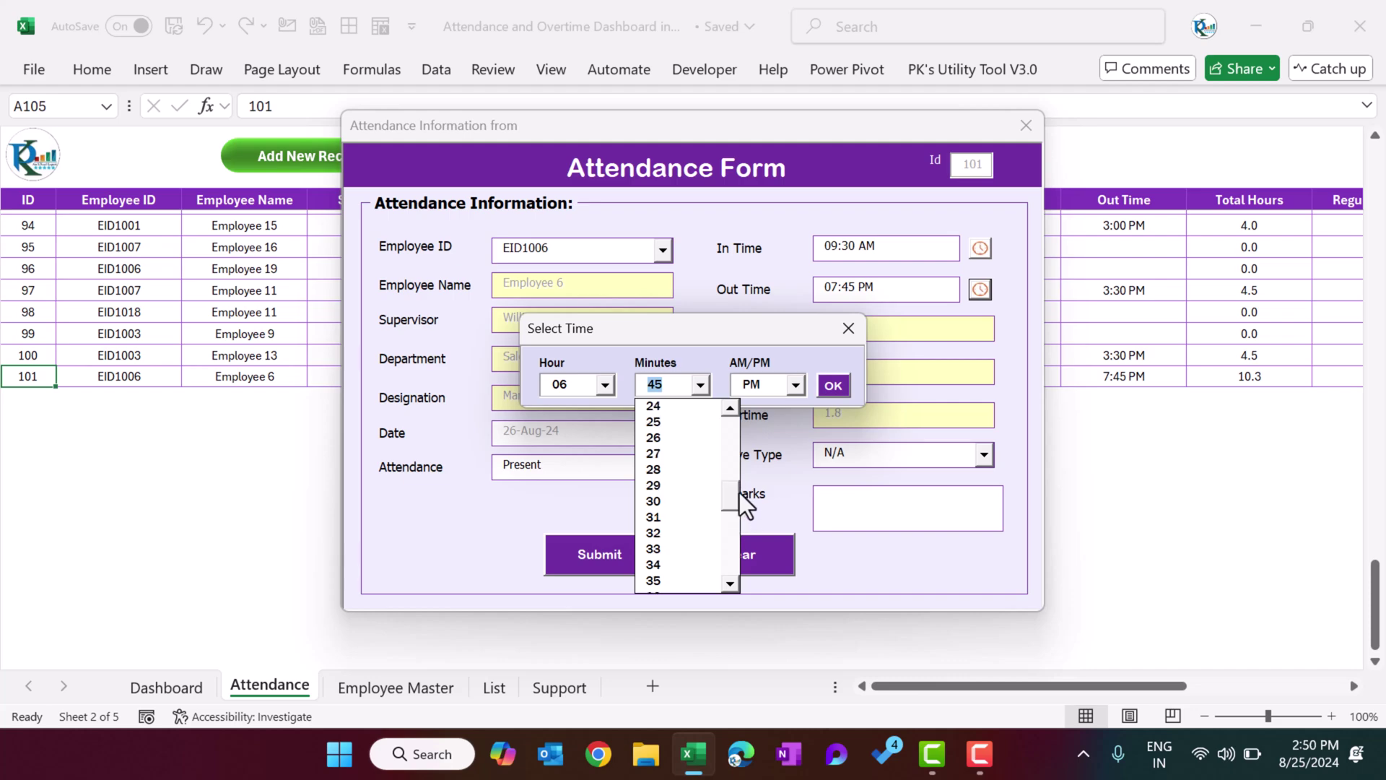
click(654, 501)
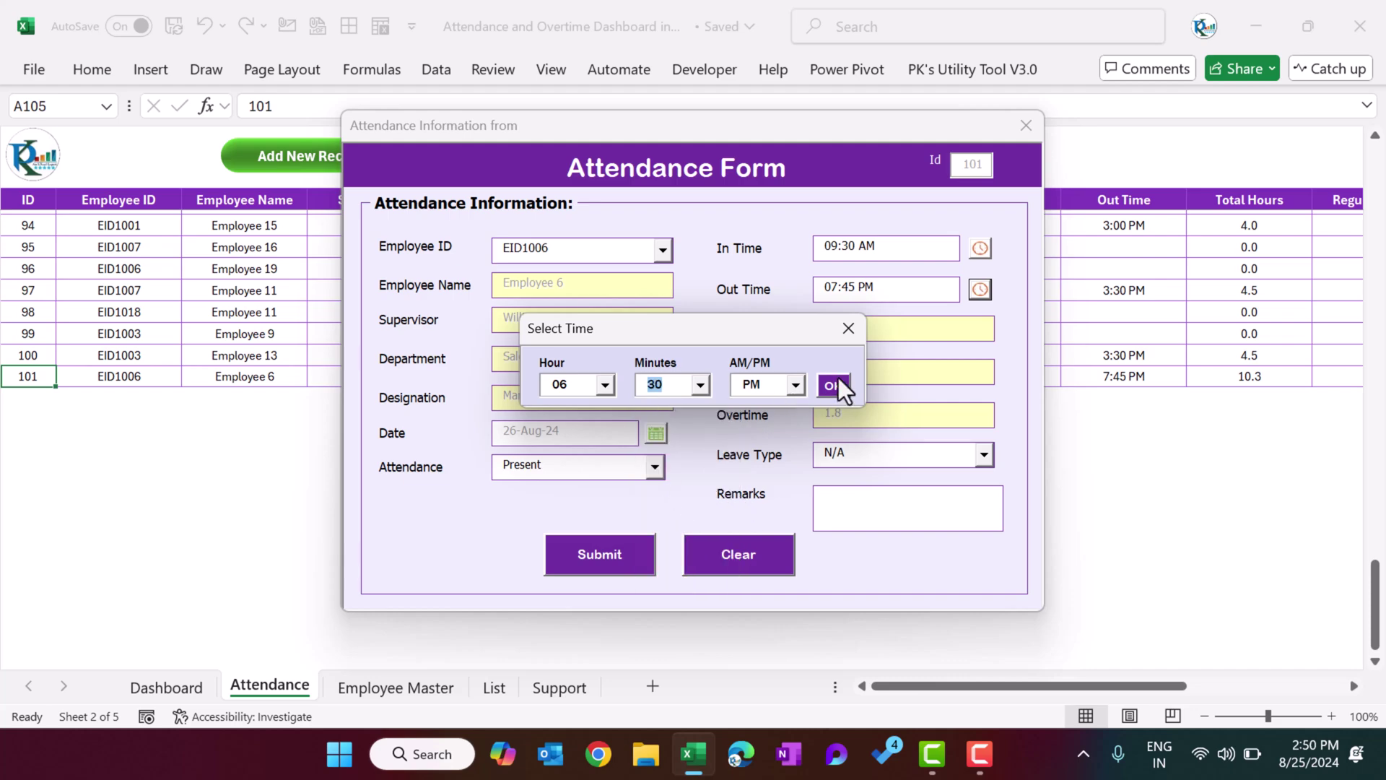
click(836, 381)
click(621, 551)
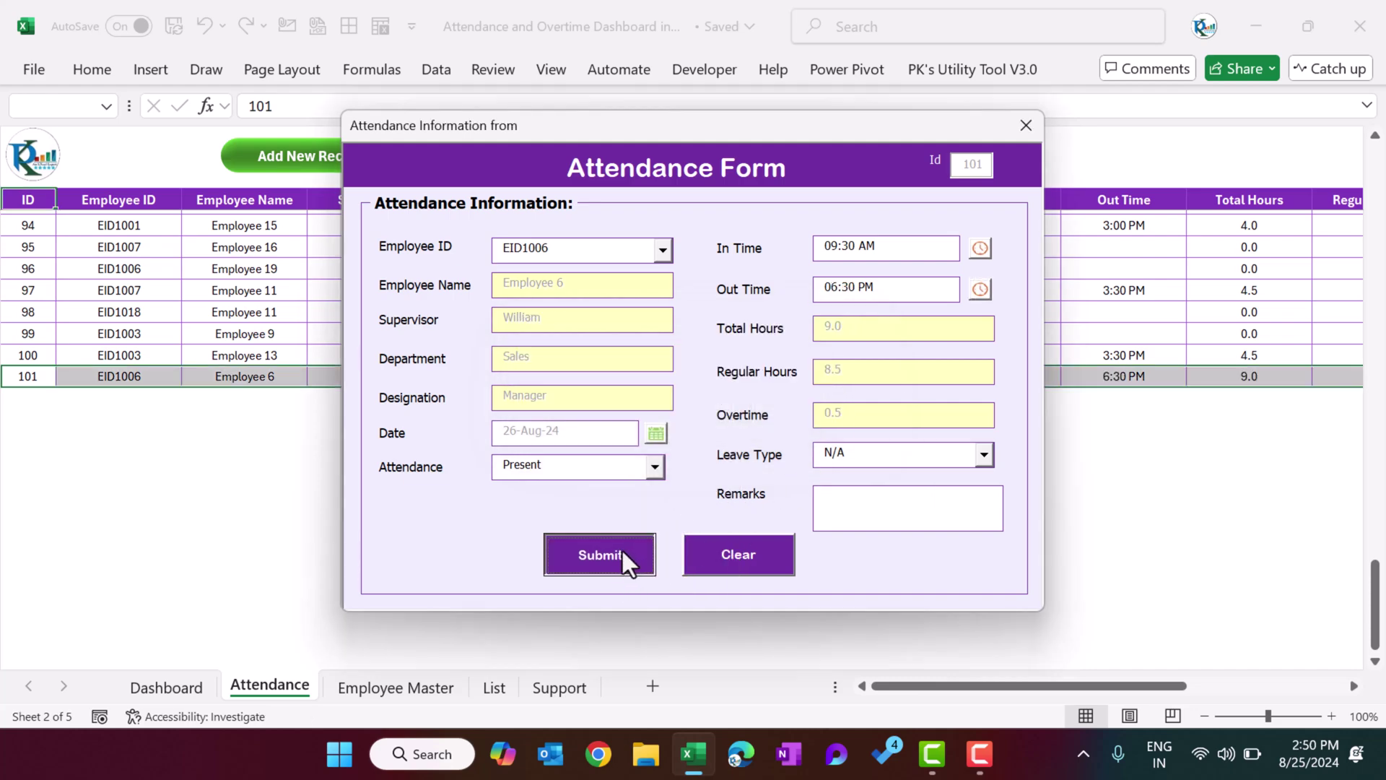
click(706, 455)
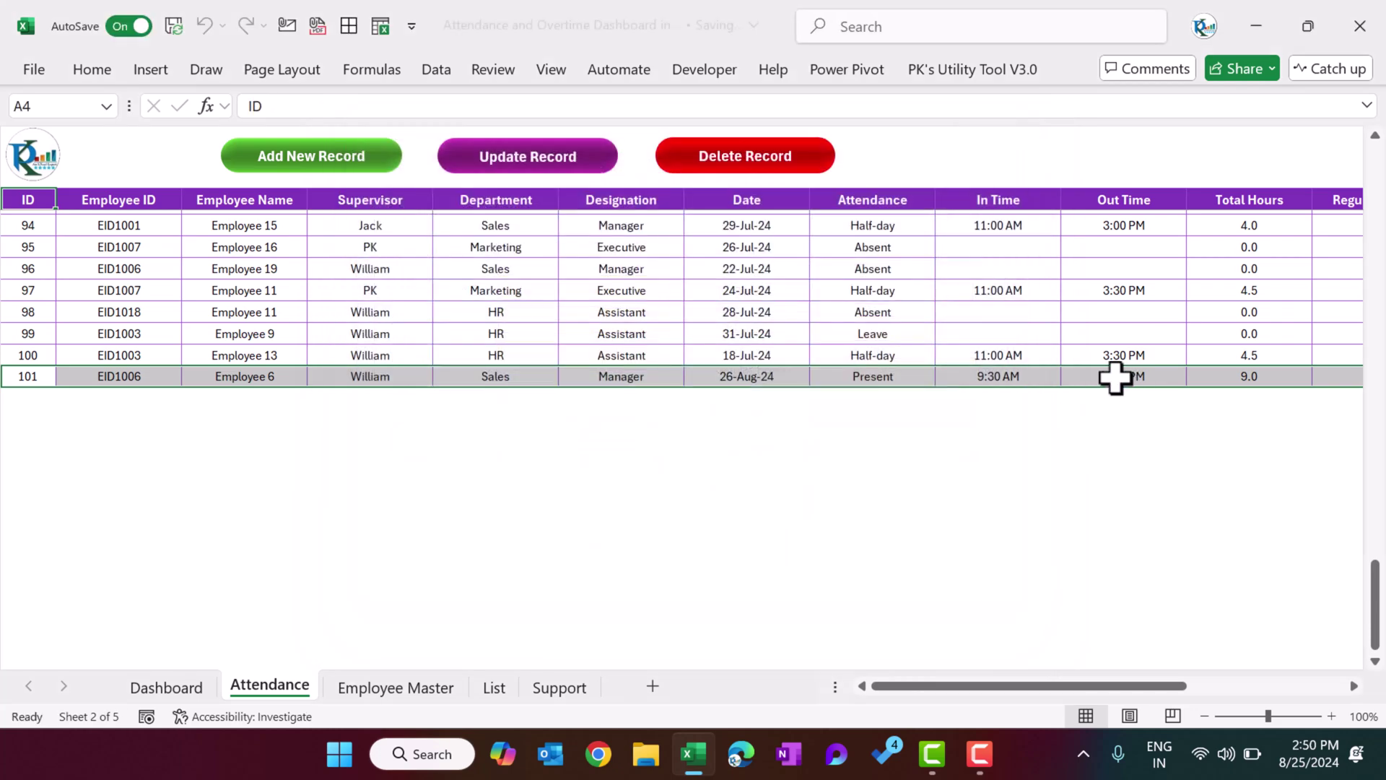
Step: Check the In Time, Out Time and hours columns of record 101 on the Attendance sheet
click(998, 376)
click(1140, 376)
key(Right)
key(Right)
key(Right)
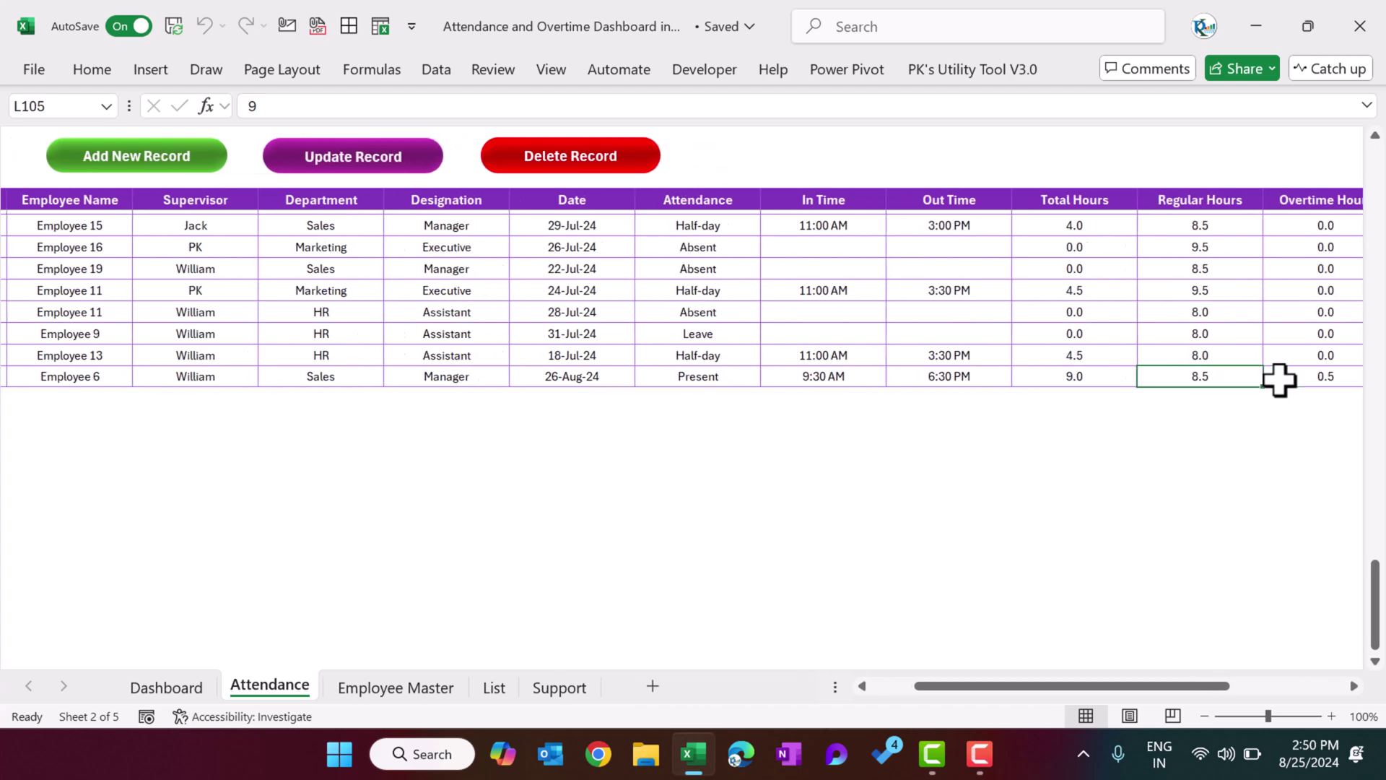
key(Left)
key(Left)
key(Left)
key(Left)
key(Left)
key(Left)
key(Left)
key(Left)
key(Left)
key(Left)
key(Left)
key(Left)
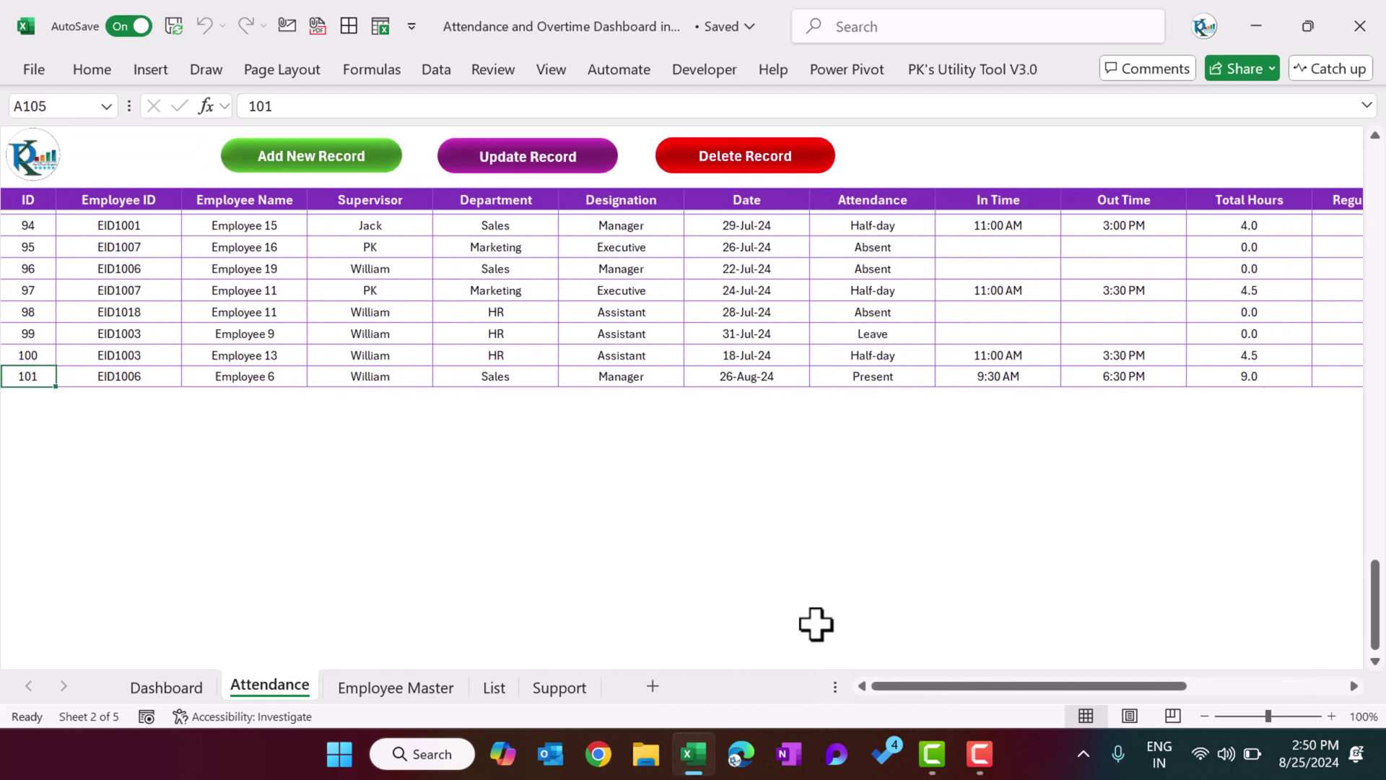
Step: View the Dashboard's charts and return to the Attendance sheet
click(145, 687)
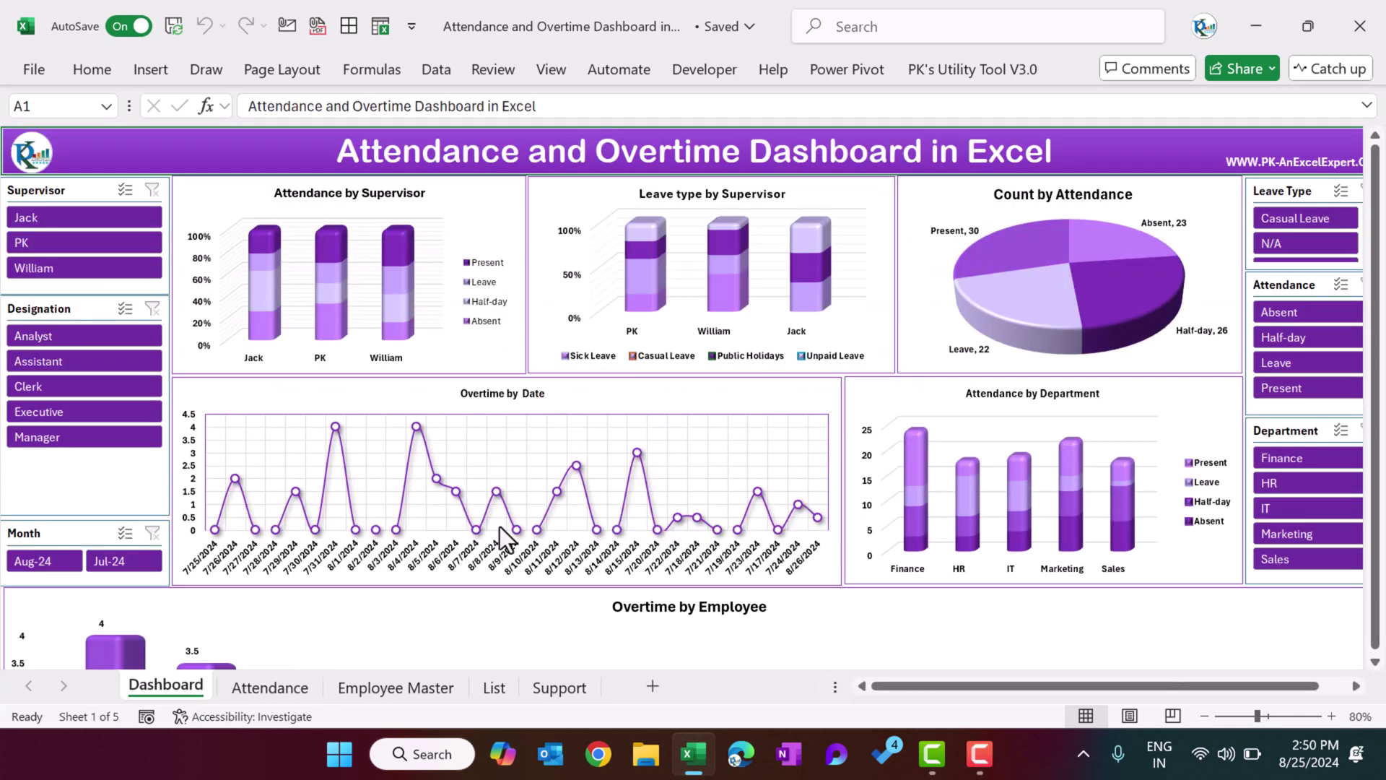
click(268, 687)
click(435, 390)
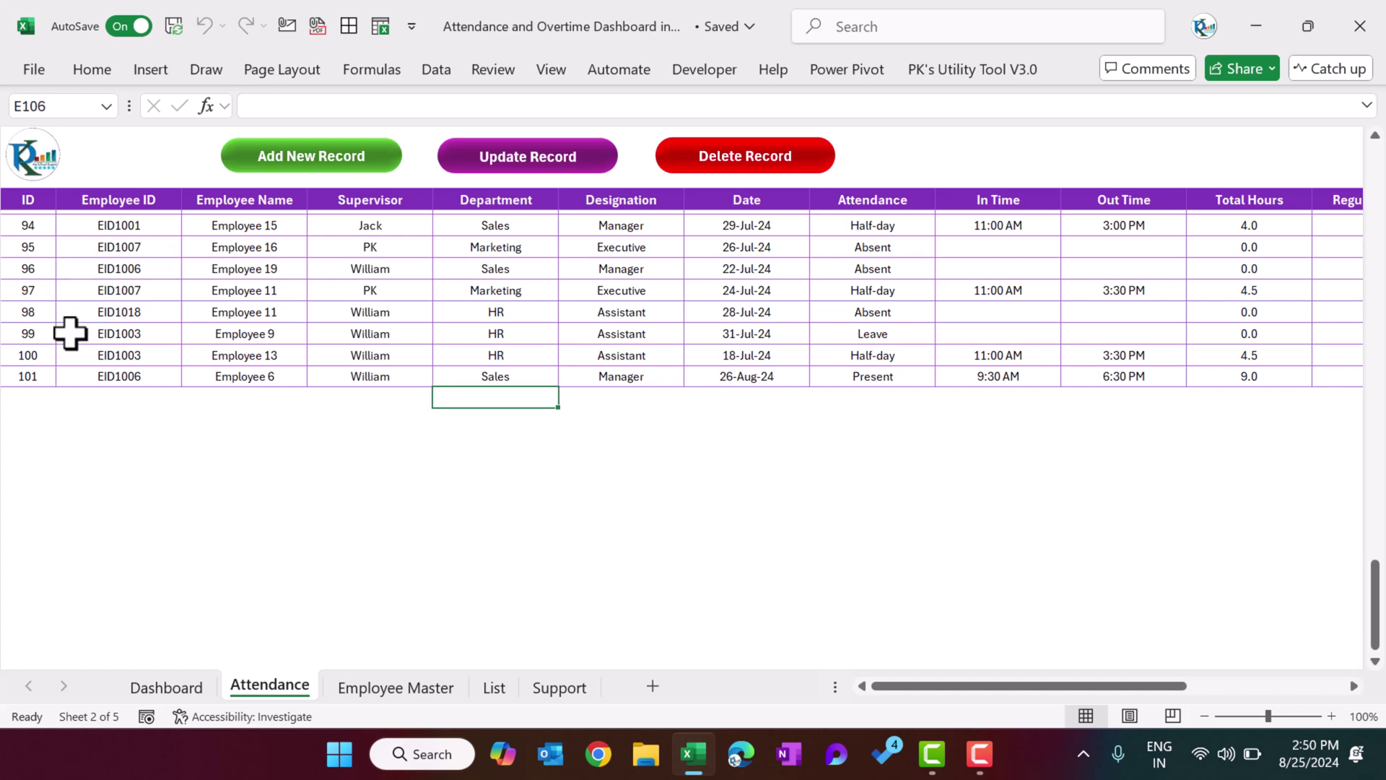
Step: Delete the attendance record with ID 101 and confirm the deletion
click(39, 382)
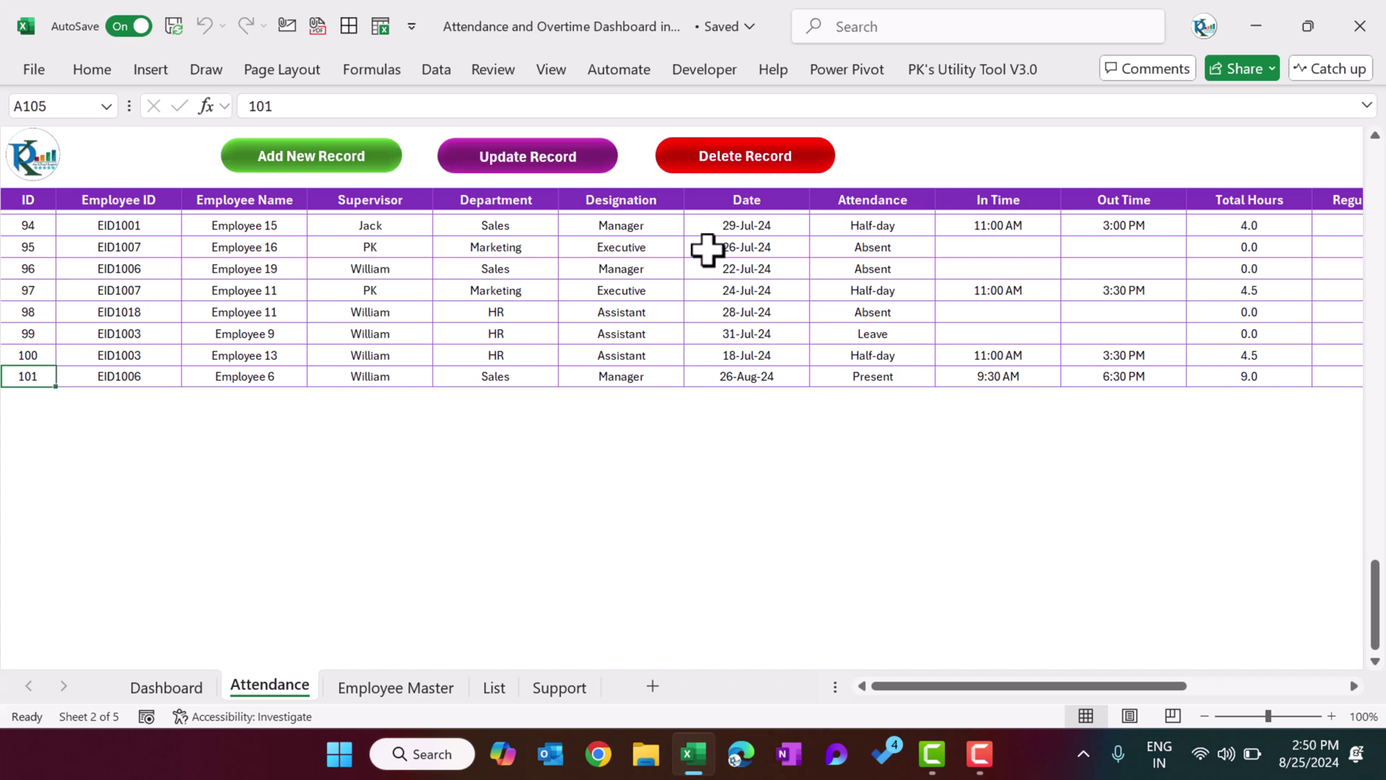
click(783, 172)
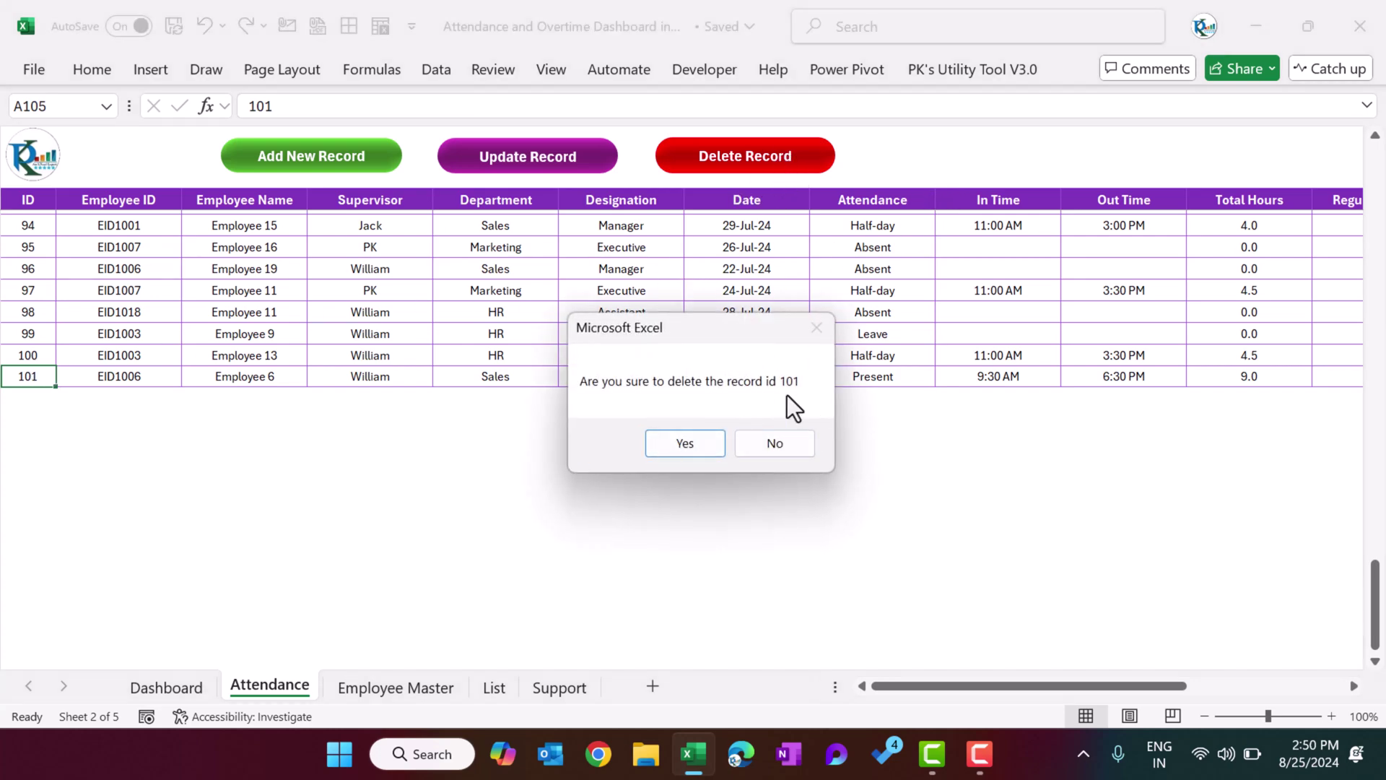
click(688, 449)
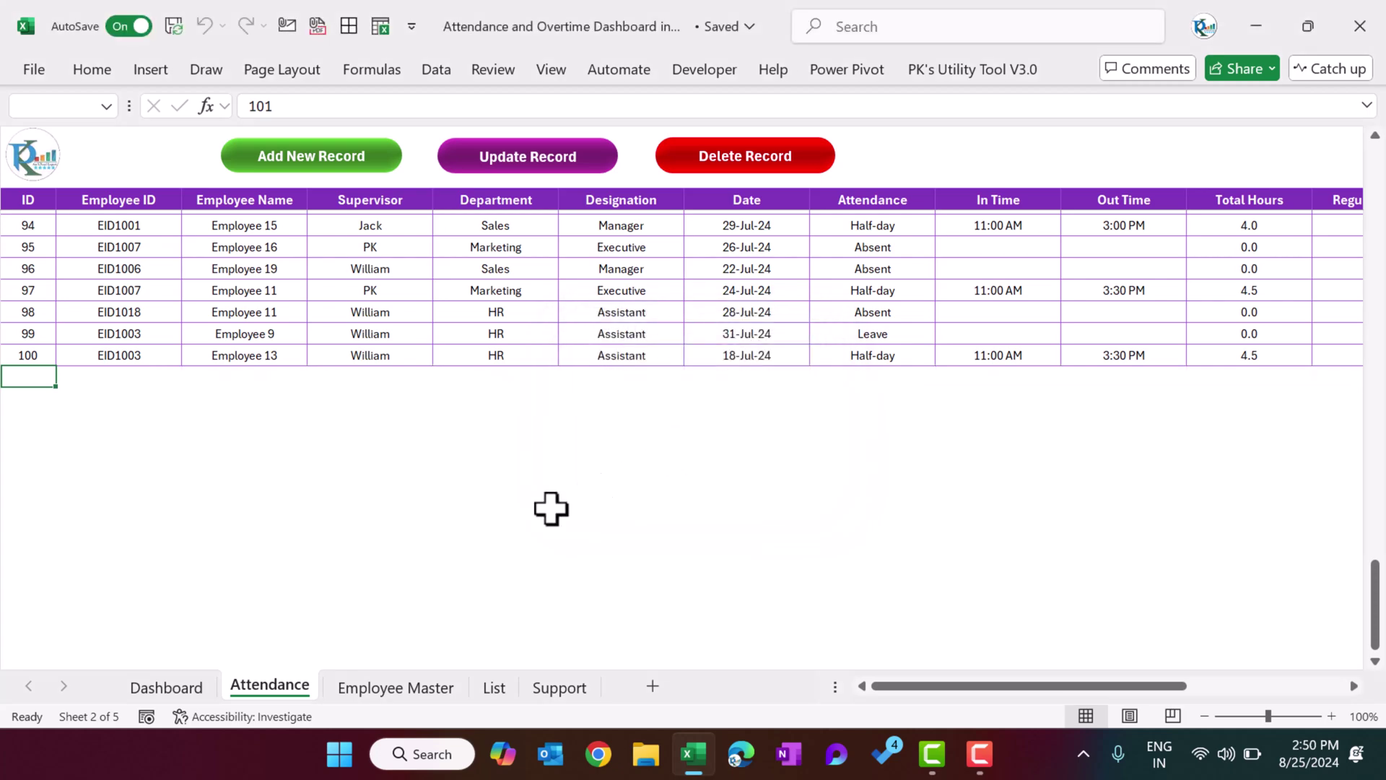
Step: Go to the Dashboard sheet and refresh the workbook's data so the charts update
click(168, 688)
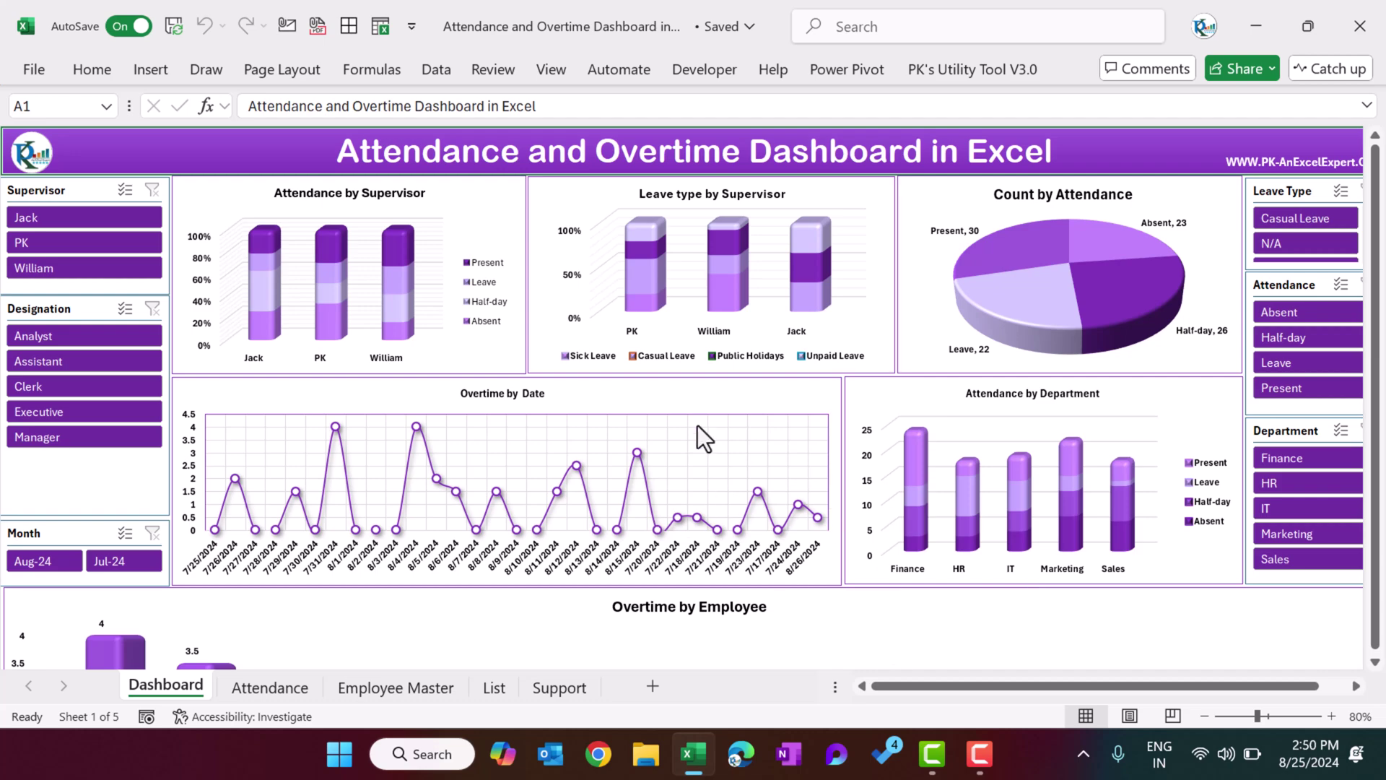
click(437, 70)
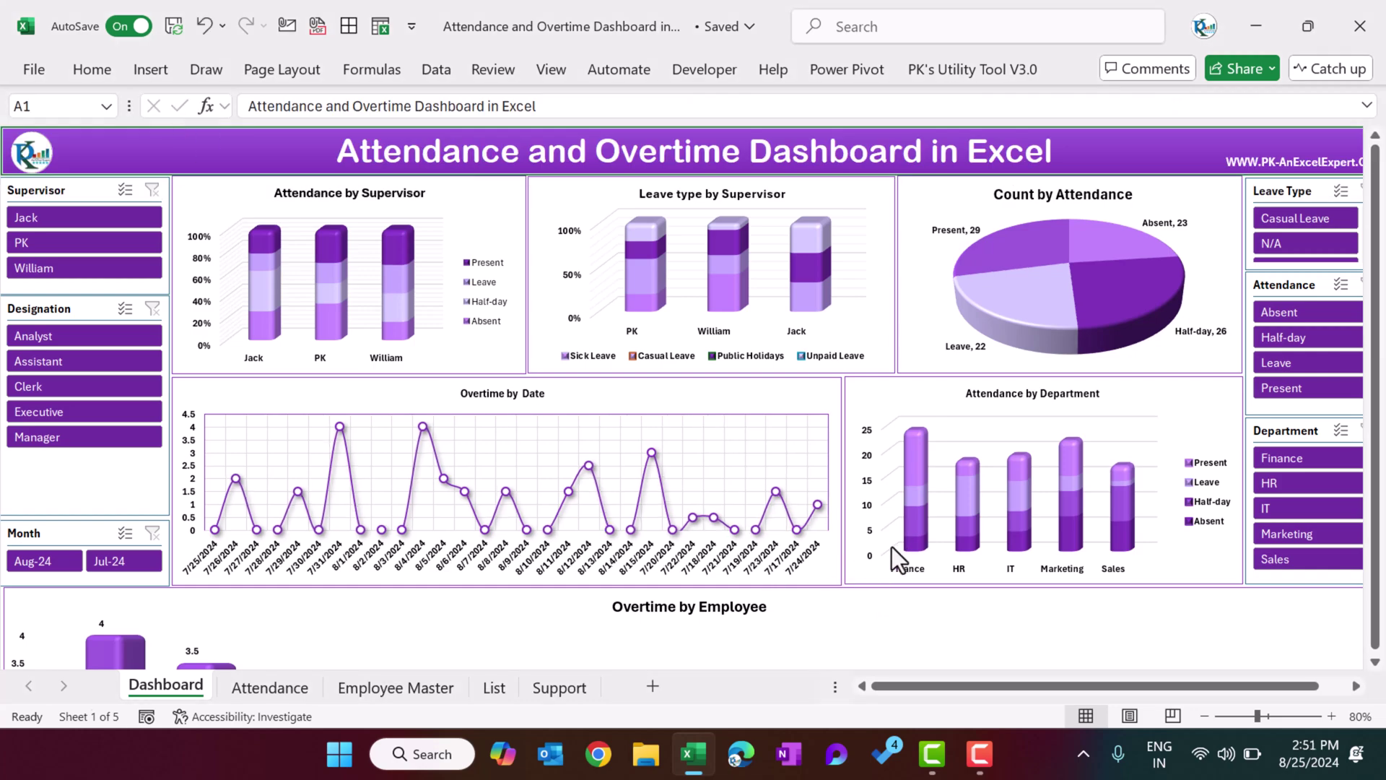
Step: Open the Submit button's code from the frm_Attendance_info form in the VBA editor and examine its validation block
click(273, 688)
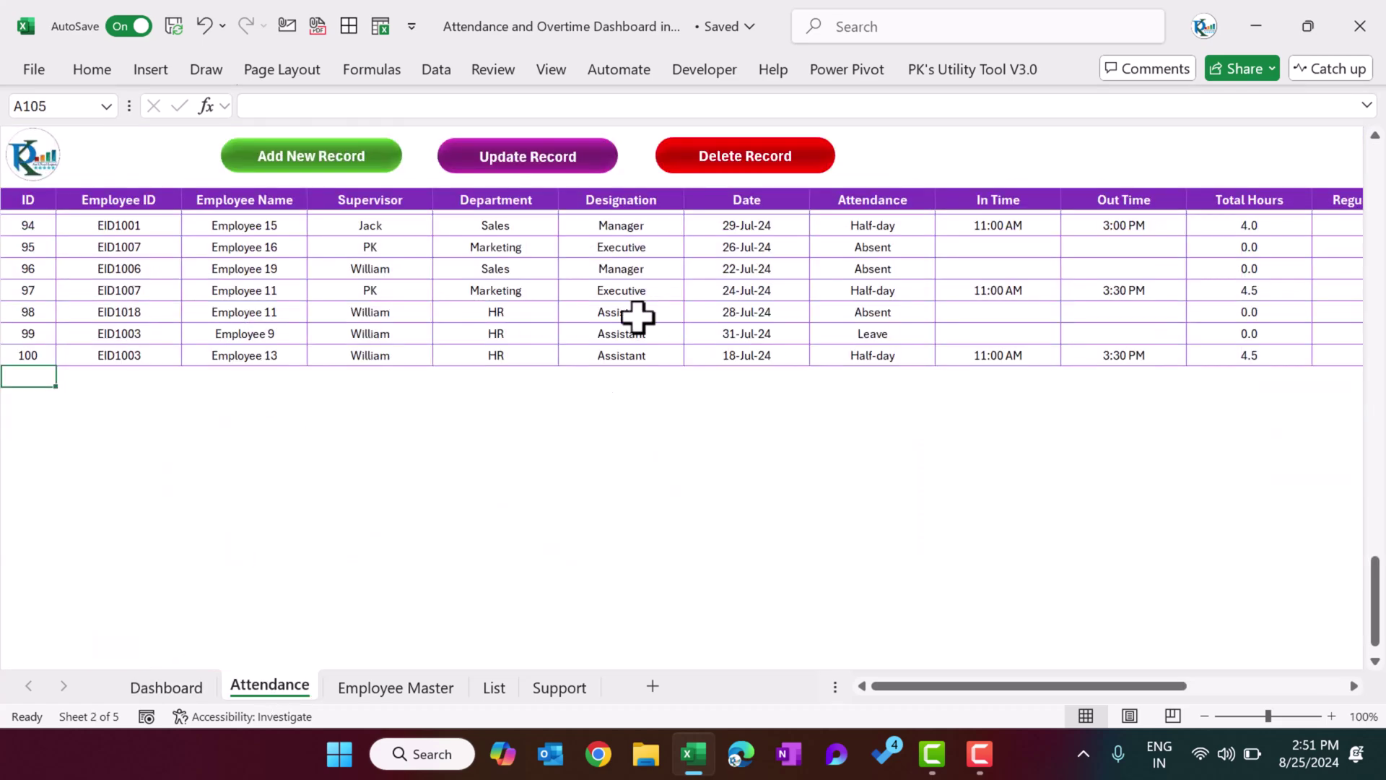
click(671, 71)
click(40, 116)
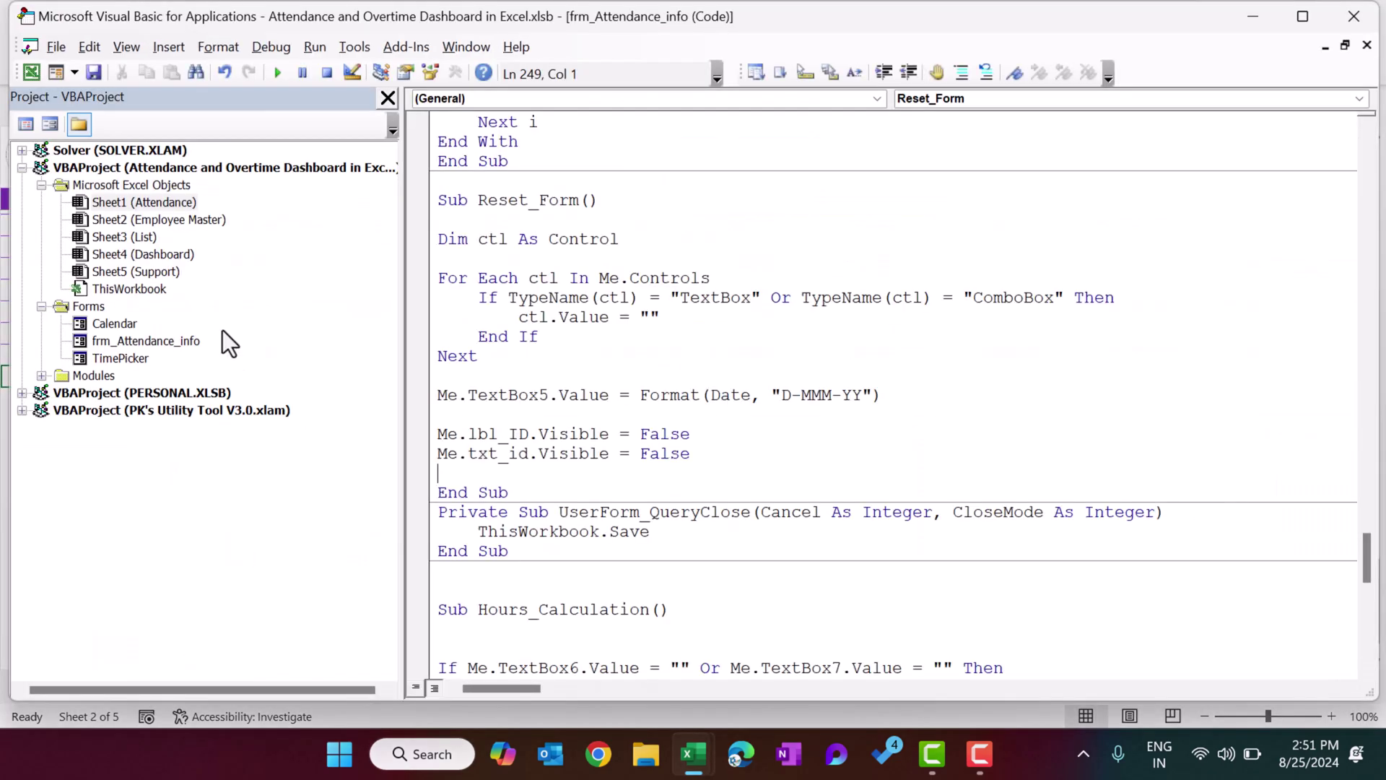
double_click(170, 343)
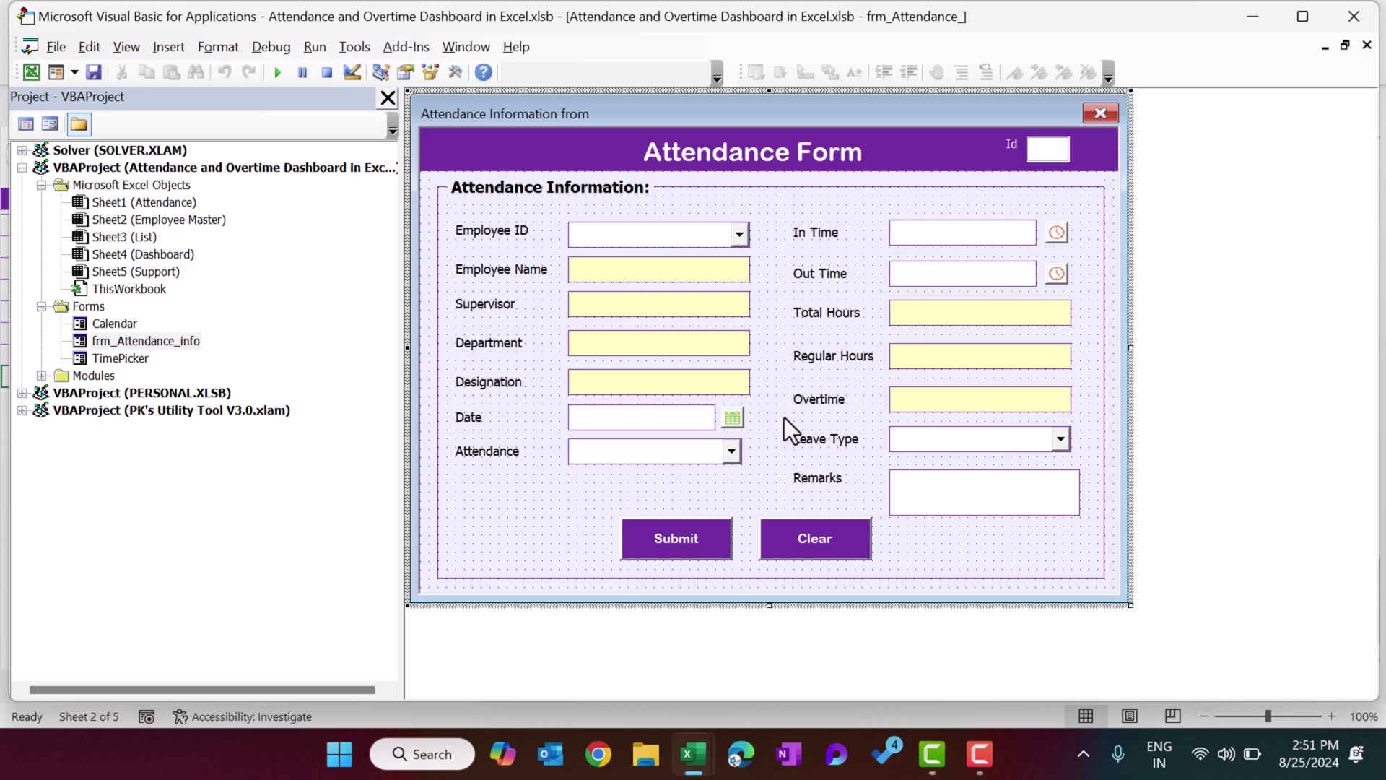
double_click(695, 543)
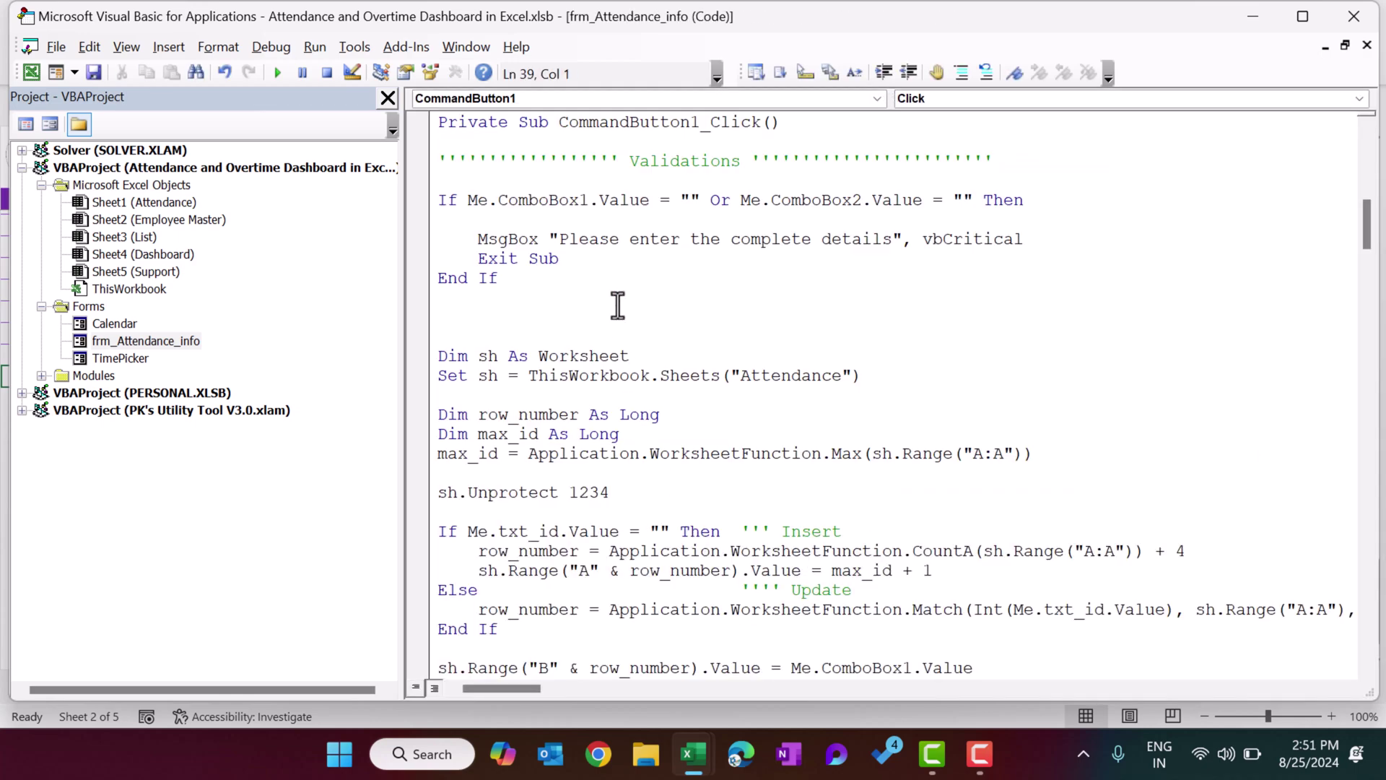
drag(508, 200, 768, 319)
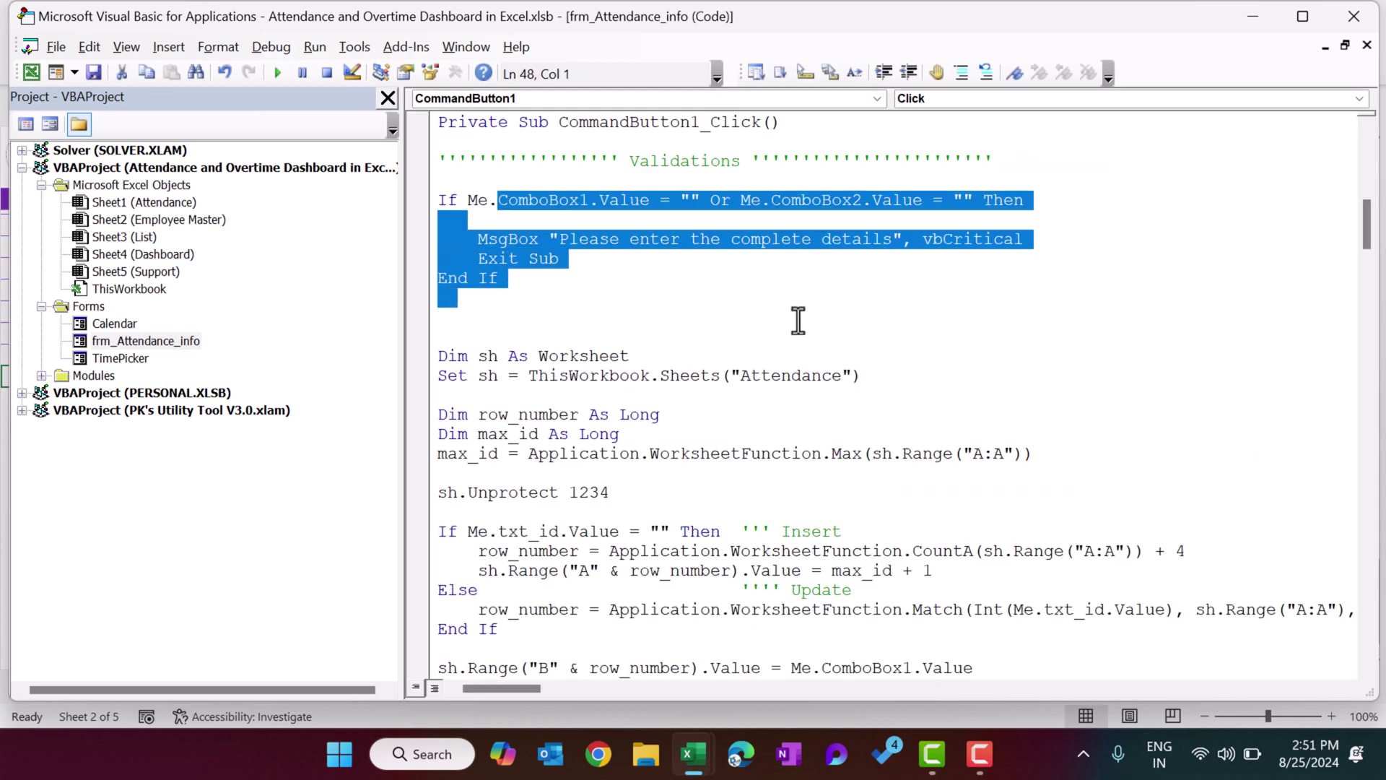
click(794, 321)
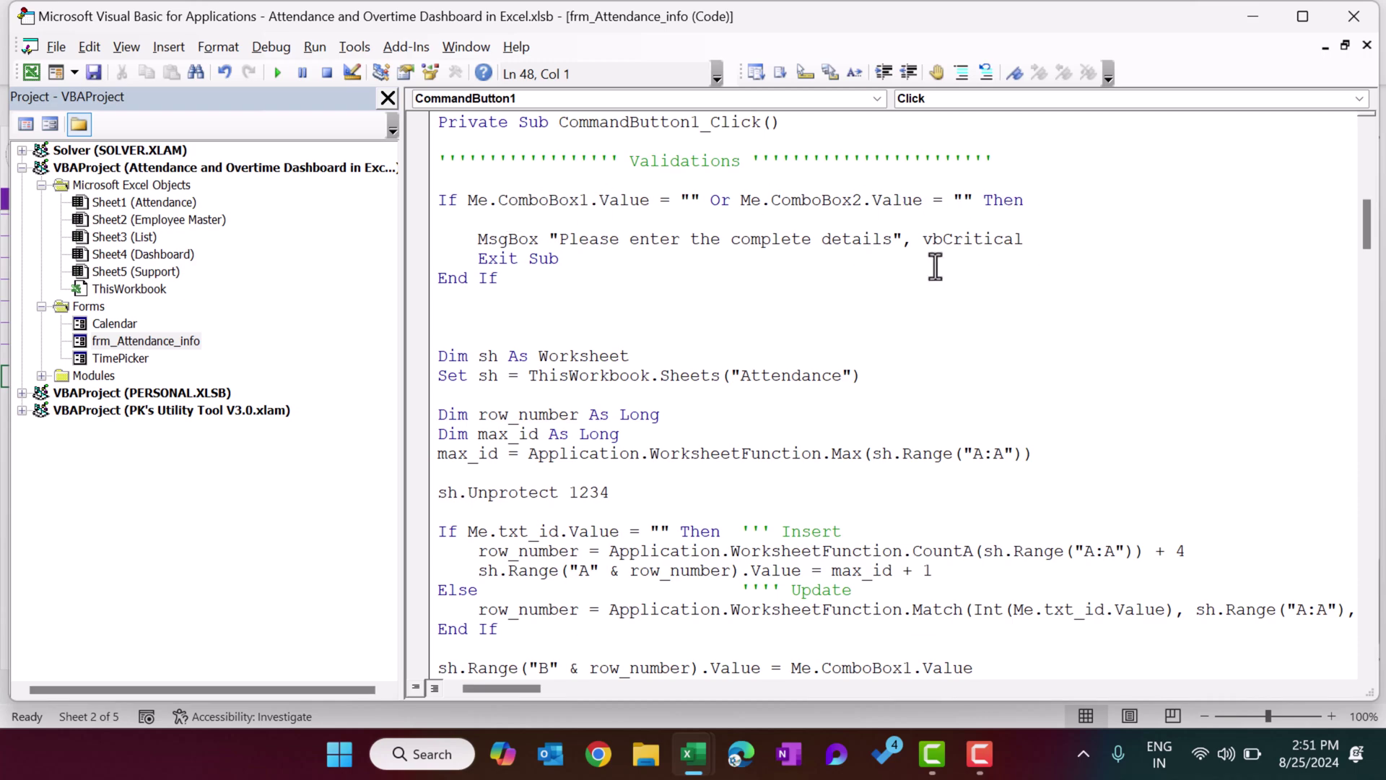
Step: Examine the sh, row_number and max_id declarations and the formula that finds the maximum ID in column A
scroll(935, 271, down, 3)
scroll(917, 267, down, 1)
scroll(916, 267, up, 1)
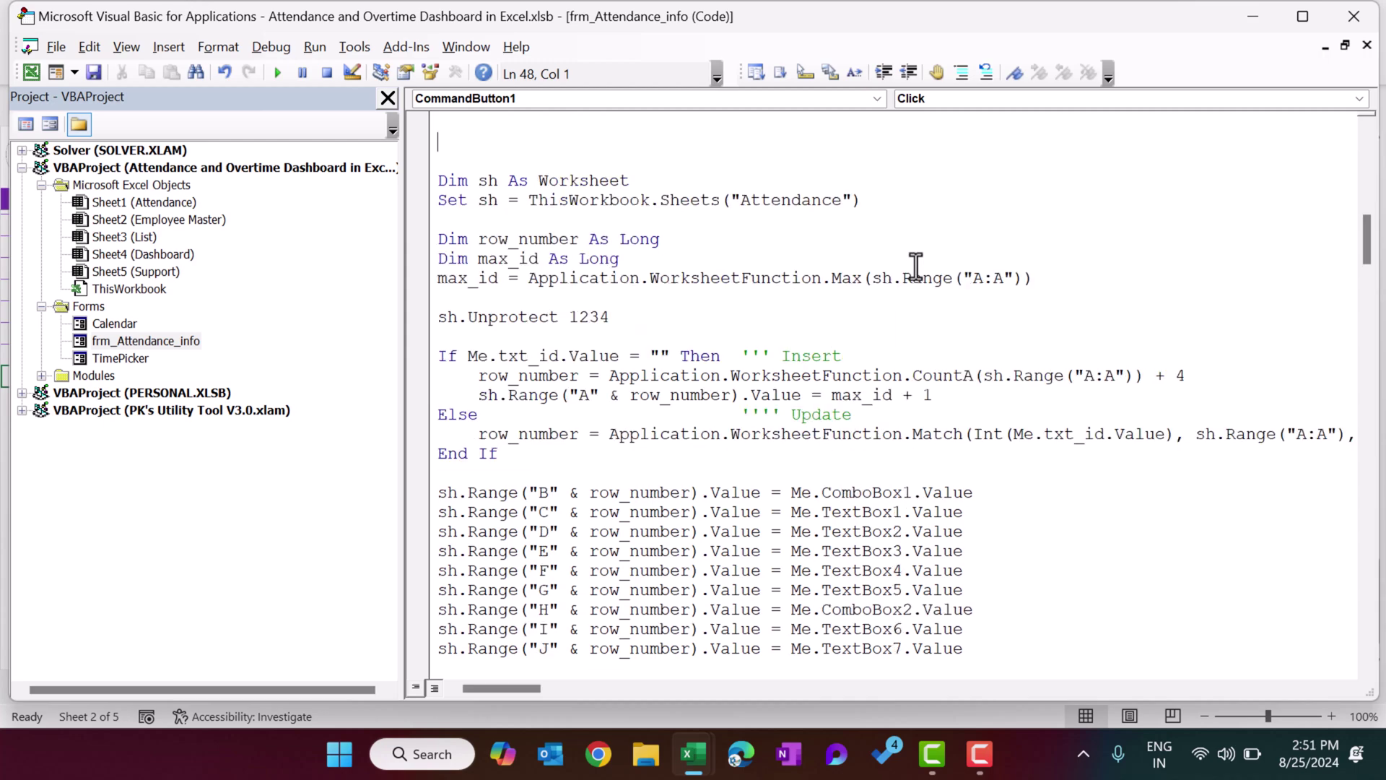
drag(440, 181, 672, 217)
click(698, 246)
drag(473, 201, 913, 203)
click(830, 226)
drag(475, 239, 672, 238)
click(786, 253)
double_click(509, 258)
drag(509, 283, 1011, 298)
click(704, 318)
drag(530, 278, 1022, 281)
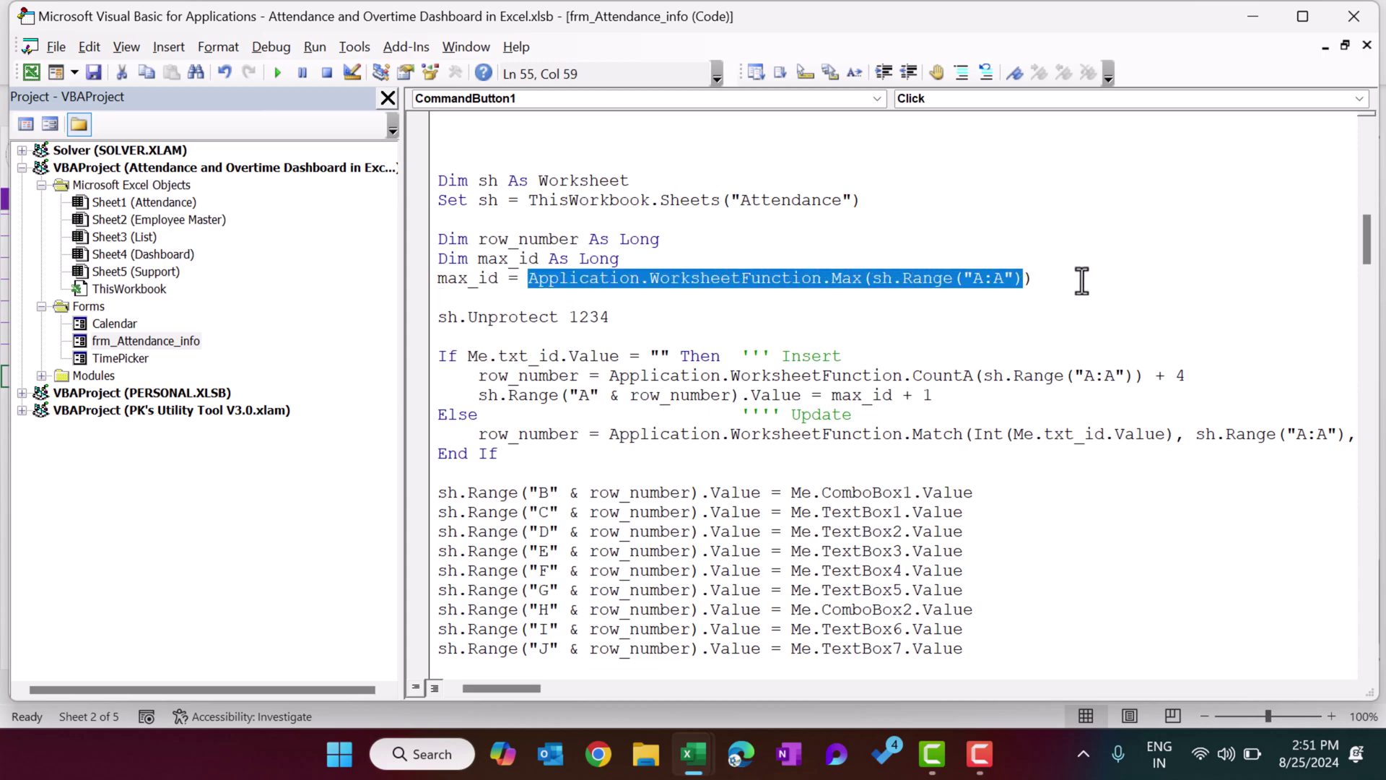
Step: Examine the line of the Submit code that unprotects the Attendance sheet with its password
scroll(1082, 282, down, 1)
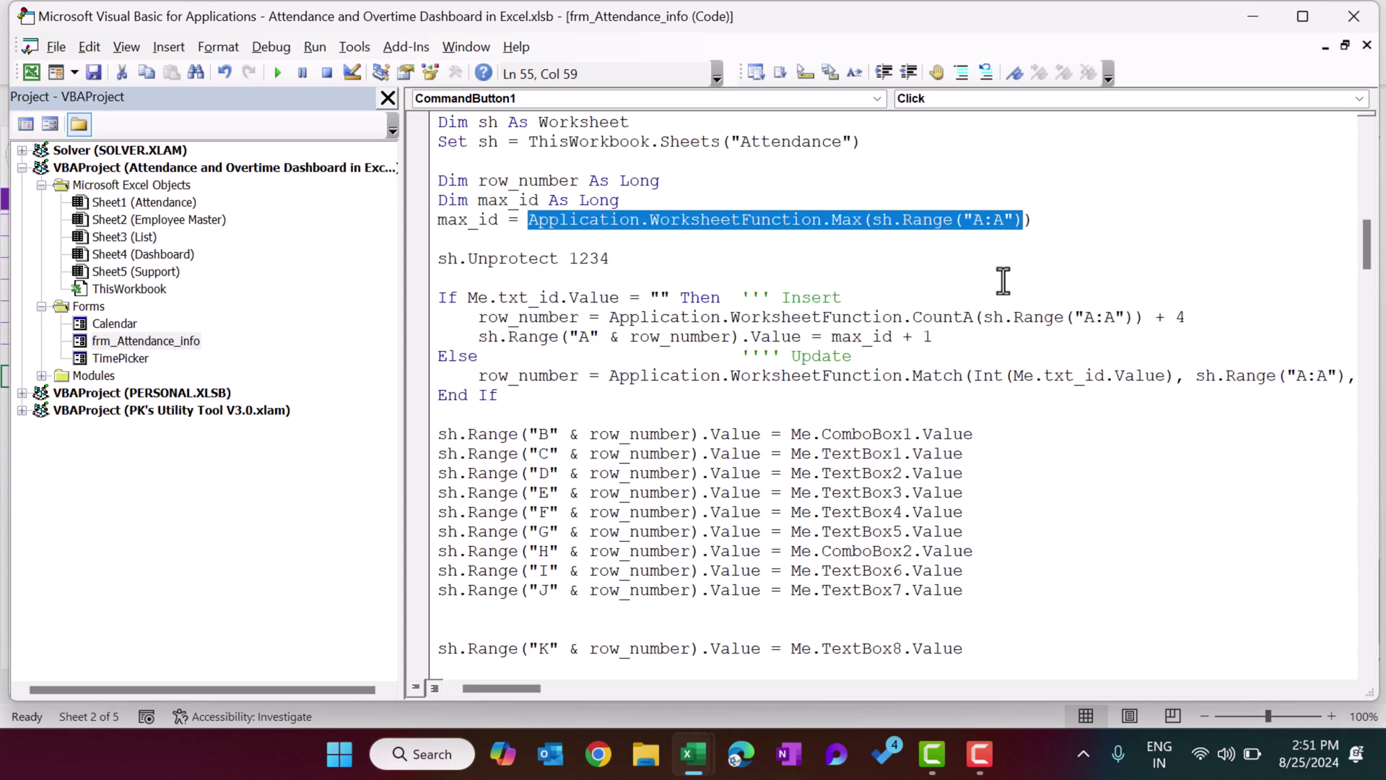
mouse_move(443, 260)
mouse_down()
mouse_move(681, 270)
mouse_move(428, 262)
mouse_up()
click(700, 267)
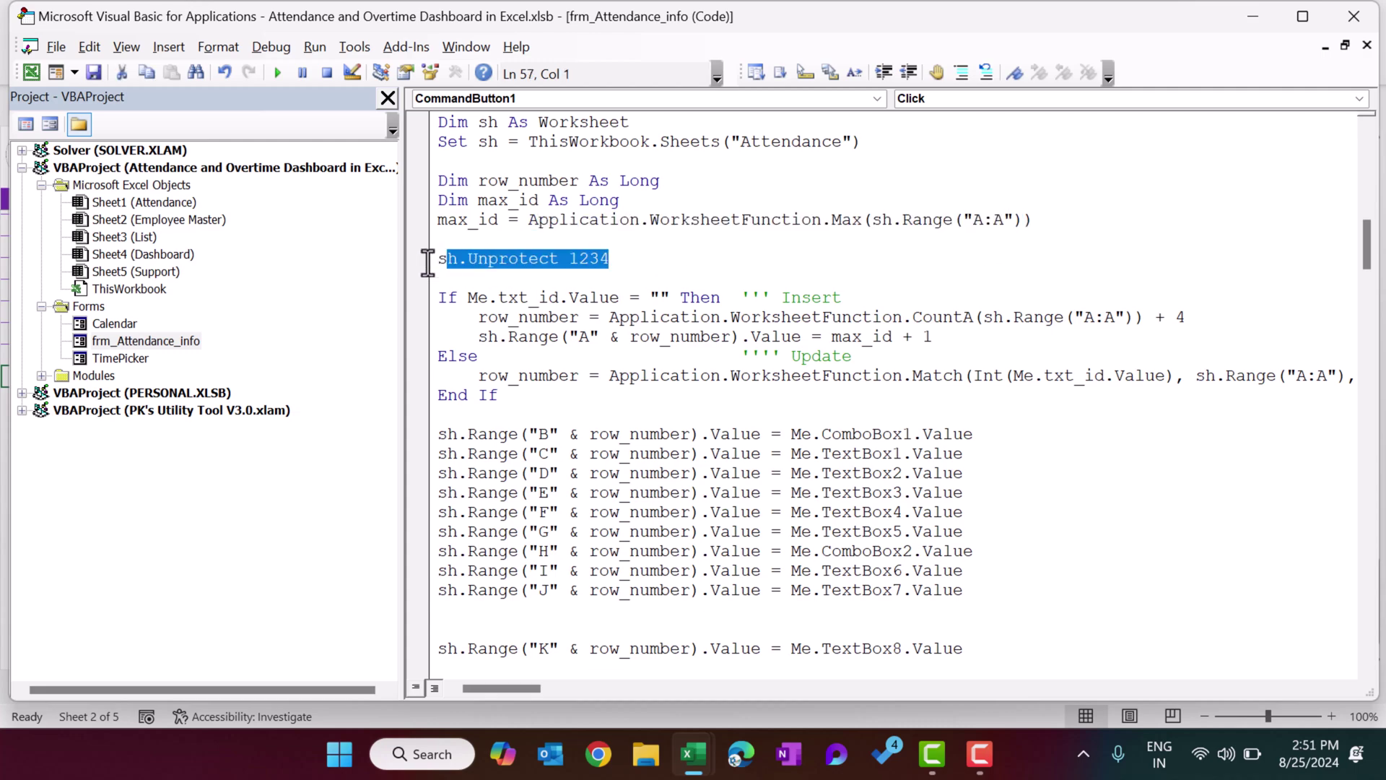
click(649, 262)
drag(641, 260, 674, 266)
click(665, 265)
click(678, 266)
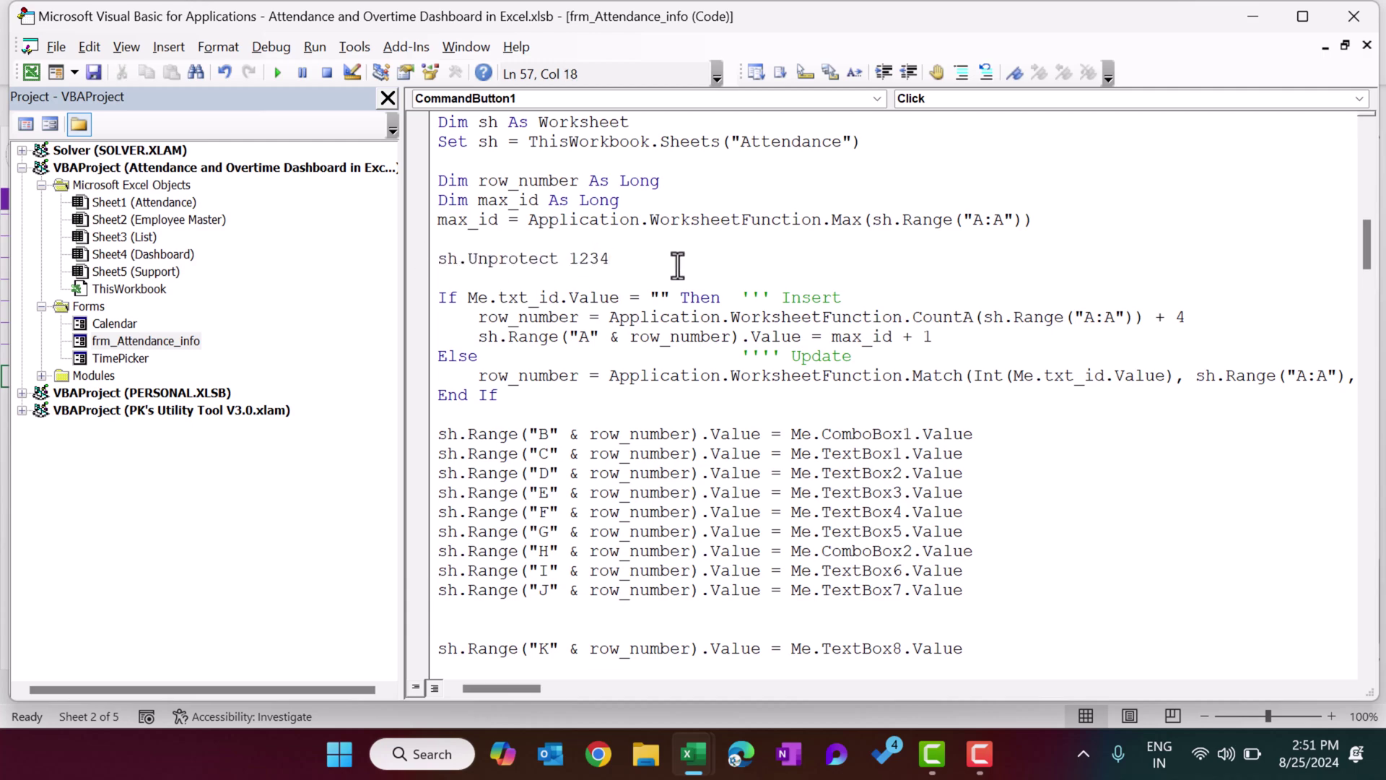
drag(448, 260, 681, 258)
click(699, 260)
scroll(699, 248, down, 1)
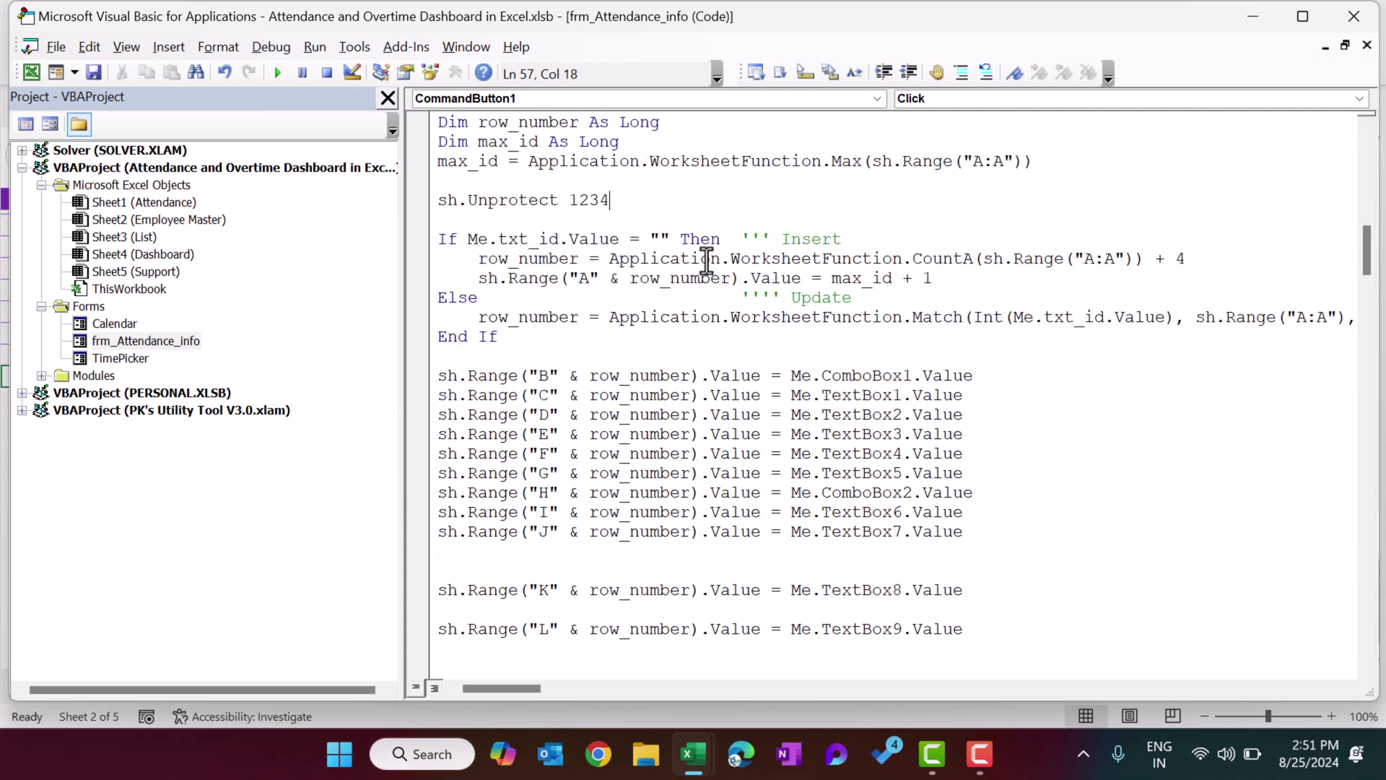
Step: Locate the Id text box behind txt_id on the attendance form's design and return to the Submit code
drag(472, 238, 609, 240)
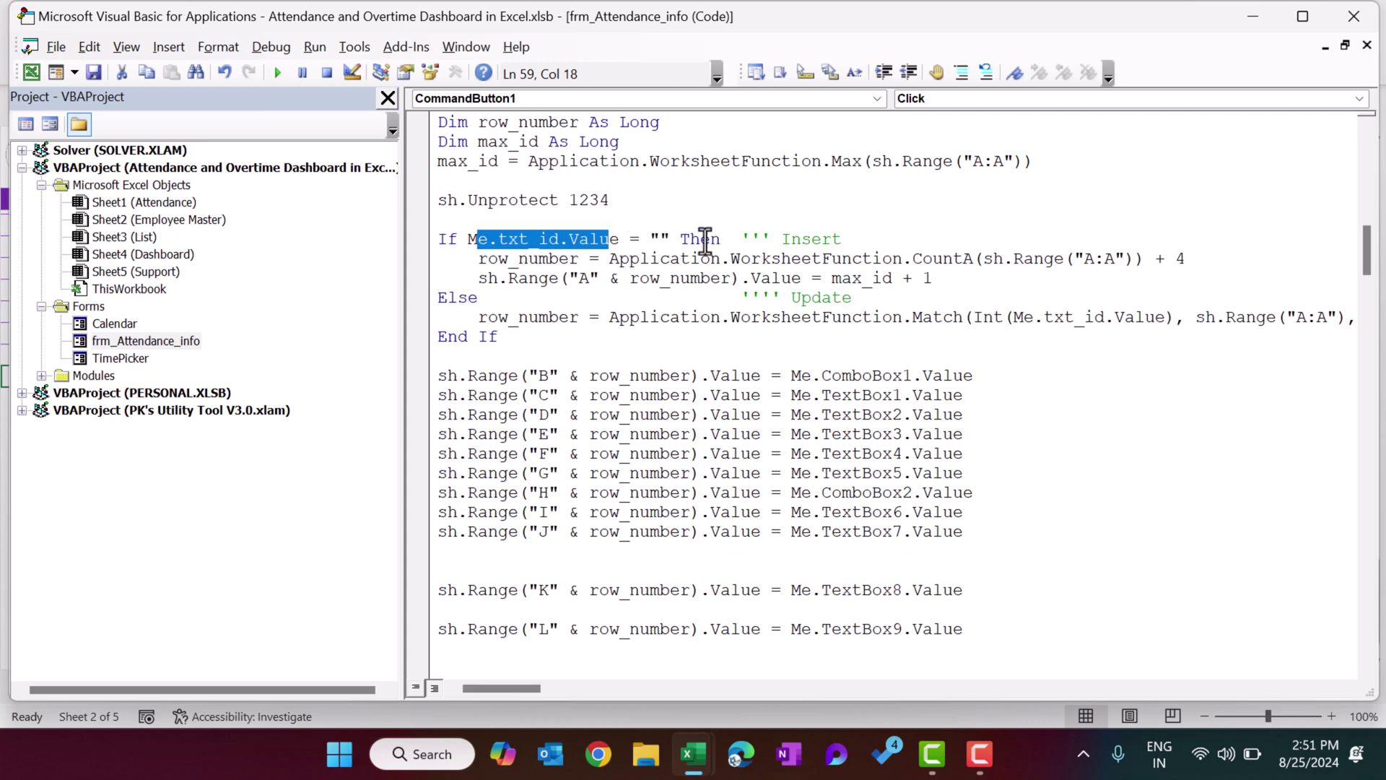
double_click(193, 340)
click(1040, 153)
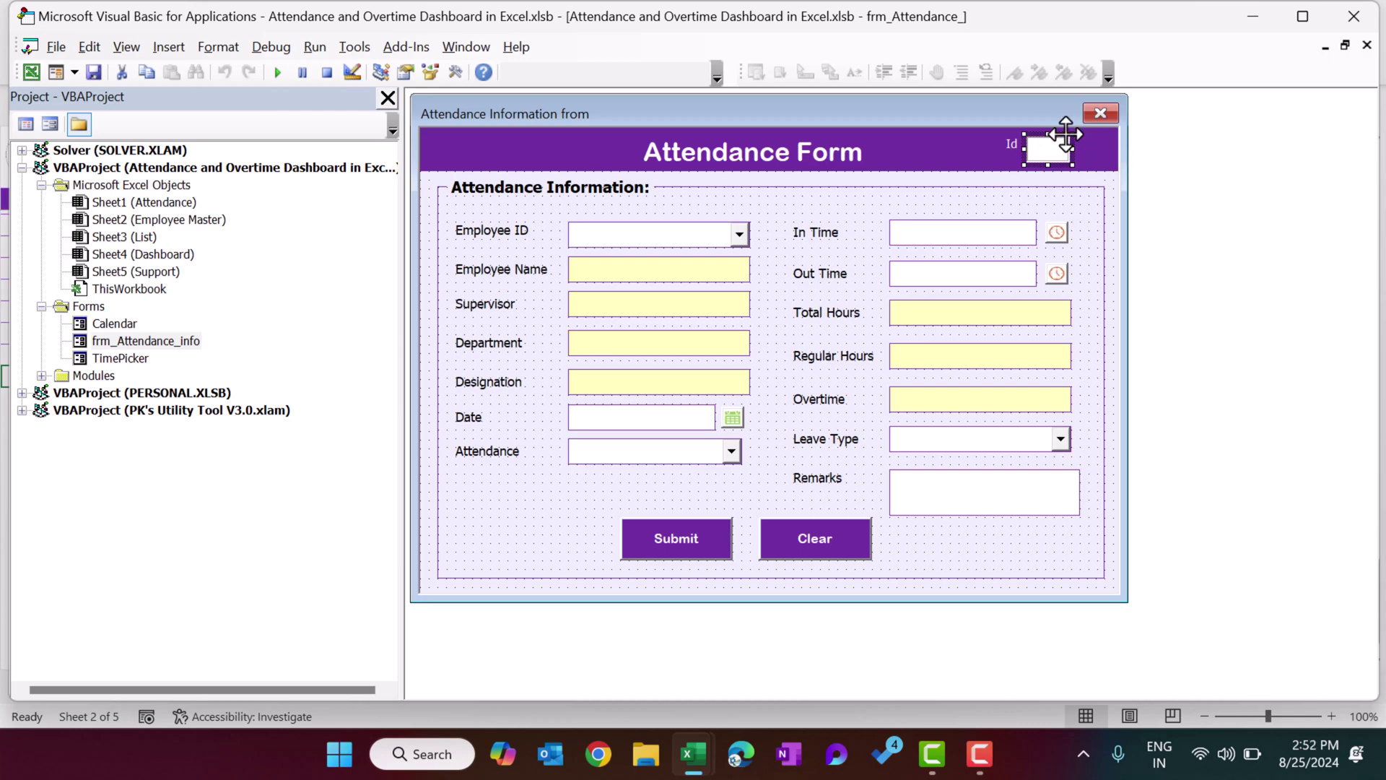
click(1367, 44)
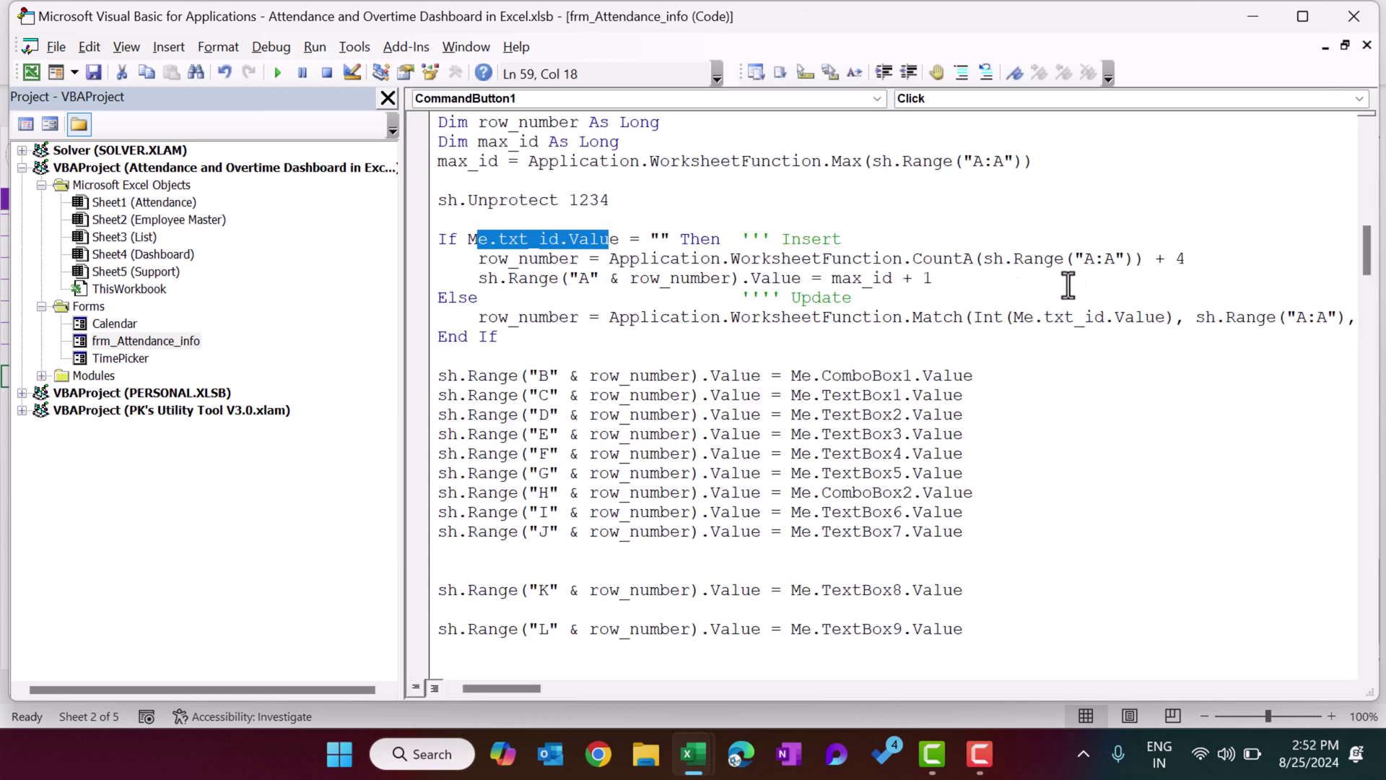
click(679, 280)
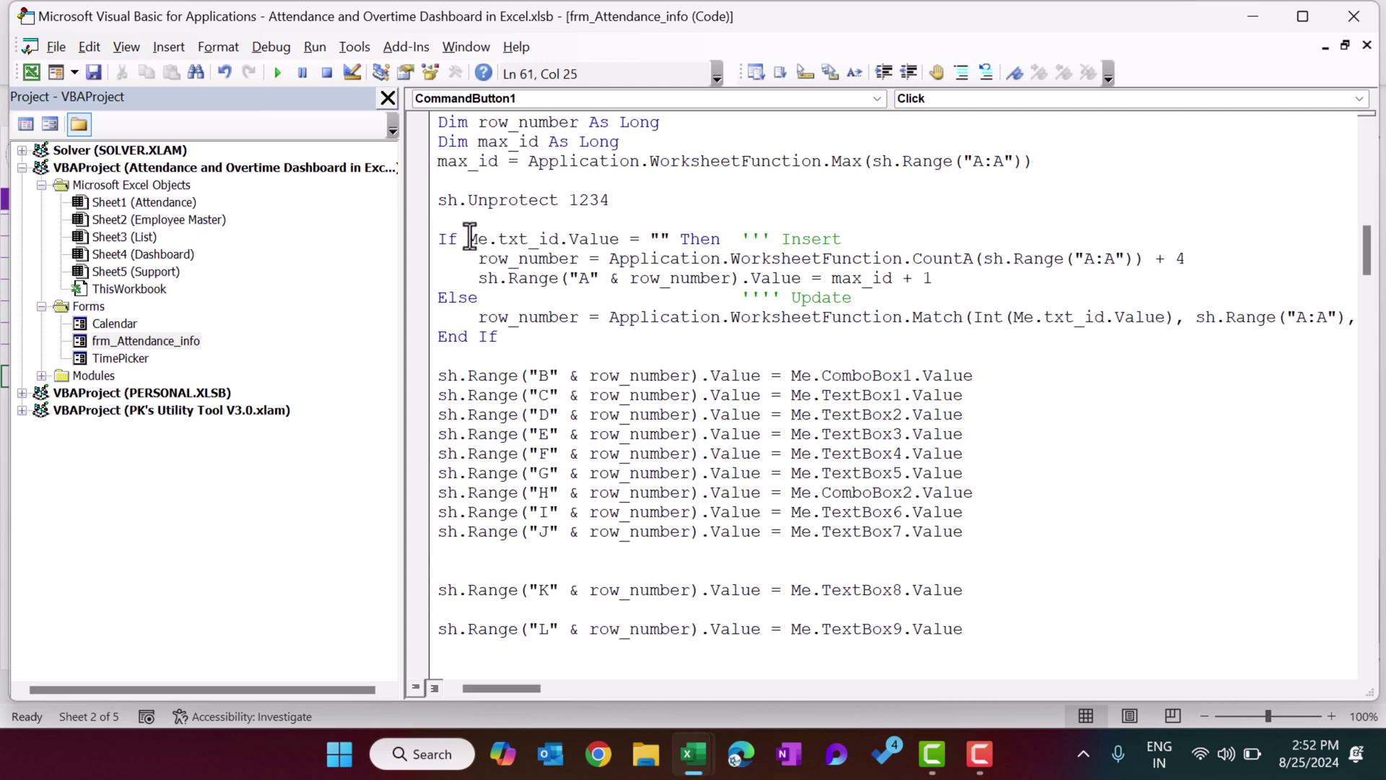
Step: Examine the txt_id condition that separates the Insert branch from the Update branch
drag(468, 238, 630, 239)
drag(785, 238, 943, 232)
drag(710, 299, 880, 304)
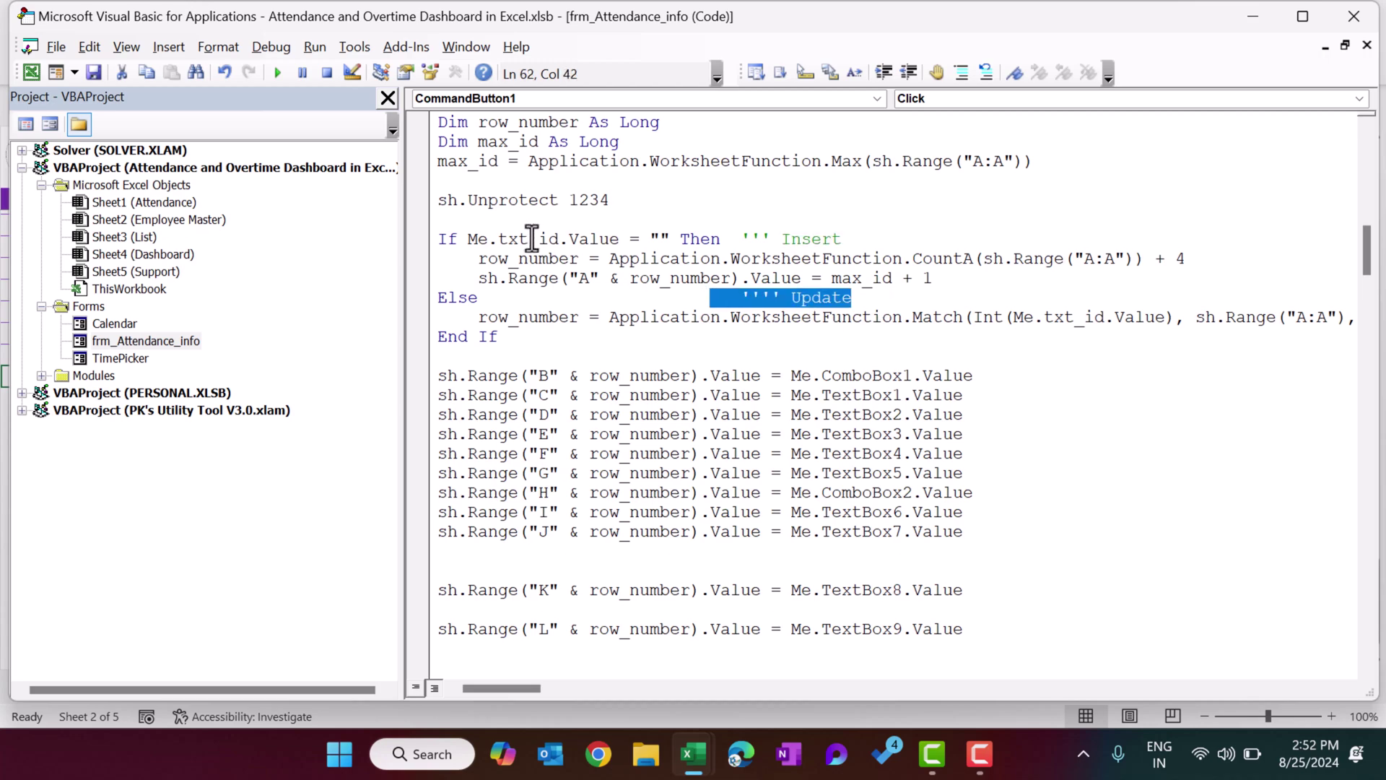
drag(532, 238, 733, 239)
click(656, 285)
Step: Examine how the Insert branch sets row_number with CountA plus 4 and writes max_id + 1 to column A
double_click(509, 261)
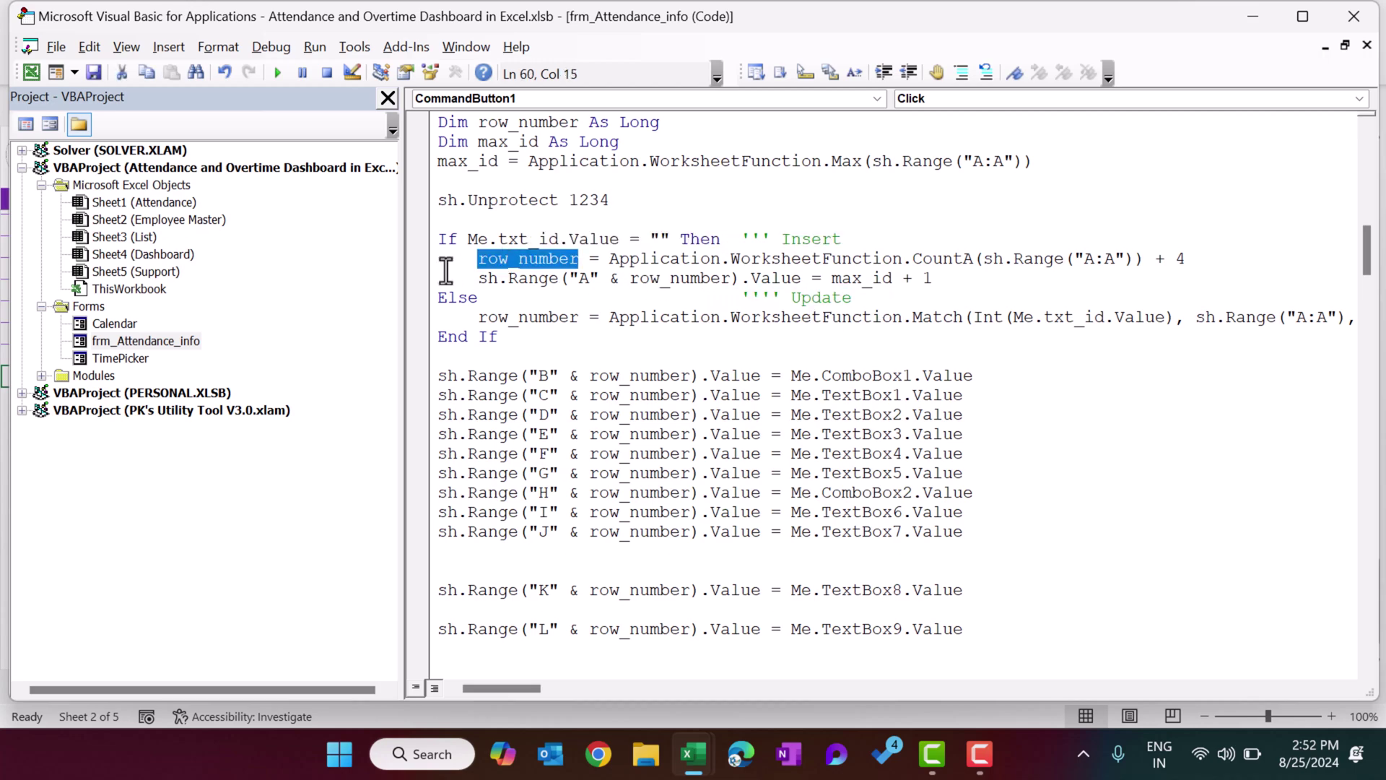
drag(619, 259, 1185, 259)
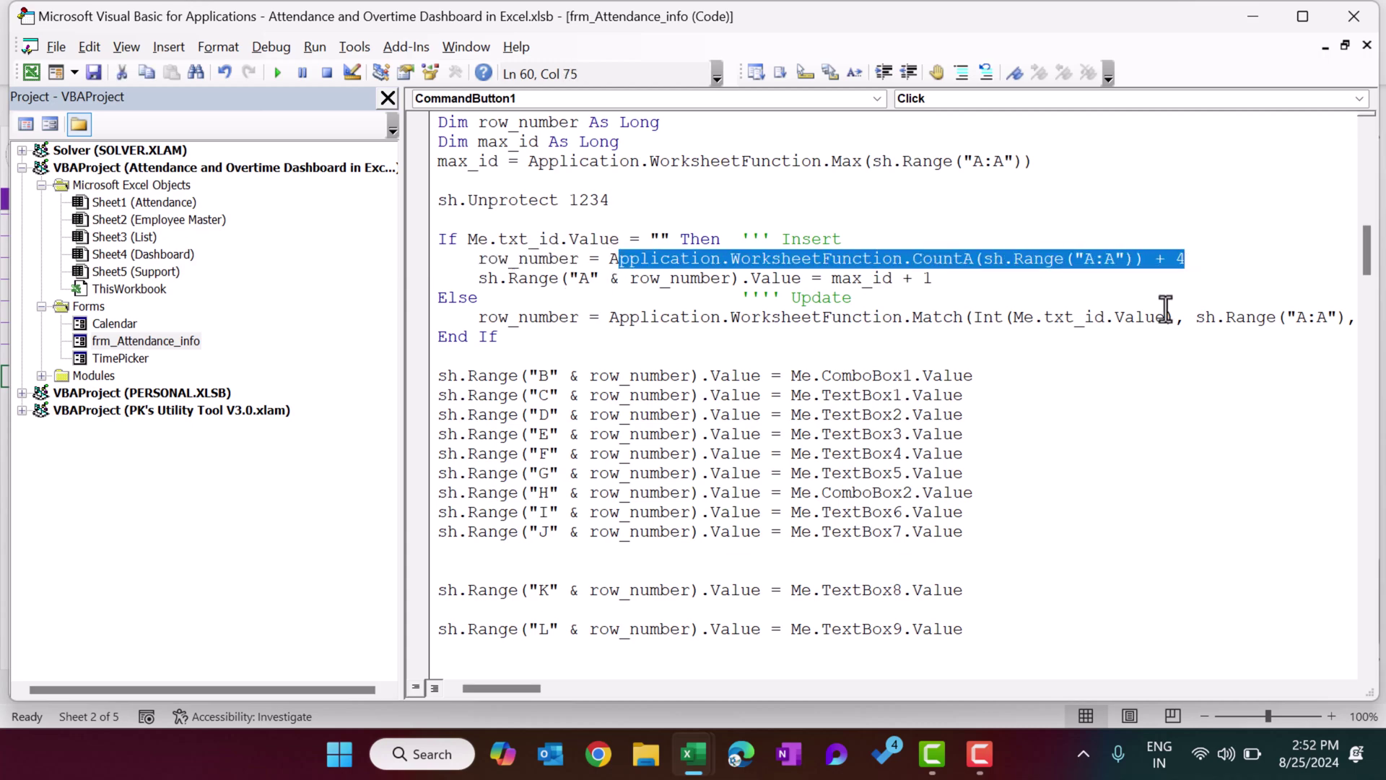
click(933, 278)
drag(1155, 258, 1185, 259)
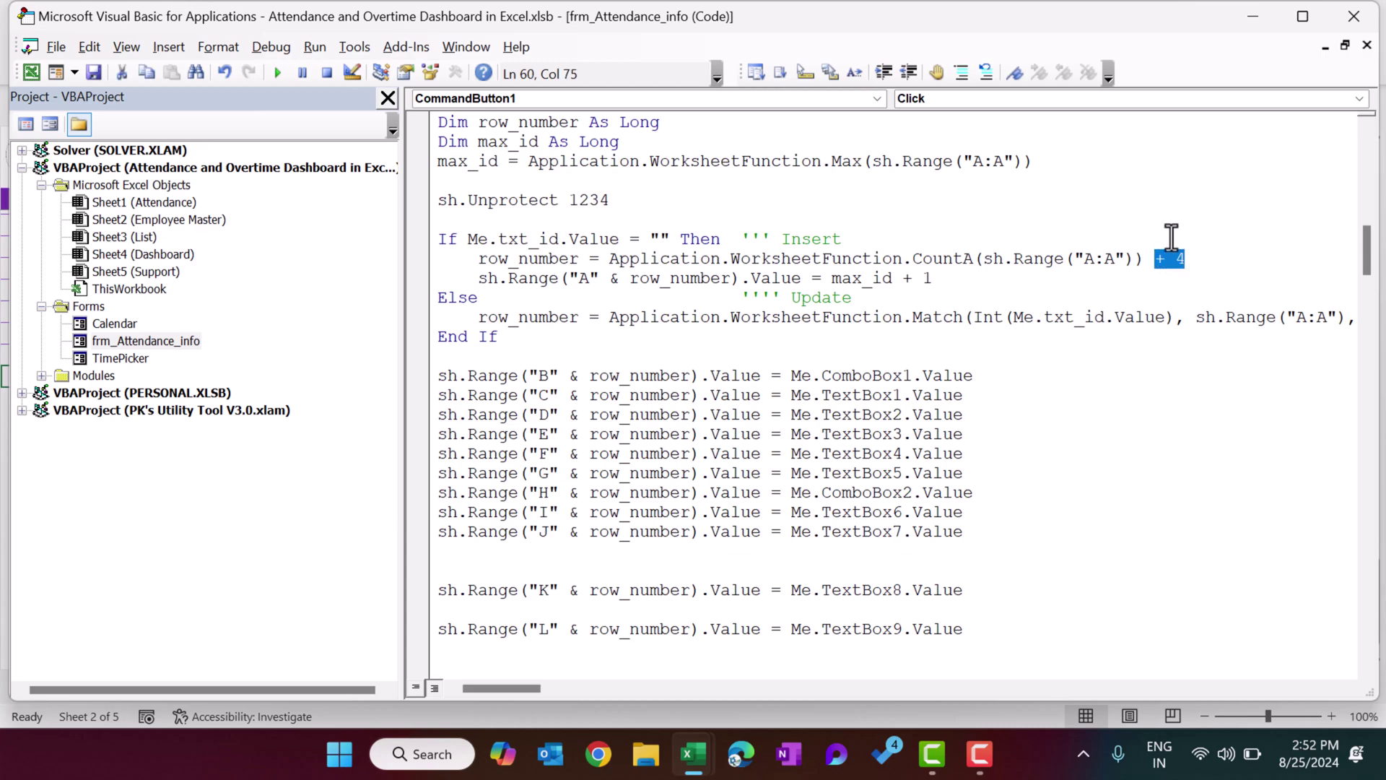
drag(499, 278, 936, 278)
click(894, 298)
drag(517, 278, 829, 280)
click(964, 283)
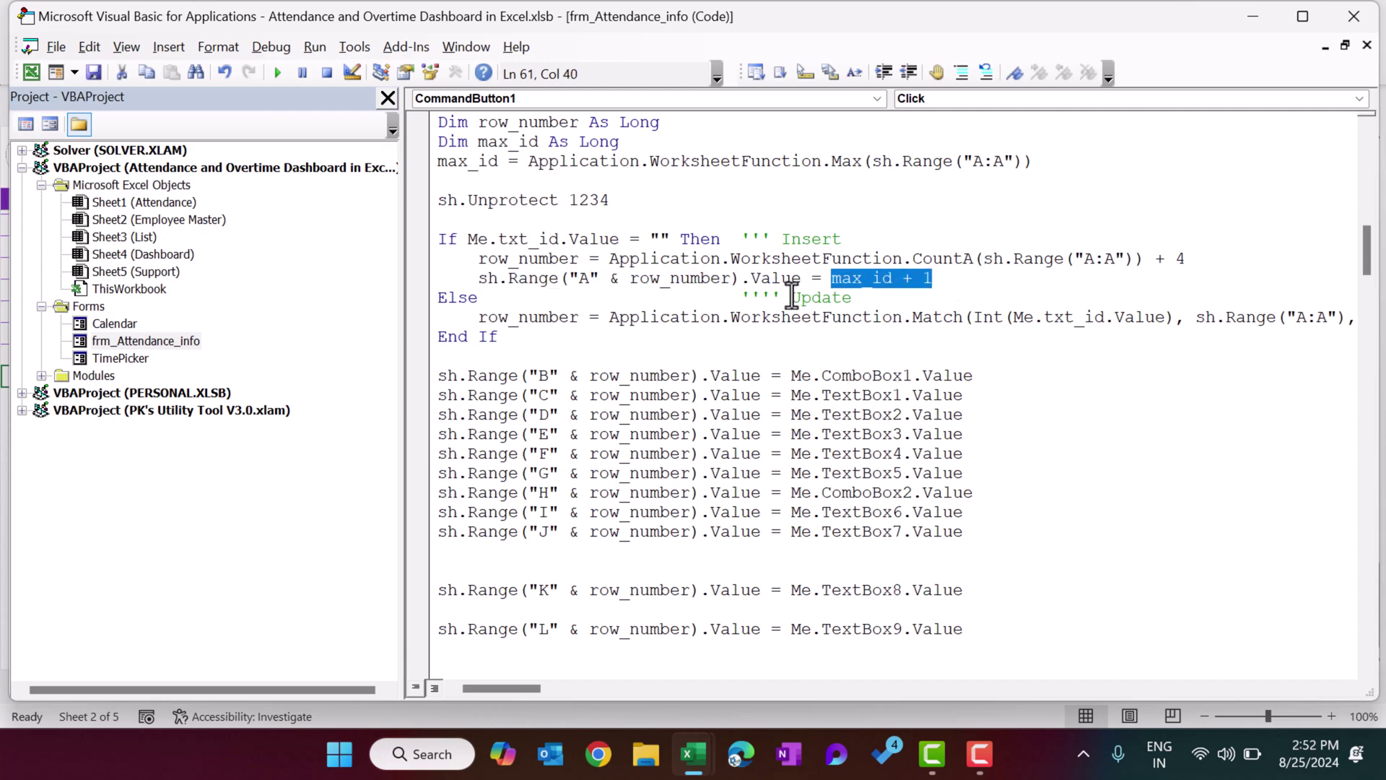
Step: Hide the project list and examine the full Match expression that sets row_number in the Update branch
click(538, 318)
drag(730, 318, 982, 318)
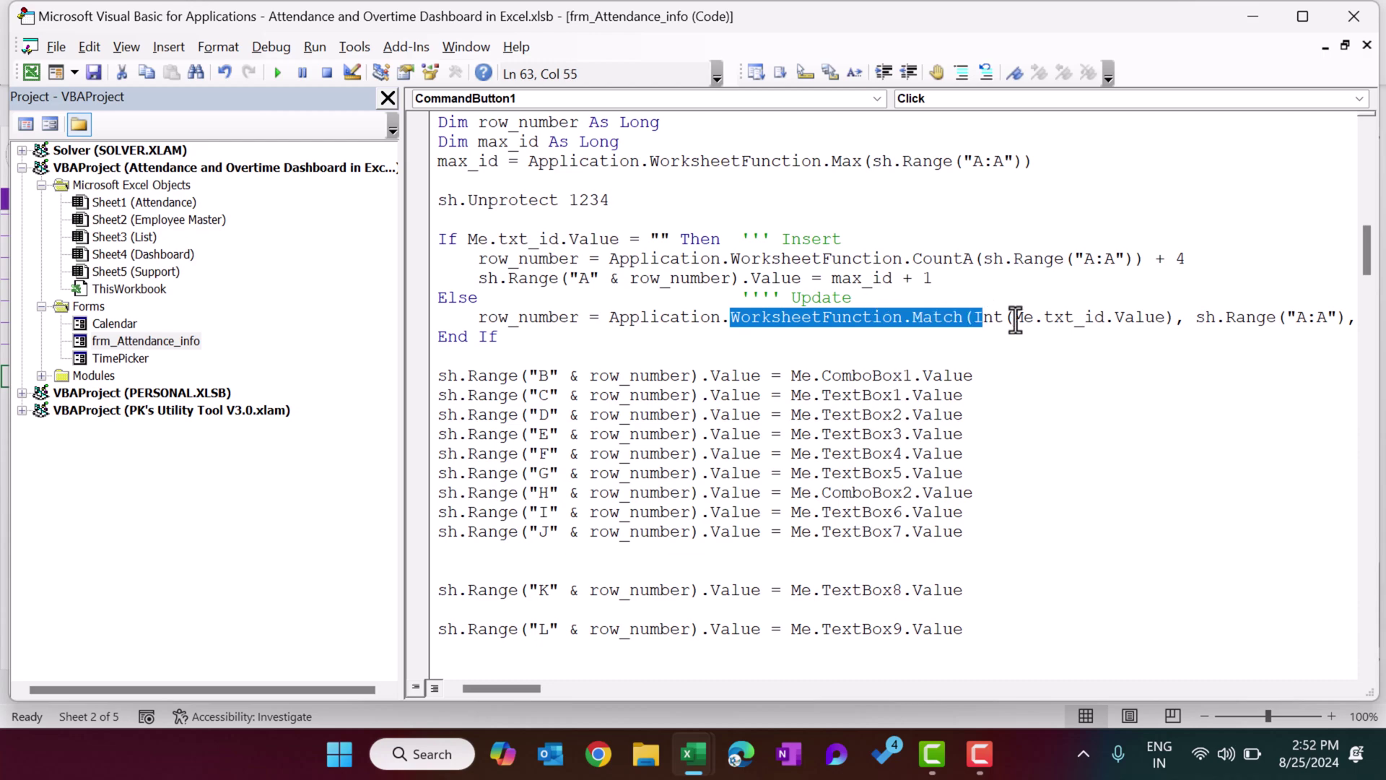
click(388, 98)
drag(650, 318, 983, 317)
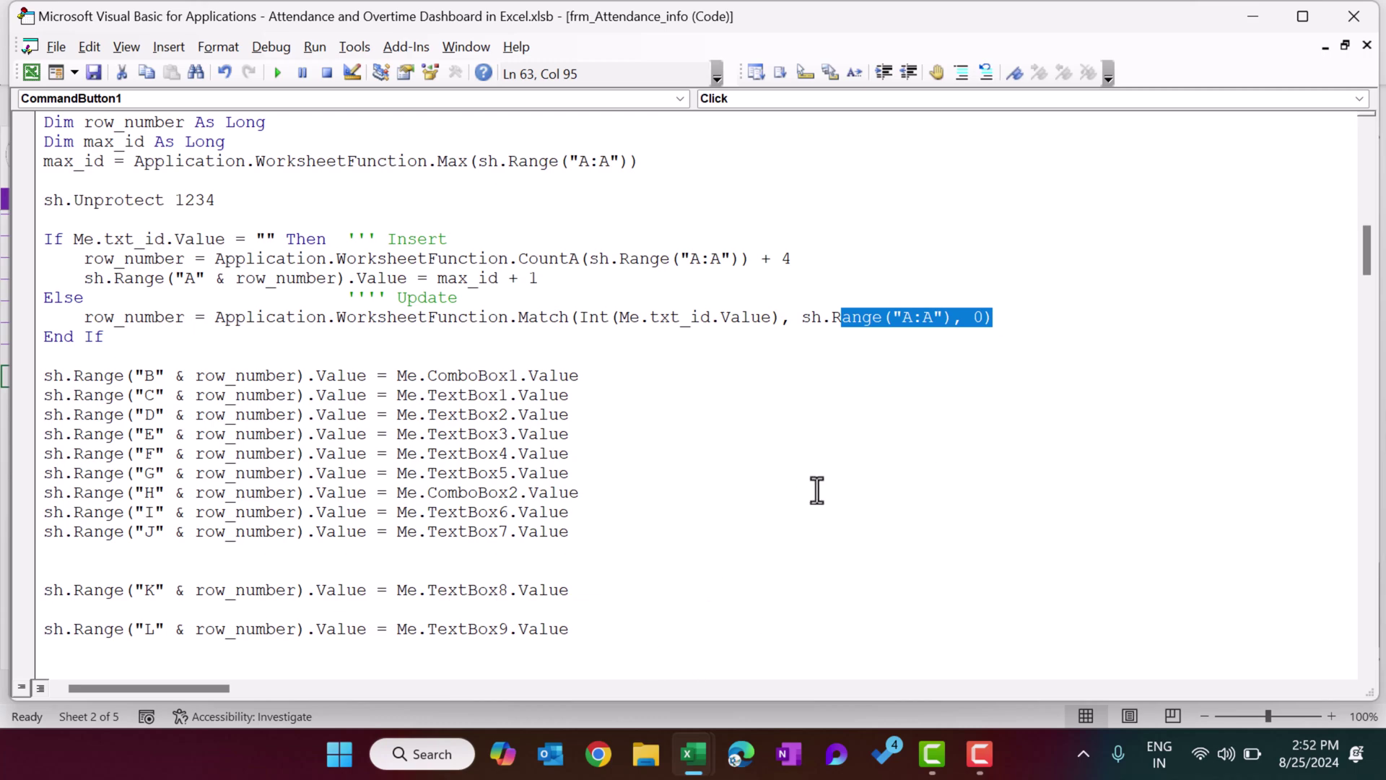
Step: Switch back to the Attendance sheet in Excel and go to the first record's ID in cell A5
key(alt+Tab)
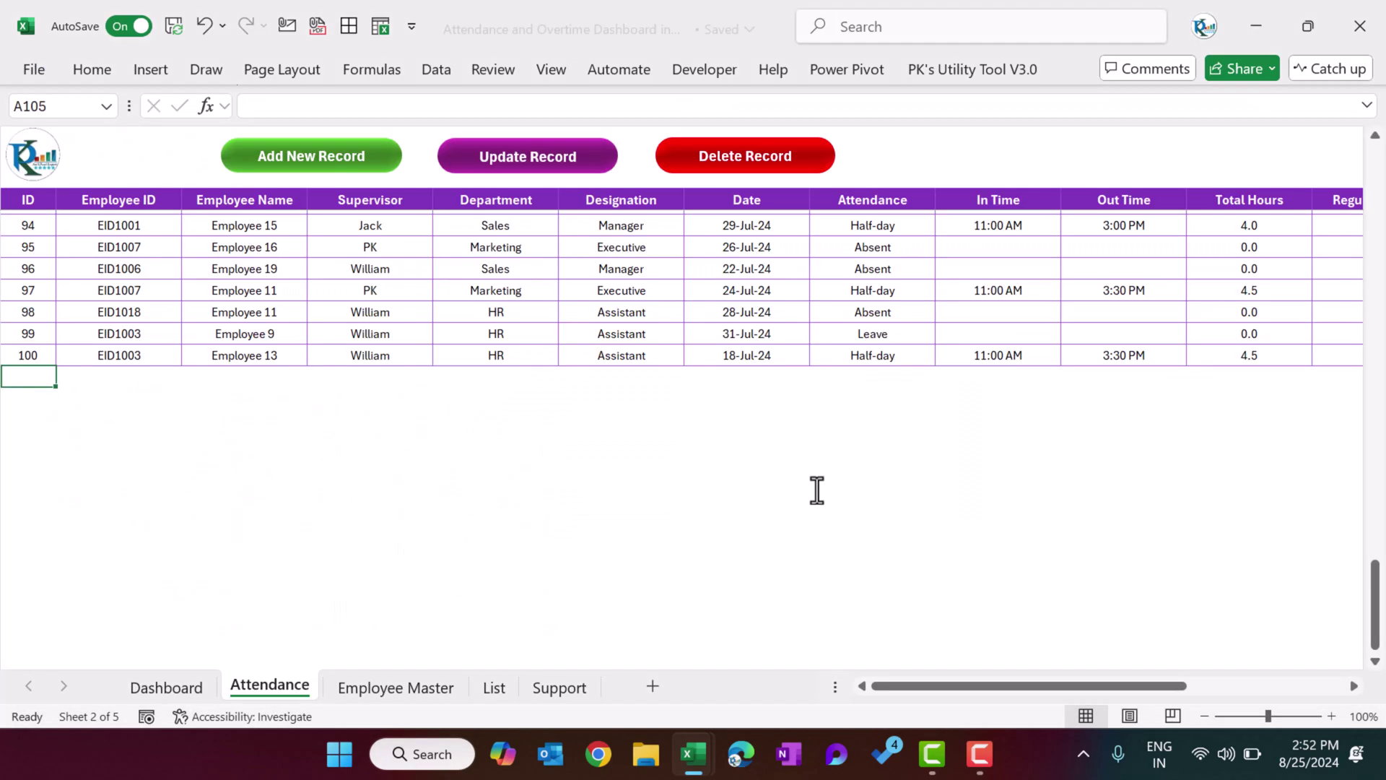
key(Up)
scroll(44, 328, up, 5)
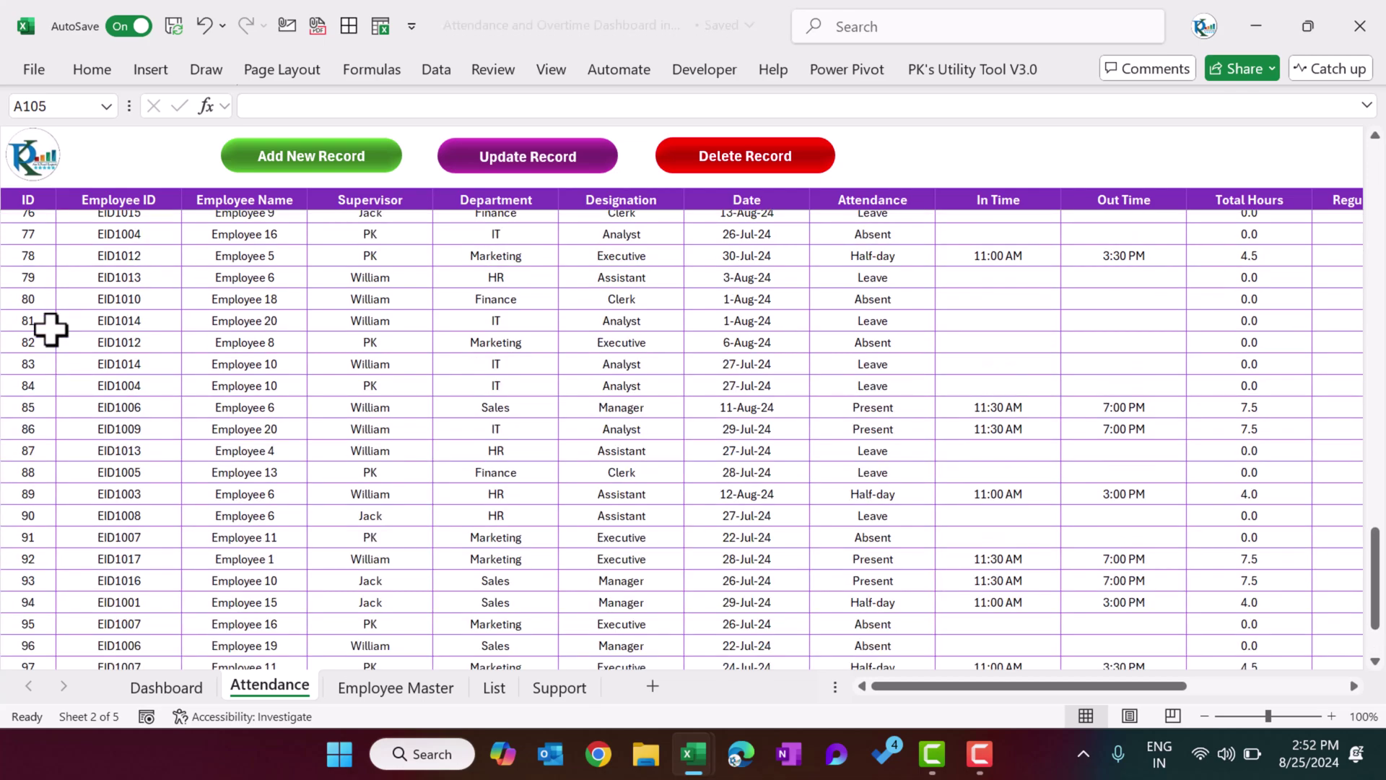
key(ctrl+Home)
key(Right)
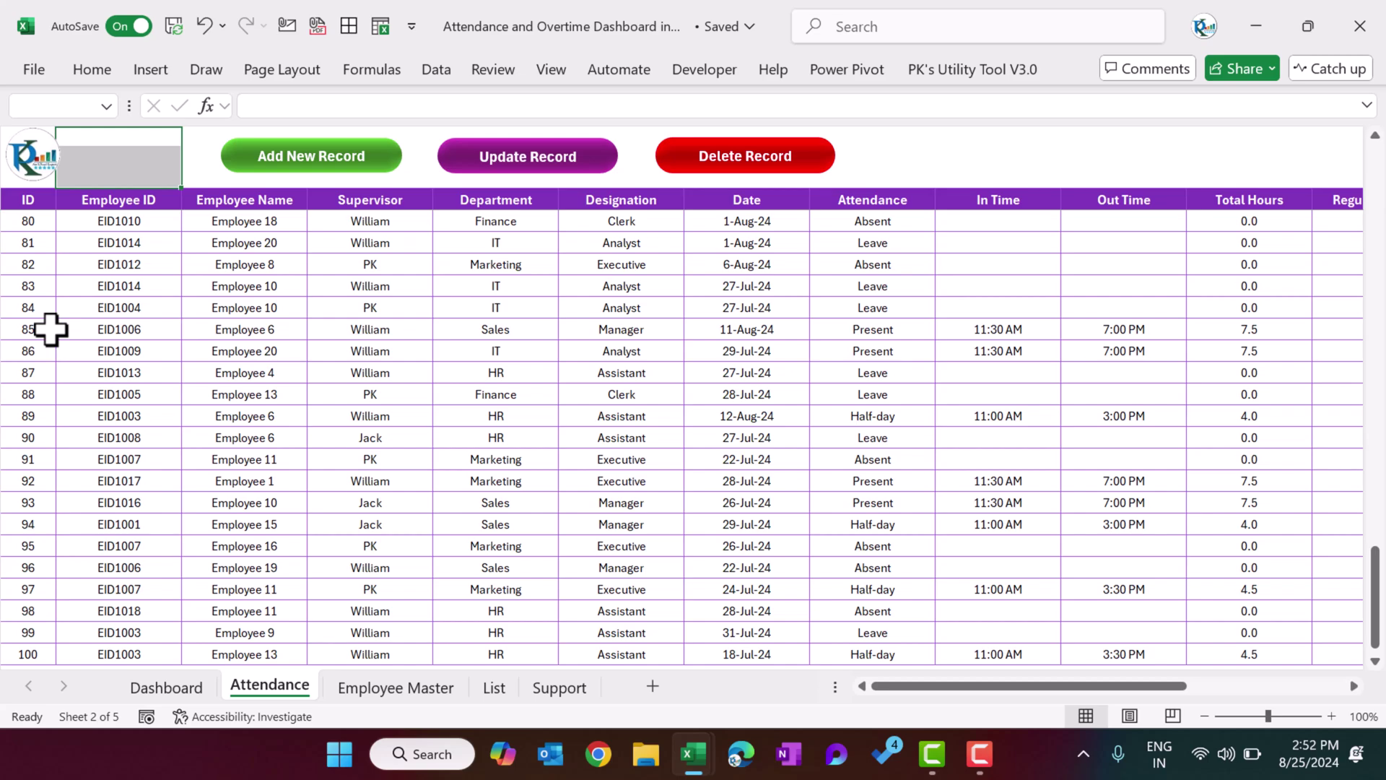
key(Down)
key(shift+Up)
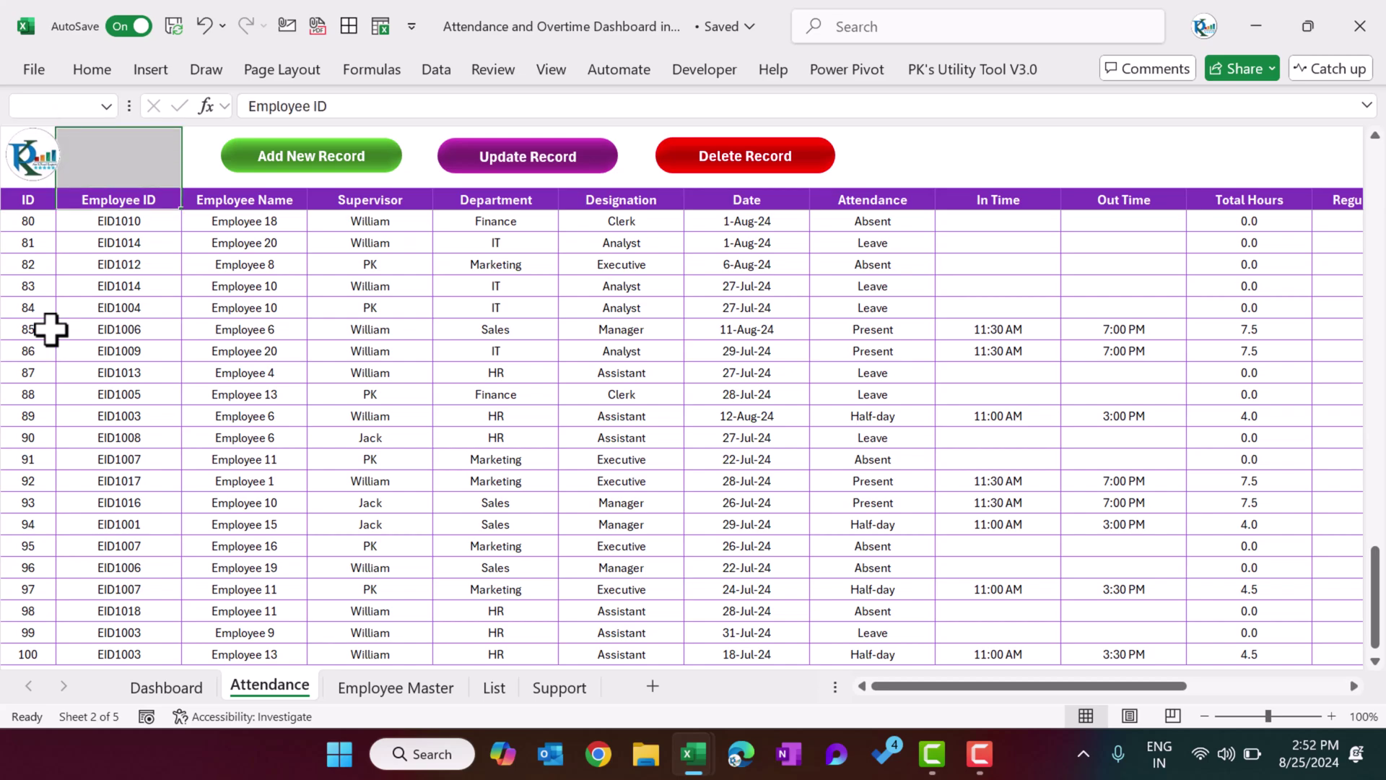
key(Down)
key(Left)
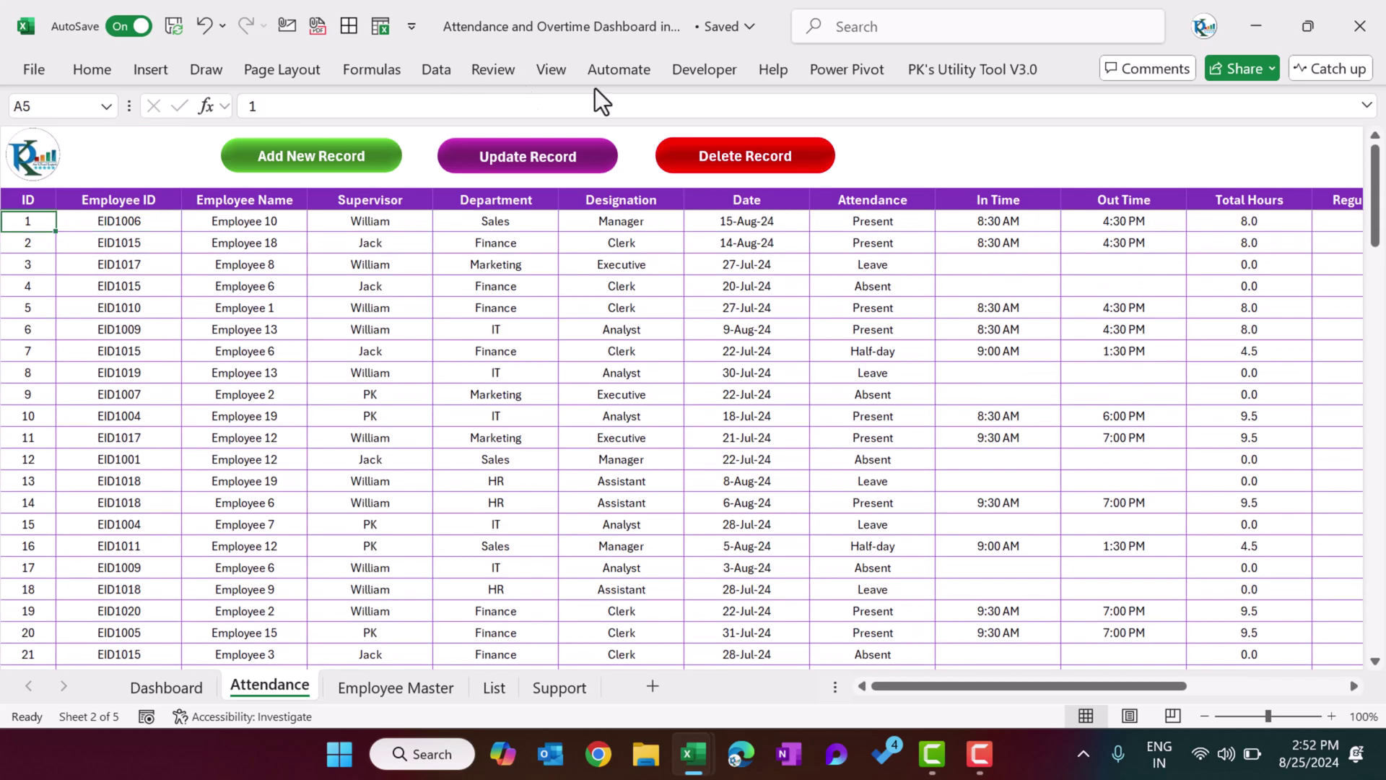
Step: Show the row and column headings on the Attendance sheet
click(552, 70)
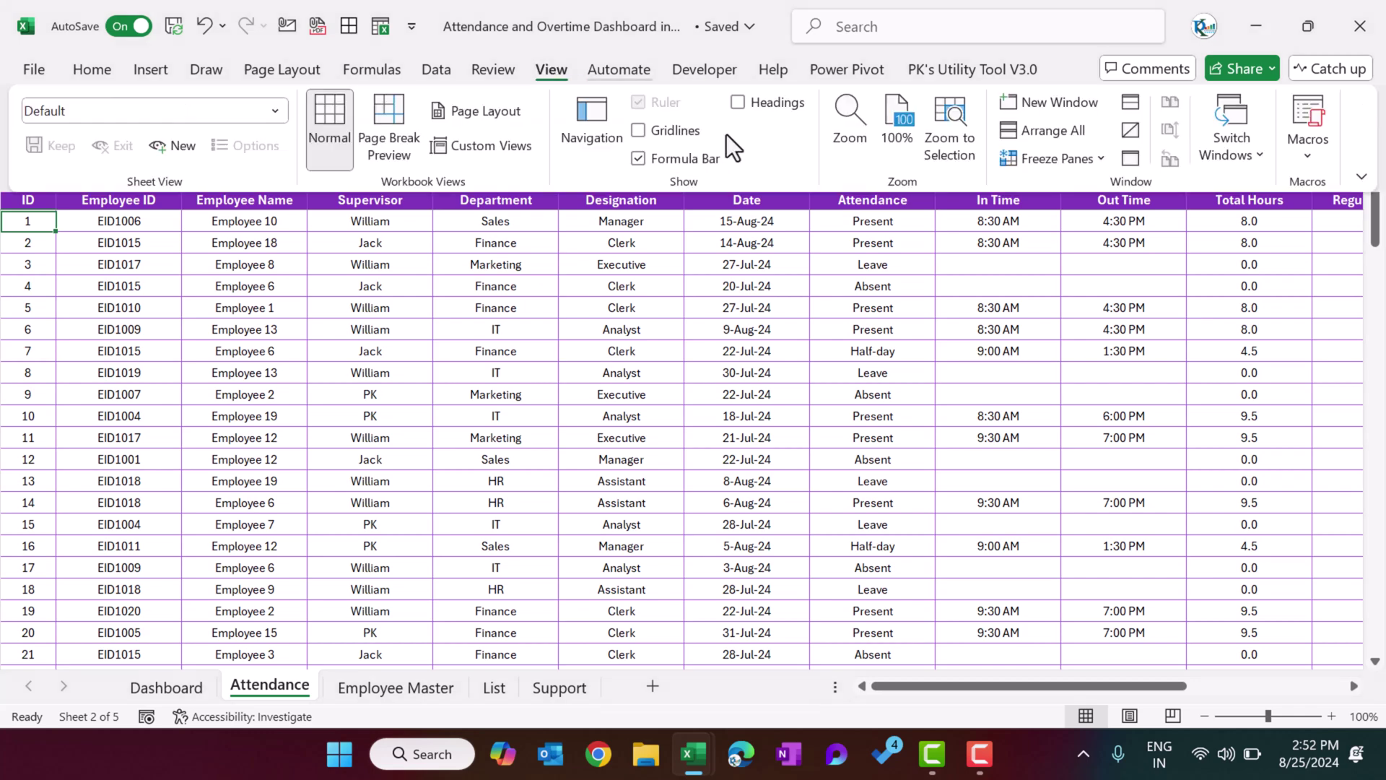
click(756, 103)
click(184, 280)
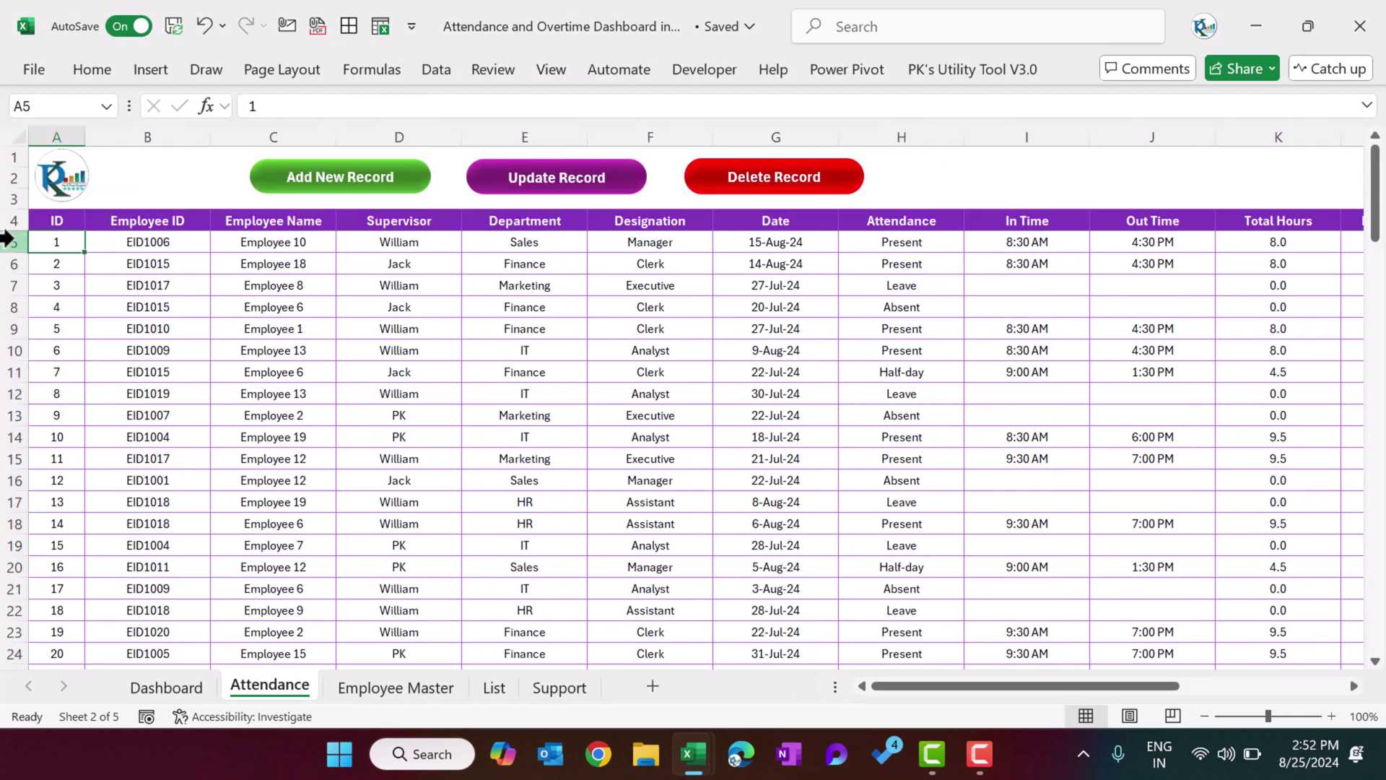
Step: Check the sheet row of the first record and the first empty row below the last record
click(16, 243)
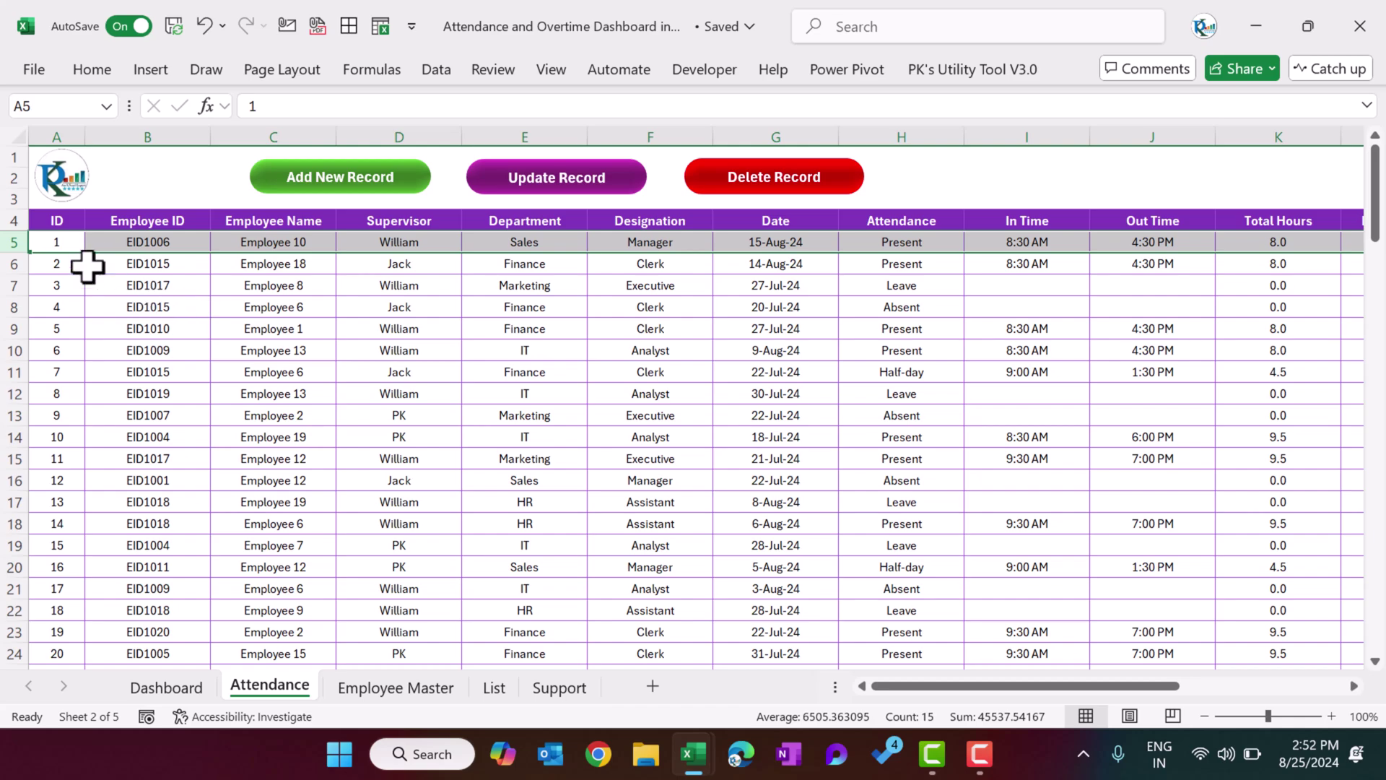
click(68, 238)
key(ctrl+Down)
key(Down)
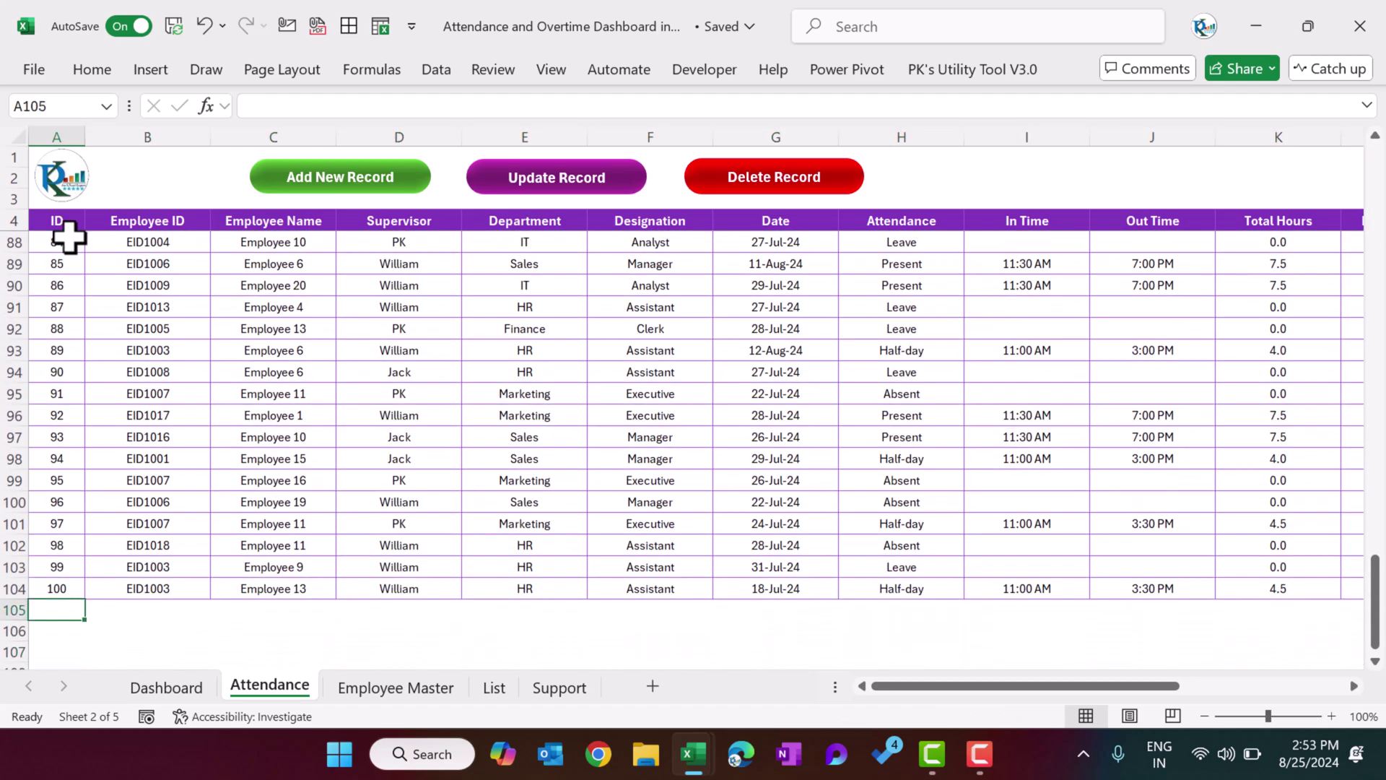
Step: Compare the IDs with the sheet row numbers among the last records, and return to the Submit code in the VBA editor
key(Up)
key(Right)
key(Up)
key(Up)
key(Up)
key(Up)
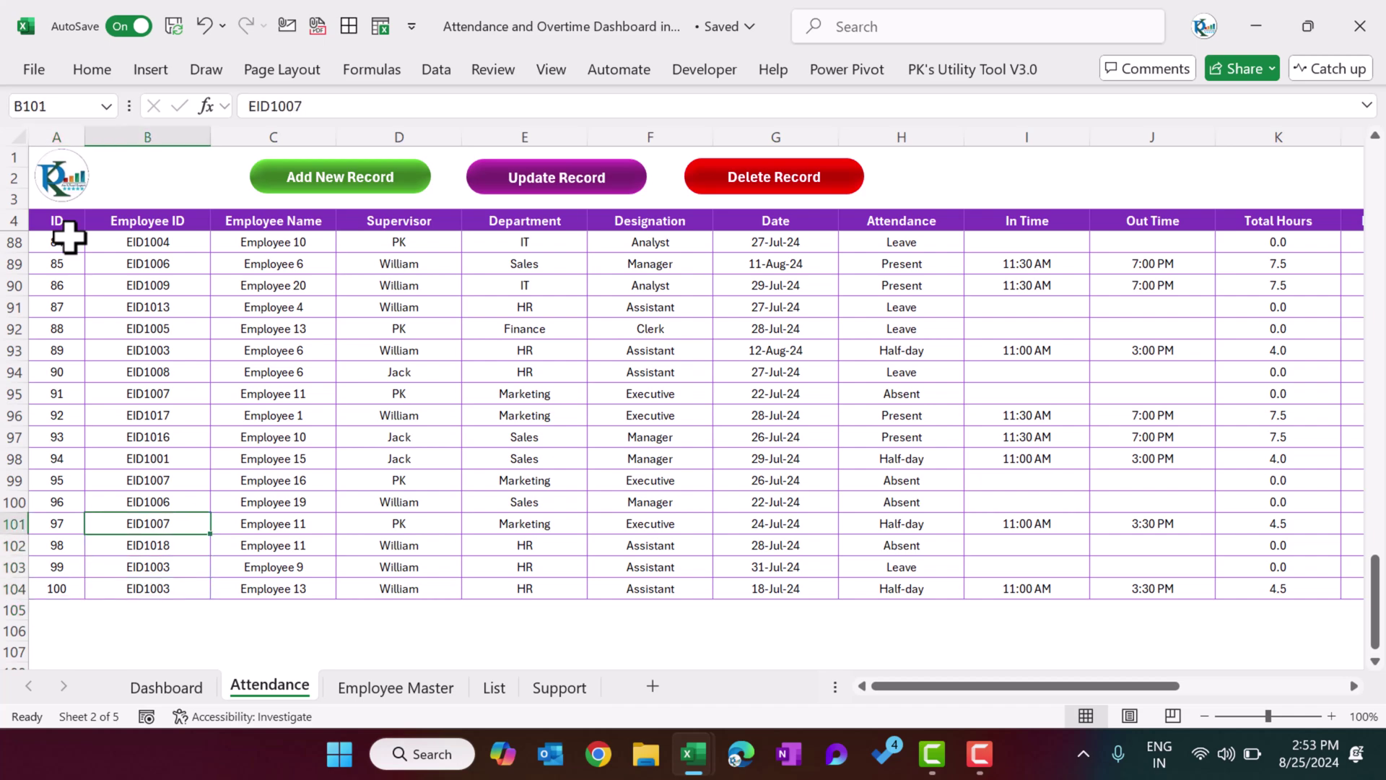
click(41, 304)
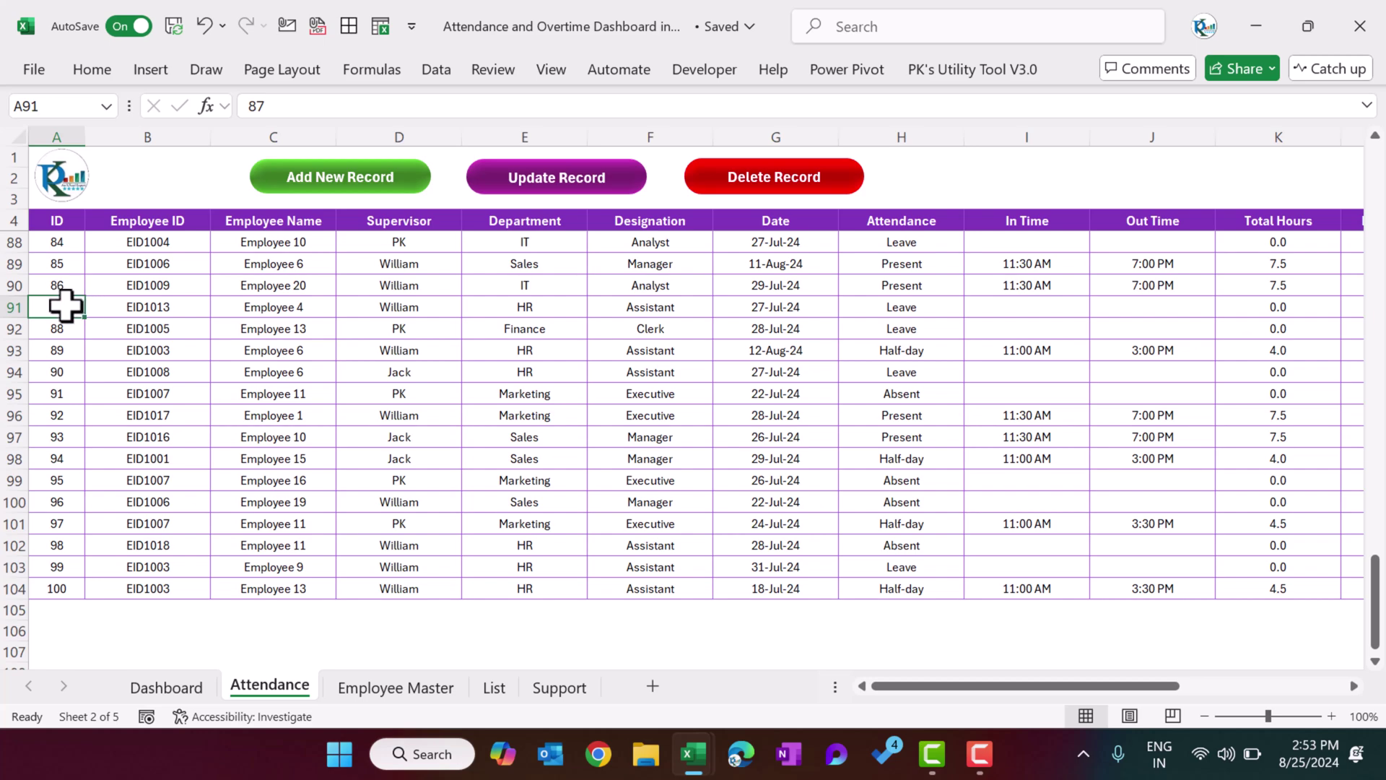
click(718, 67)
click(40, 126)
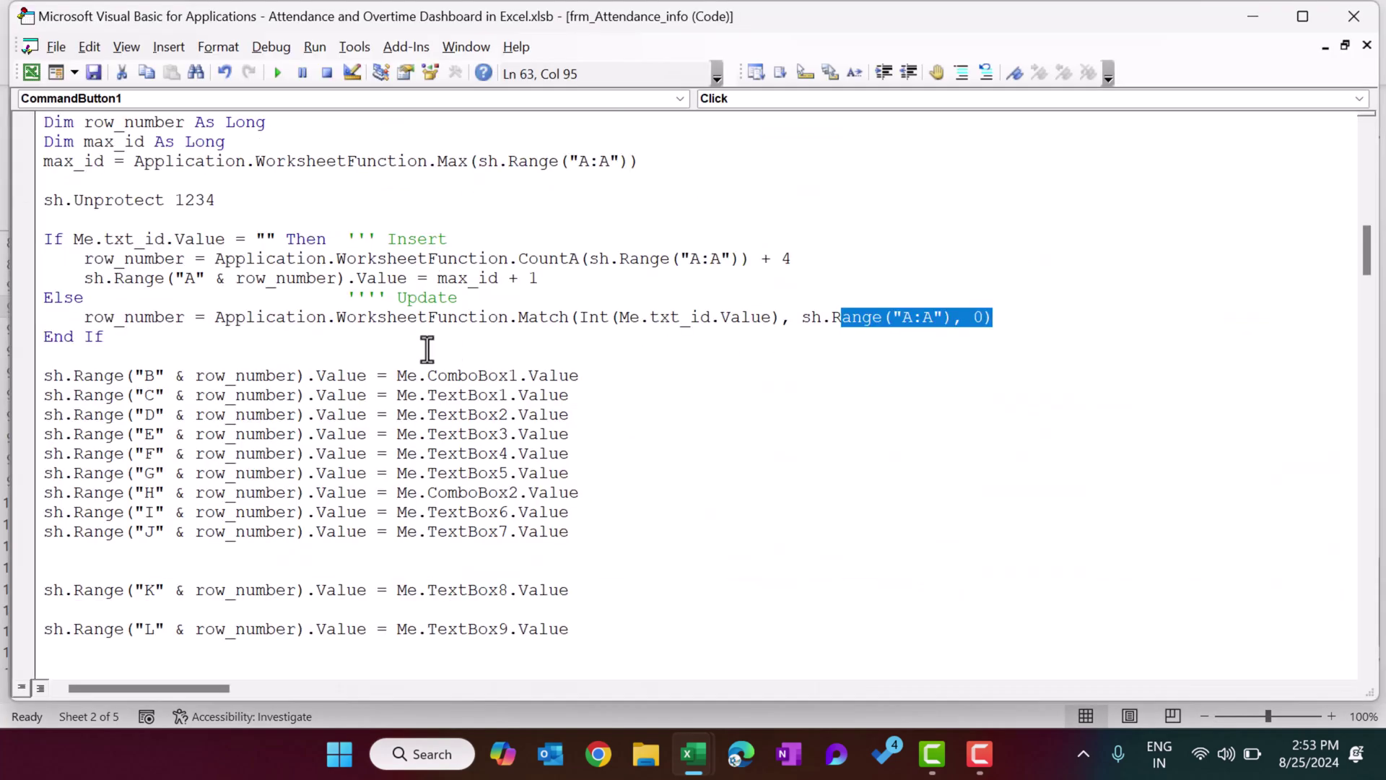
Step: Examine the Submit code lines that write the form's values to sheet columns B to J
drag(36, 376, 604, 536)
click(646, 450)
double_click(500, 375)
click(478, 396)
click(478, 449)
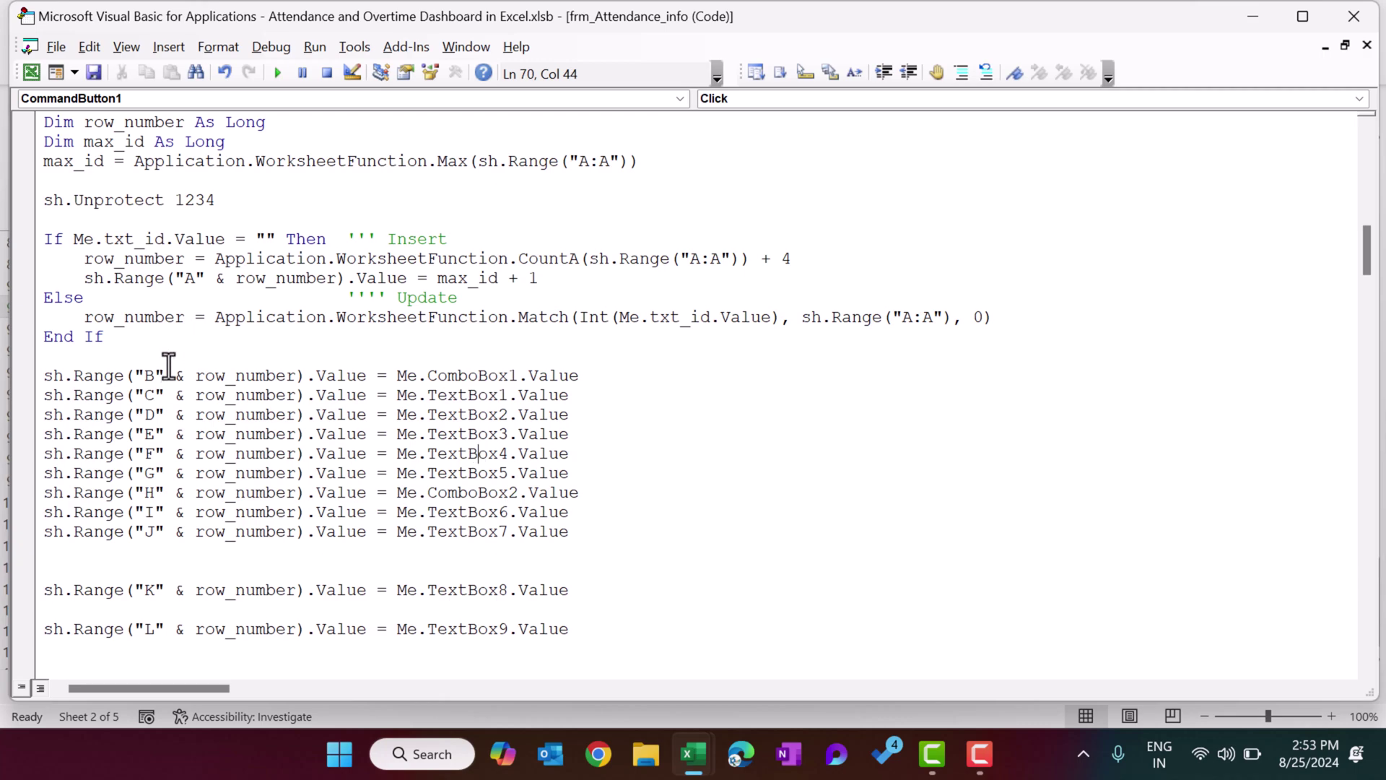
Step: Read through the assignments for columns K to P and the Apply Same Formatting block of the Submit code
scroll(594, 408, down, 5)
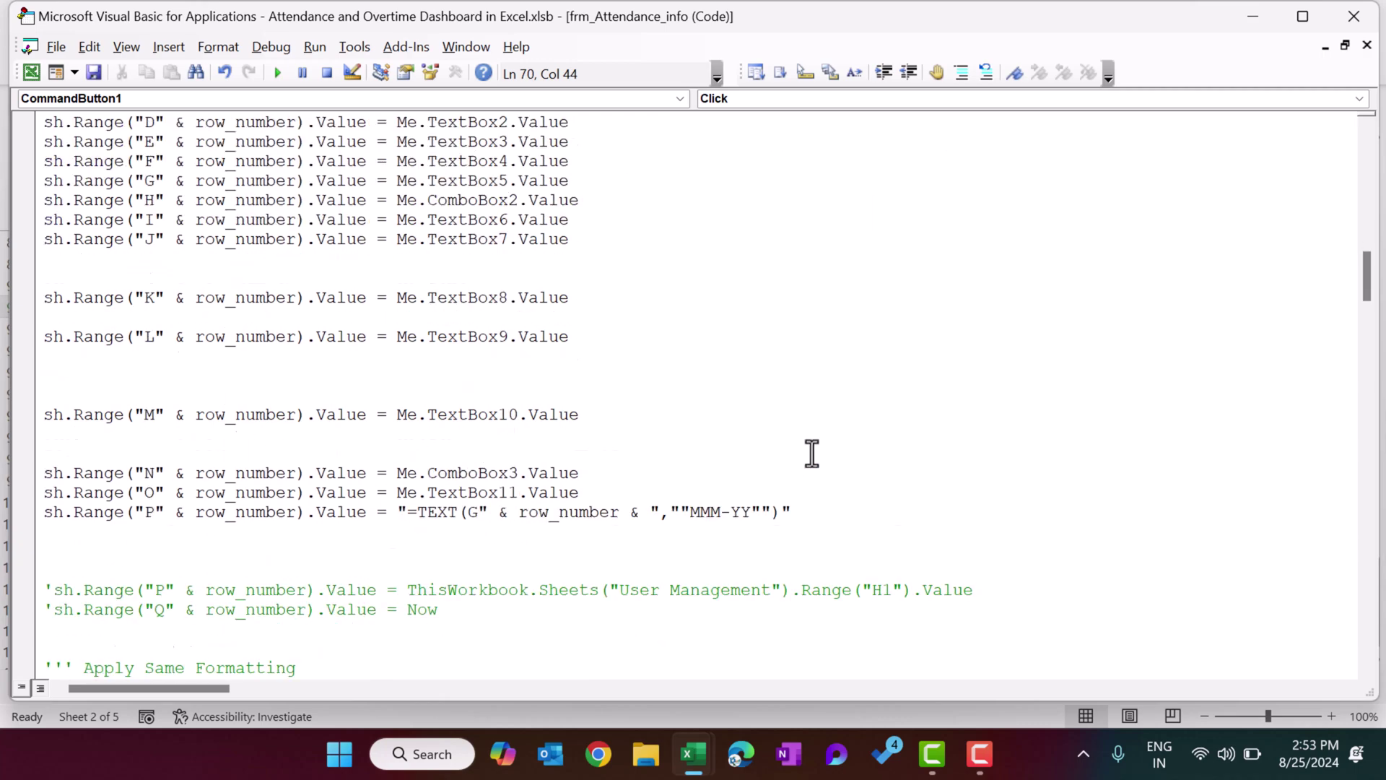
scroll(812, 453, down, 7)
scroll(134, 305, down, 2)
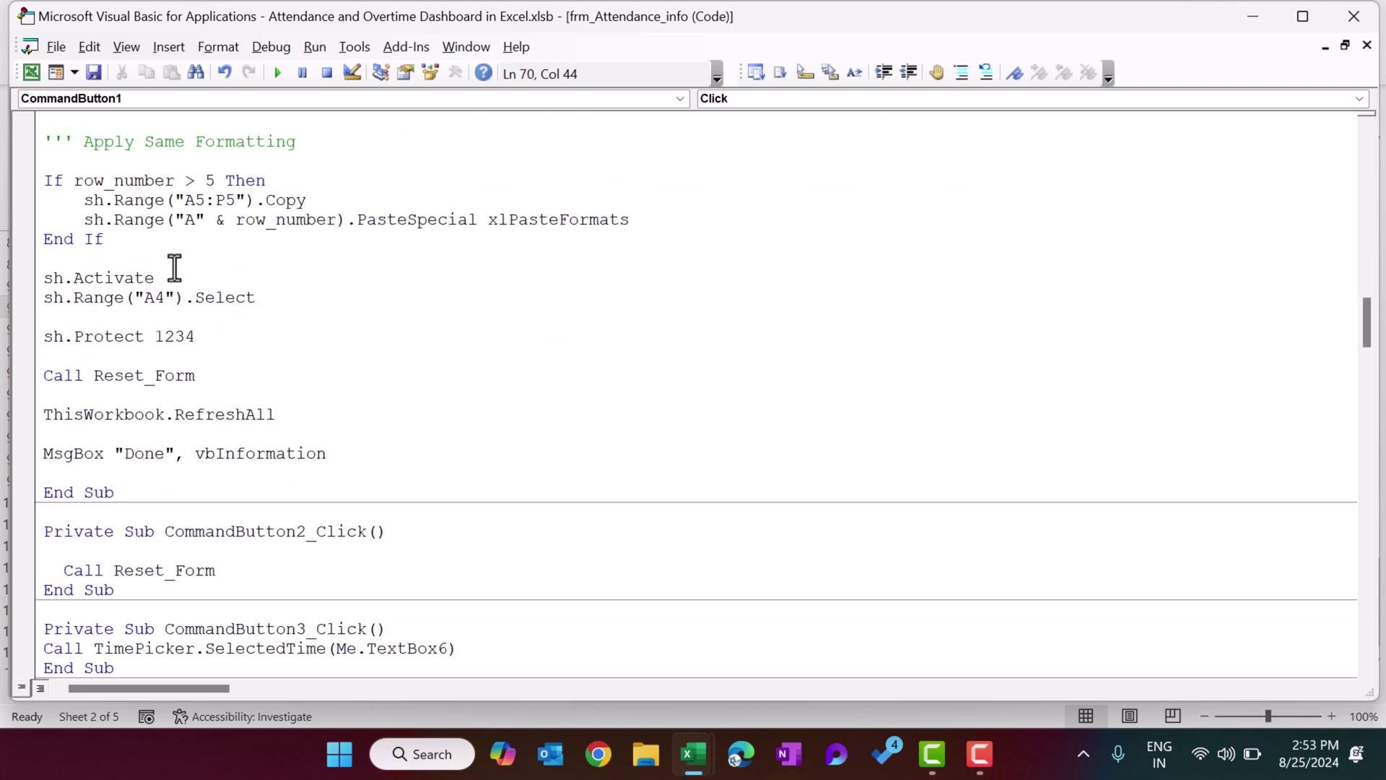
scroll(583, 331, up, 1)
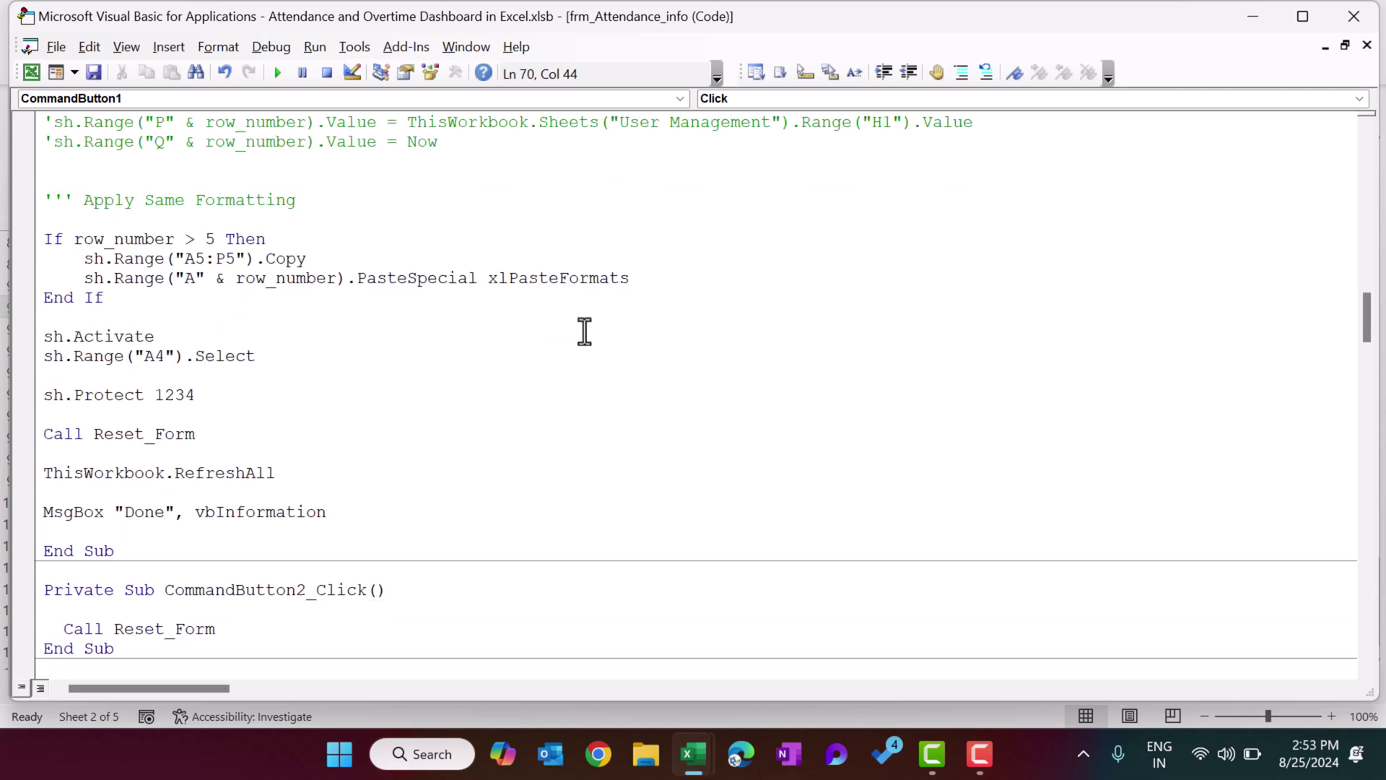
scroll(584, 332, up, 3)
scroll(584, 332, down, 5)
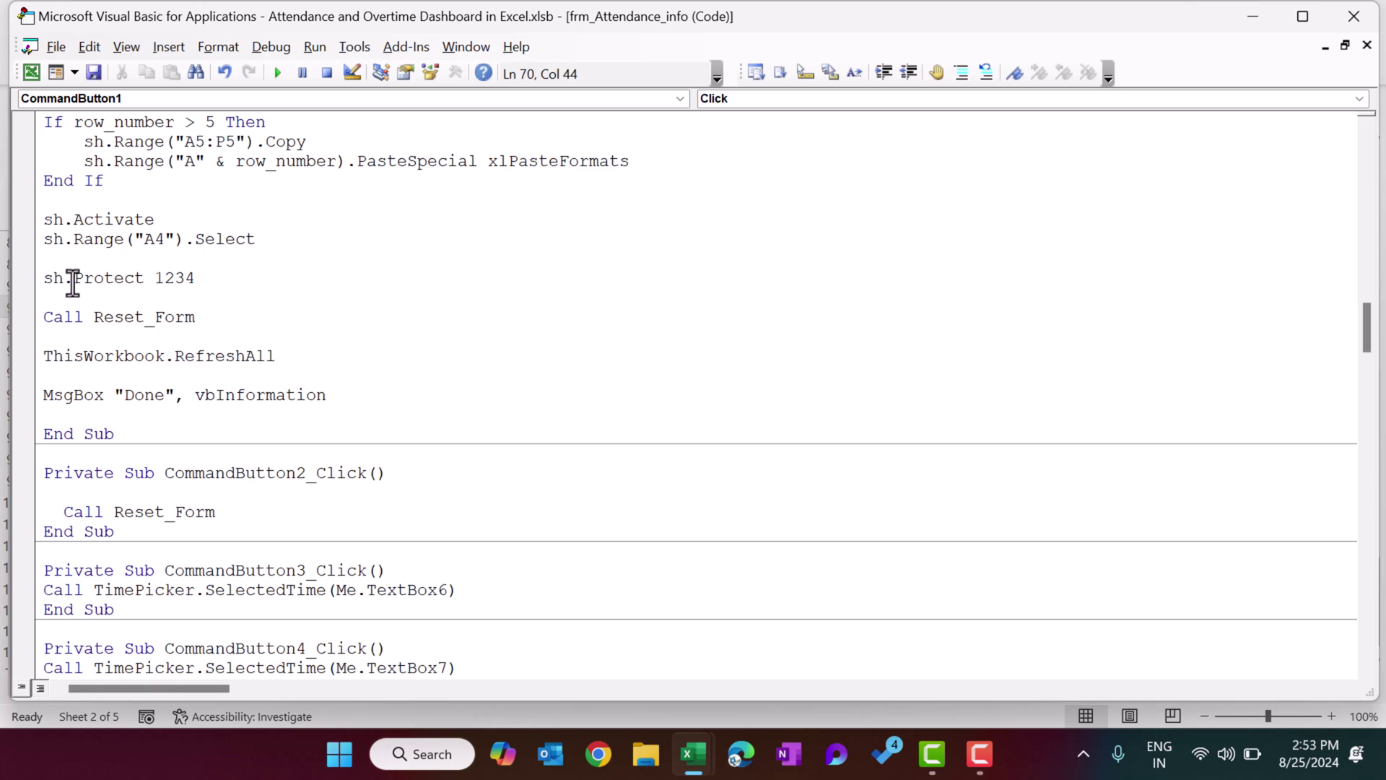
Step: Examine the closing Submit code lines for sheet protection, the Reset_Form call, ThisWorkbook.RefreshAll and the message box
drag(64, 279, 186, 279)
click(20, 318)
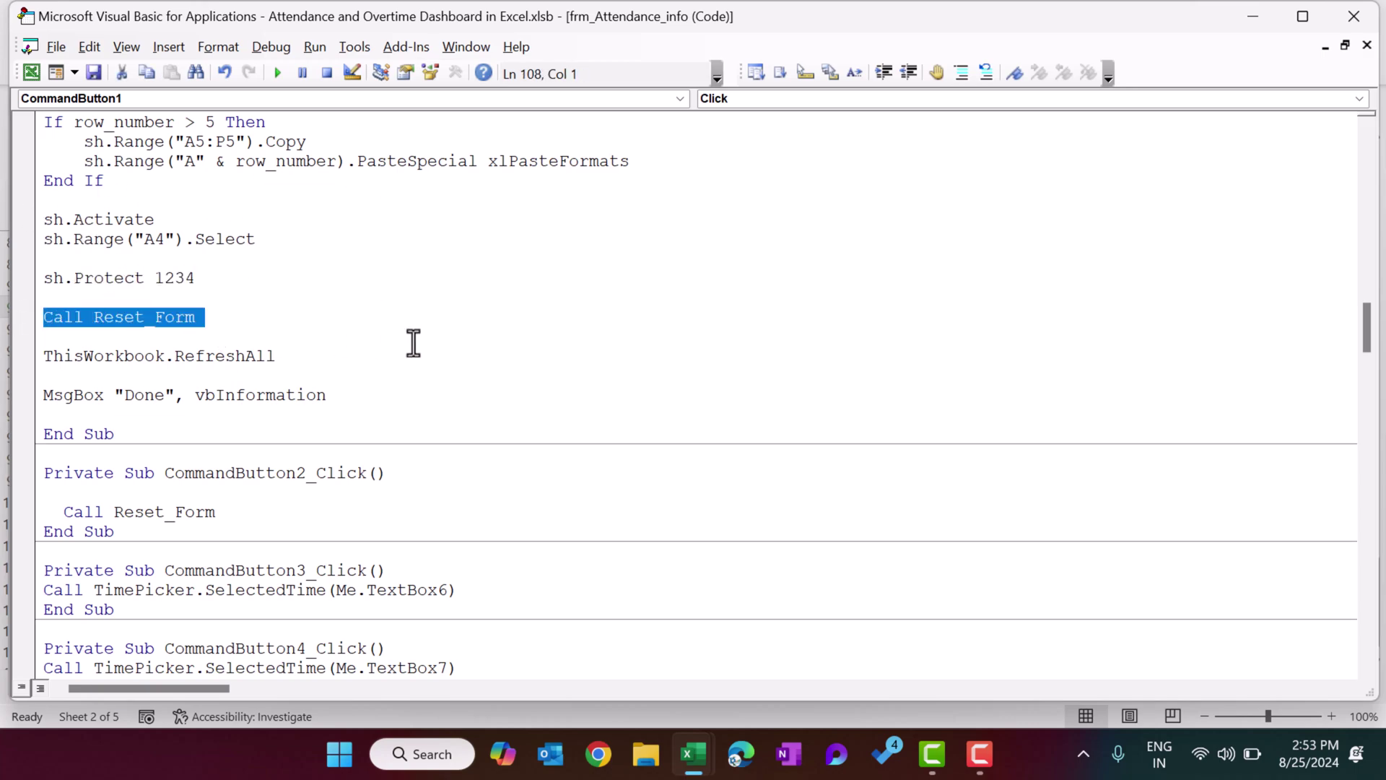
drag(273, 357, 548, 335)
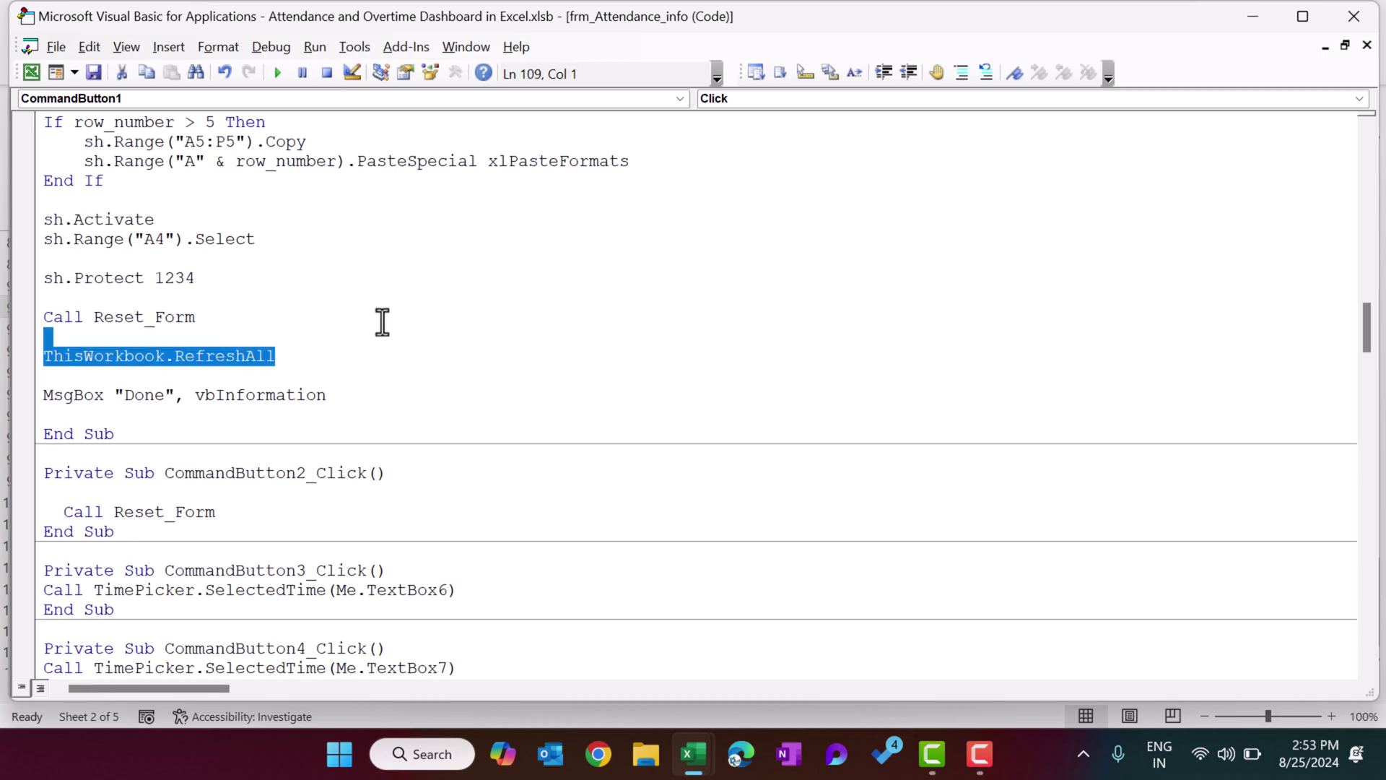
click(362, 345)
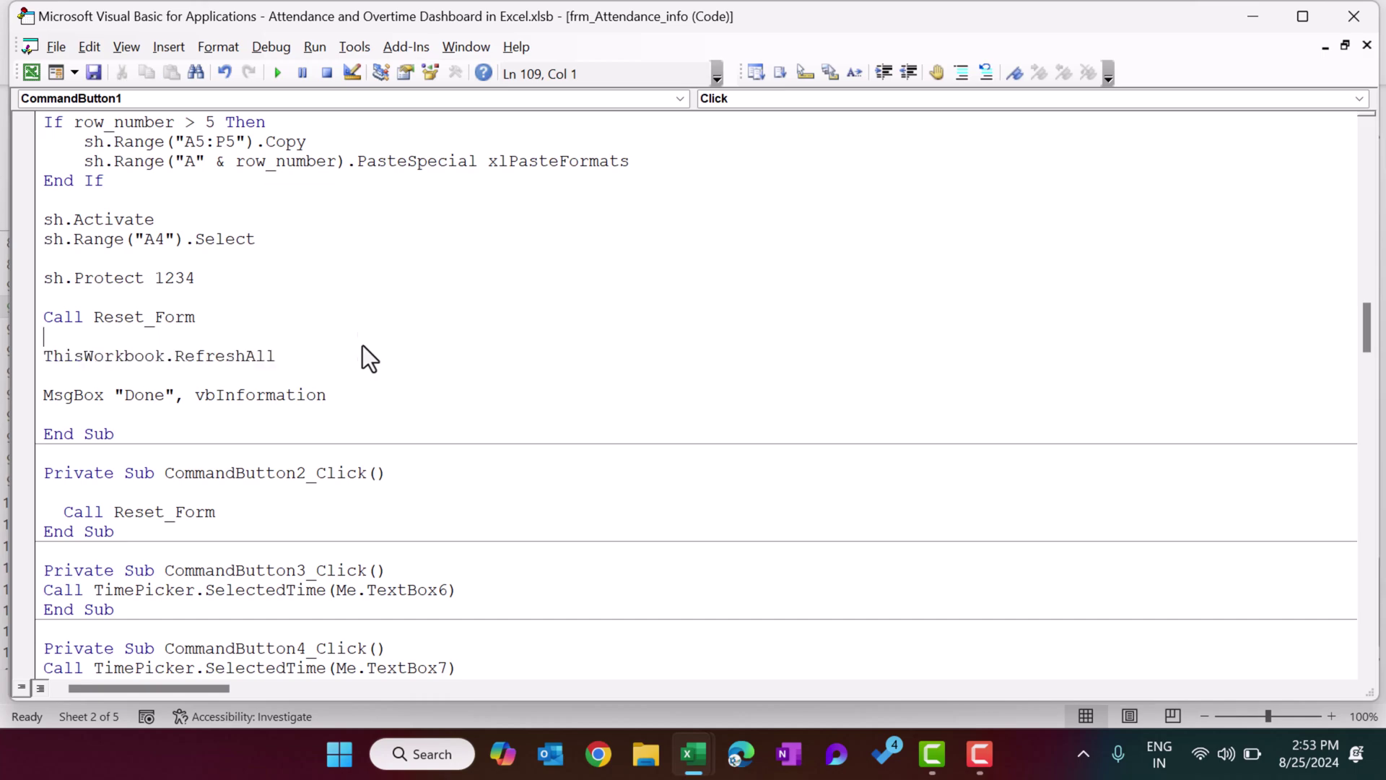
scroll(499, 335, down, 4)
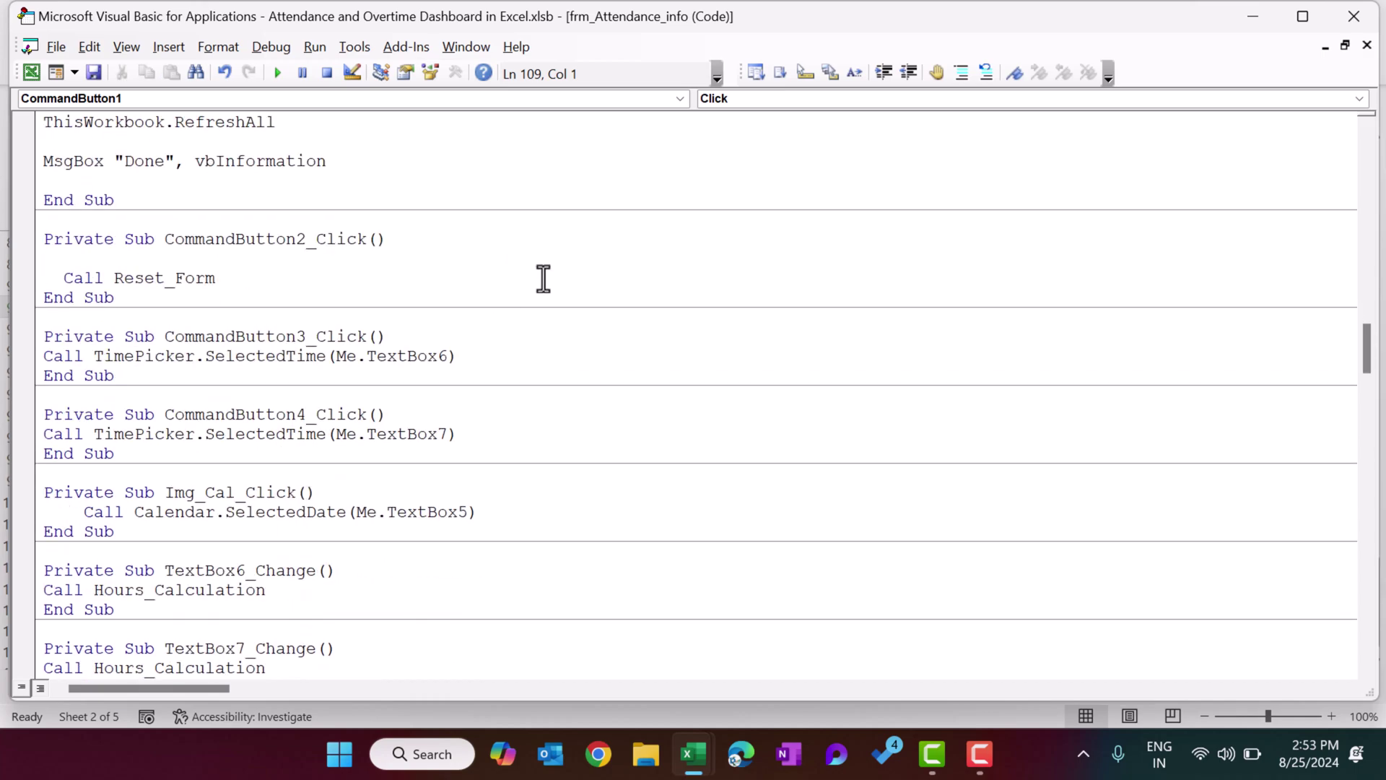
Step: Show the project tree, open the frm_Attendance_info form and view the code behind the Date field's calendar icon
key(ctrl+r)
double_click(184, 341)
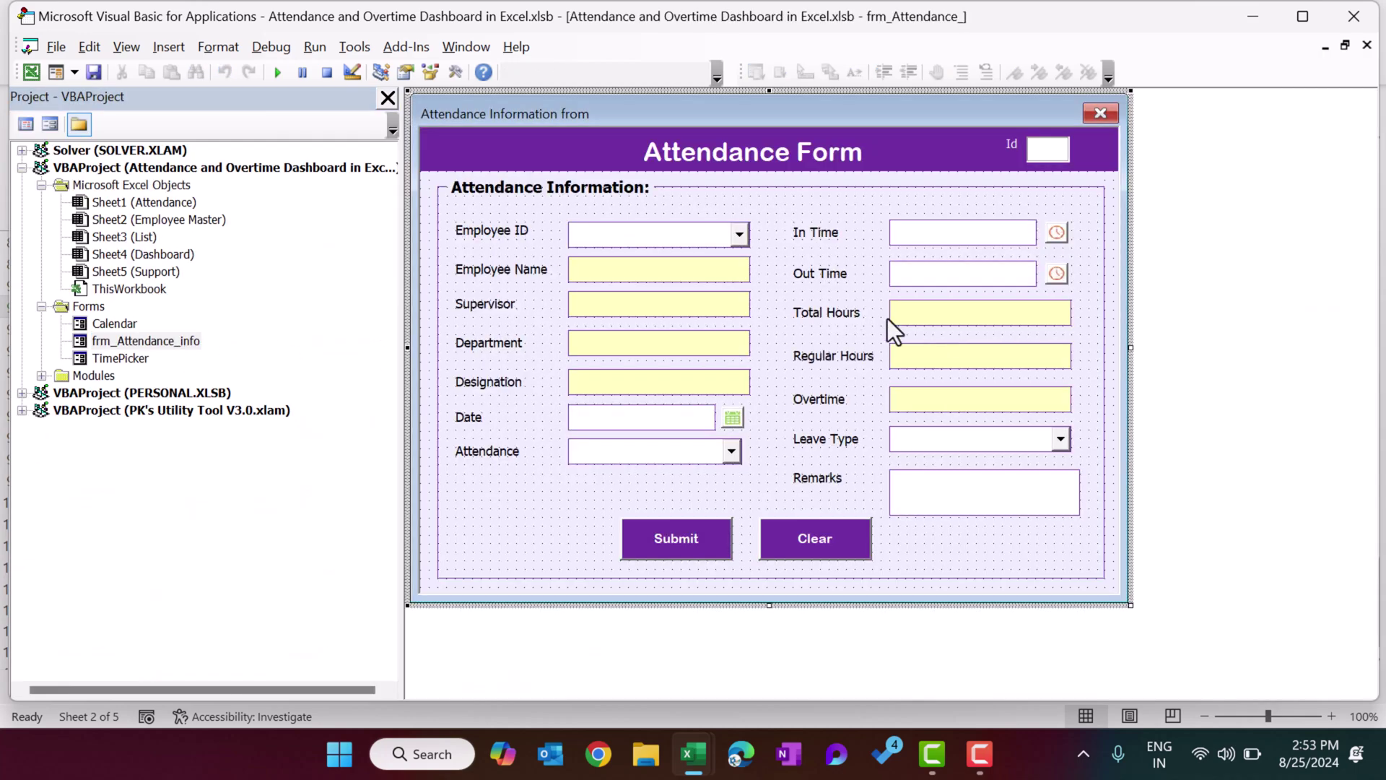
double_click(735, 420)
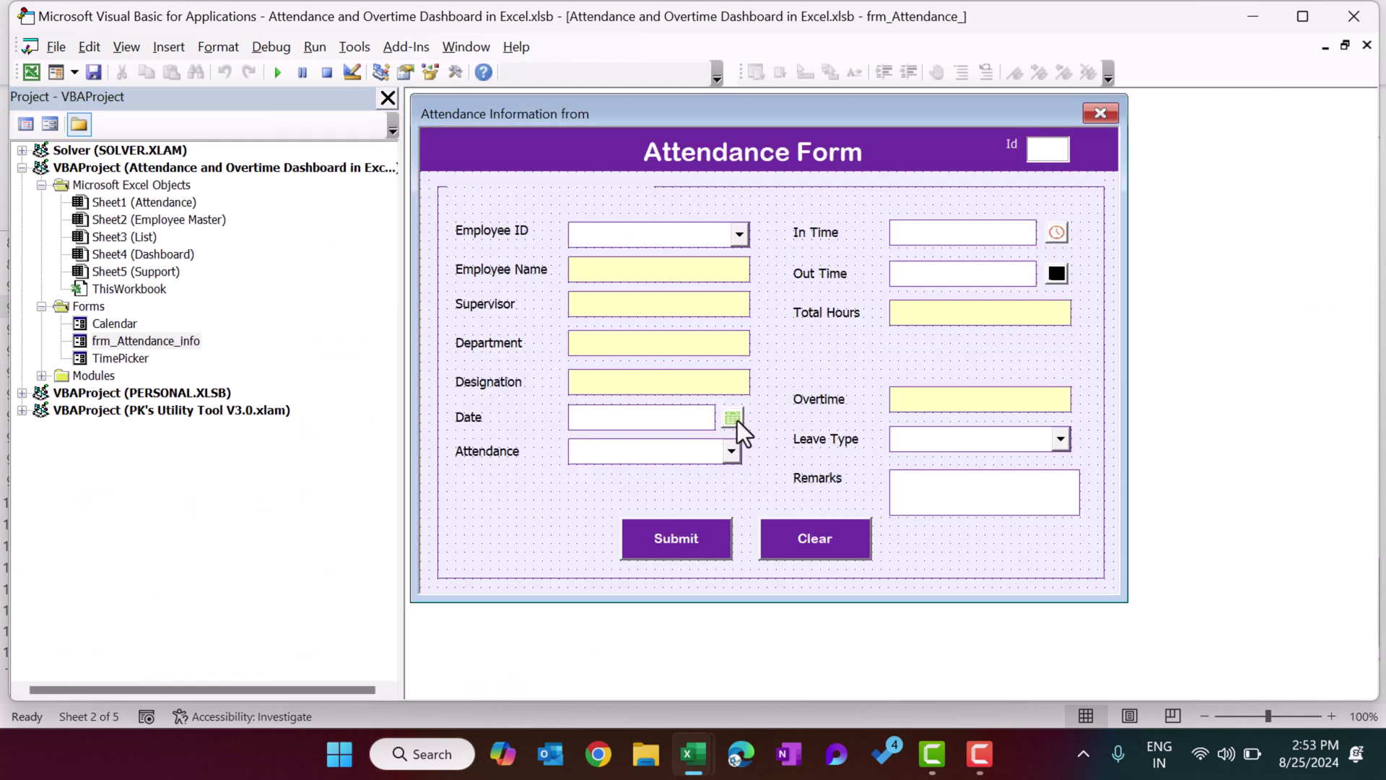
drag(477, 143, 945, 148)
Step: Look at the Calendar form, and examine the Calendar.SelectedDate call for TextBox5 in Img_Cal_Click
double_click(117, 325)
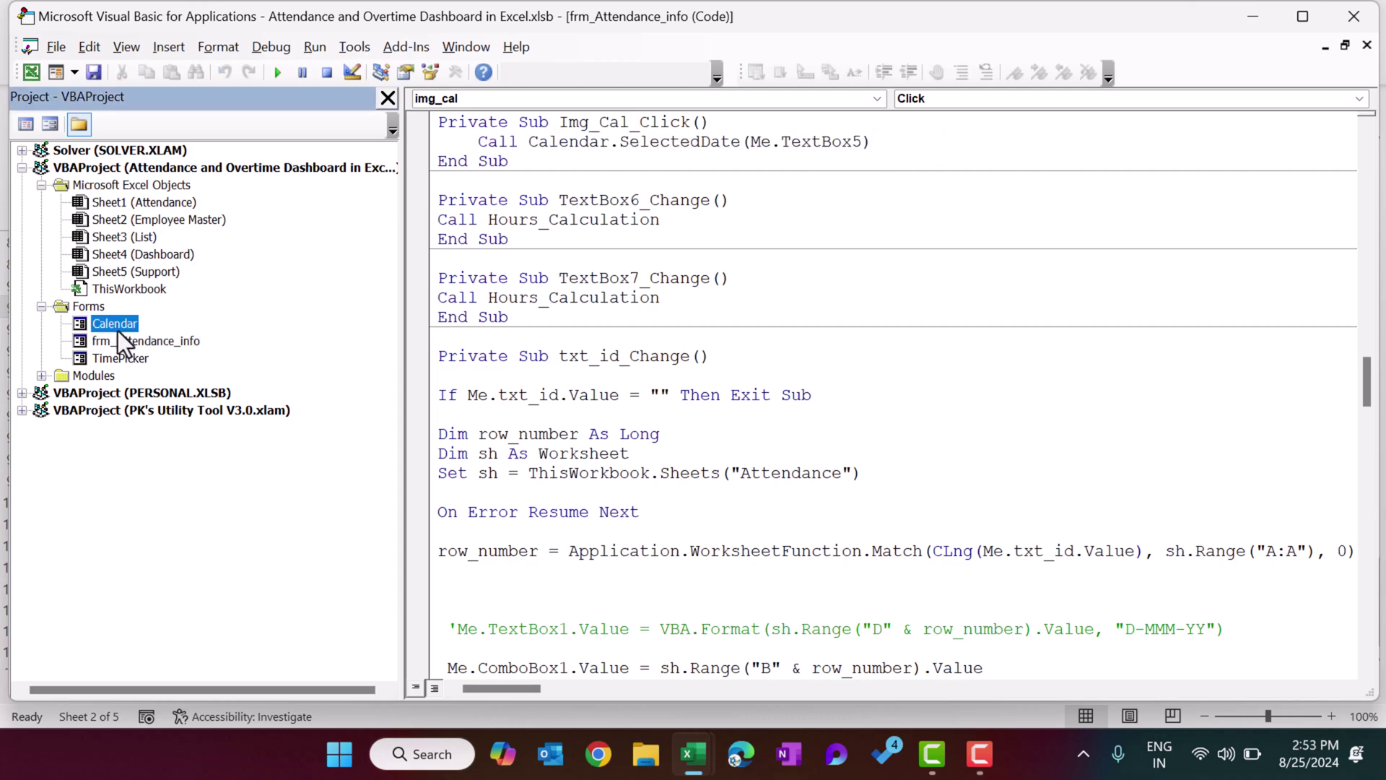
click(1367, 45)
click(625, 161)
double_click(537, 142)
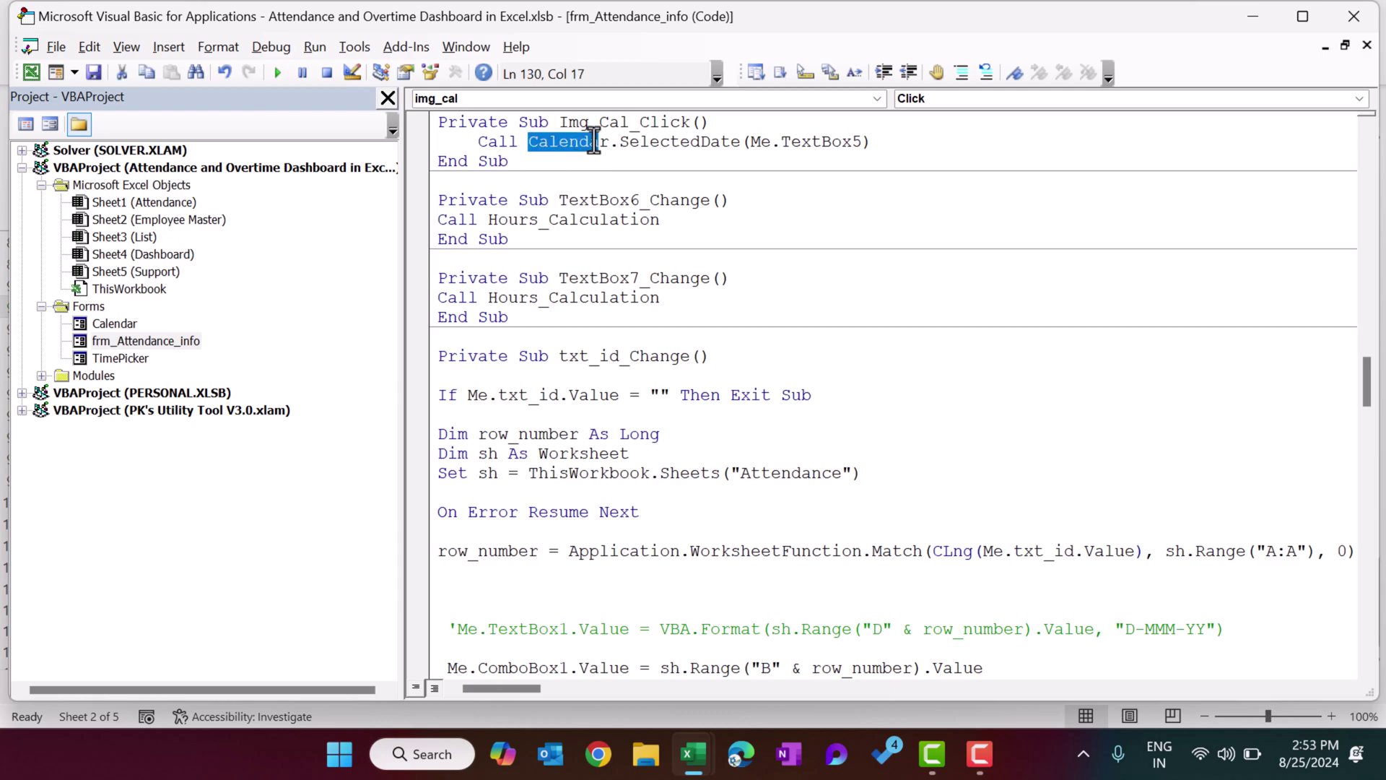
double_click(693, 142)
drag(874, 141, 743, 142)
click(885, 141)
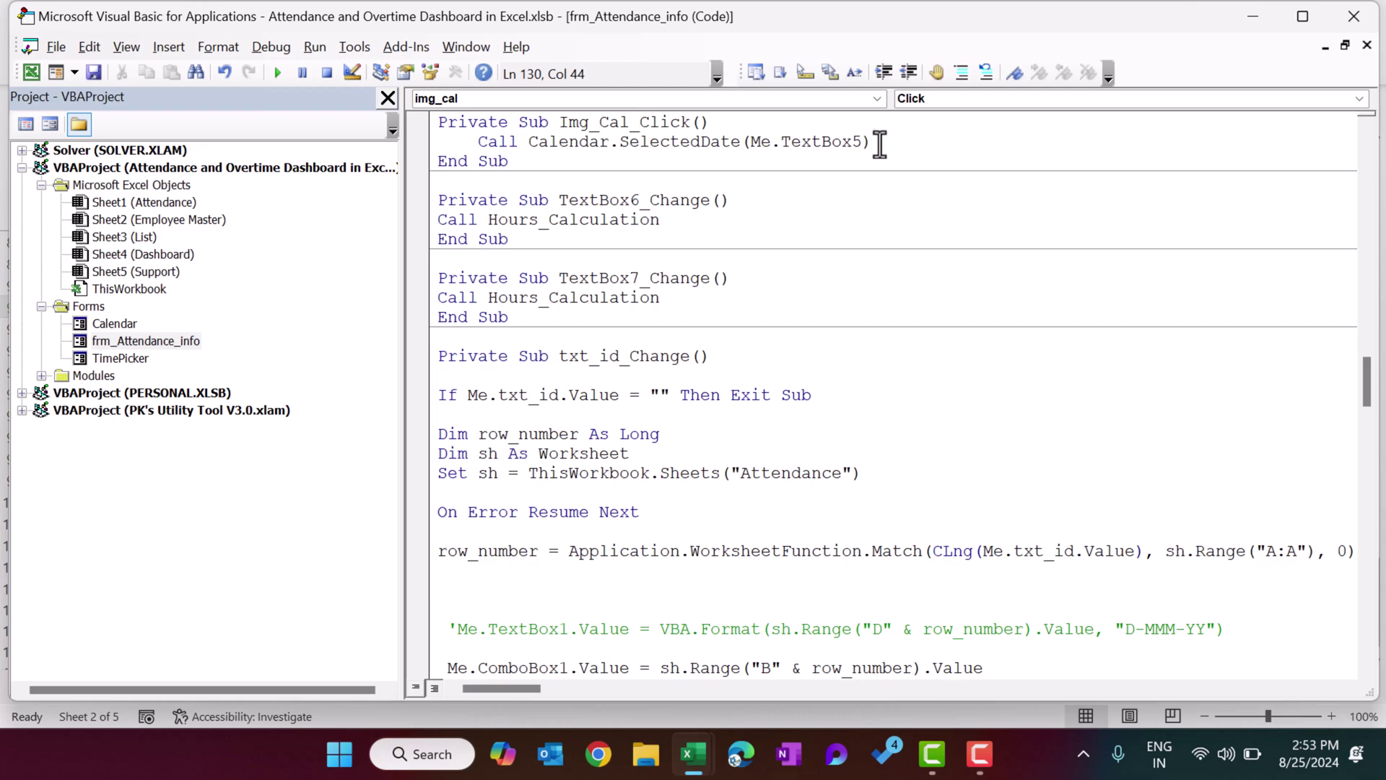
Step: Open the In Time clock icon's code from frm_Attendance_info and examine the TimePicker.SelectedTime calls for TextBox6 and TextBox7
click(127, 360)
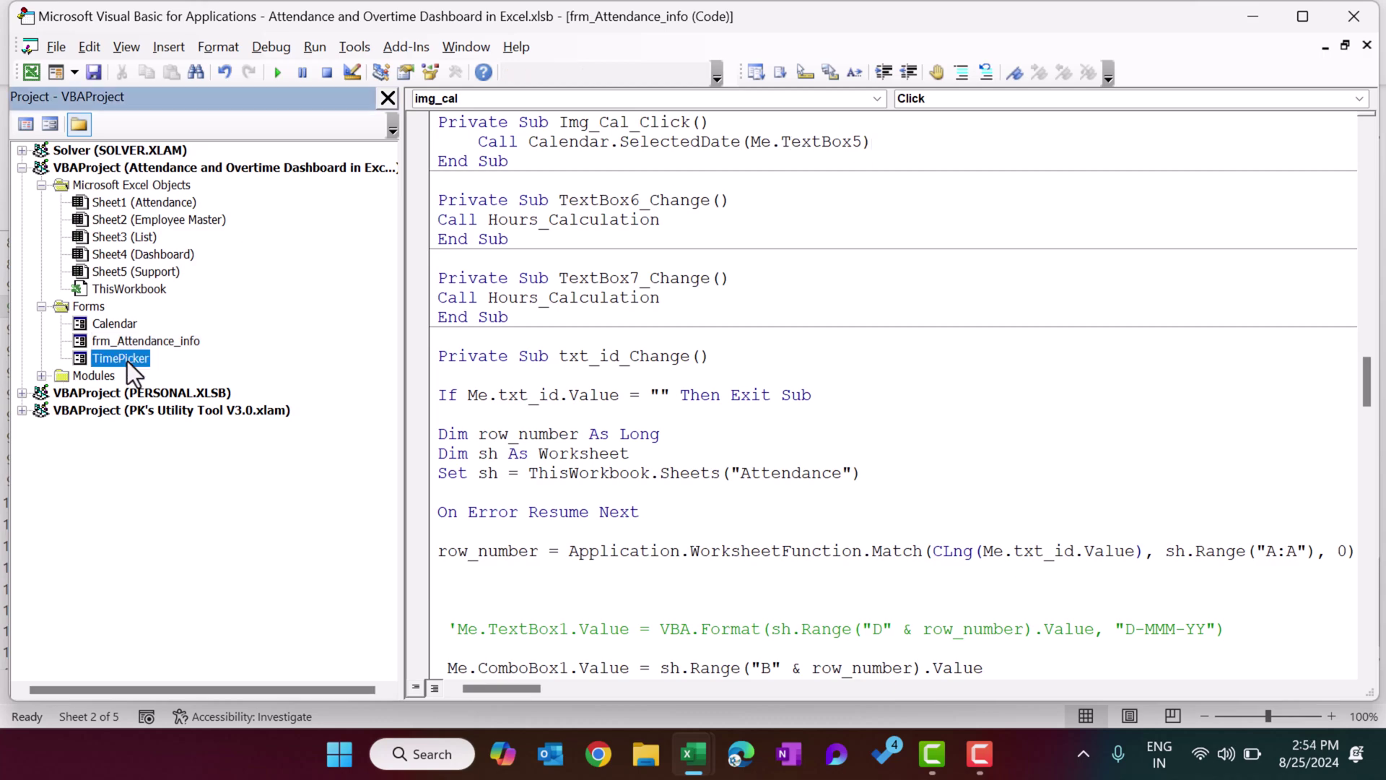
double_click(174, 340)
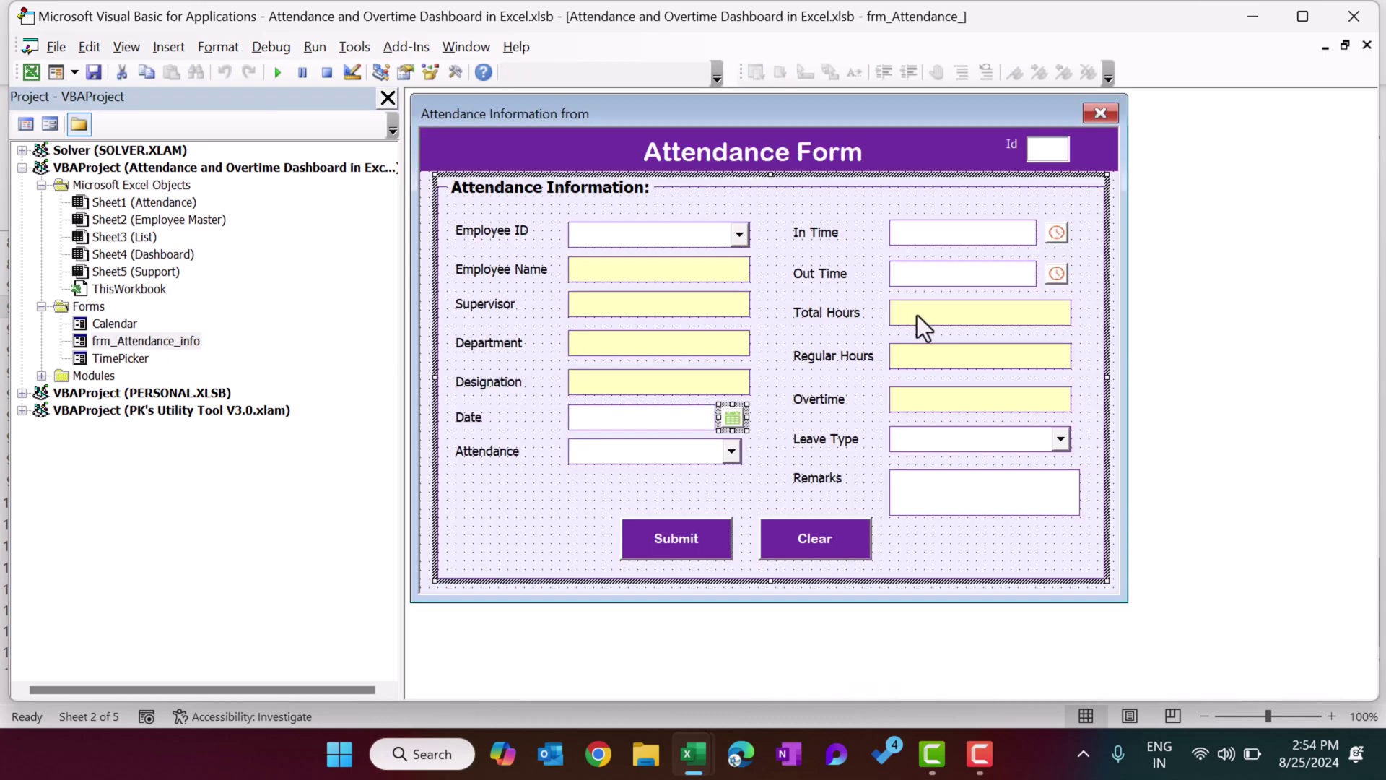
double_click(1056, 232)
double_click(511, 141)
double_click(656, 141)
click(866, 142)
drag(866, 141, 581, 144)
click(535, 220)
drag(535, 220, 751, 220)
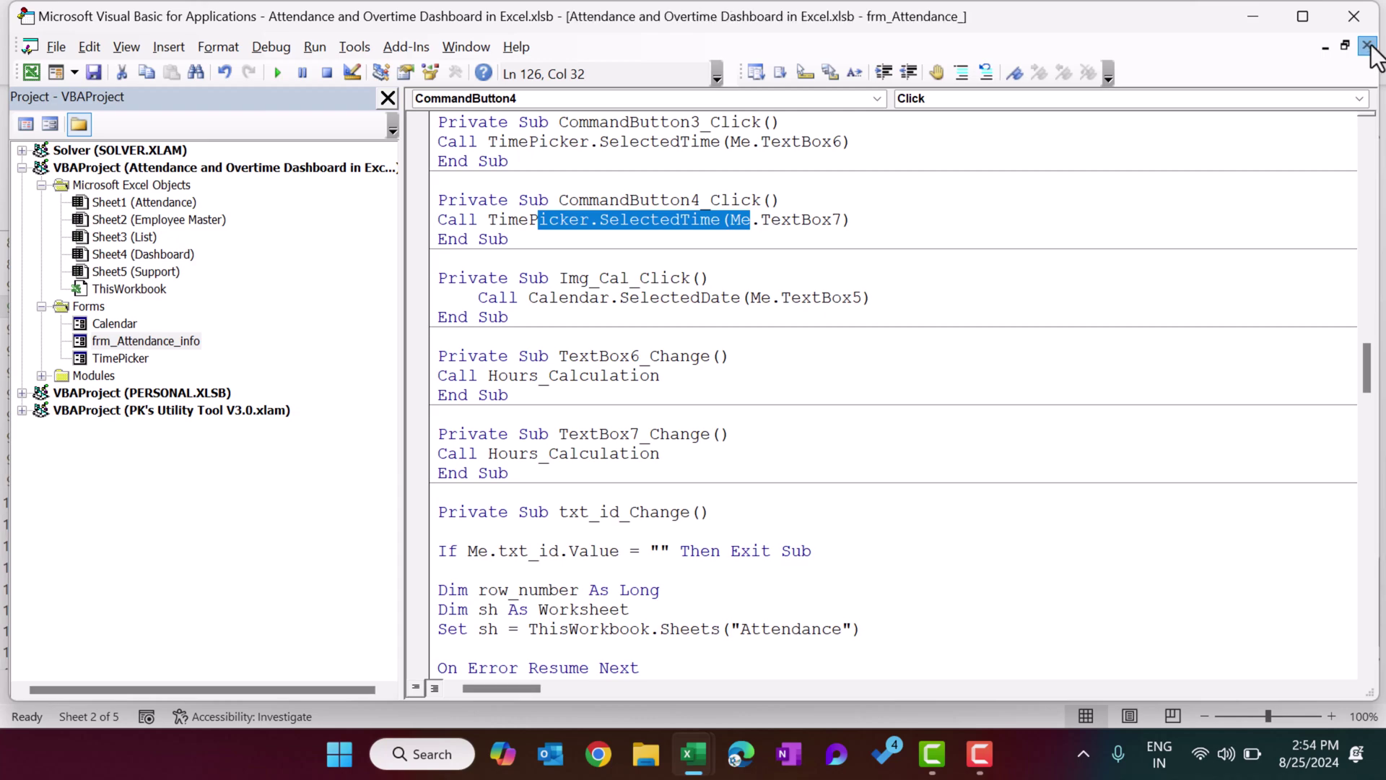
Step: Return to the attendance form design, open the Id box's change code and check its blank-ID exit line
click(1366, 45)
click(734, 419)
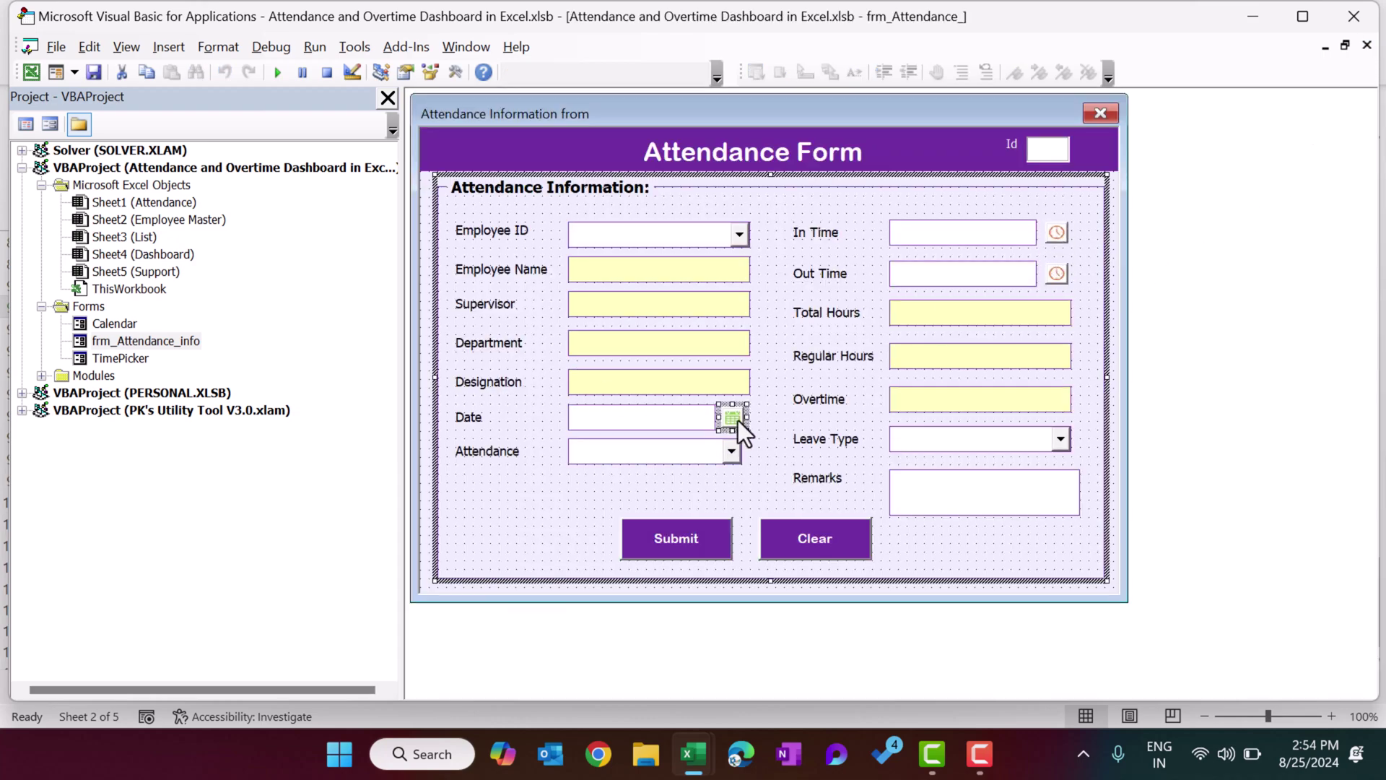
click(1116, 204)
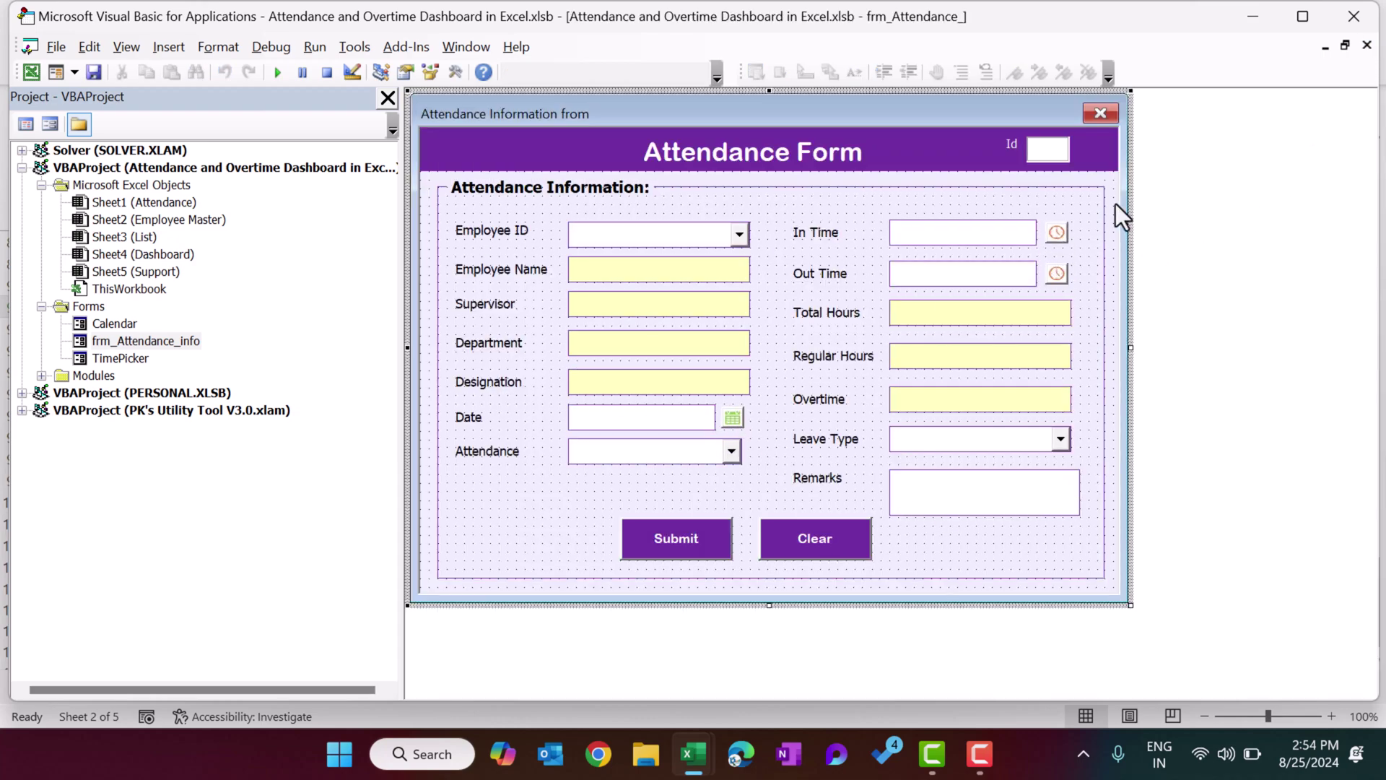
double_click(1050, 150)
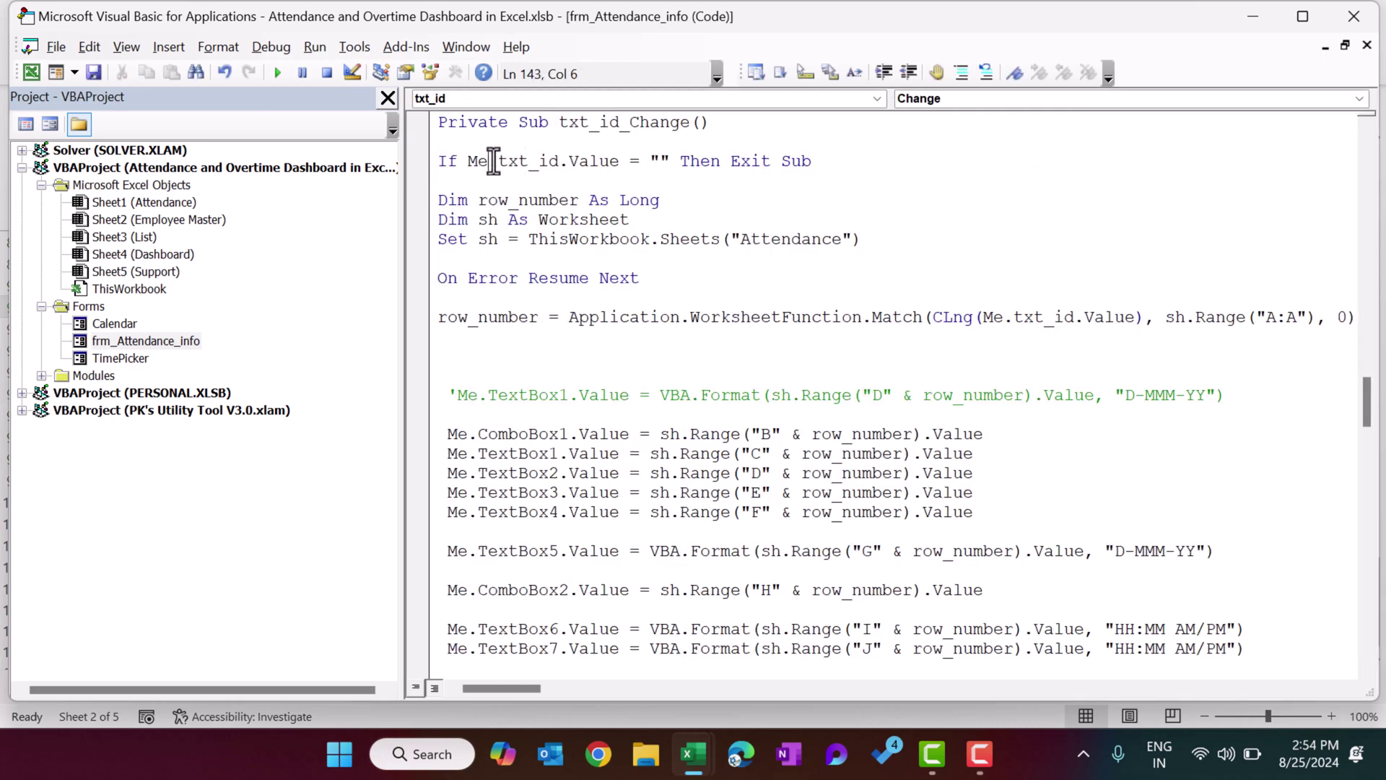
drag(490, 160, 830, 154)
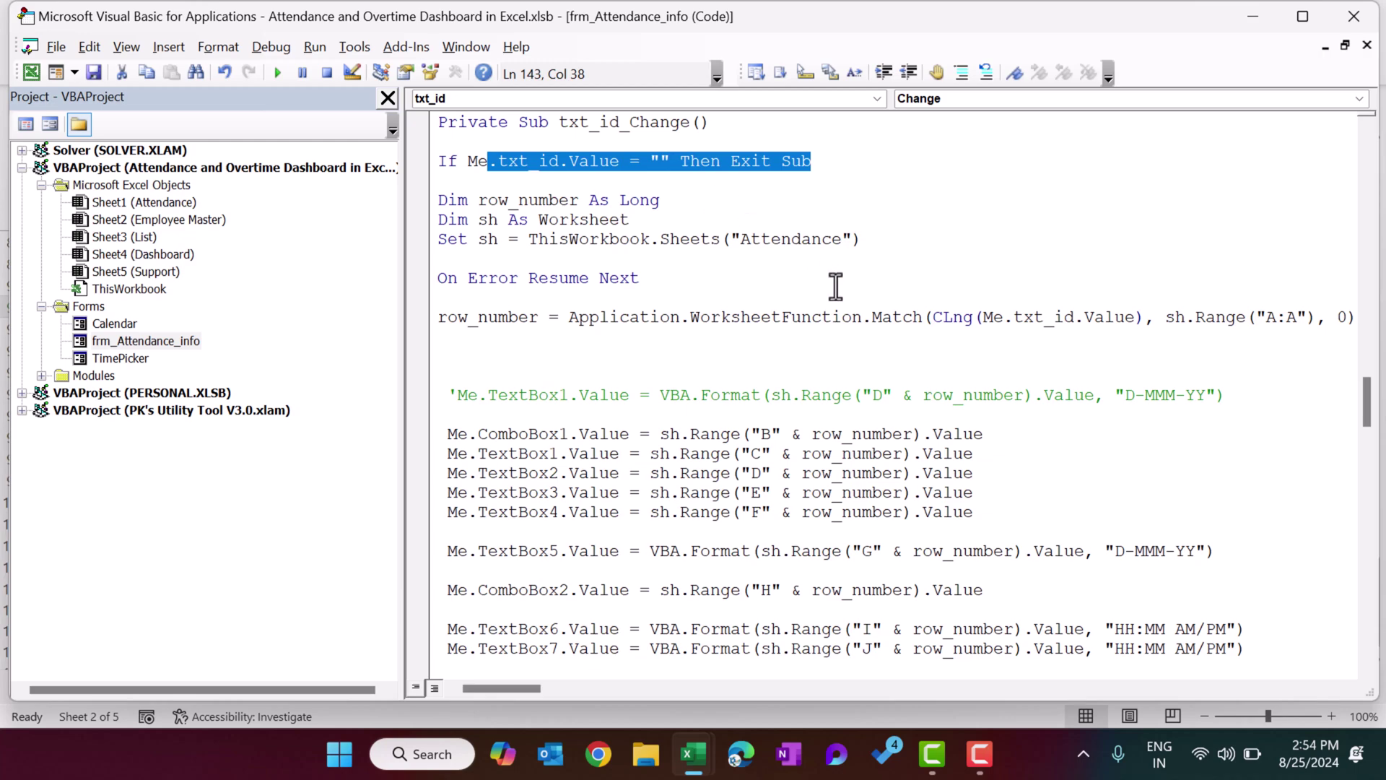
Step: Examine how txt_id_Change matches the ID to a row number in column A and loads the form fields from it
scroll(833, 284, down, 2)
scroll(833, 285, up, 1)
double_click(486, 262)
click(620, 301)
drag(589, 260, 1168, 262)
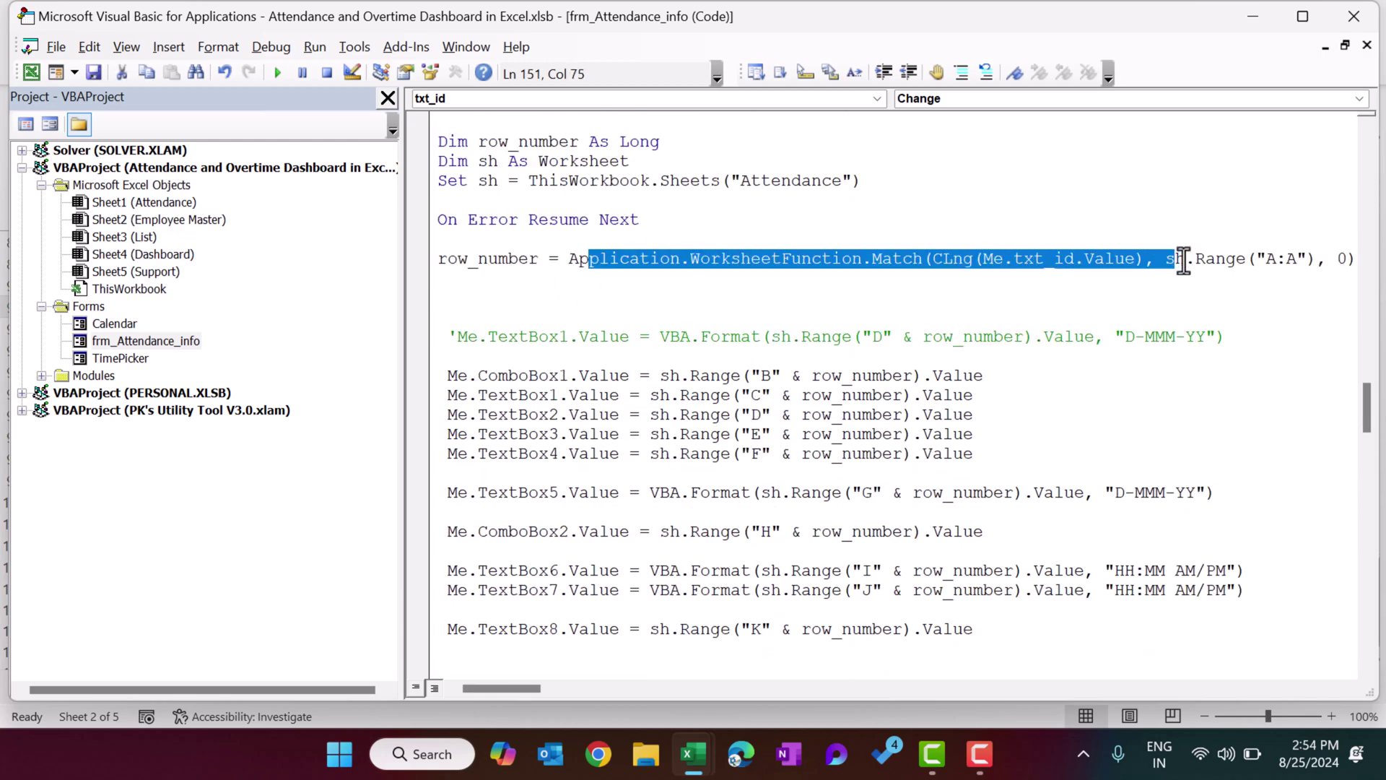
click(960, 310)
drag(576, 260, 1097, 260)
click(755, 282)
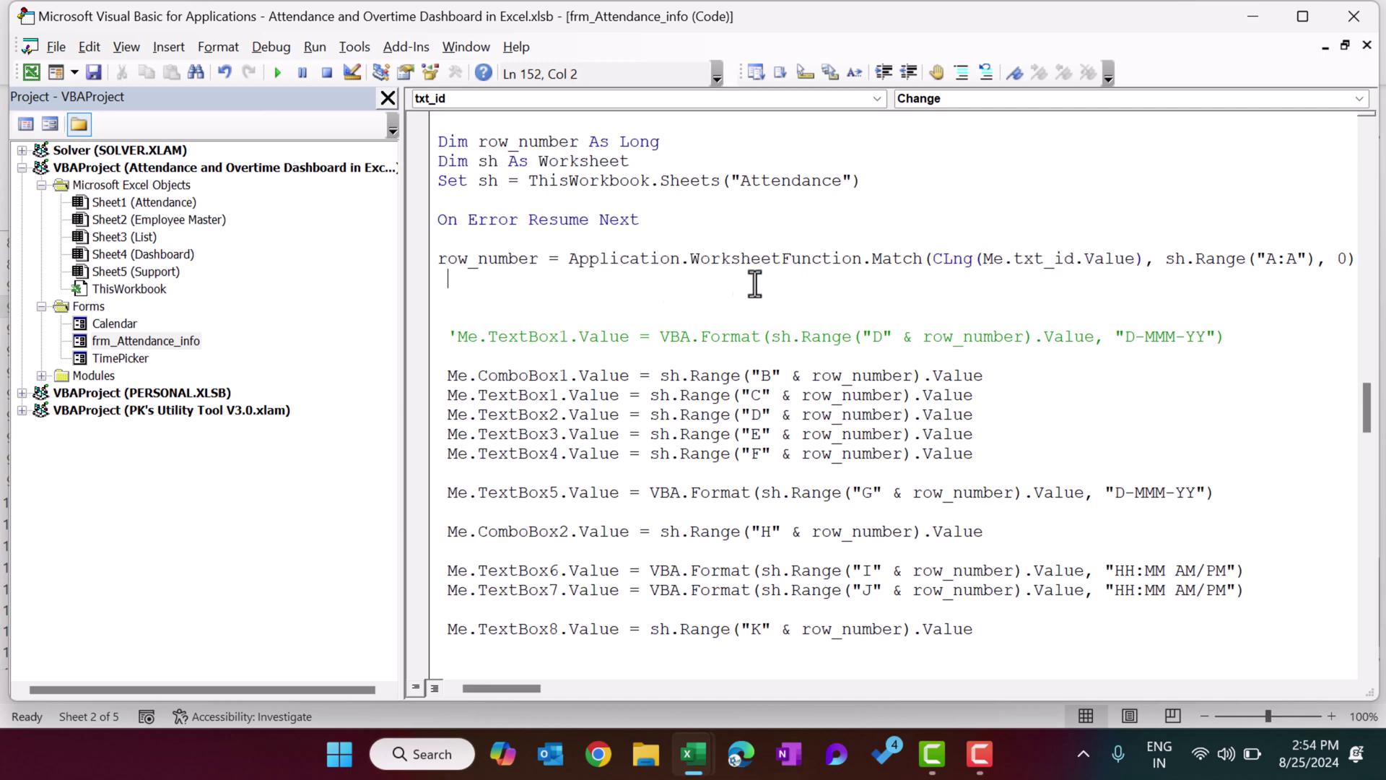
double_click(1051, 260)
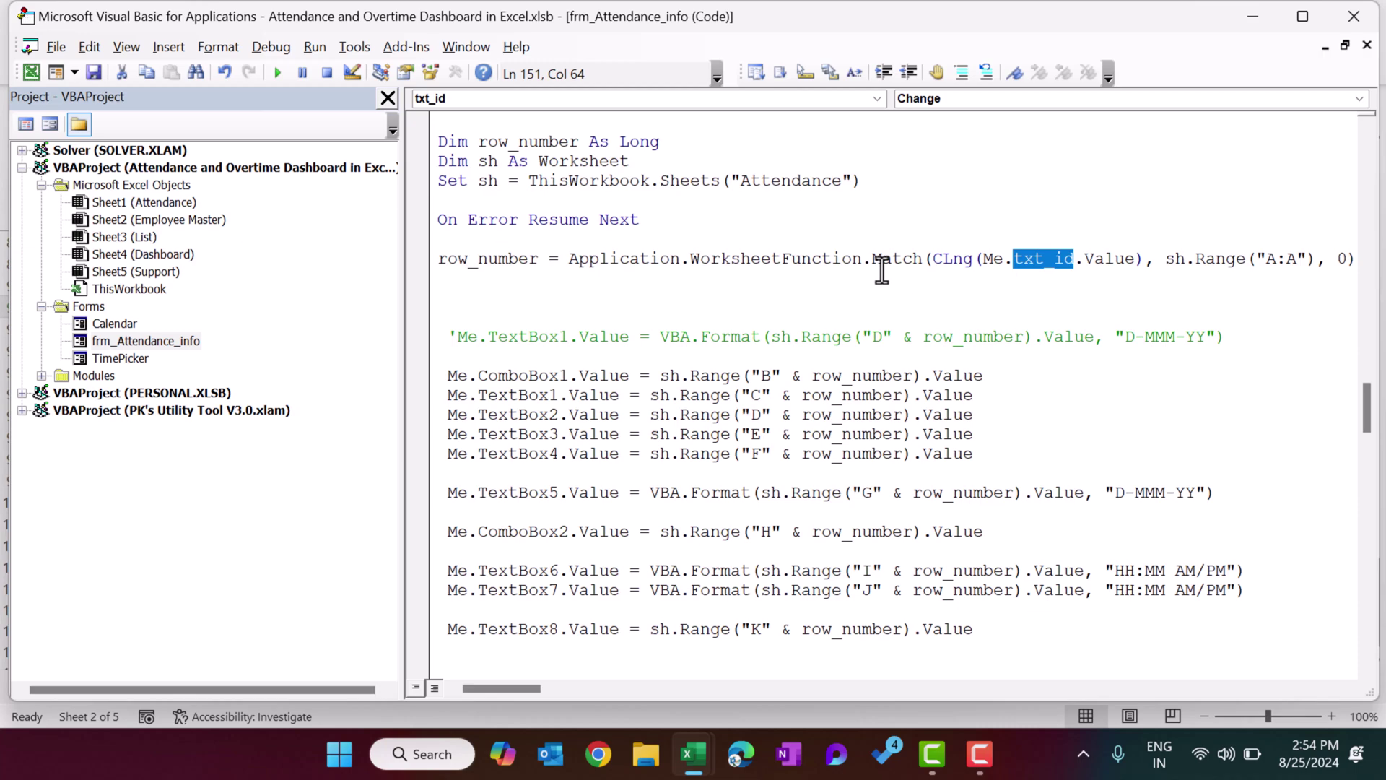
scroll(887, 311, down, 2)
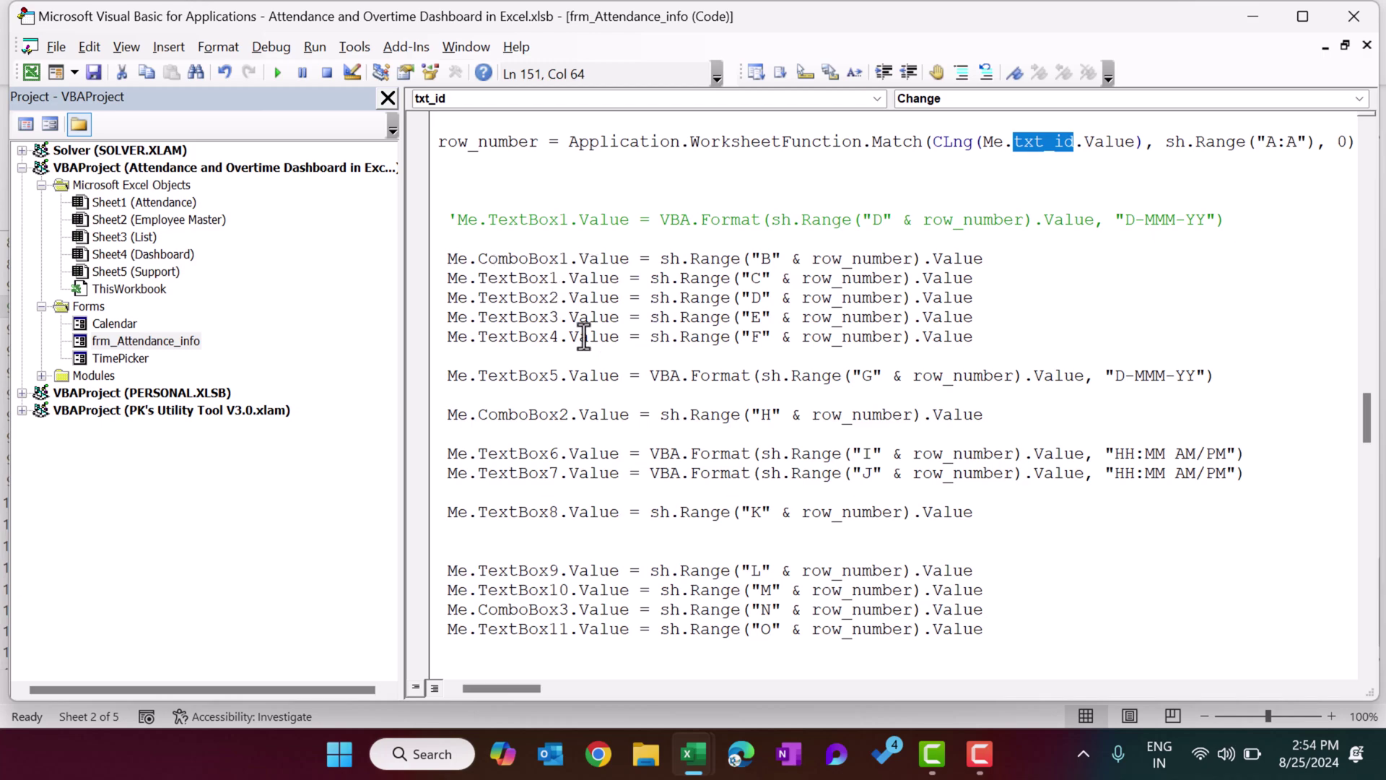
Step: Open the change code of the form's Employee ID combo box and examine the branch that clears the text boxes
double_click(185, 341)
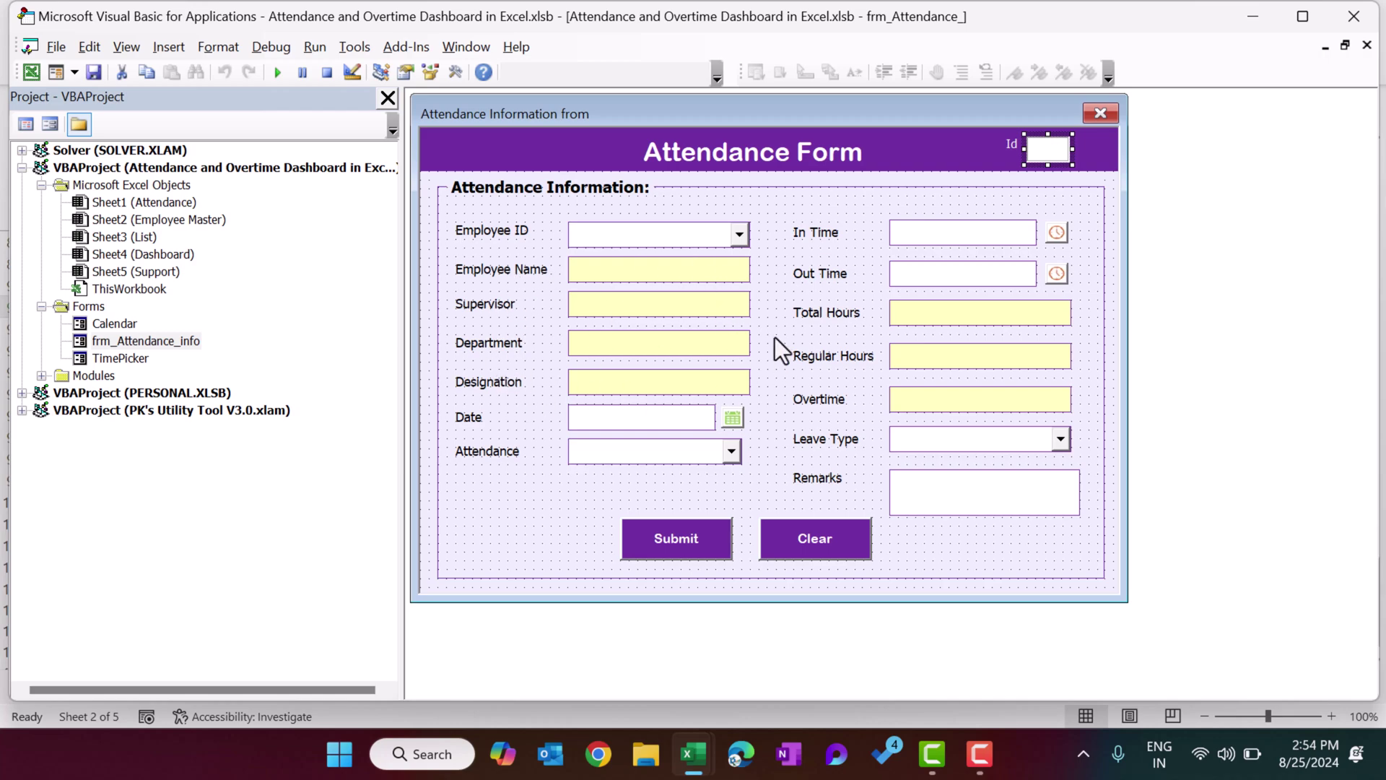
double_click(683, 236)
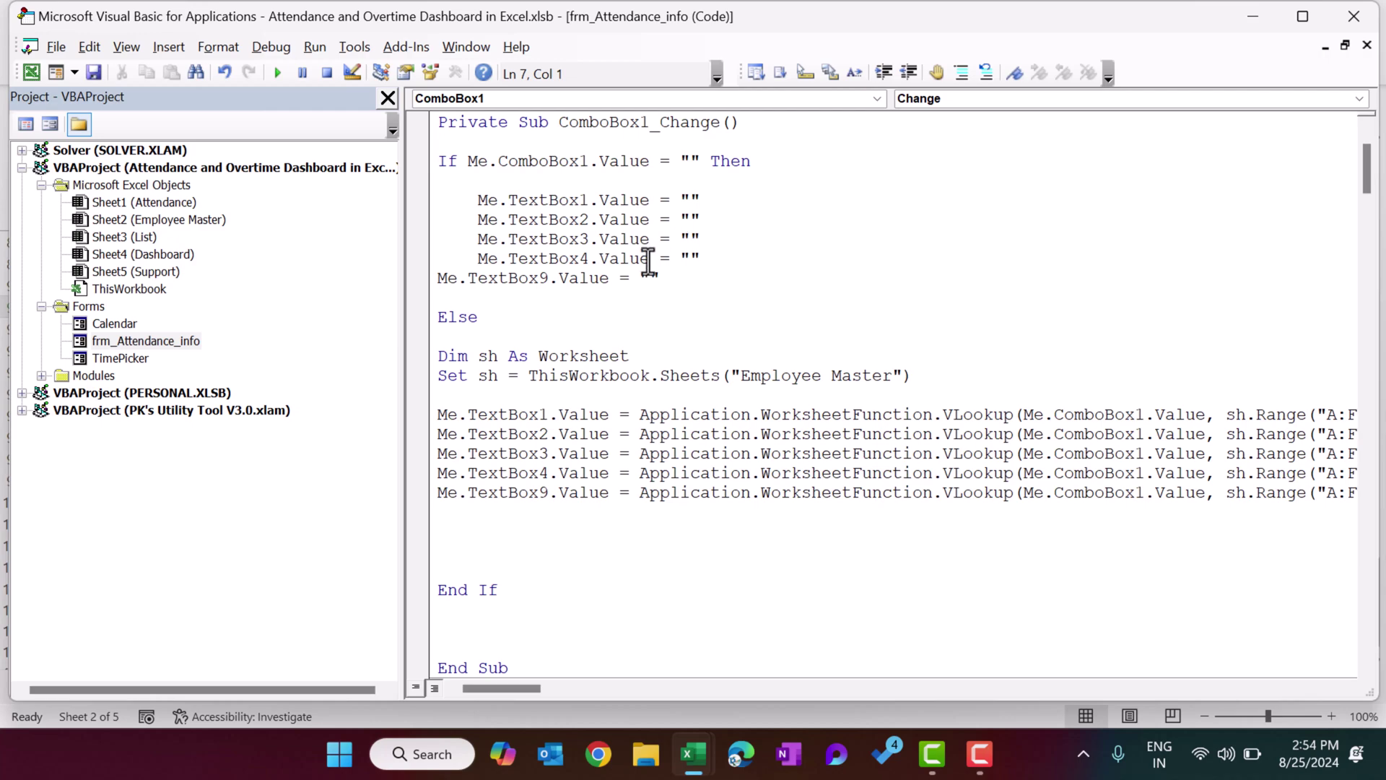
drag(508, 161, 669, 160)
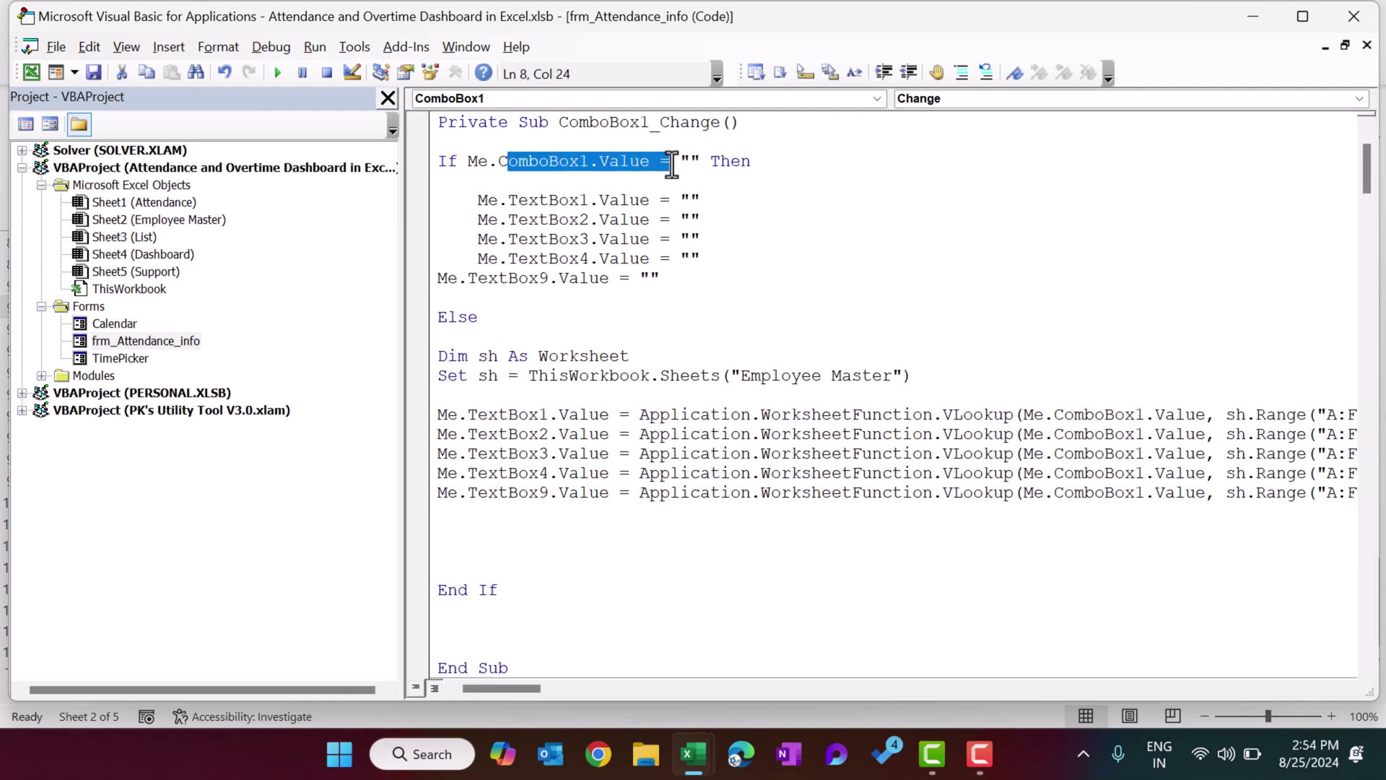
drag(683, 277, 398, 196)
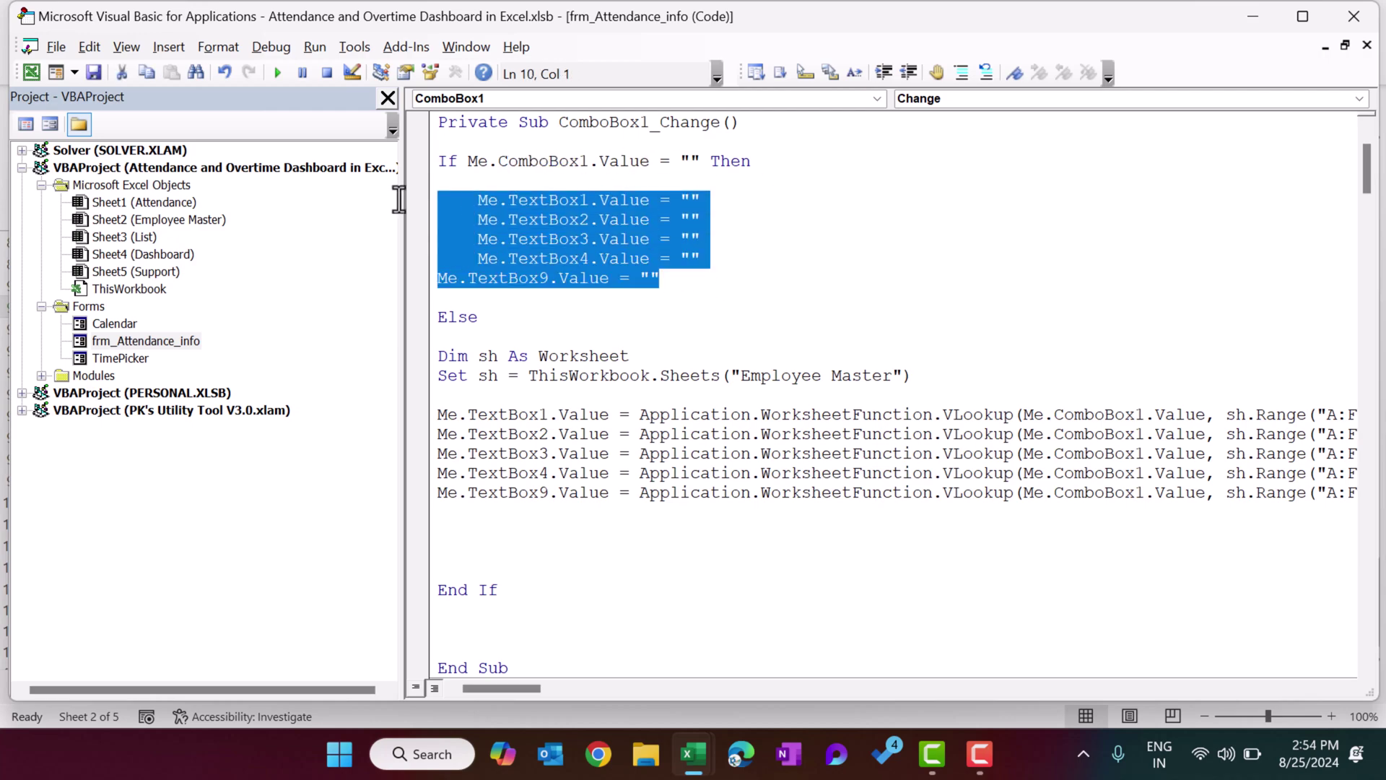
Step: Examine the VLookup lines that use the Employee Master sheet, hiding the project tree to see them in full
scroll(800, 281, down, 2)
drag(741, 260, 912, 258)
drag(437, 297, 575, 374)
click(854, 410)
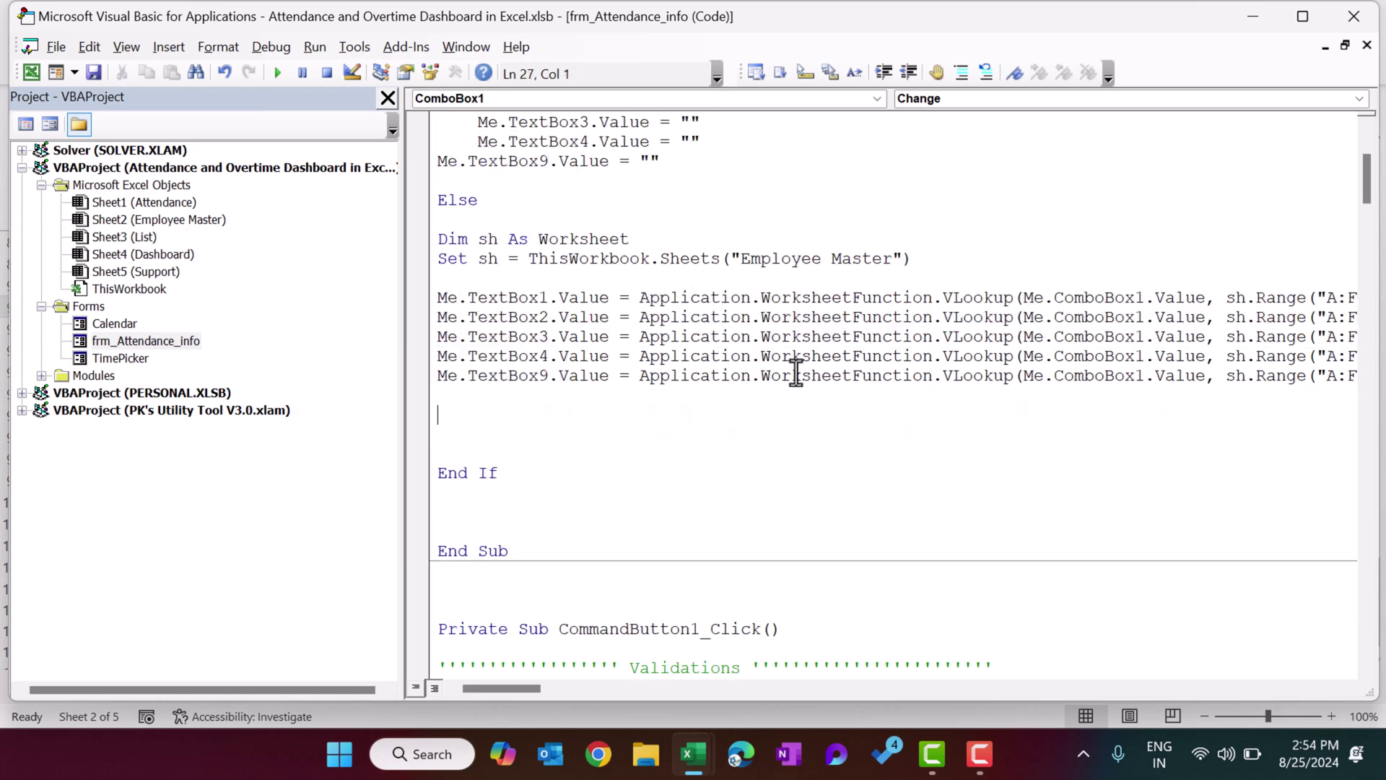
click(387, 95)
drag(681, 298, 806, 294)
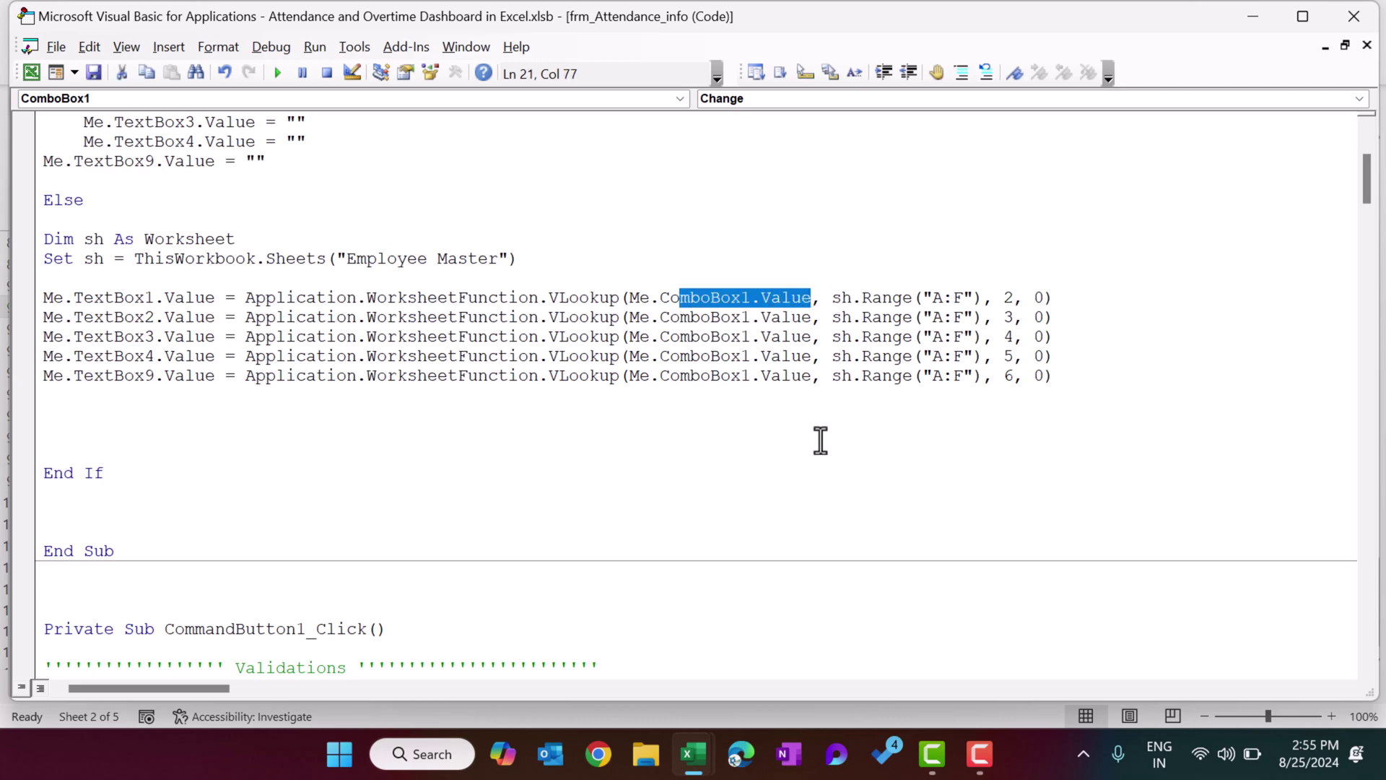
Step: Switch to Excel and highlight lookup columns A to F on the Employee Master sheet
key(alt+Tab)
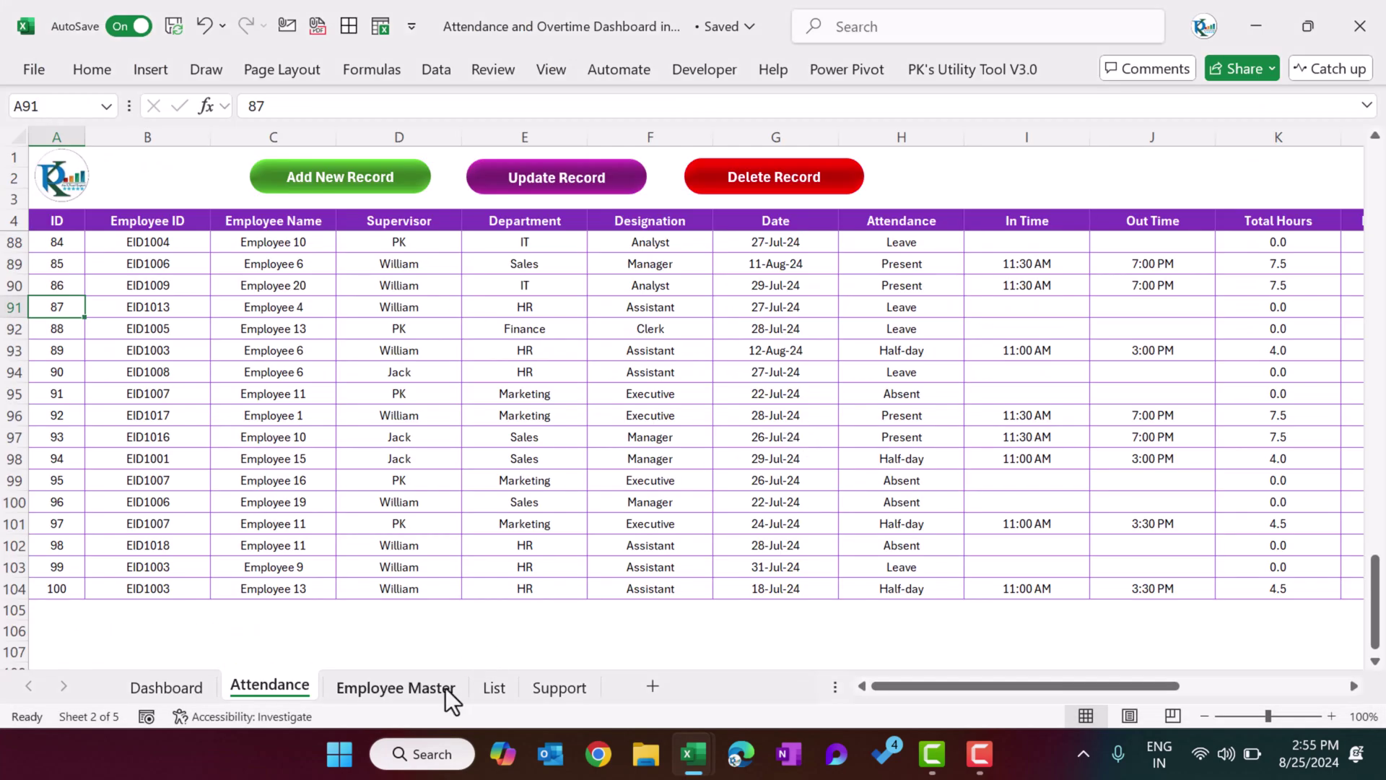
click(456, 691)
click(231, 366)
drag(69, 133, 621, 156)
click(700, 77)
click(62, 119)
Step: Return to the VBA editor, check the TextBox9 lookup line and locate the Regular Hours box on the attendance form
key(alt+Tab)
drag(223, 374, 1042, 378)
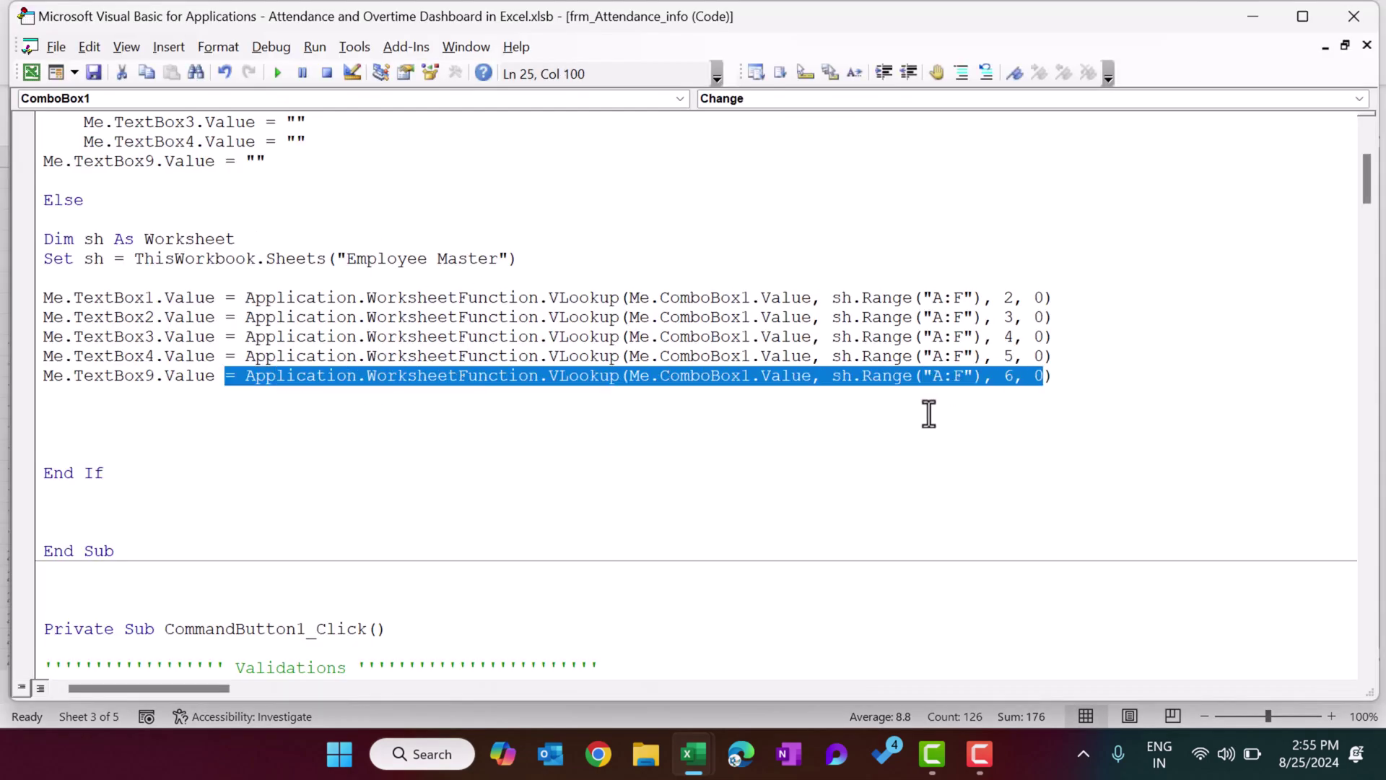
key(ctrl+r)
double_click(176, 337)
click(986, 361)
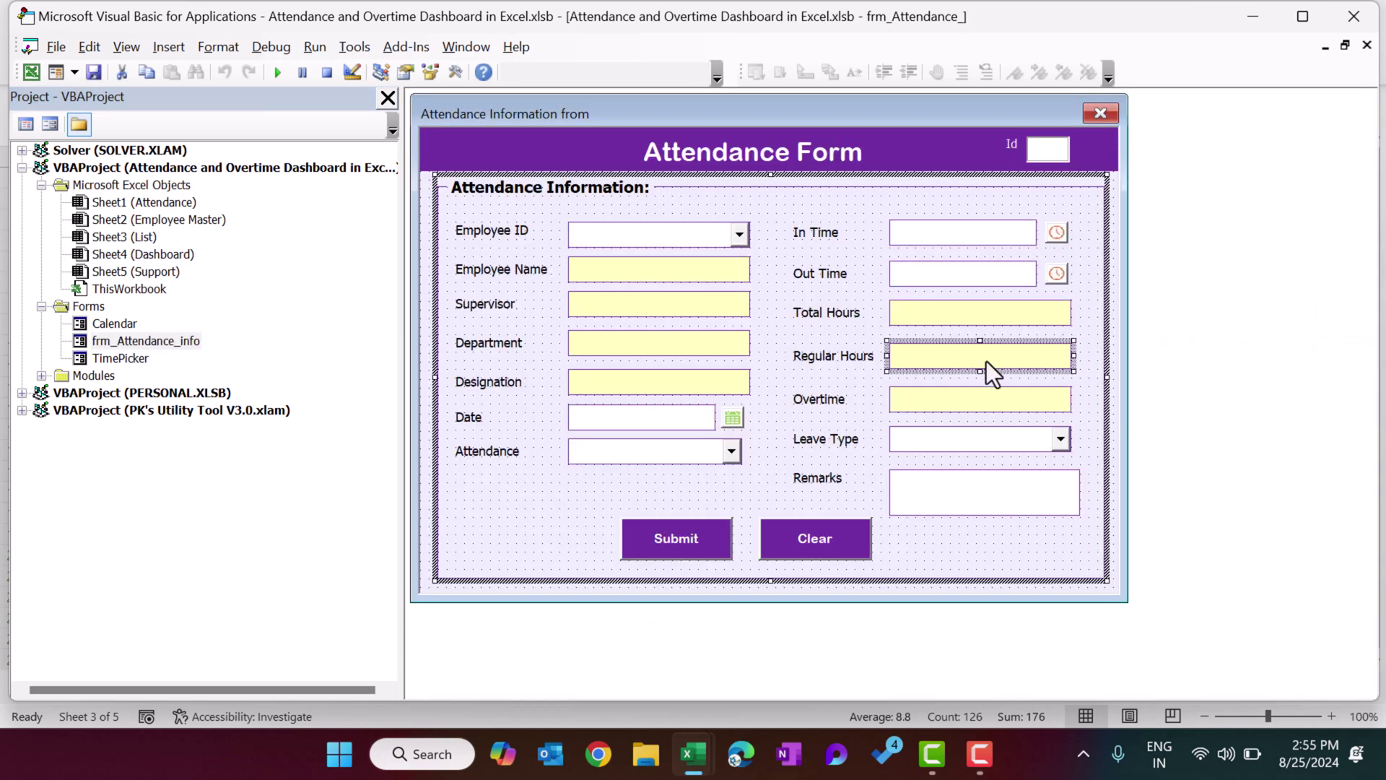
Step: Point out the form's Employee Name, Supervisor, Department and Designation boxes, and return to the Employee Master sheet in Excel
click(719, 271)
click(697, 309)
click(684, 348)
click(695, 380)
click(1073, 393)
key(alt+F11)
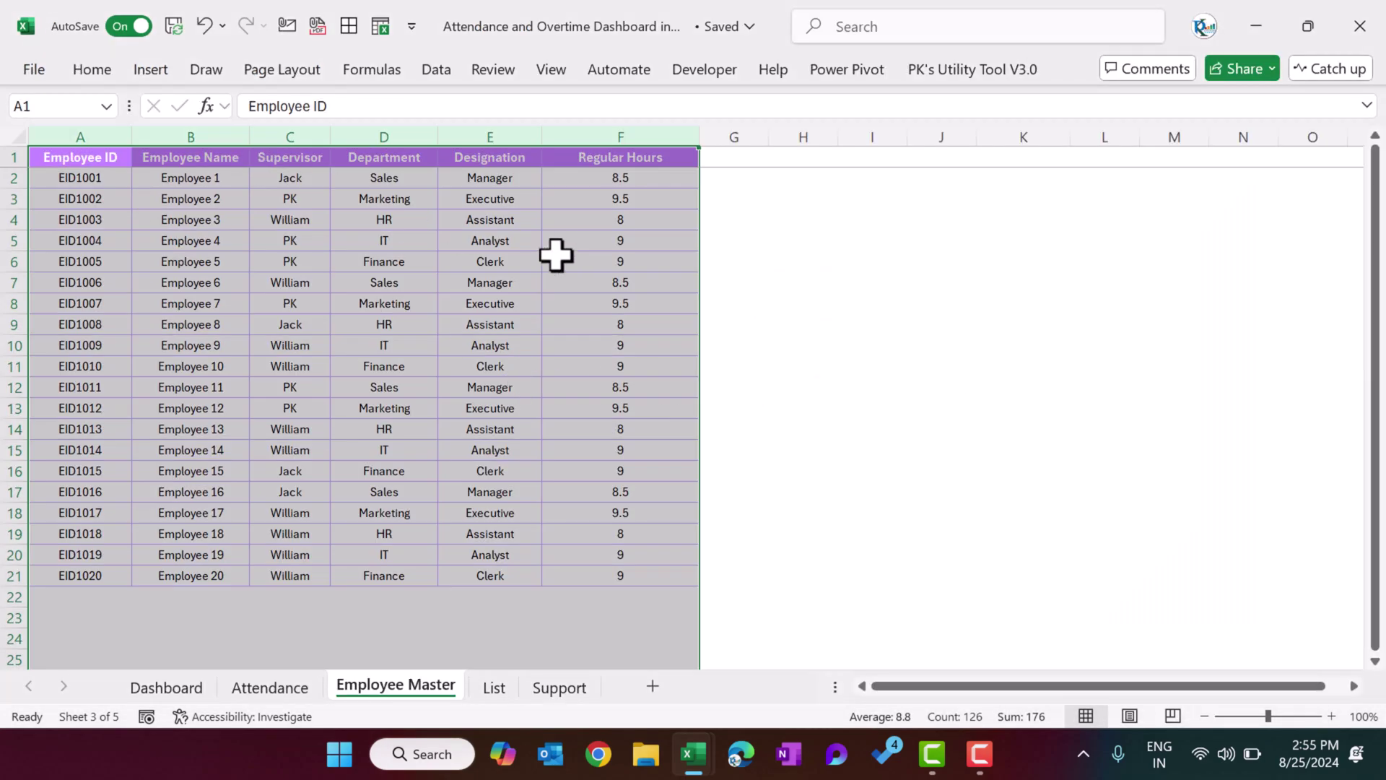
Step: Return to the VBA editor, close the attendance form's design view, look through its code, and open Attendance_Module from the Modules folder
key(alt+F11)
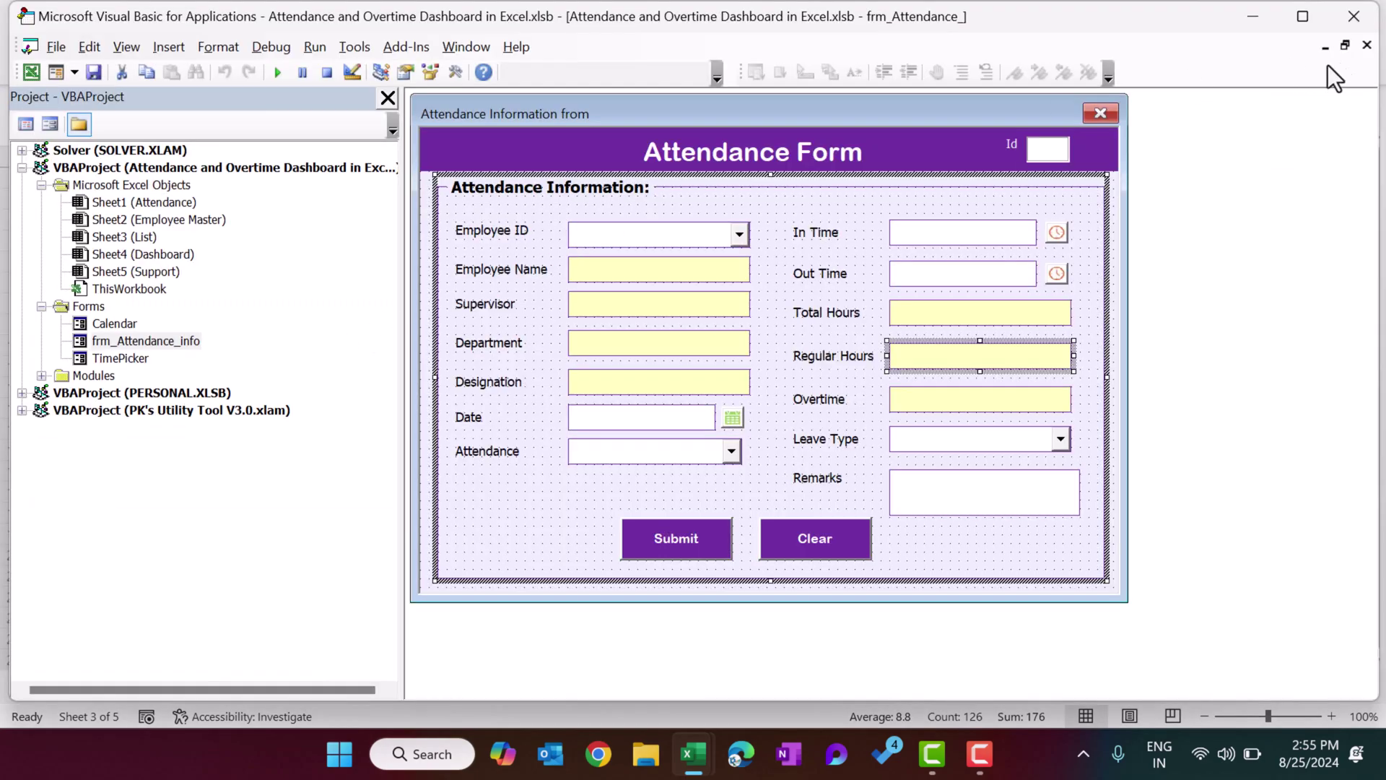
click(1367, 45)
click(772, 407)
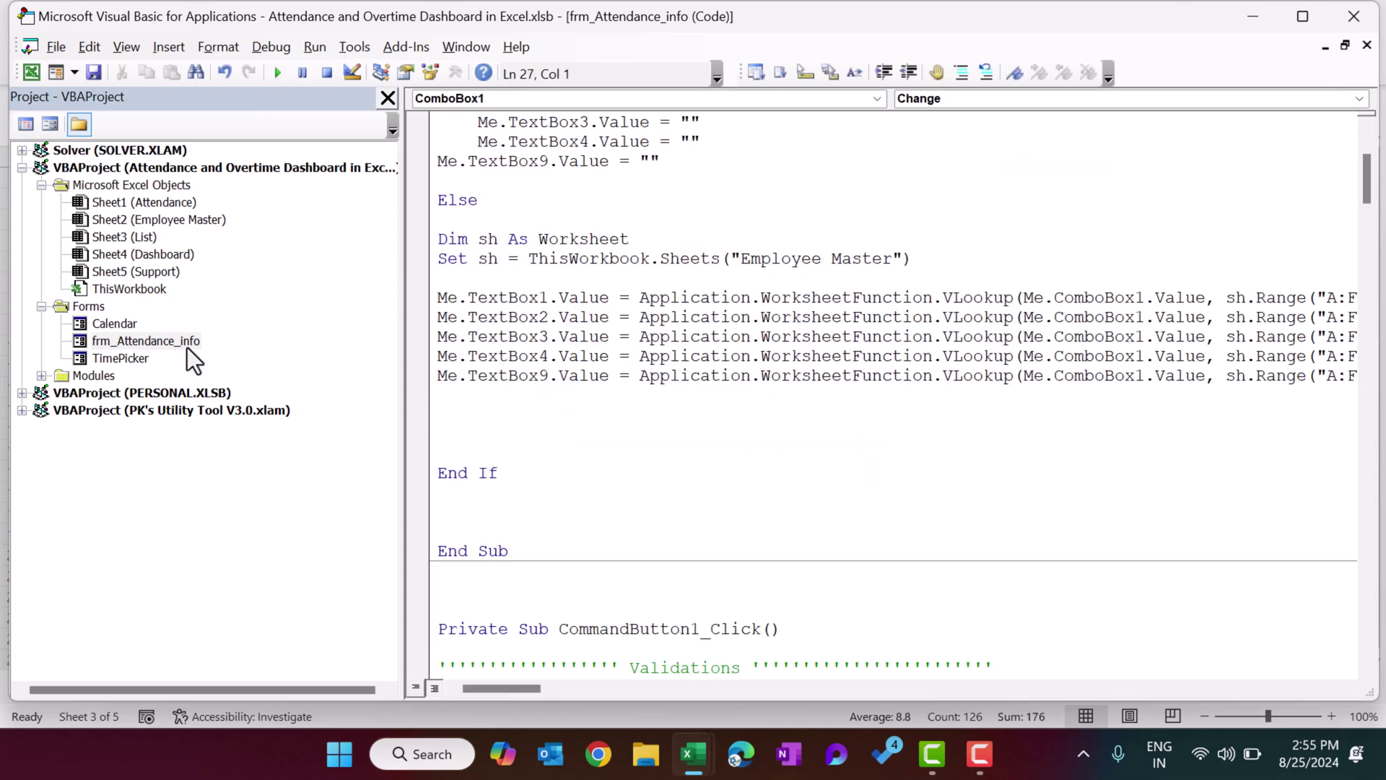
scroll(597, 392, down, 20)
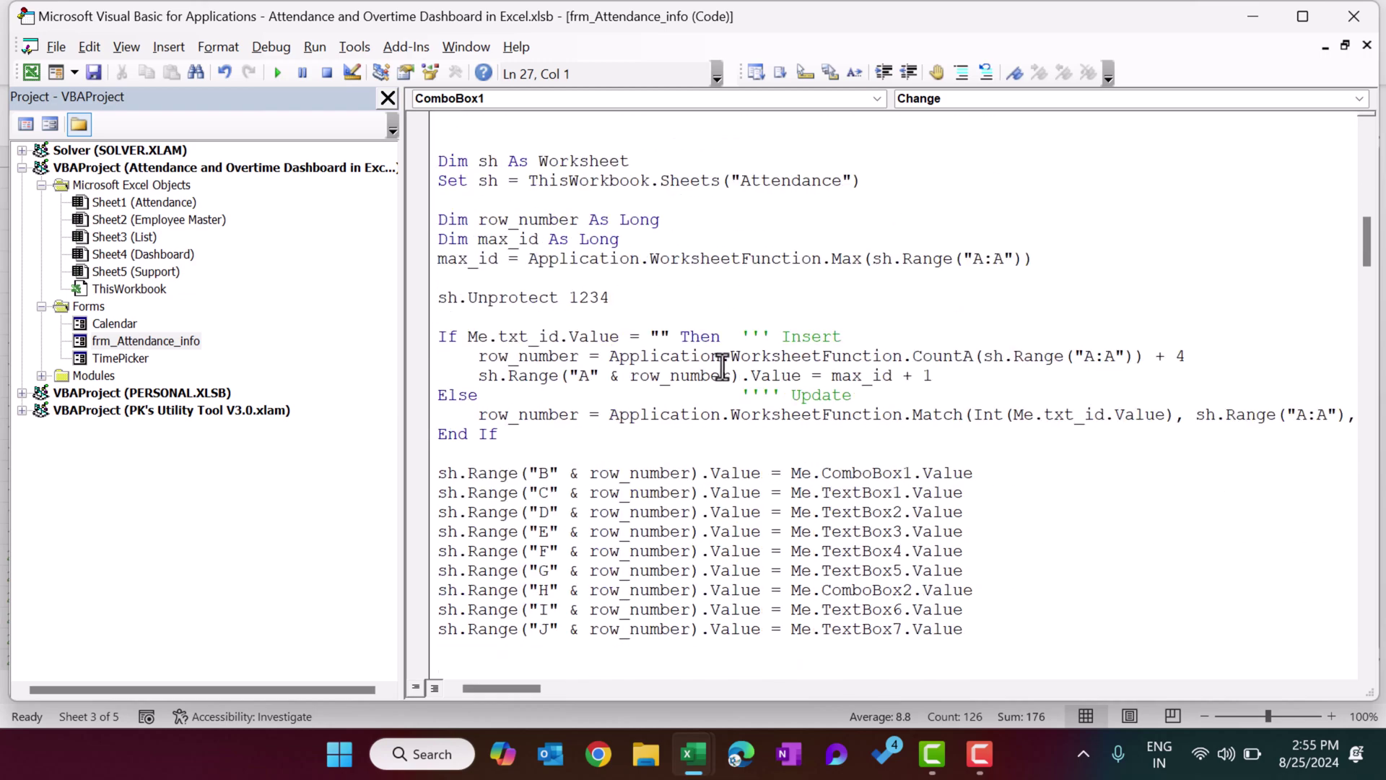
click(41, 376)
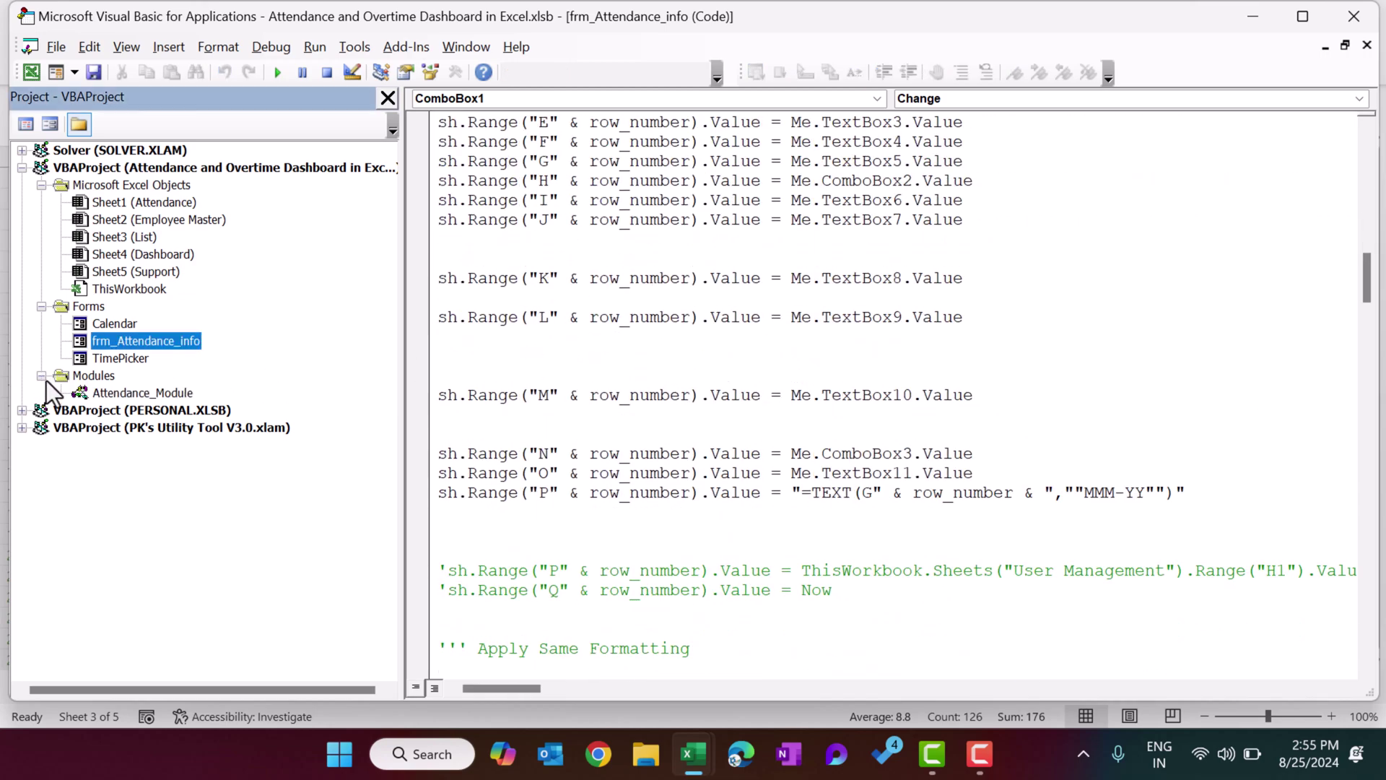
double_click(175, 393)
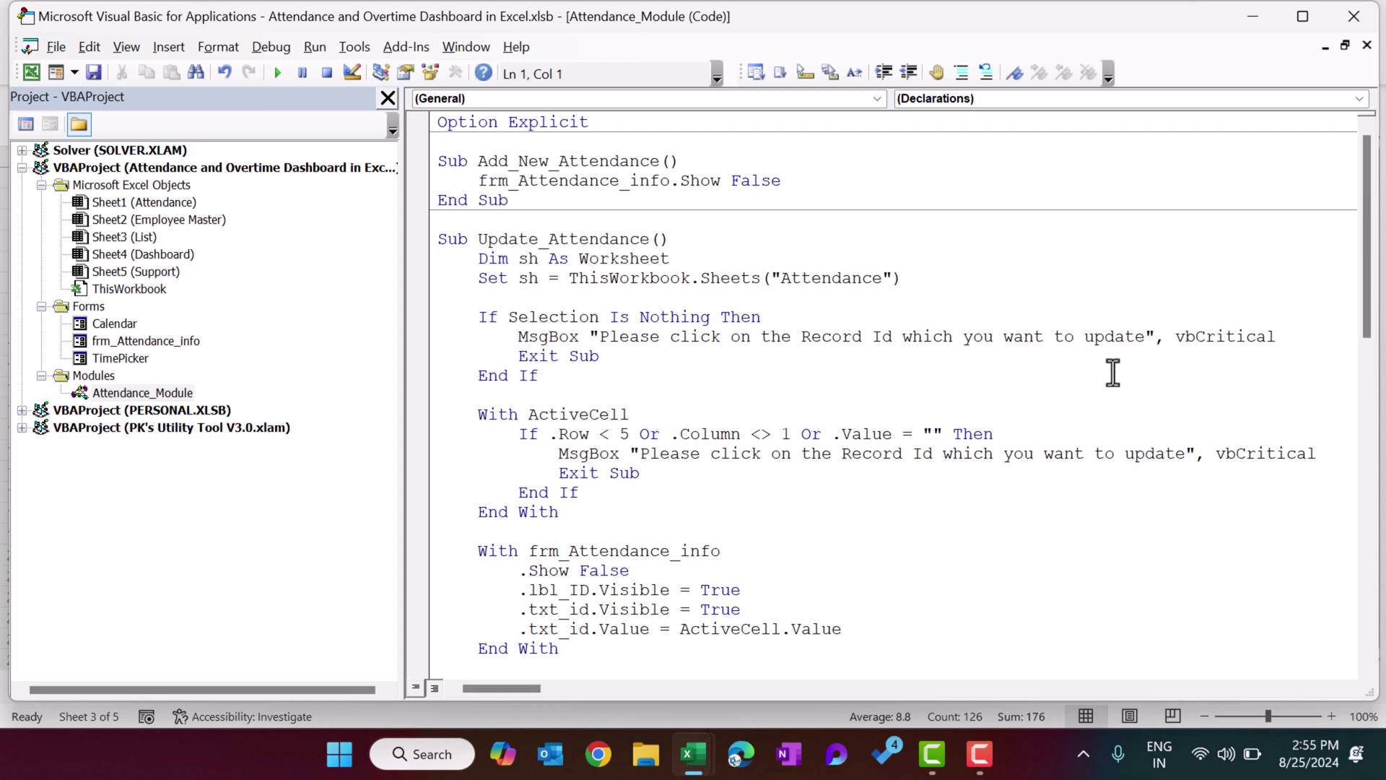
Step: Switch to Excel to show the Attendance sheet with its record buttons, and return to the module code
key(alt+F11)
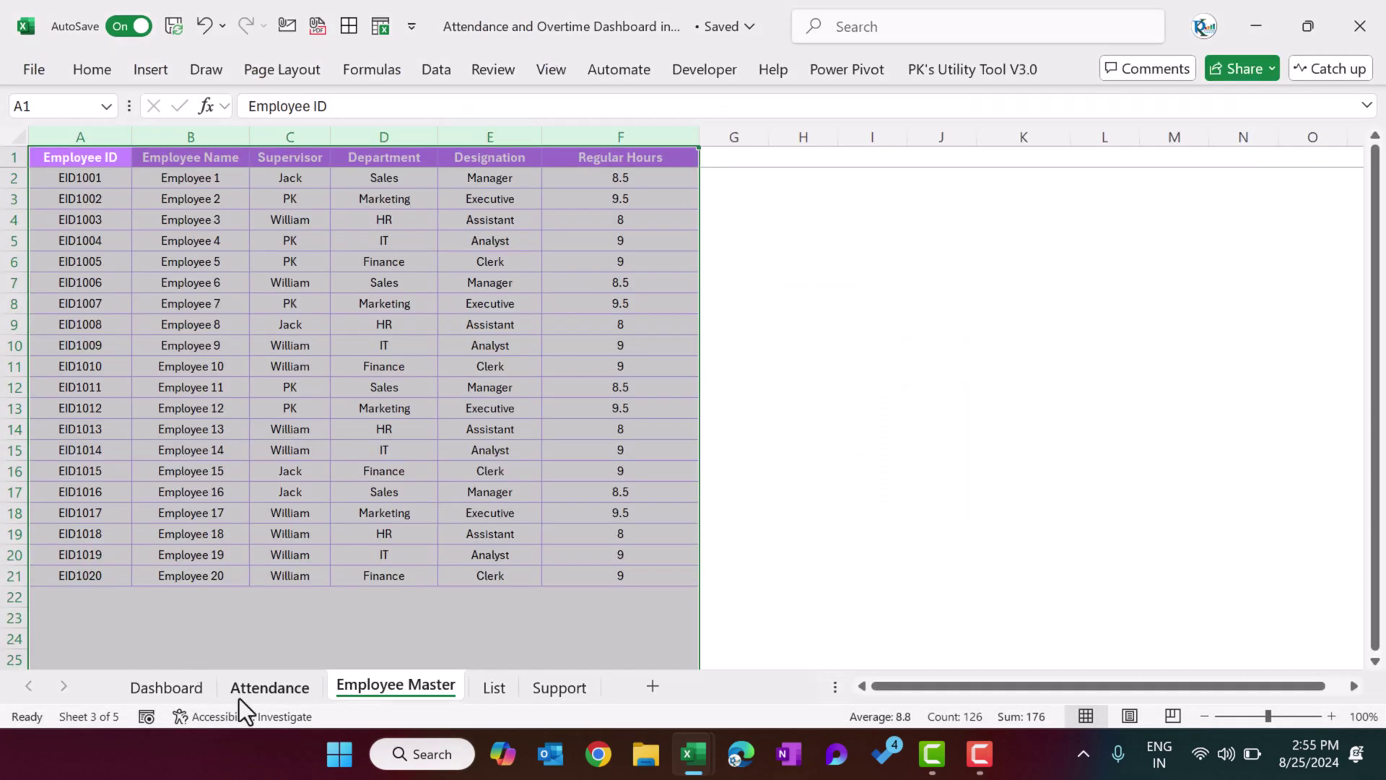
click(269, 686)
key(alt+F11)
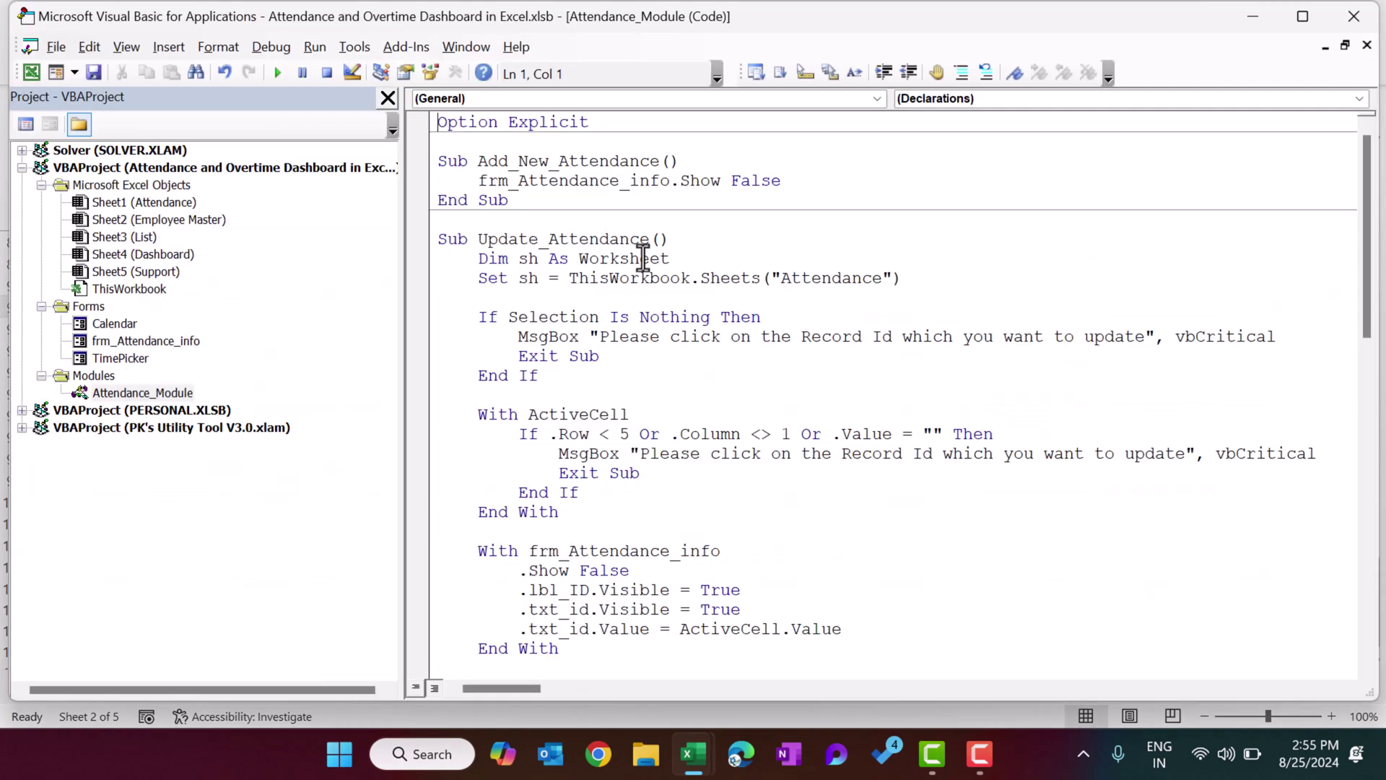
Step: Highlight the Add_New_Attendance procedure, its frm_Attendance_info.Show line and the False argument
drag(480, 161, 580, 180)
drag(485, 180, 584, 202)
click(603, 200)
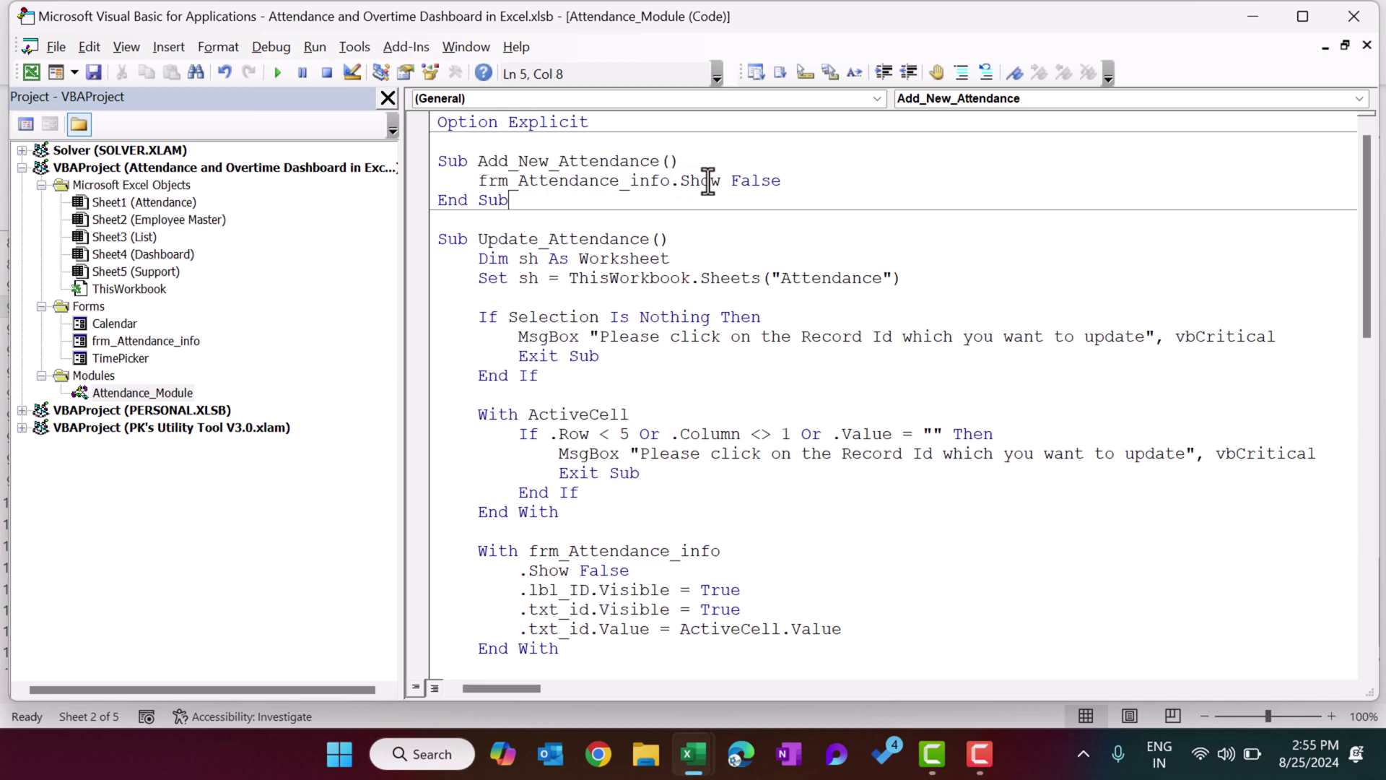
double_click(764, 180)
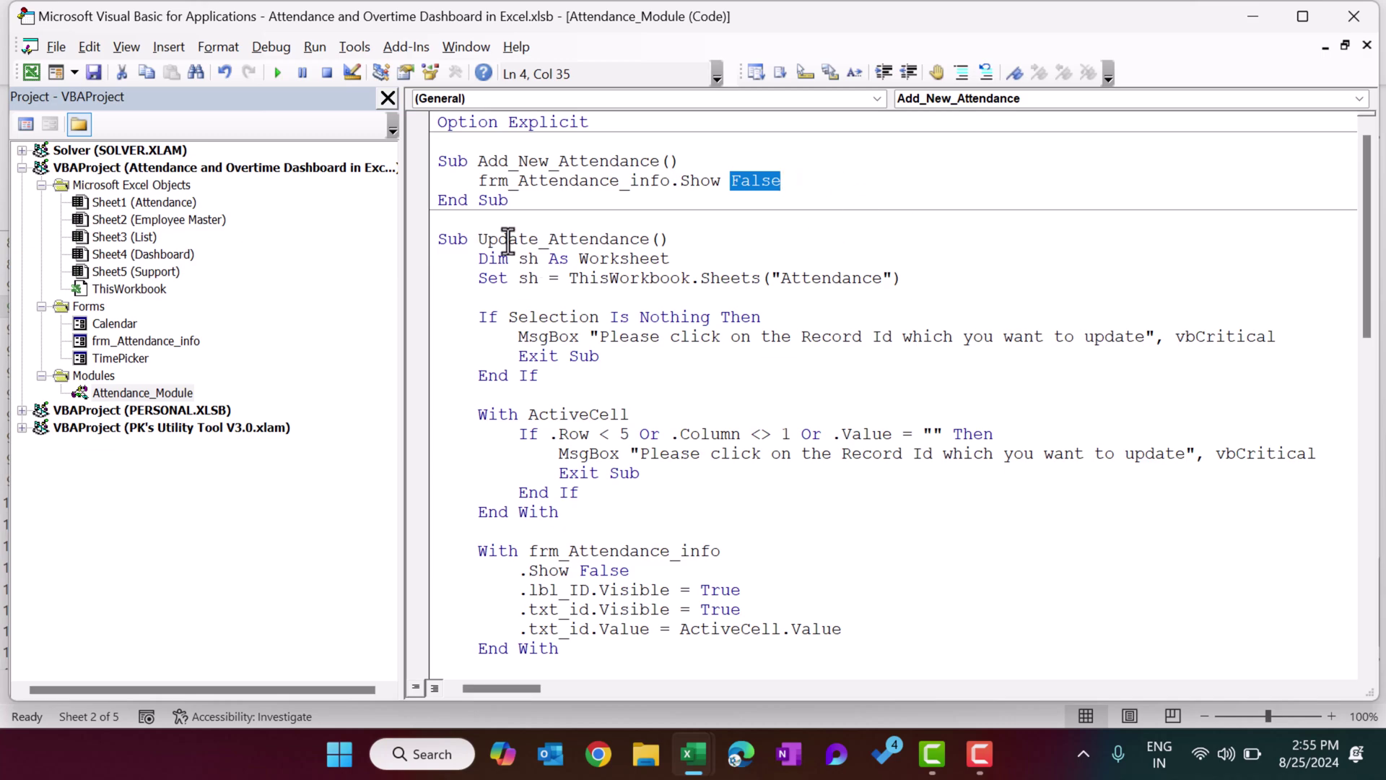
Step: Examine the Update_Attendance procedure, highlighting its name and the selection and active-cell validation blocks
drag(510, 239, 675, 238)
click(646, 296)
drag(505, 239, 648, 239)
scroll(783, 273, down, 1)
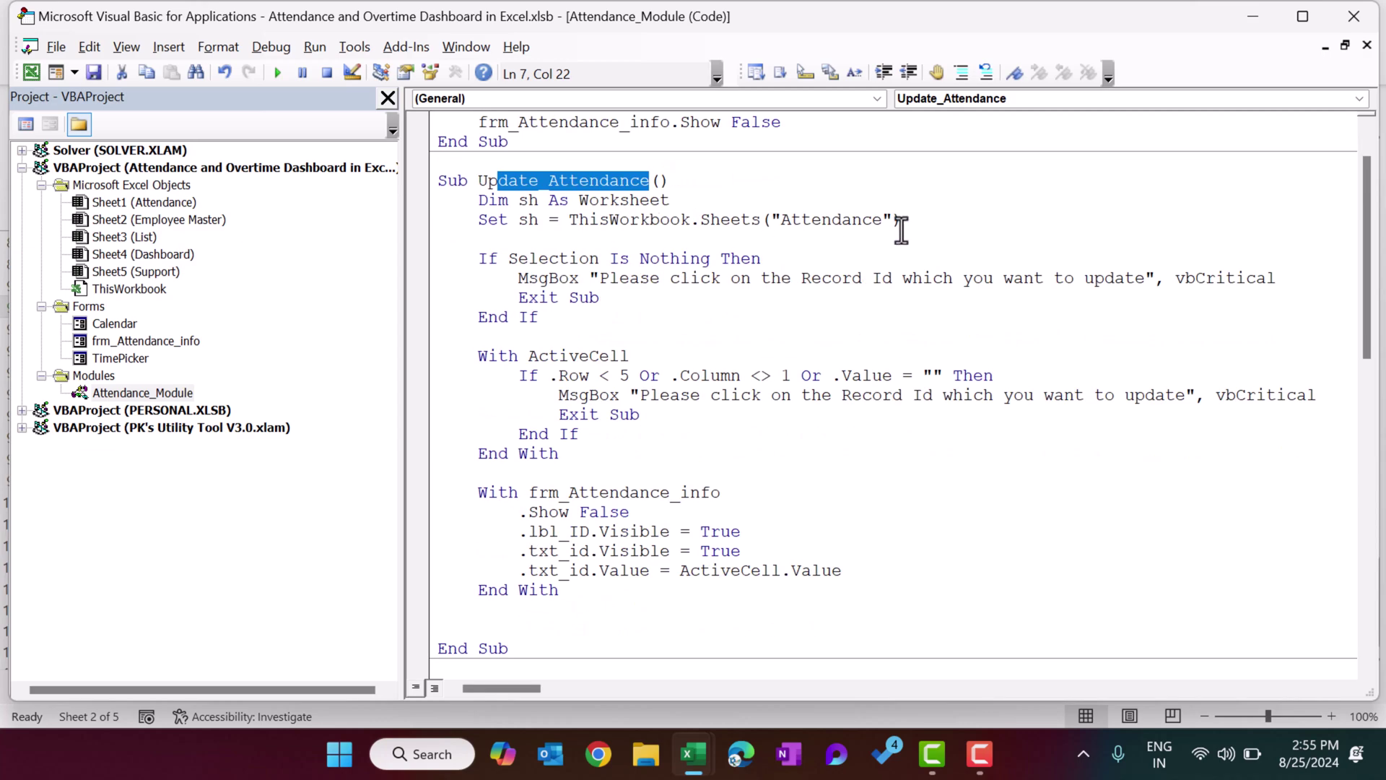
drag(551, 257, 671, 467)
click(807, 462)
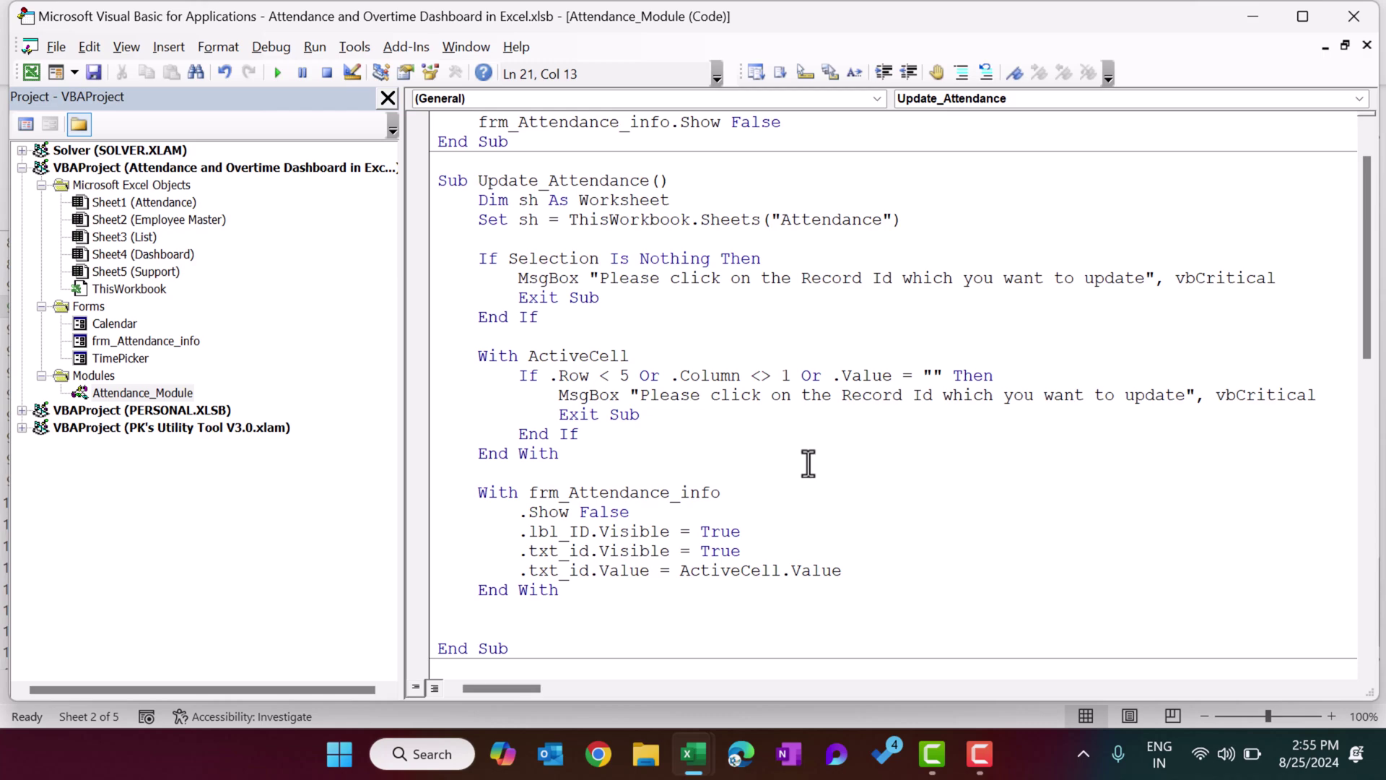
scroll(808, 462, down, 1)
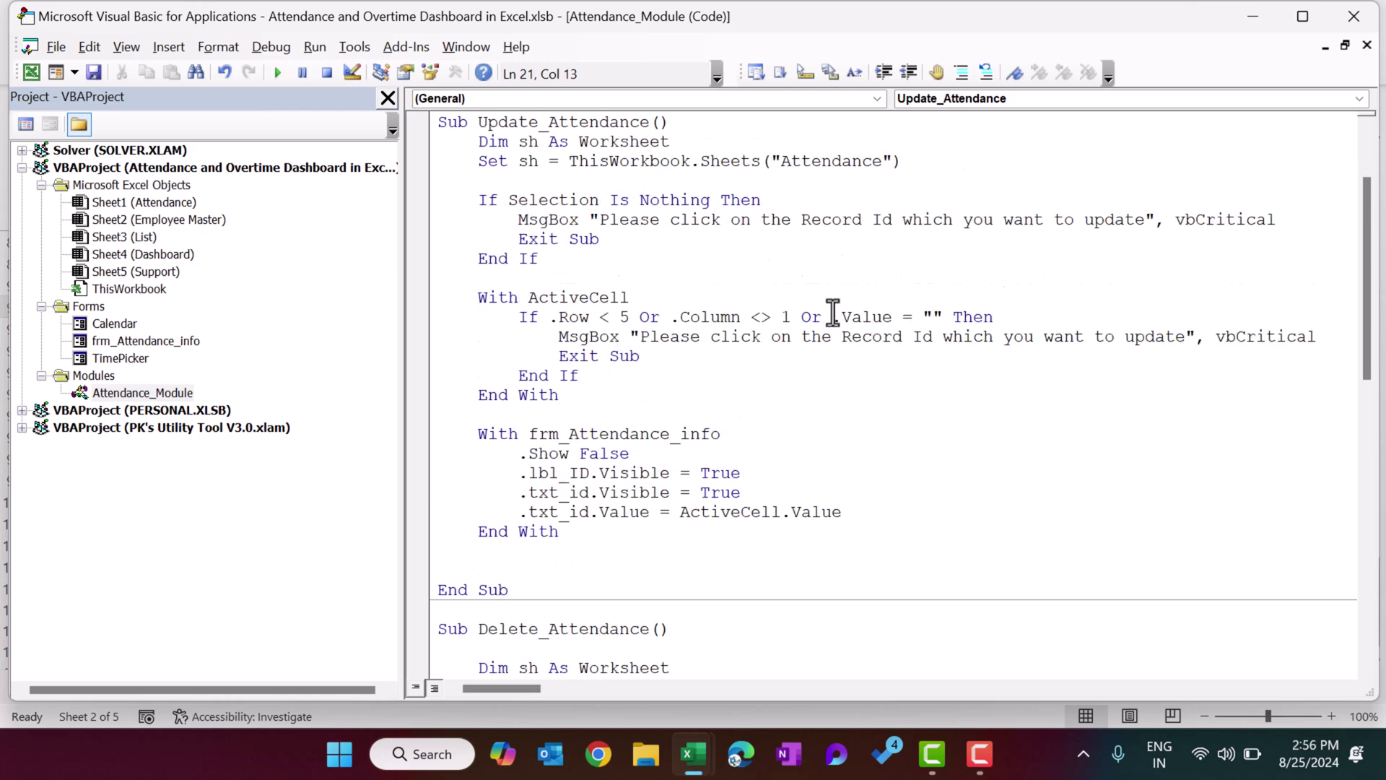
scroll(831, 318, down, 3)
Step: Highlight the lines in the frm_Attendance_info block that show the form and make lbl_ID and txt_id visible
drag(538, 278, 747, 287)
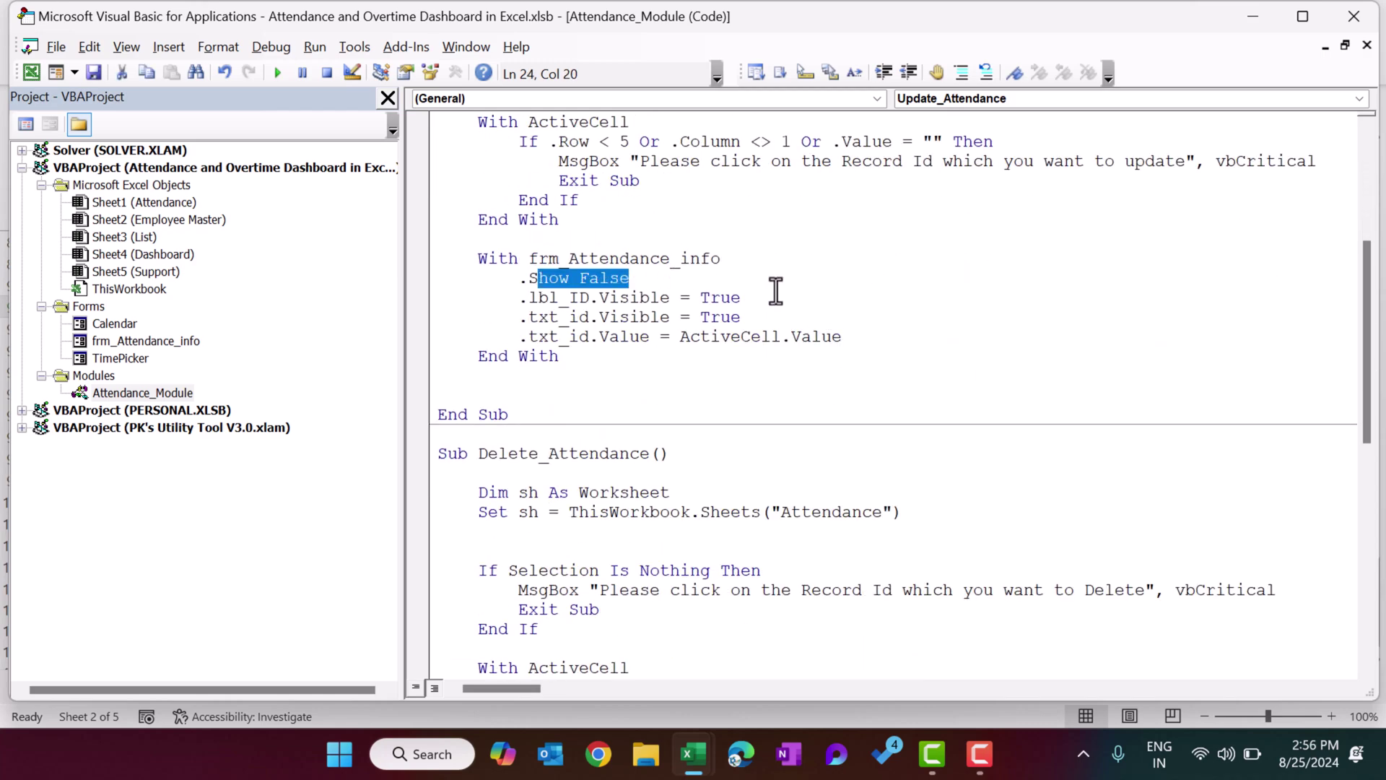
drag(538, 297, 741, 300)
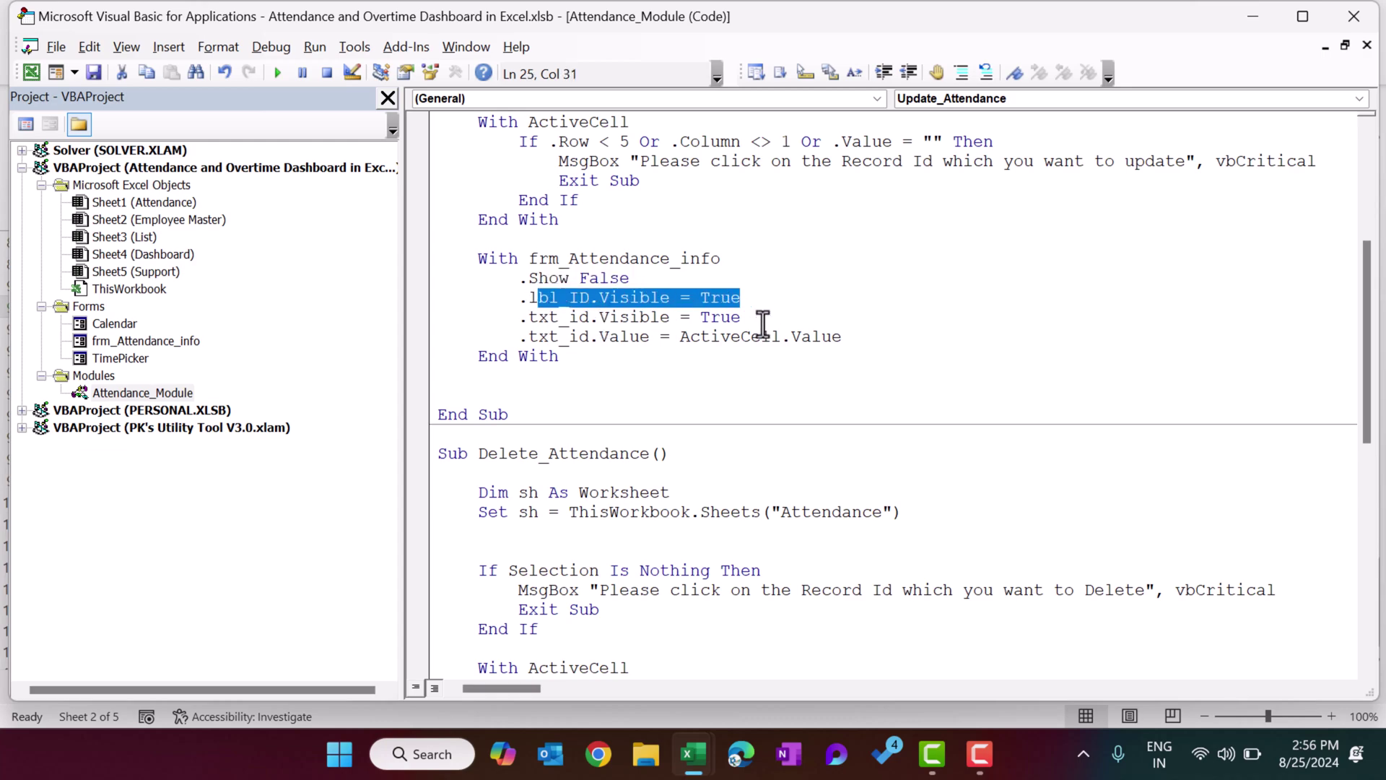
drag(570, 317, 743, 318)
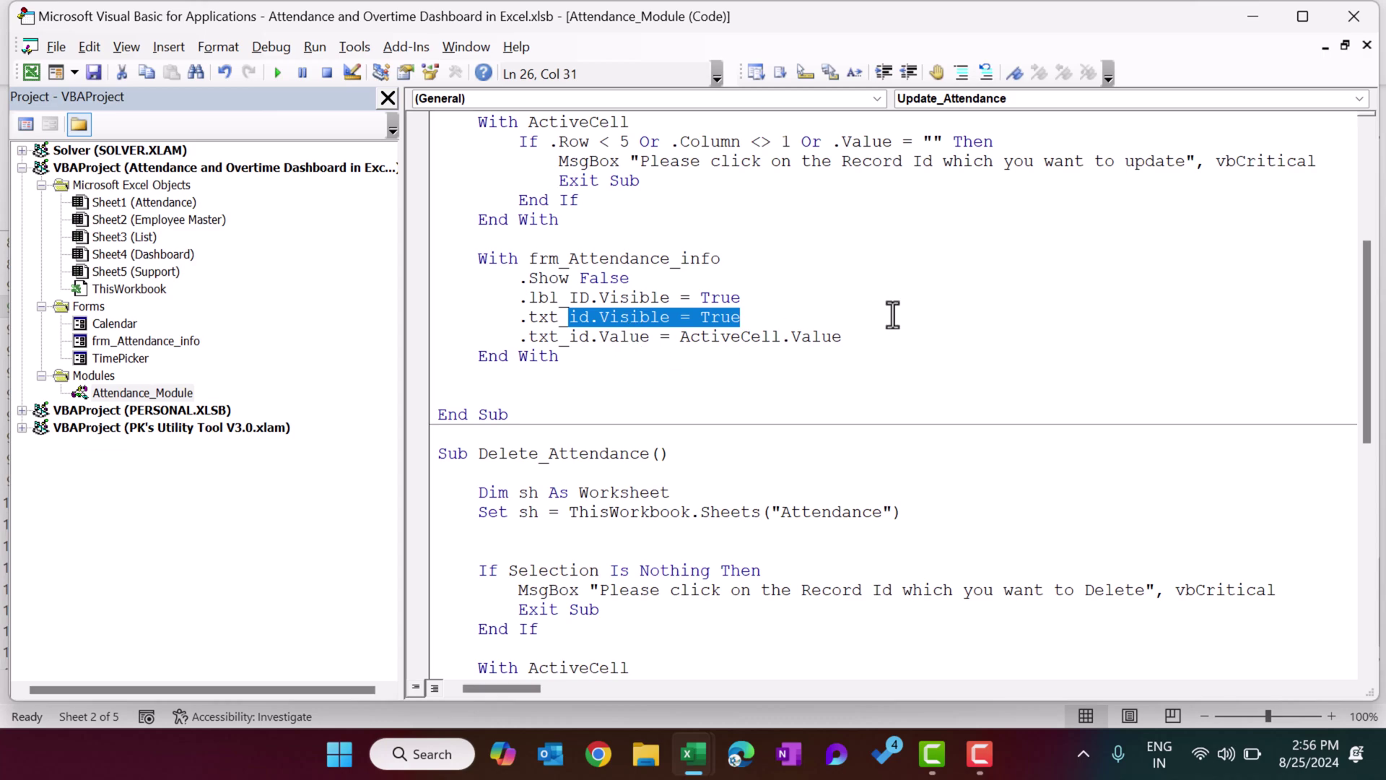
Step: In Excel, open record ID 89 for updating, compare its ID box with a blank new-record form, and close both forms
key(alt+F11)
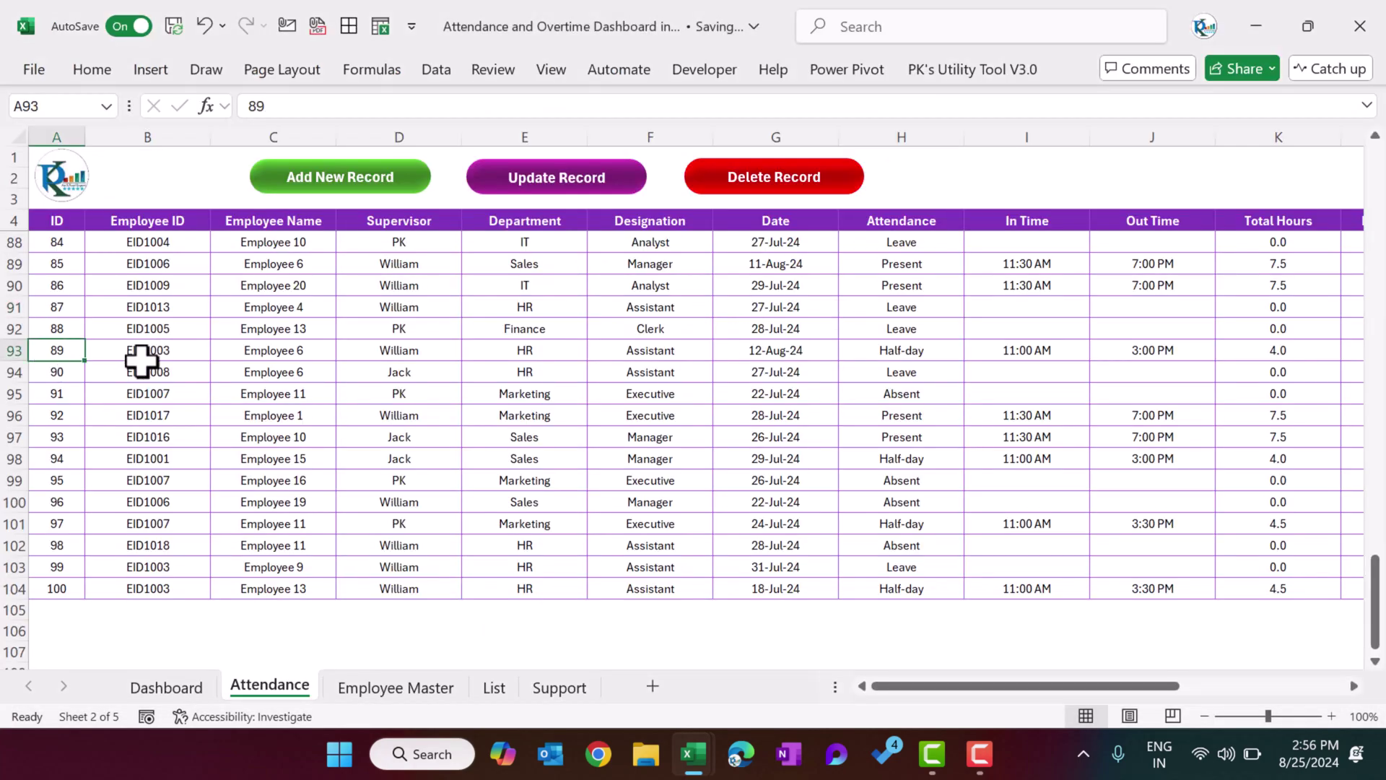
click(584, 185)
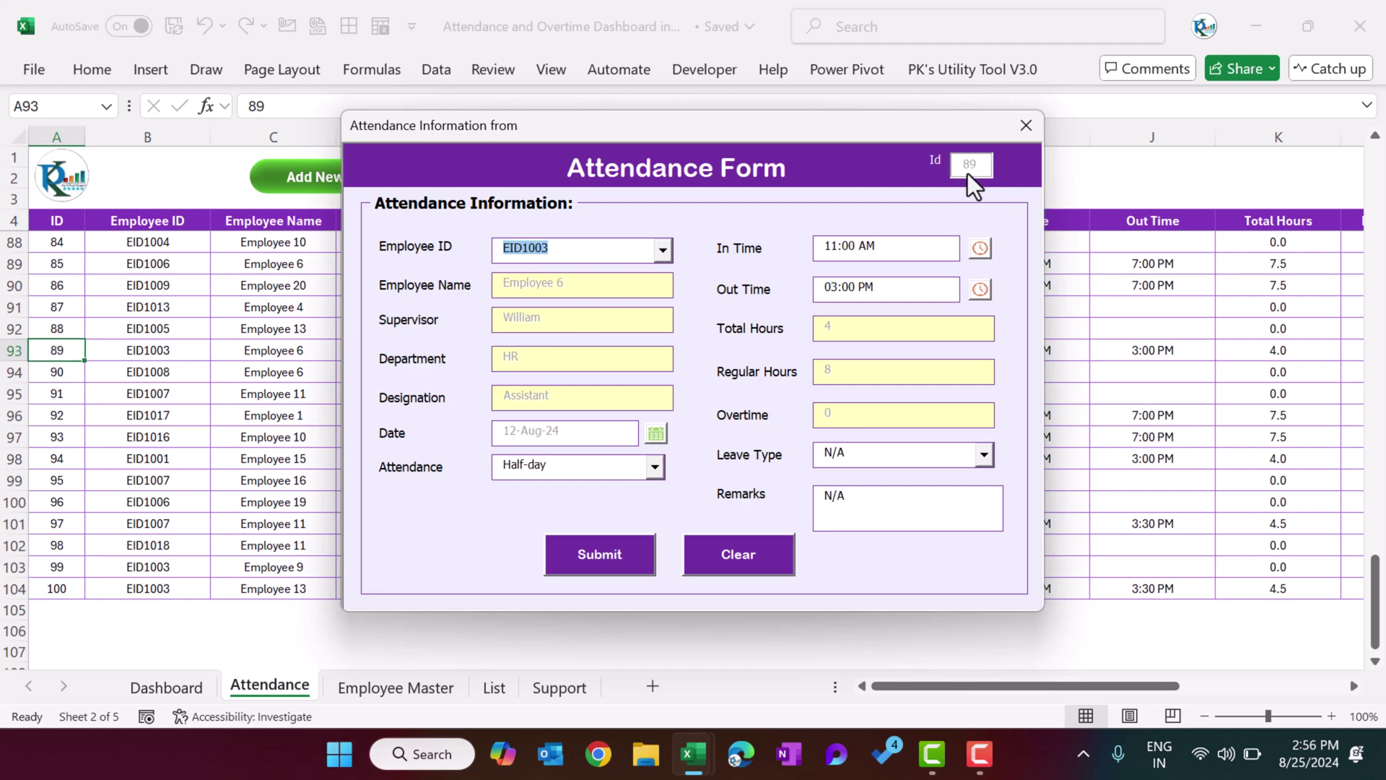
click(1026, 125)
click(372, 187)
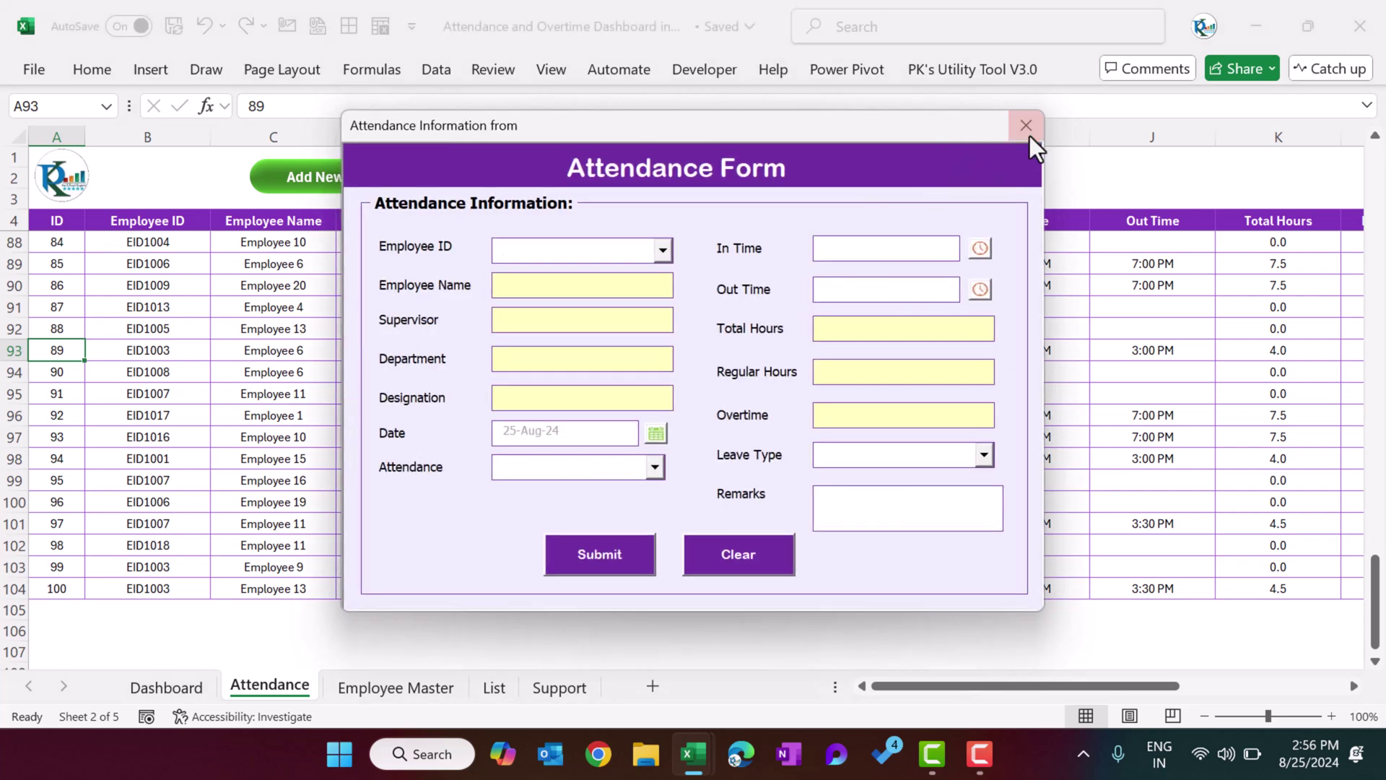
click(1026, 125)
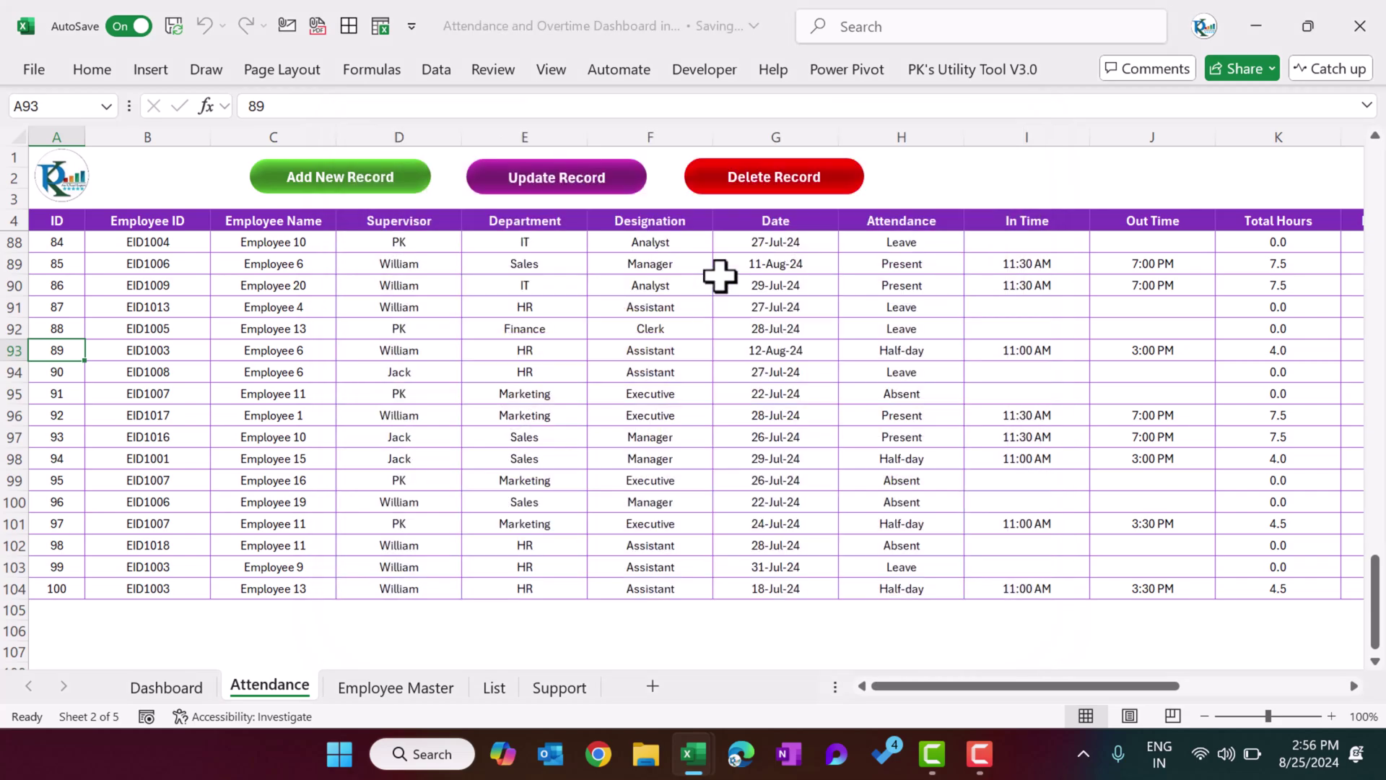
Step: Reopen the VBA editor and review the Delete_Attendance procedure from its validation checks down to the confirmation code
click(726, 284)
click(705, 70)
click(43, 119)
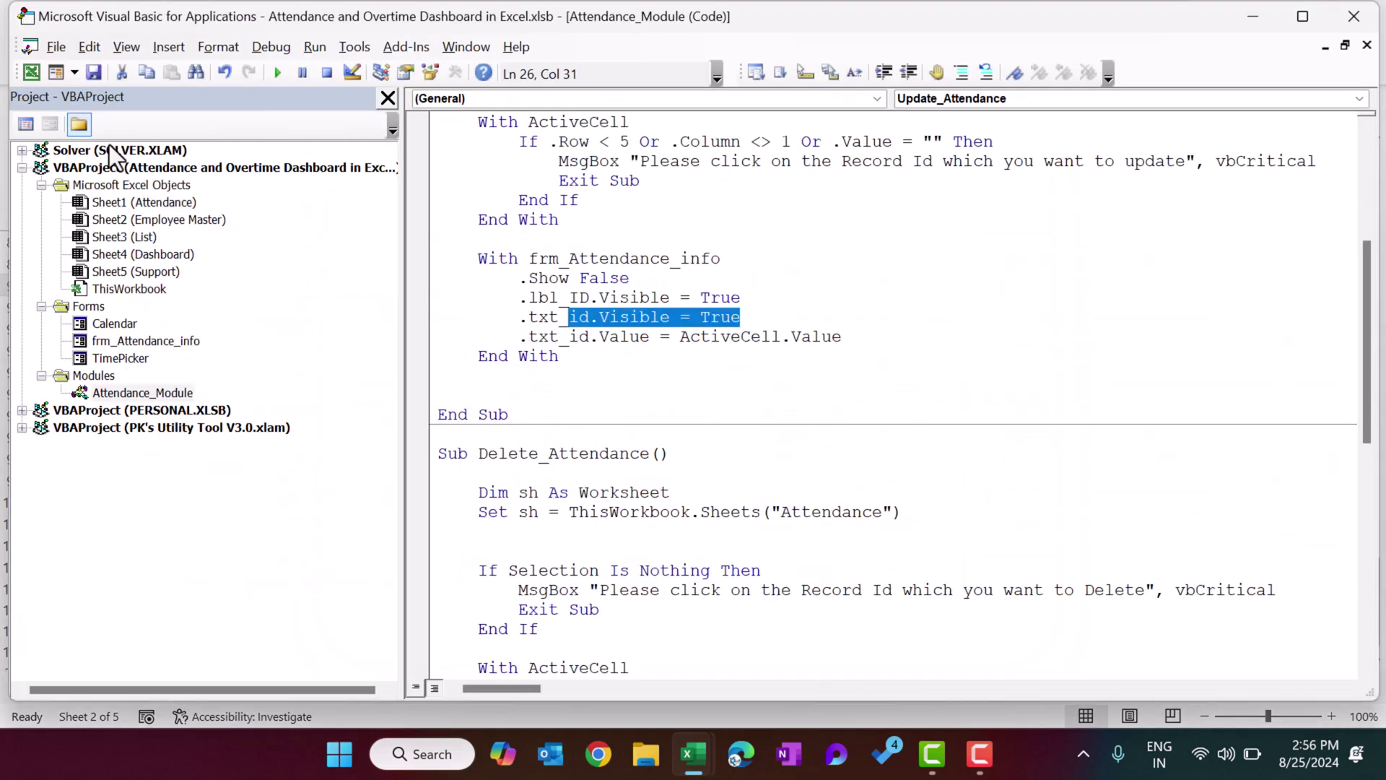
scroll(684, 412, down, 4)
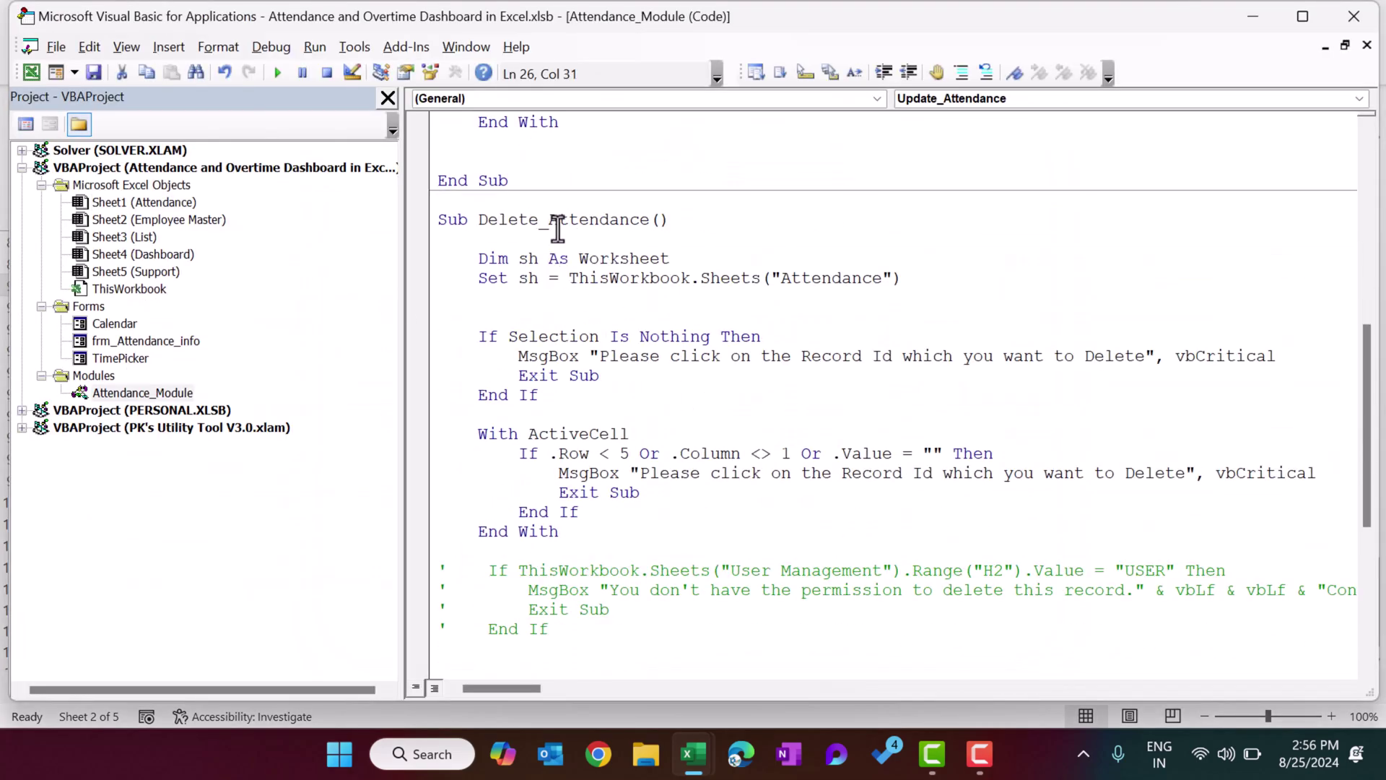
click(766, 318)
scroll(766, 321, down, 1)
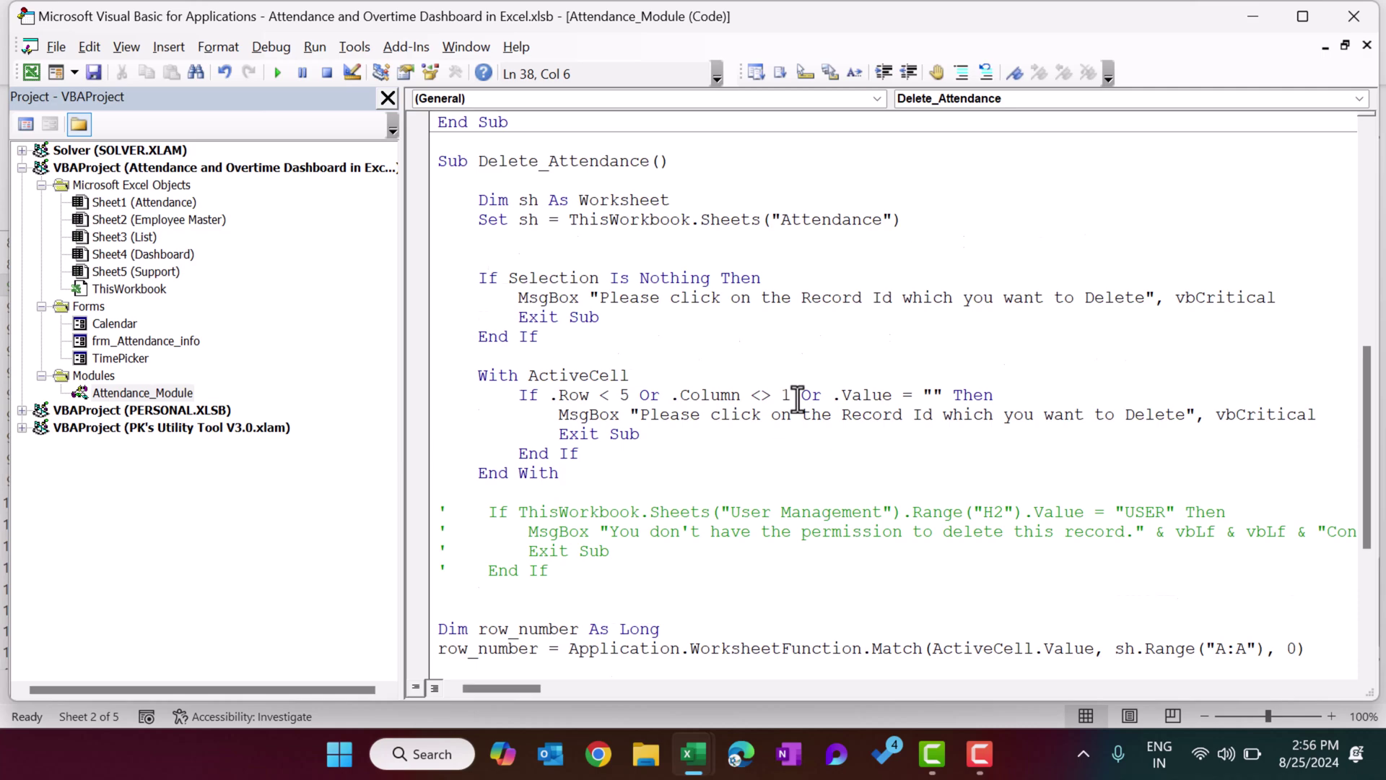
scroll(798, 400, down, 5)
scroll(717, 394, down, 1)
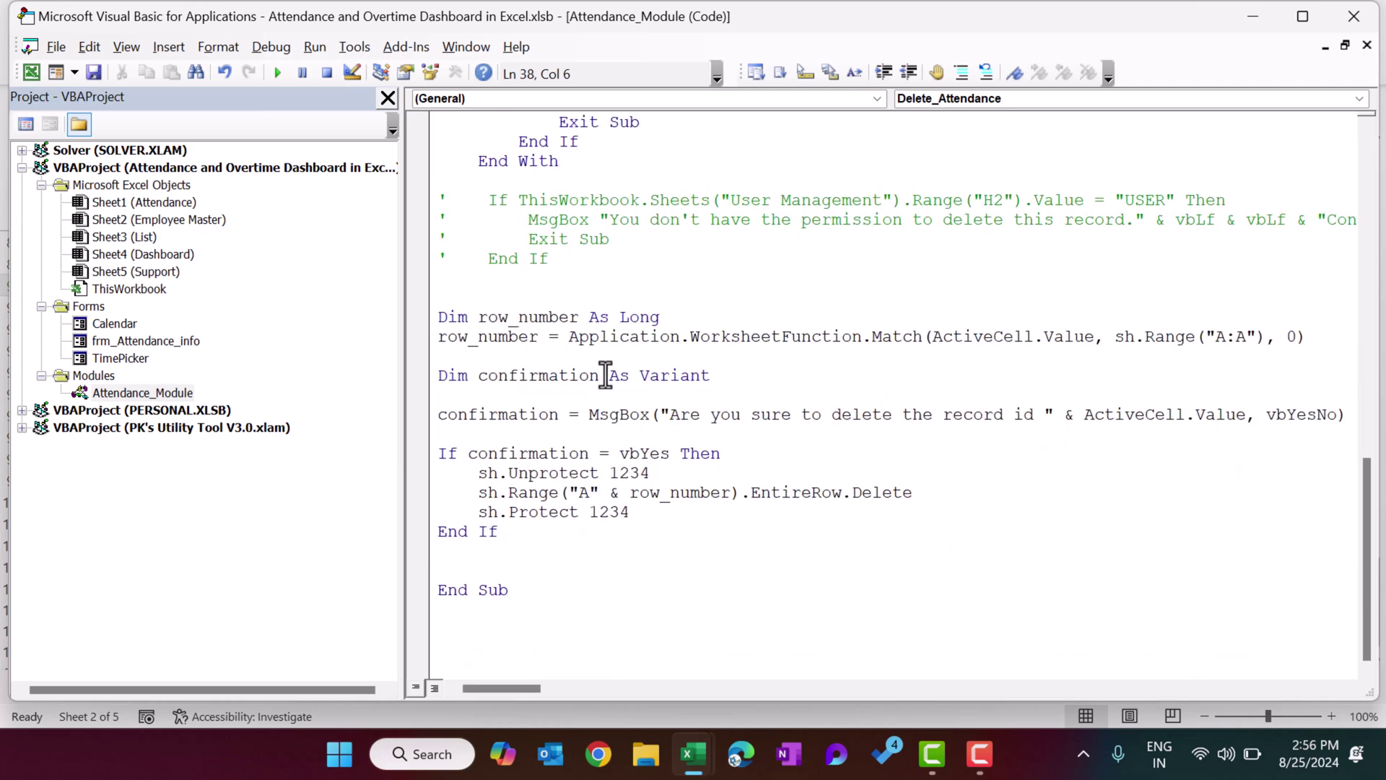
Step: Highlight the Match lookup for row_number, the sheet unprotect line, the EntireRow.Delete line and the sheet protect line
drag(590, 337, 1185, 336)
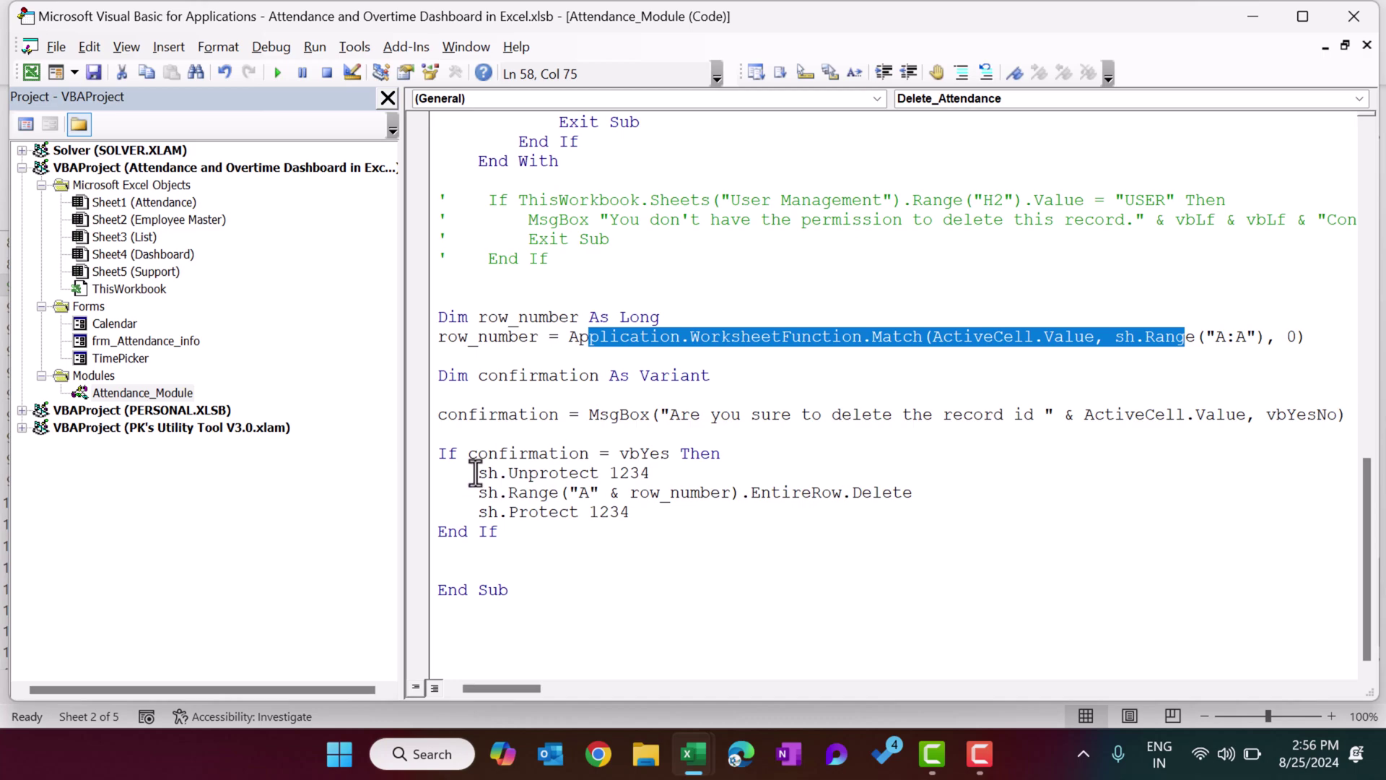
drag(478, 473, 668, 473)
drag(507, 492, 978, 498)
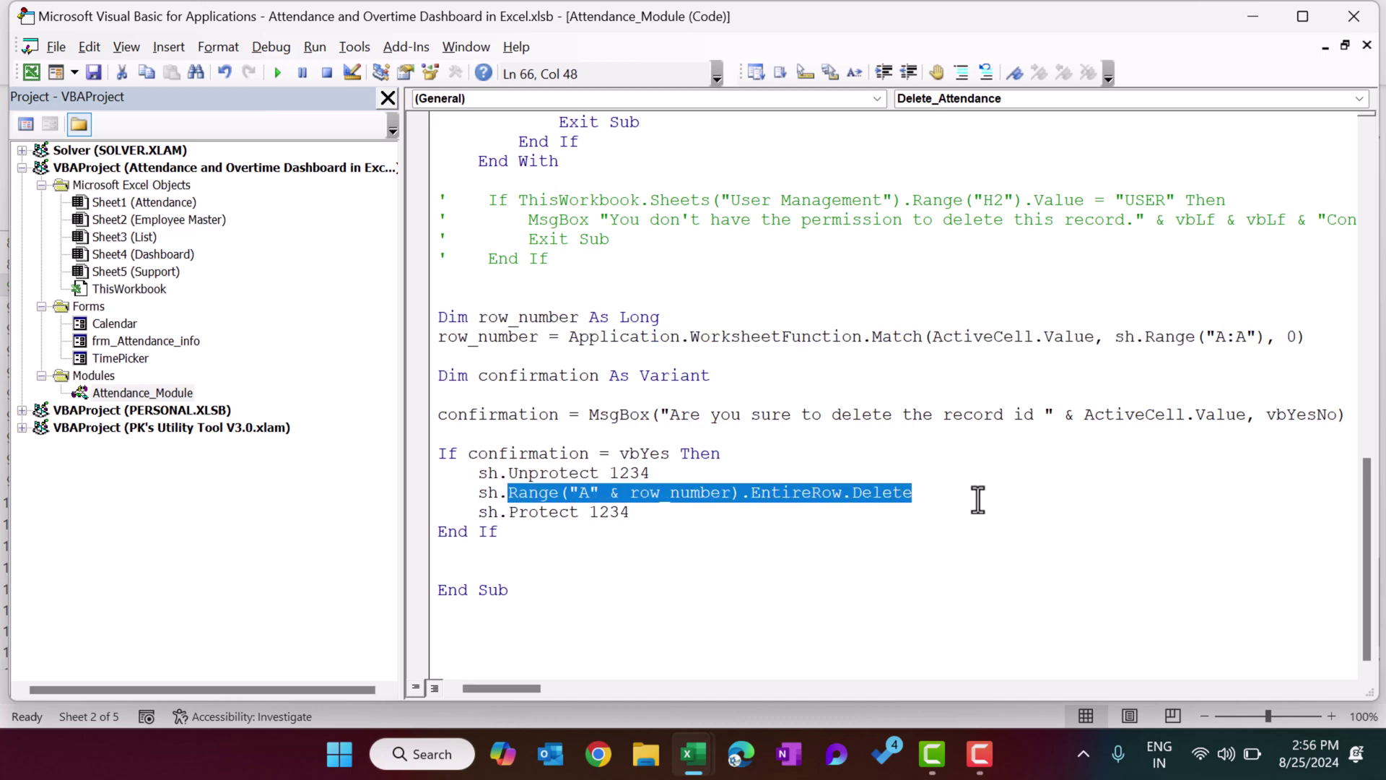
drag(636, 513, 490, 514)
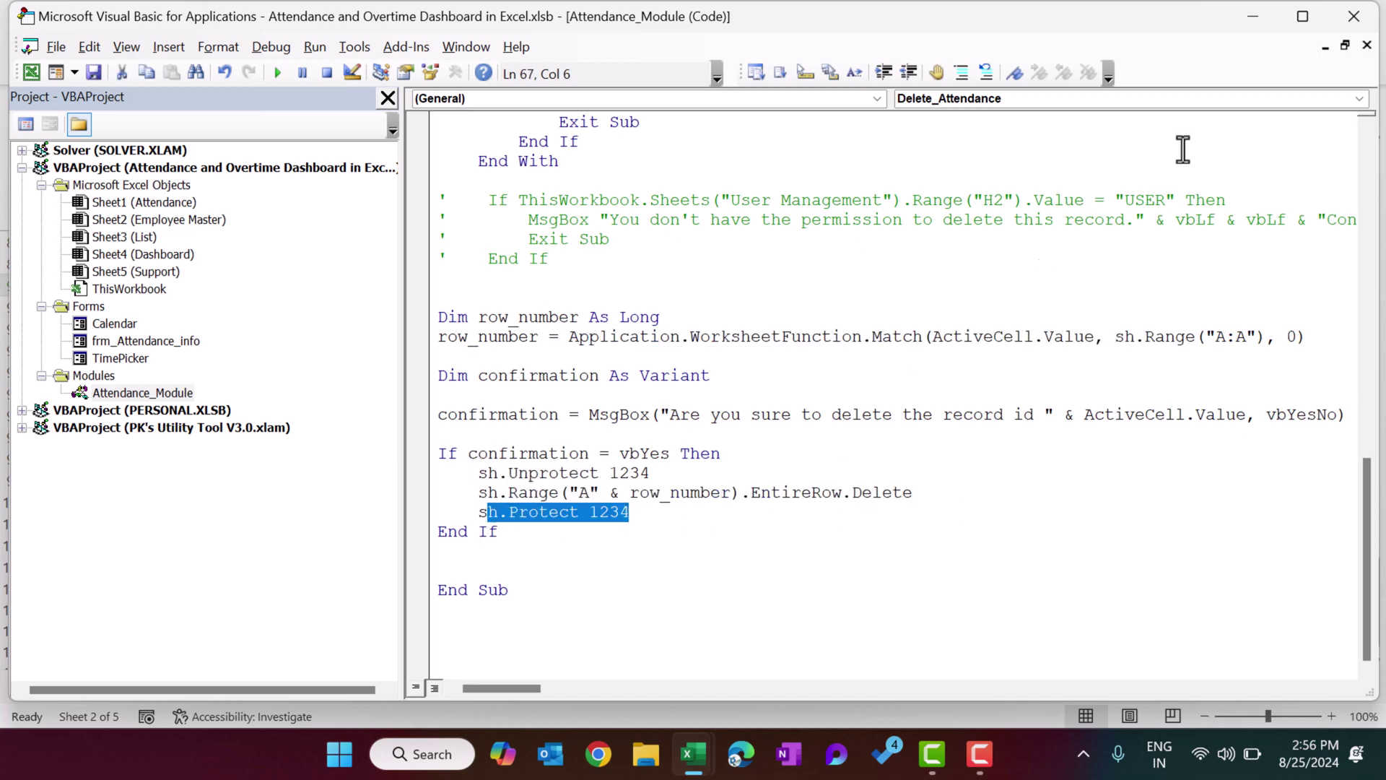
Step: Close the module's code window and the VBA editor, and look through the records on the Attendance sheet
click(1367, 44)
click(1354, 16)
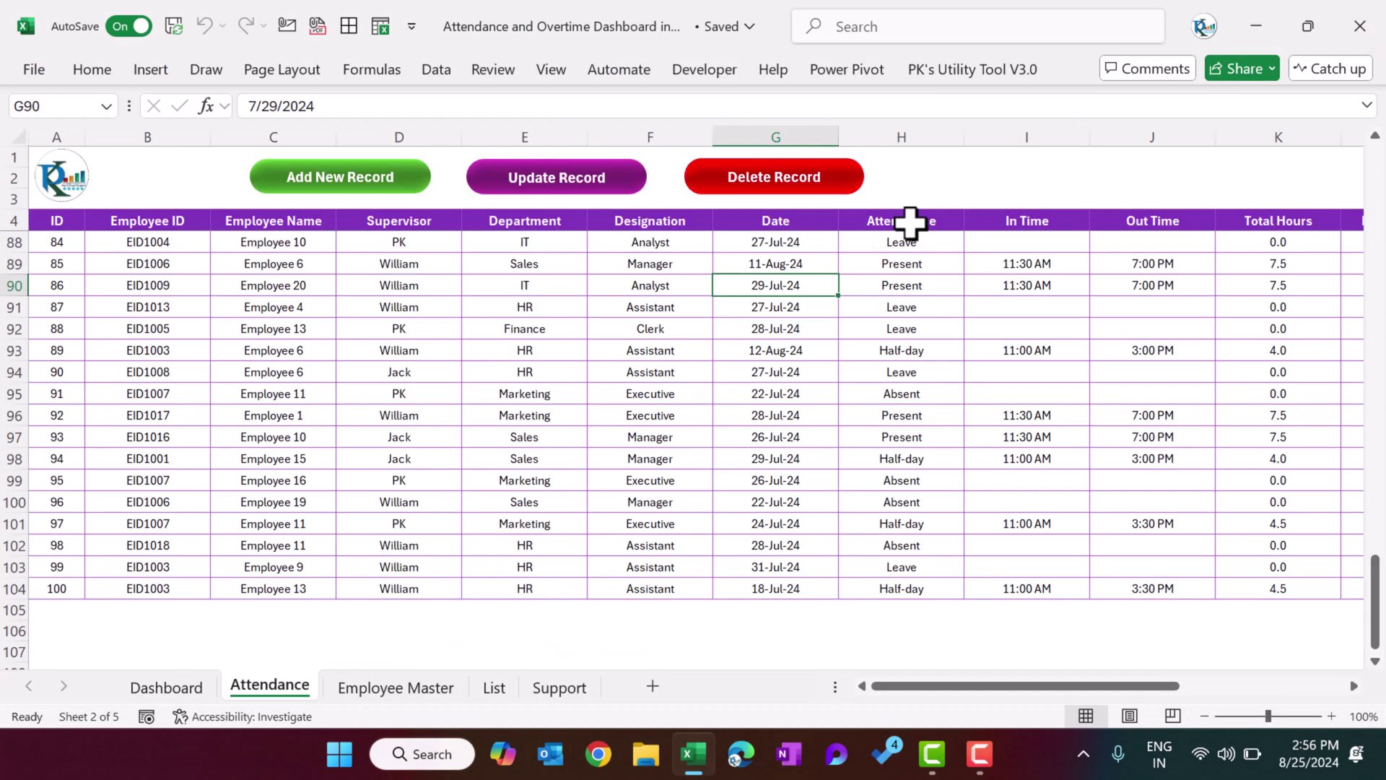
click(625, 396)
scroll(625, 397, up, 4)
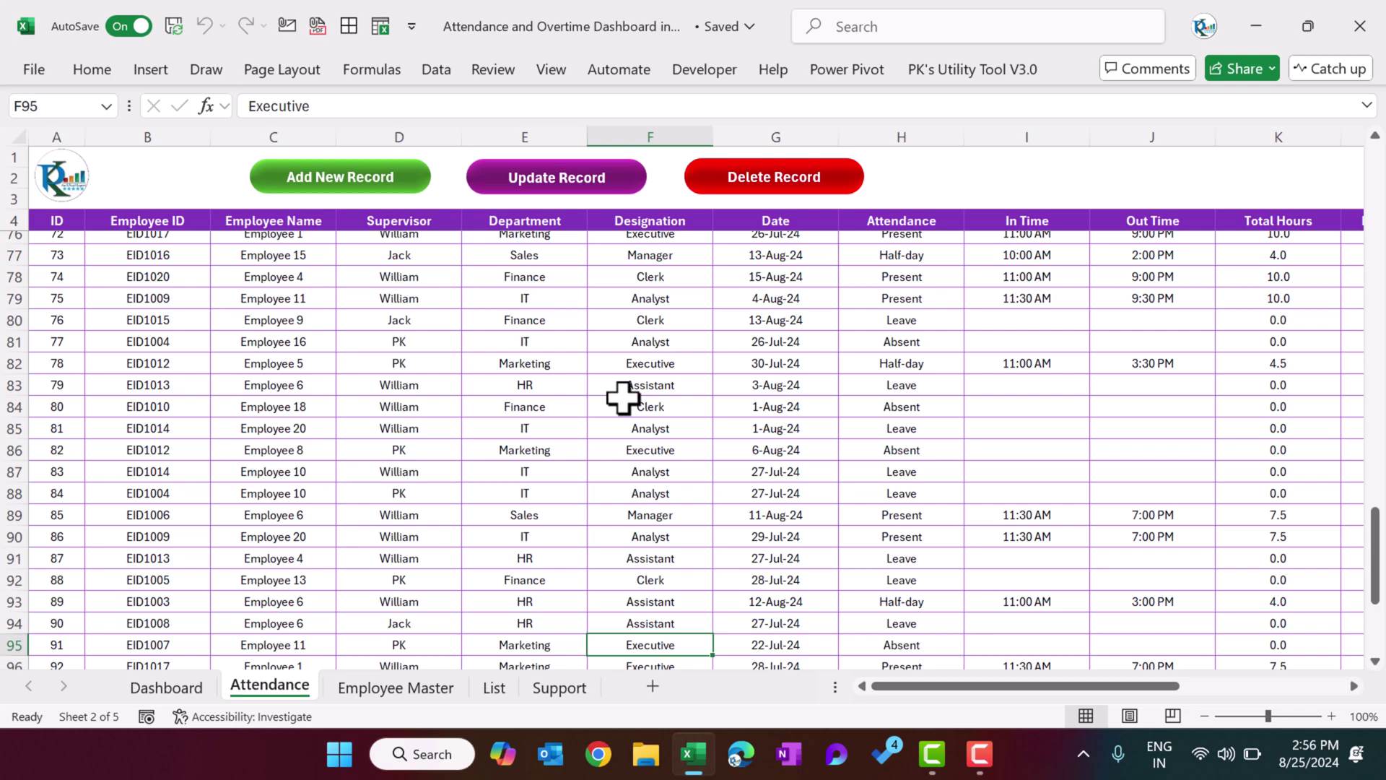
scroll(625, 396, down, 6)
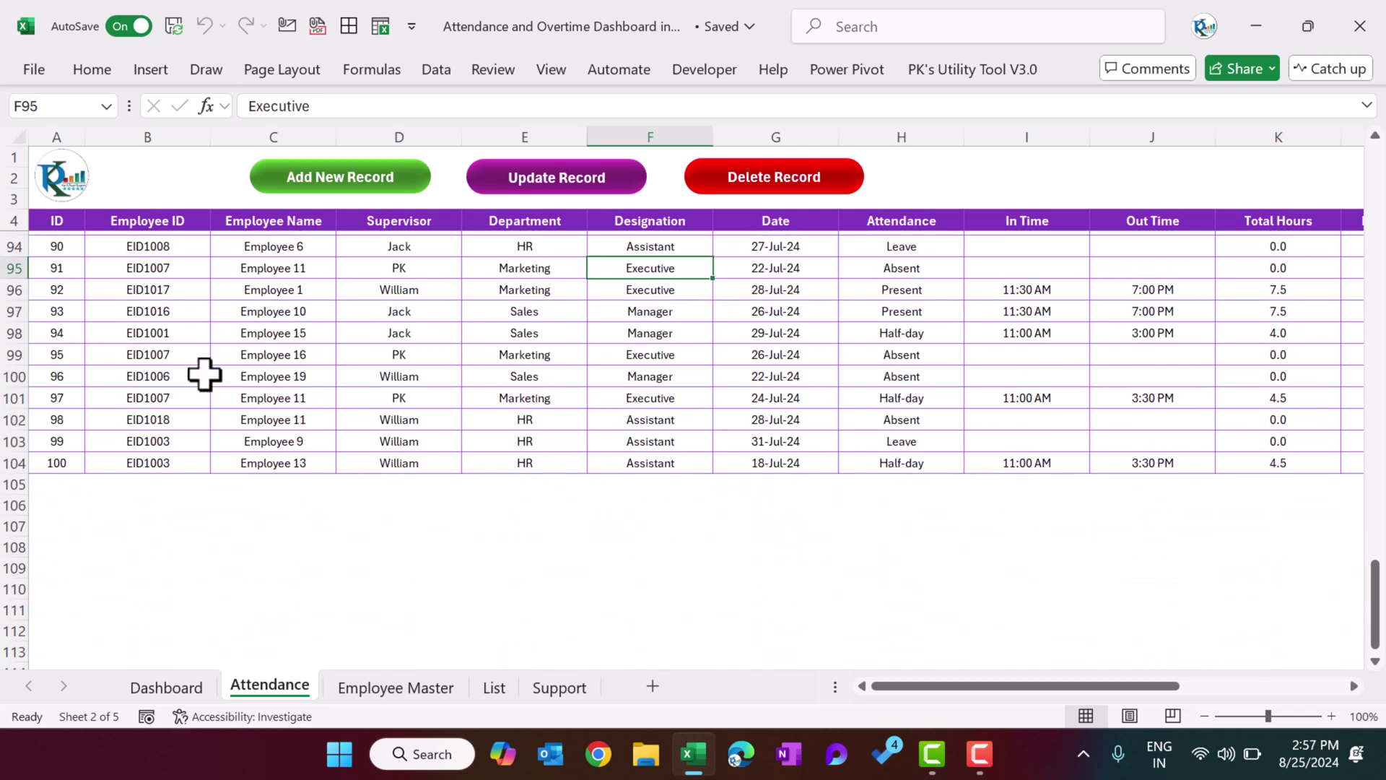
Step: Show the Dashboard, Employee Master, List and Support sheets in turn, revisit the Dashboard and return to the Support pivot tables
click(188, 694)
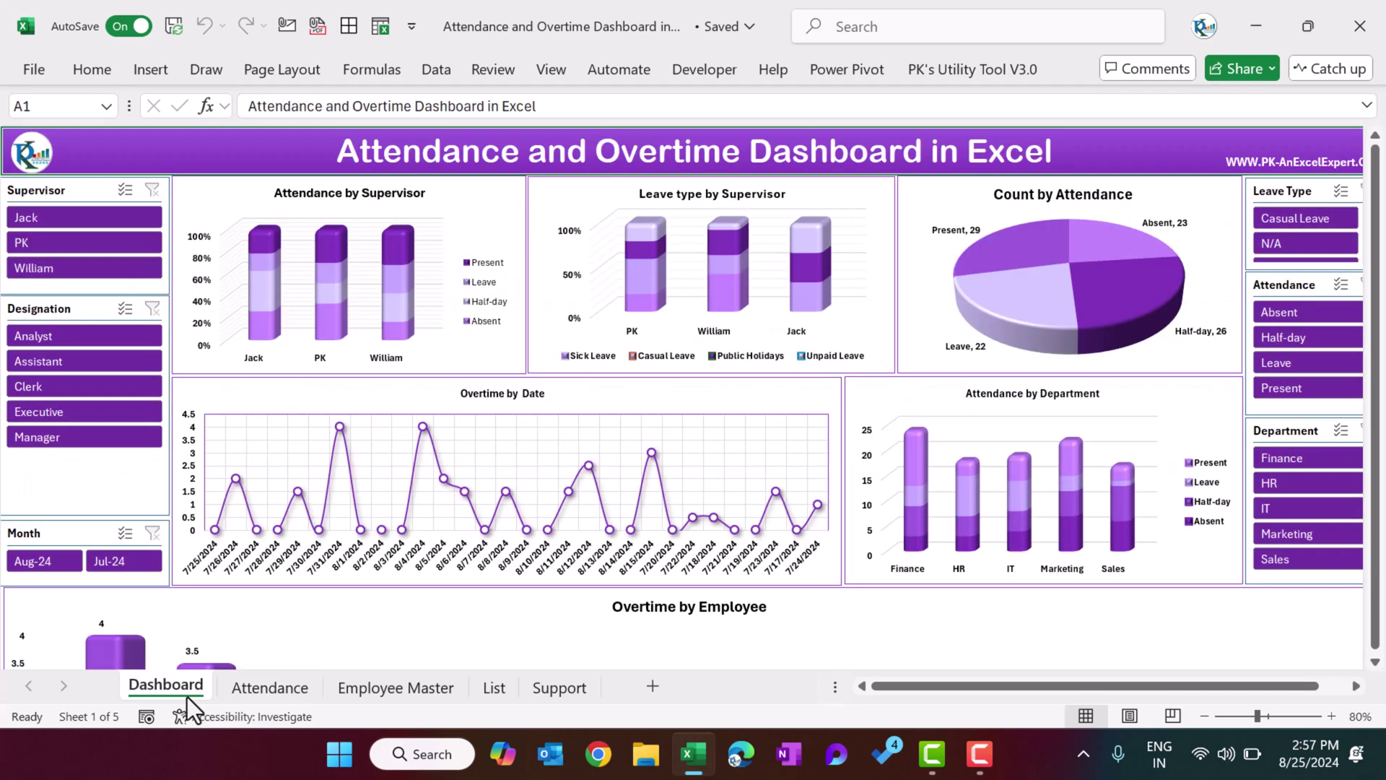
click(419, 692)
click(480, 428)
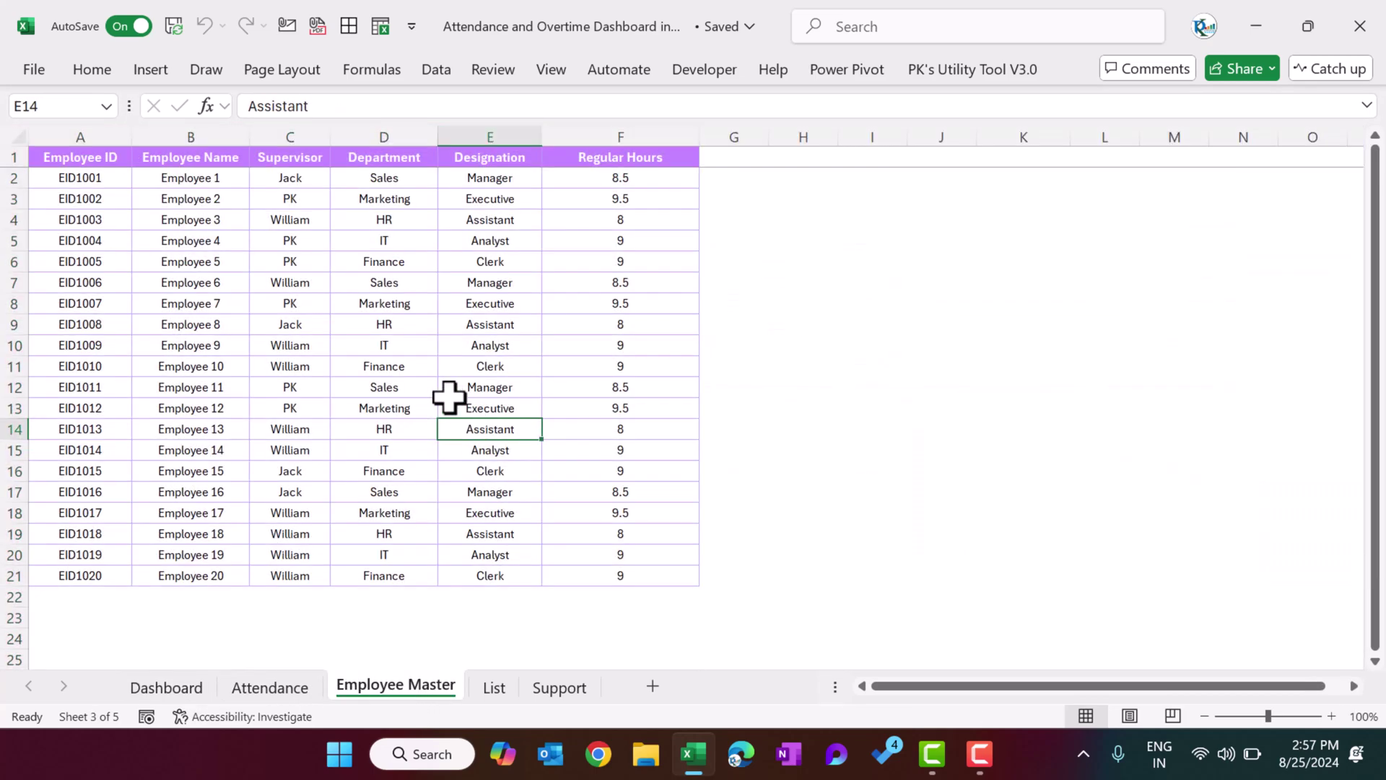
click(493, 687)
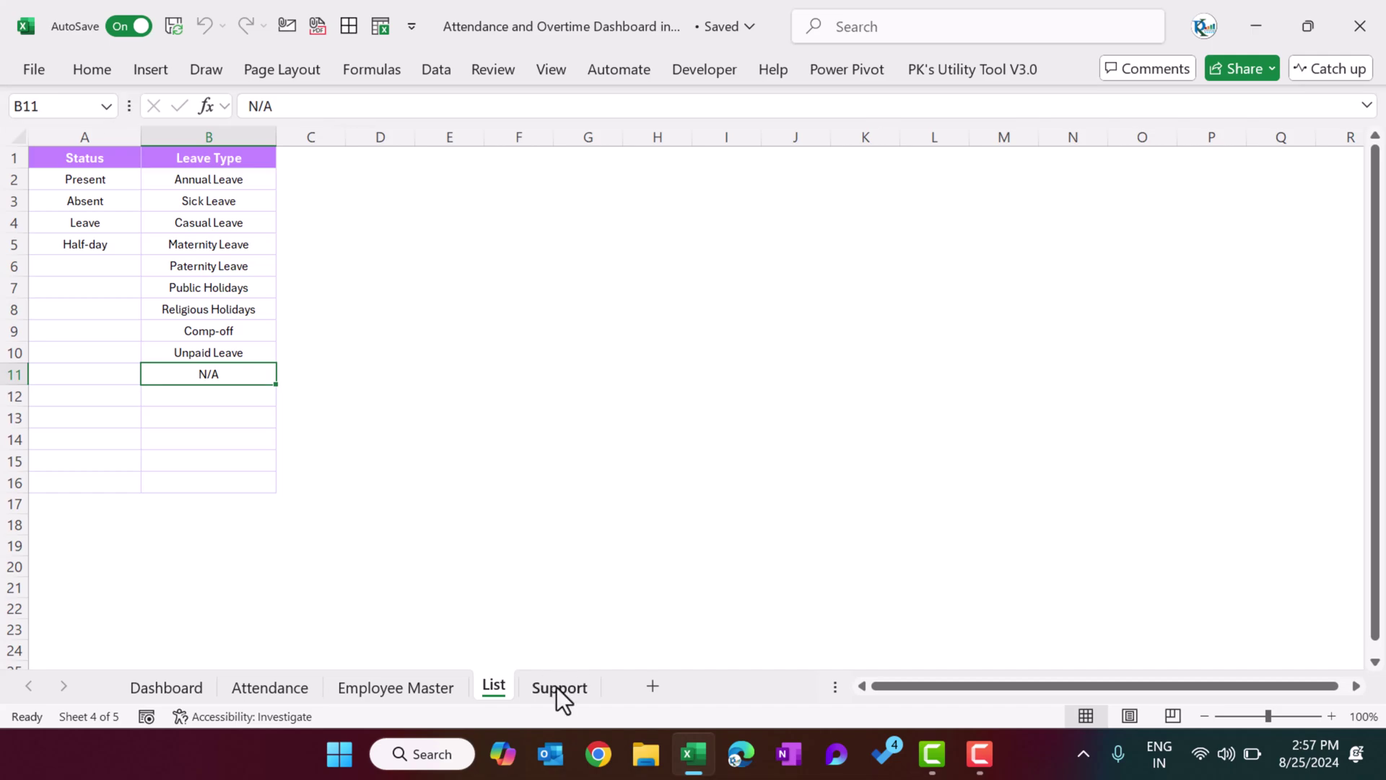
click(559, 690)
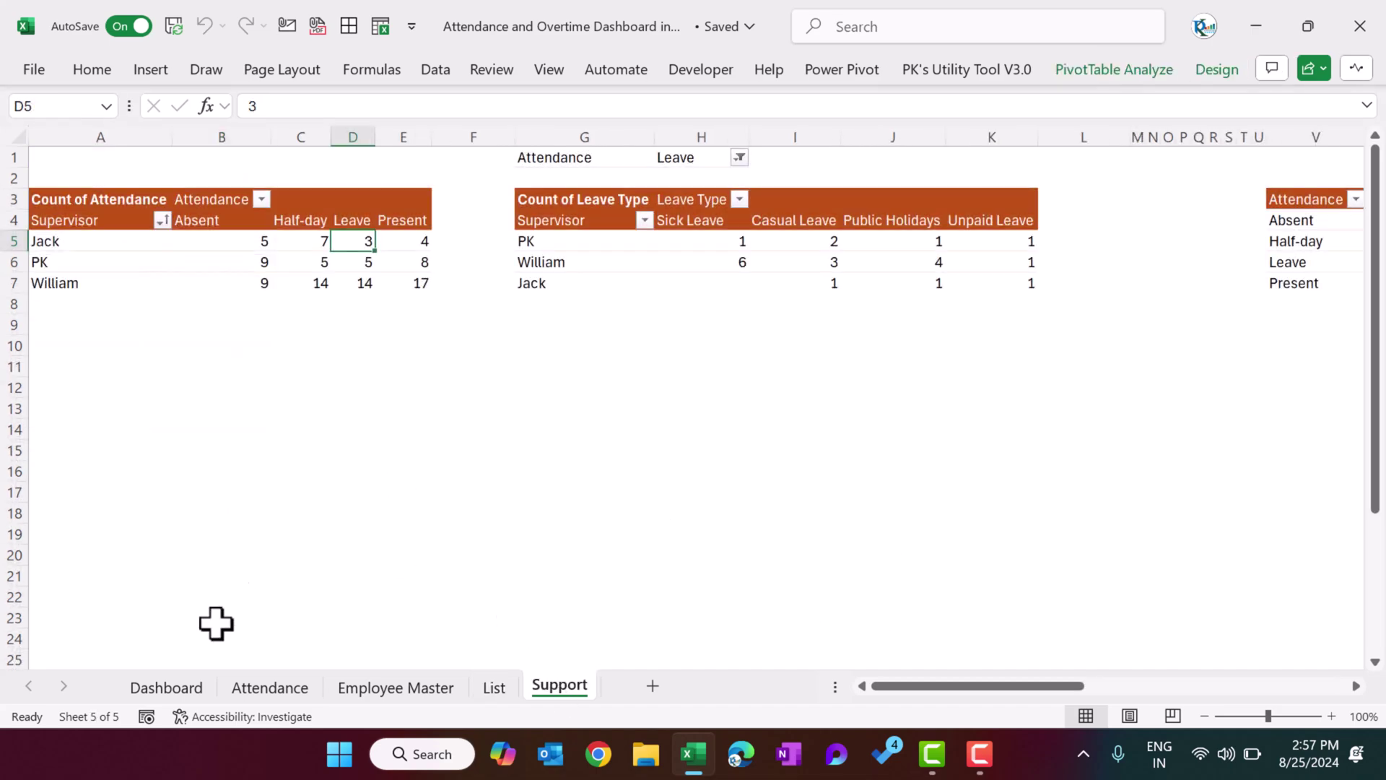
click(166, 688)
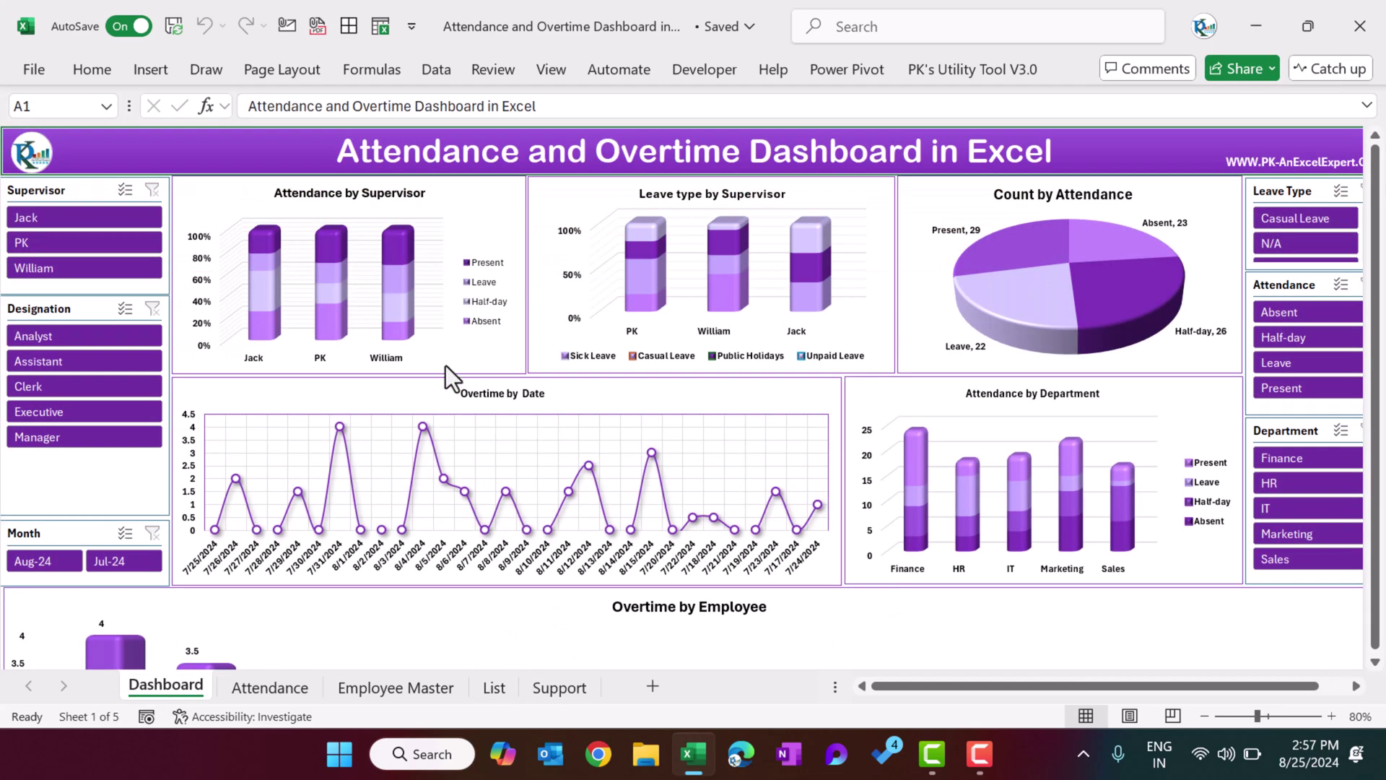
click(570, 688)
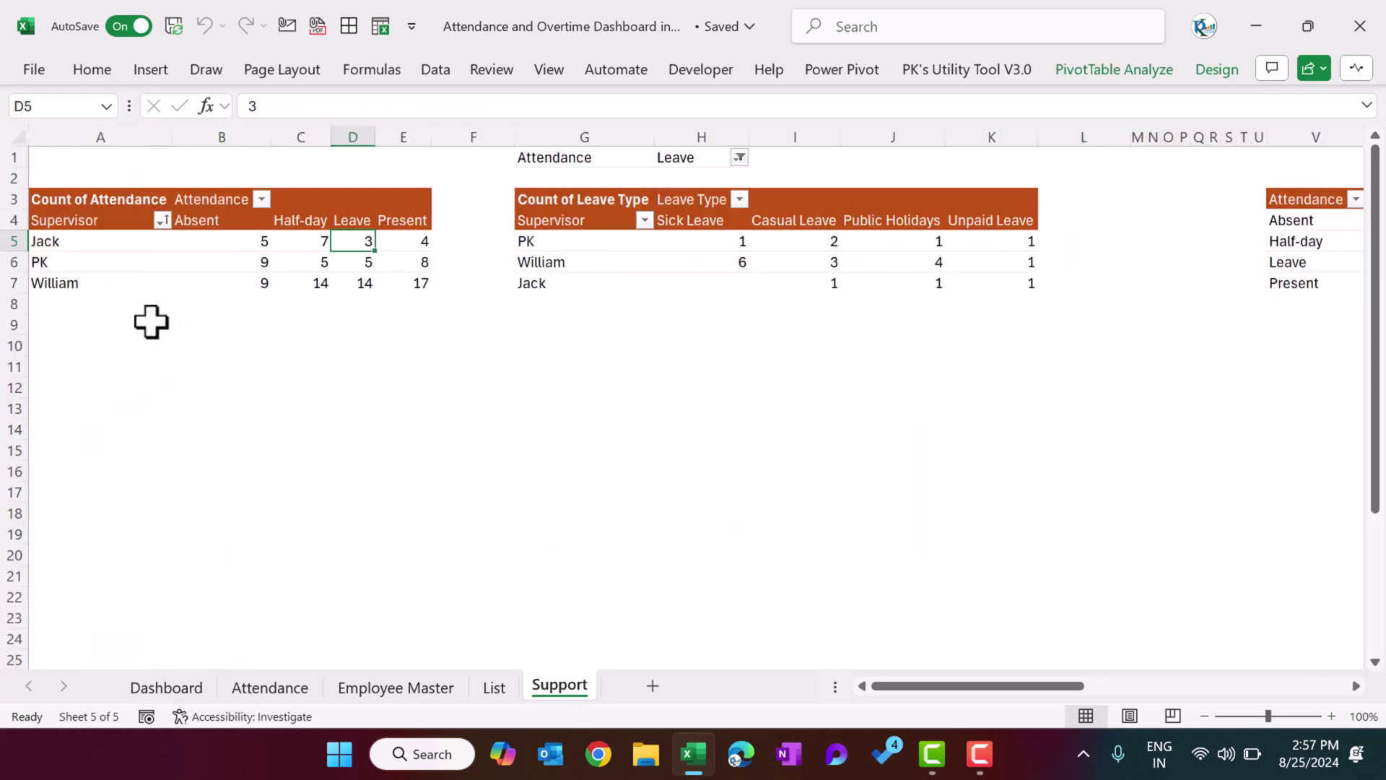
Step: Highlight the supervisor names in the attendance and leave type pivots, and the statuses and counts in the Attendance count pivot
drag(99, 245, 96, 284)
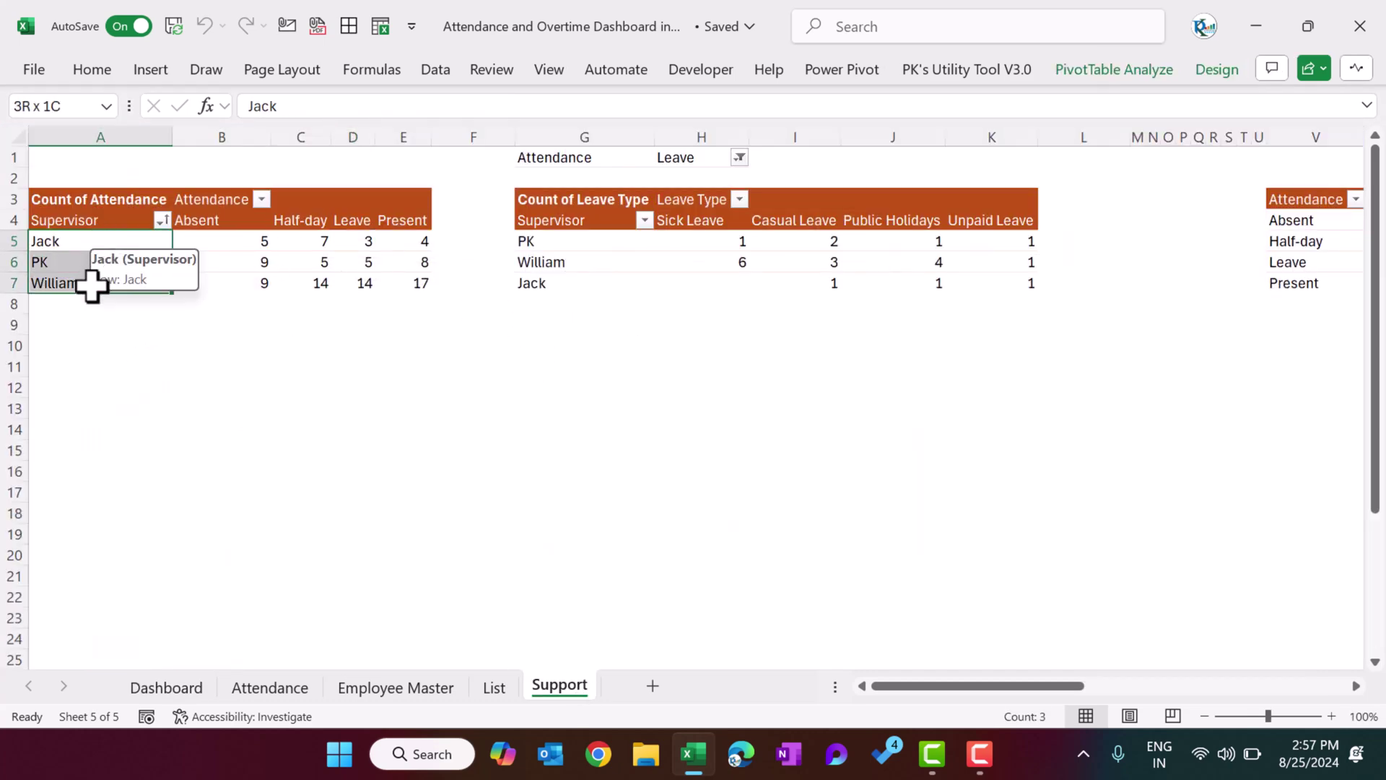
drag(560, 241, 560, 286)
drag(1007, 686, 1134, 691)
drag(628, 220, 628, 269)
drag(821, 211, 817, 279)
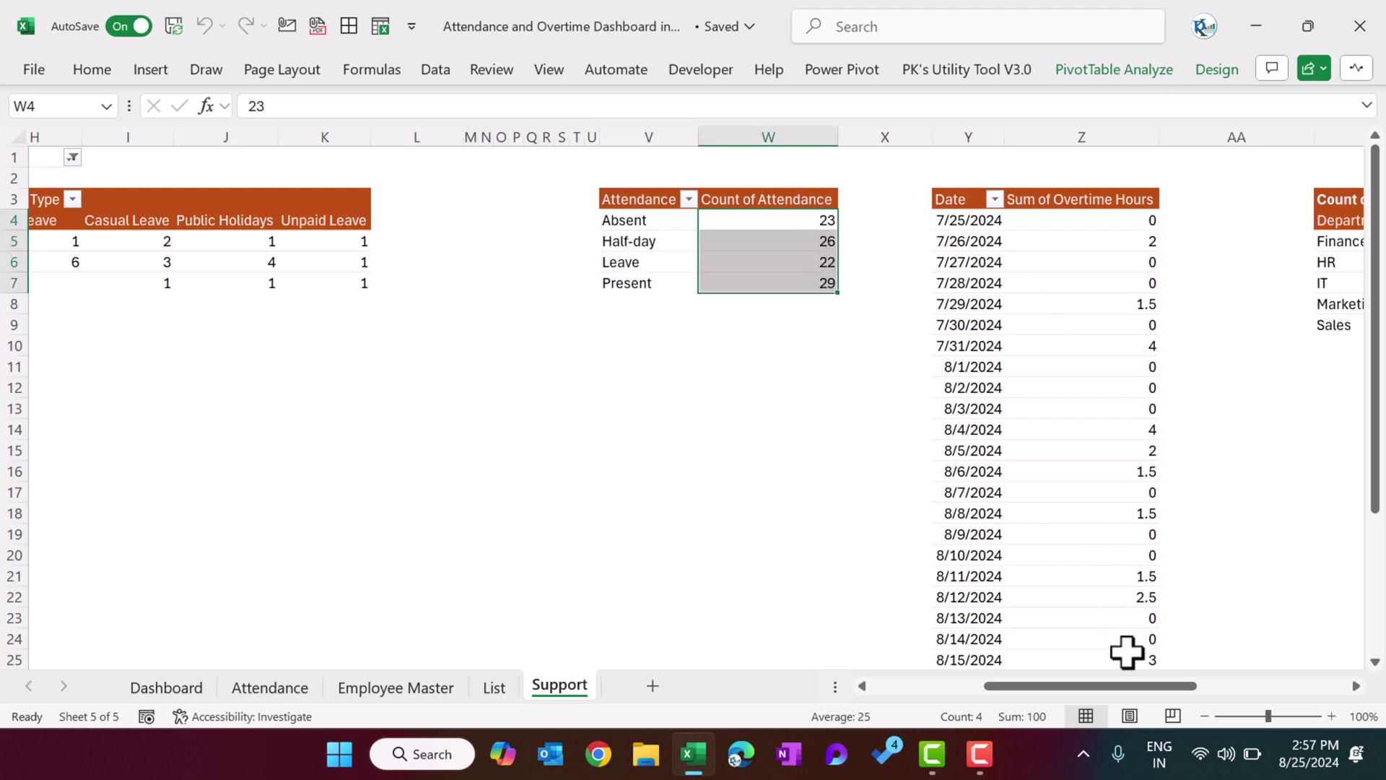
Step: Highlight the dates in the overtime-by-date pivot, the department attendance figures and the employee names in the overtime-by-employee pivot
drag(1129, 687, 1214, 691)
drag(458, 222, 459, 473)
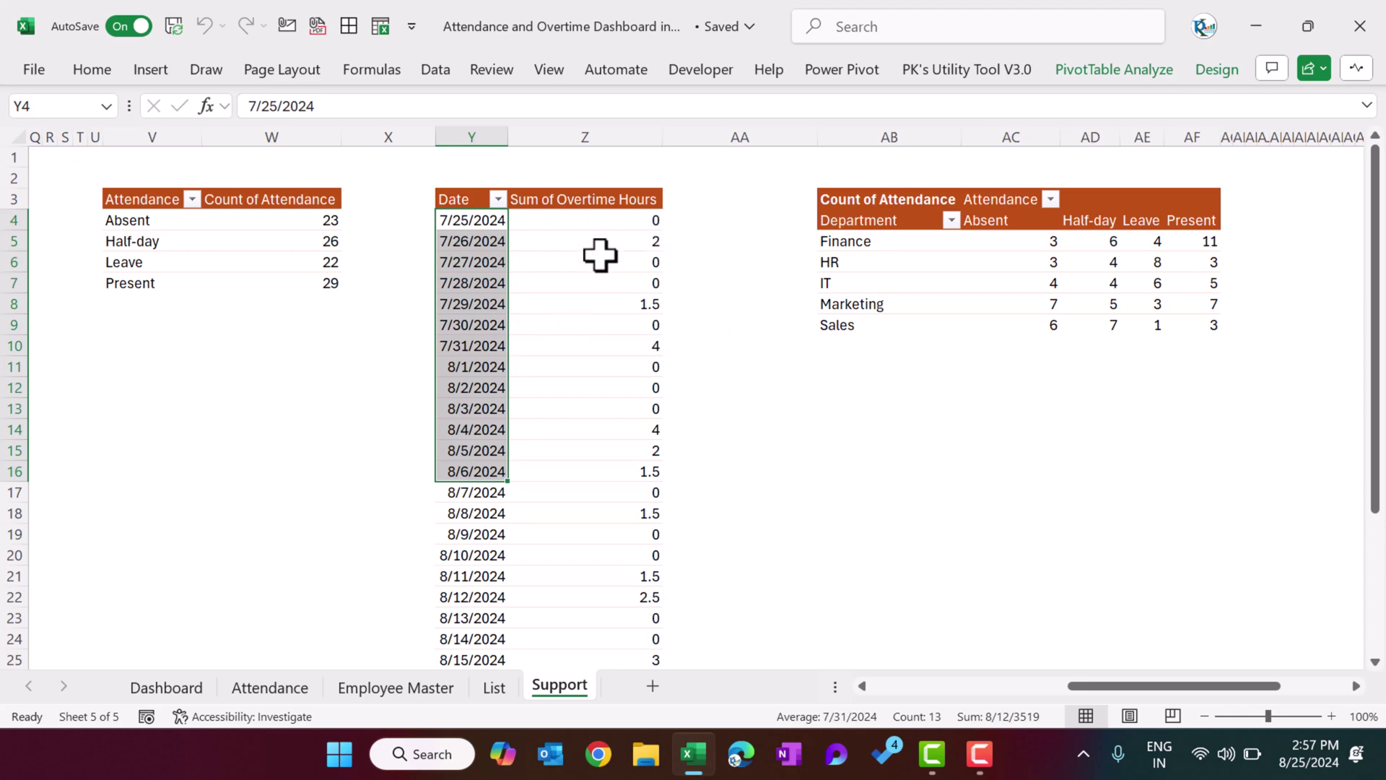
drag(895, 245, 1148, 322)
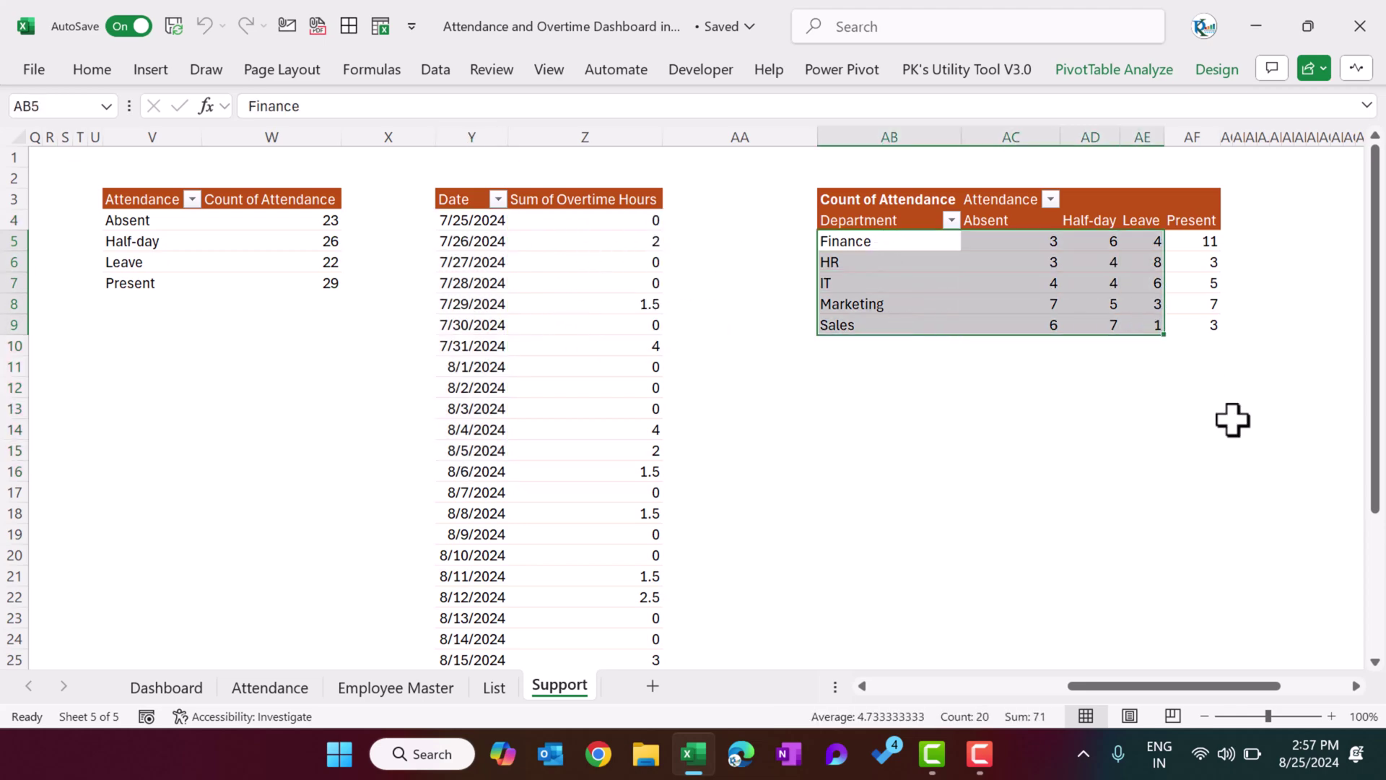
drag(1211, 687, 1311, 669)
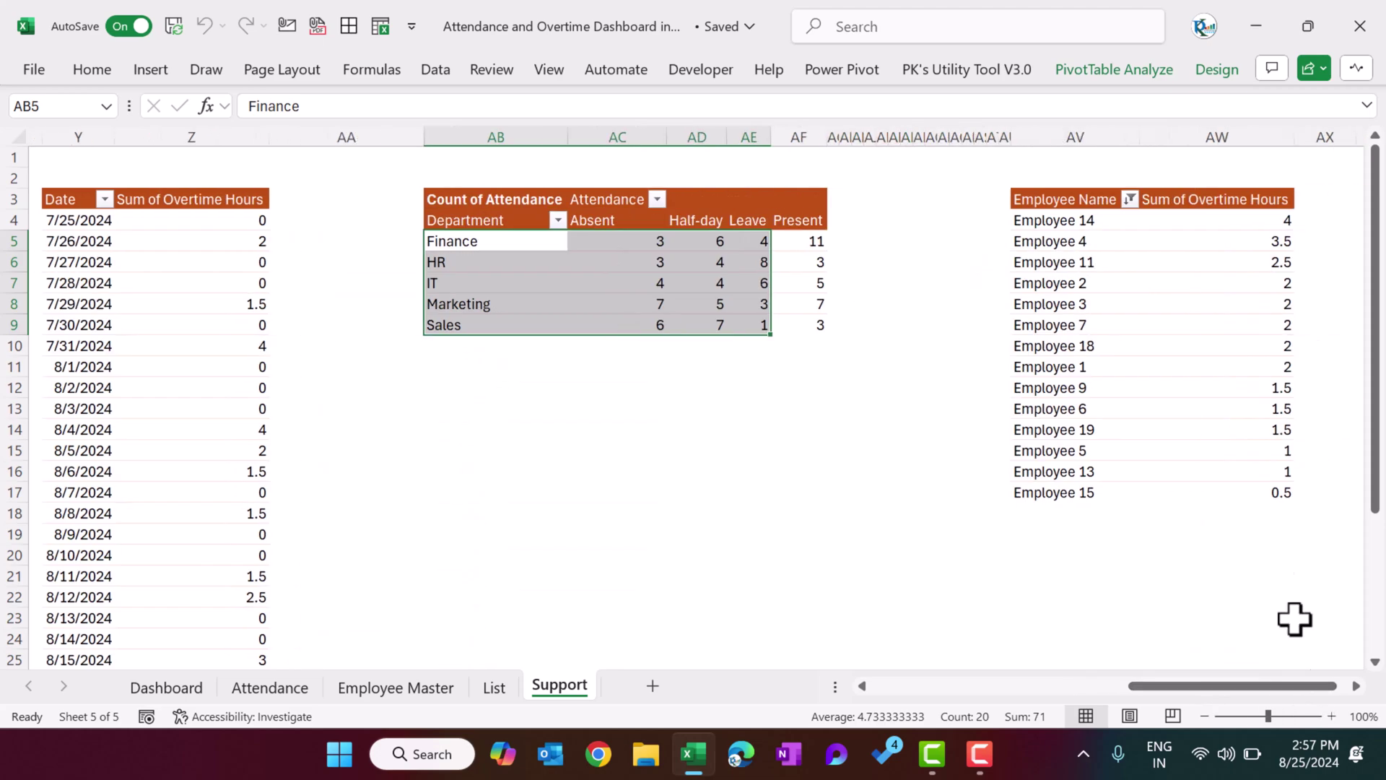
drag(1062, 220, 1045, 469)
drag(1321, 686, 1321, 694)
Step: Return to the Dashboard sheet and filter the charts by designation, first by Clerk and then by Assistant
click(166, 686)
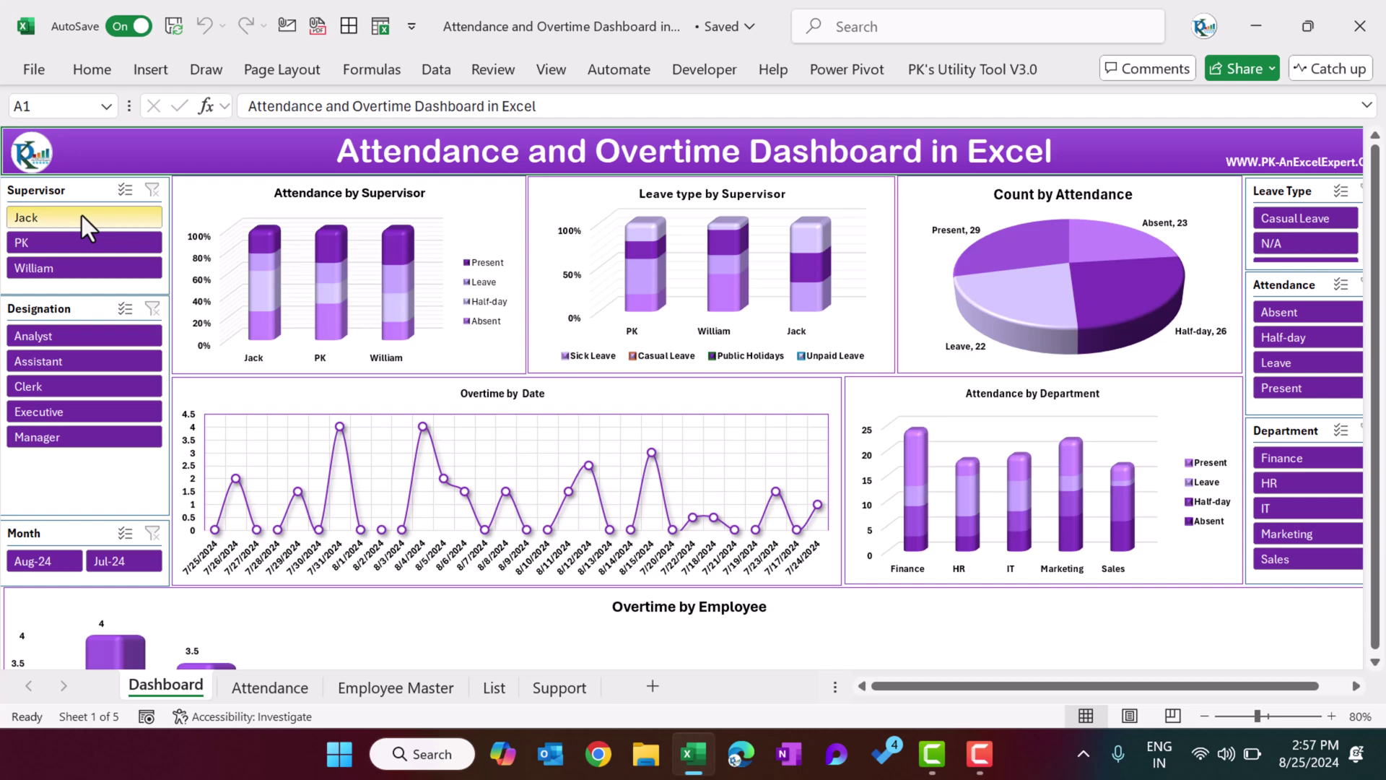
click(92, 387)
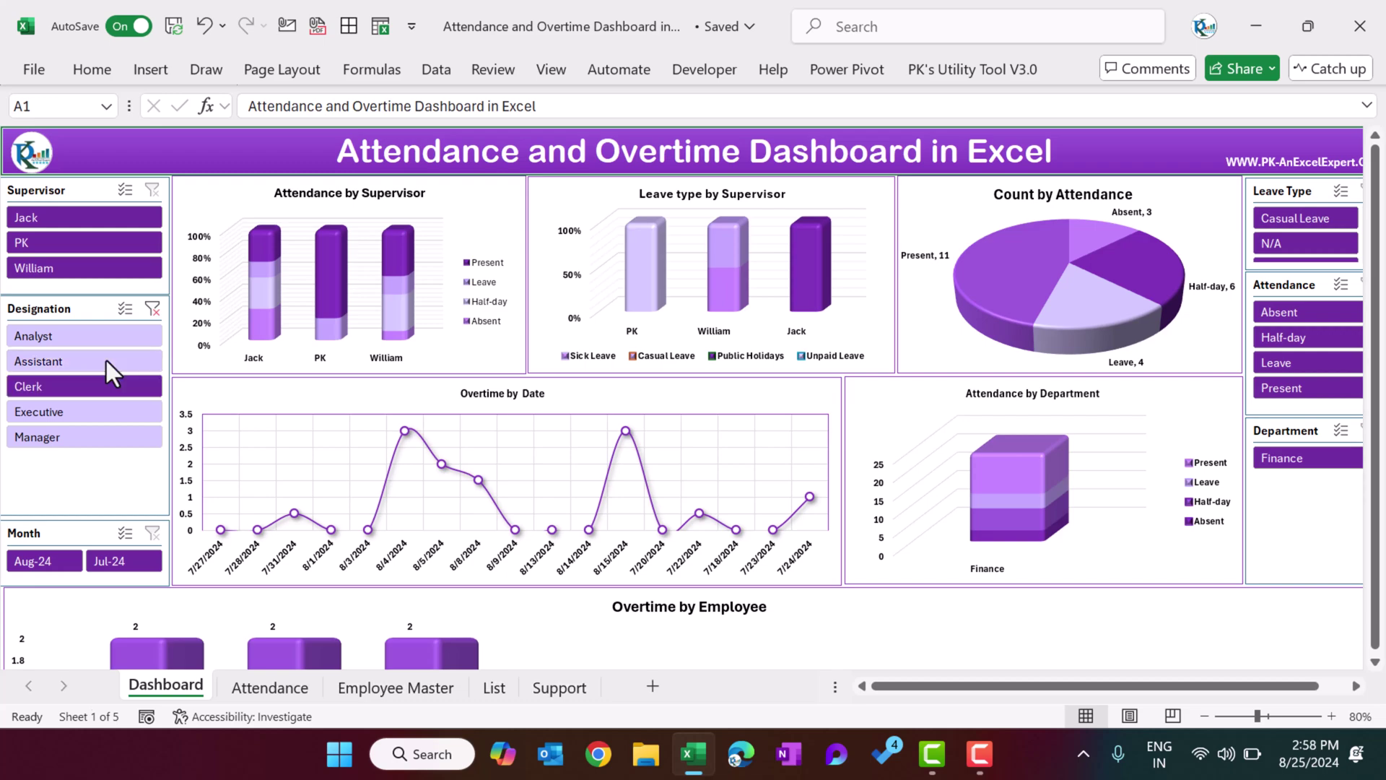
click(106, 361)
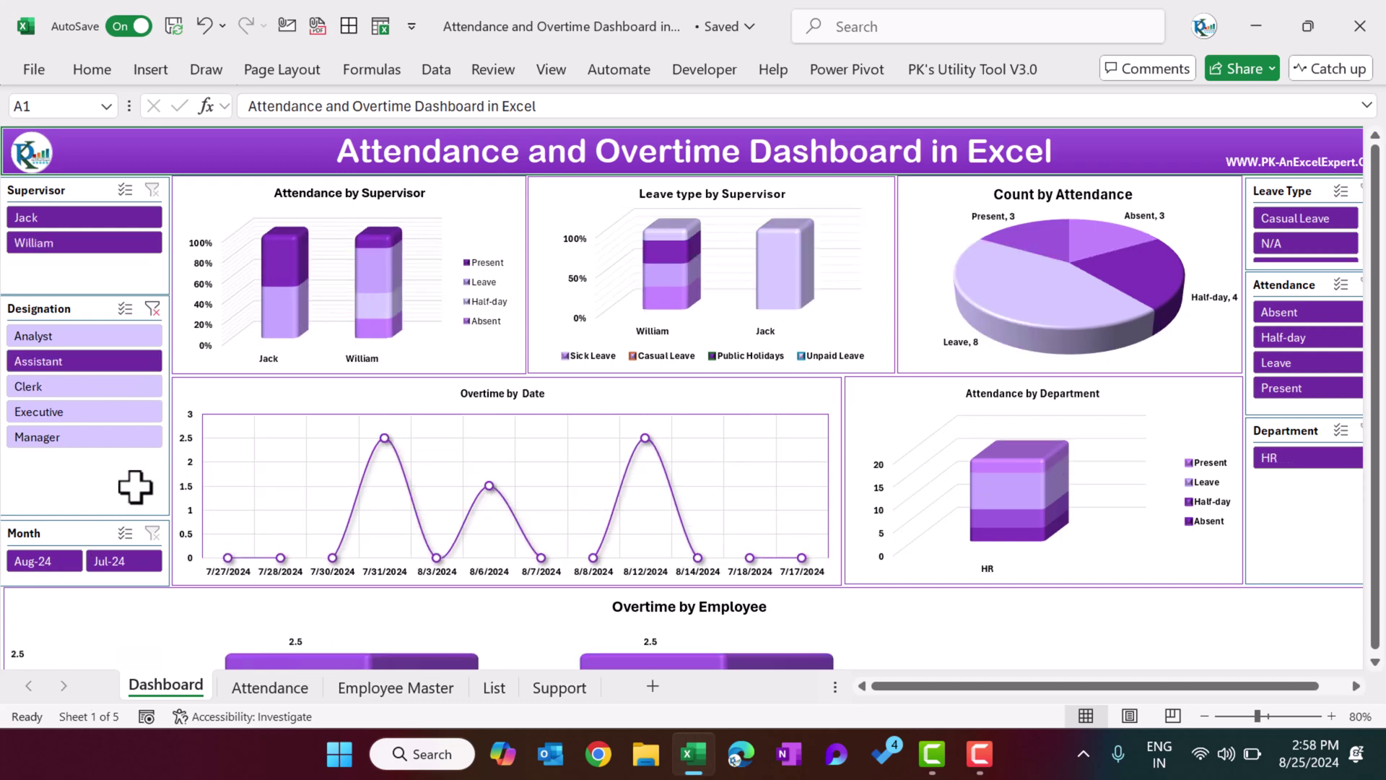